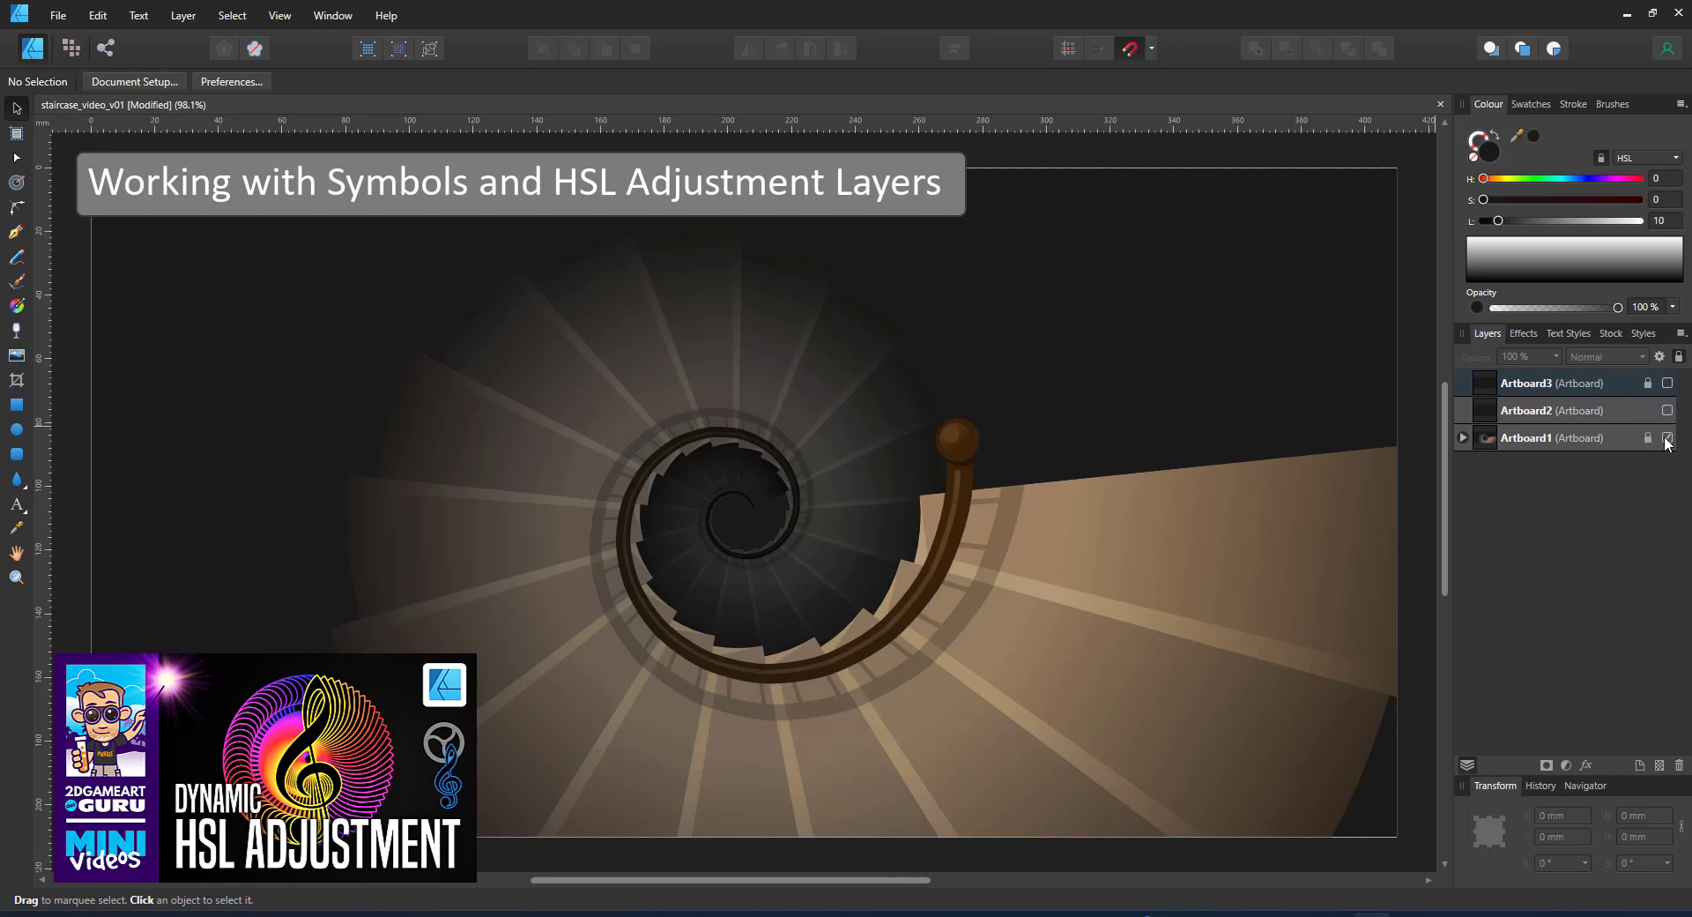
Step: Hide Artboard1, show Artboard2 instead, and draw a circle about 180 mm in diameter in the middle of the canvas
left_click(1668, 438)
left_click(1668, 410)
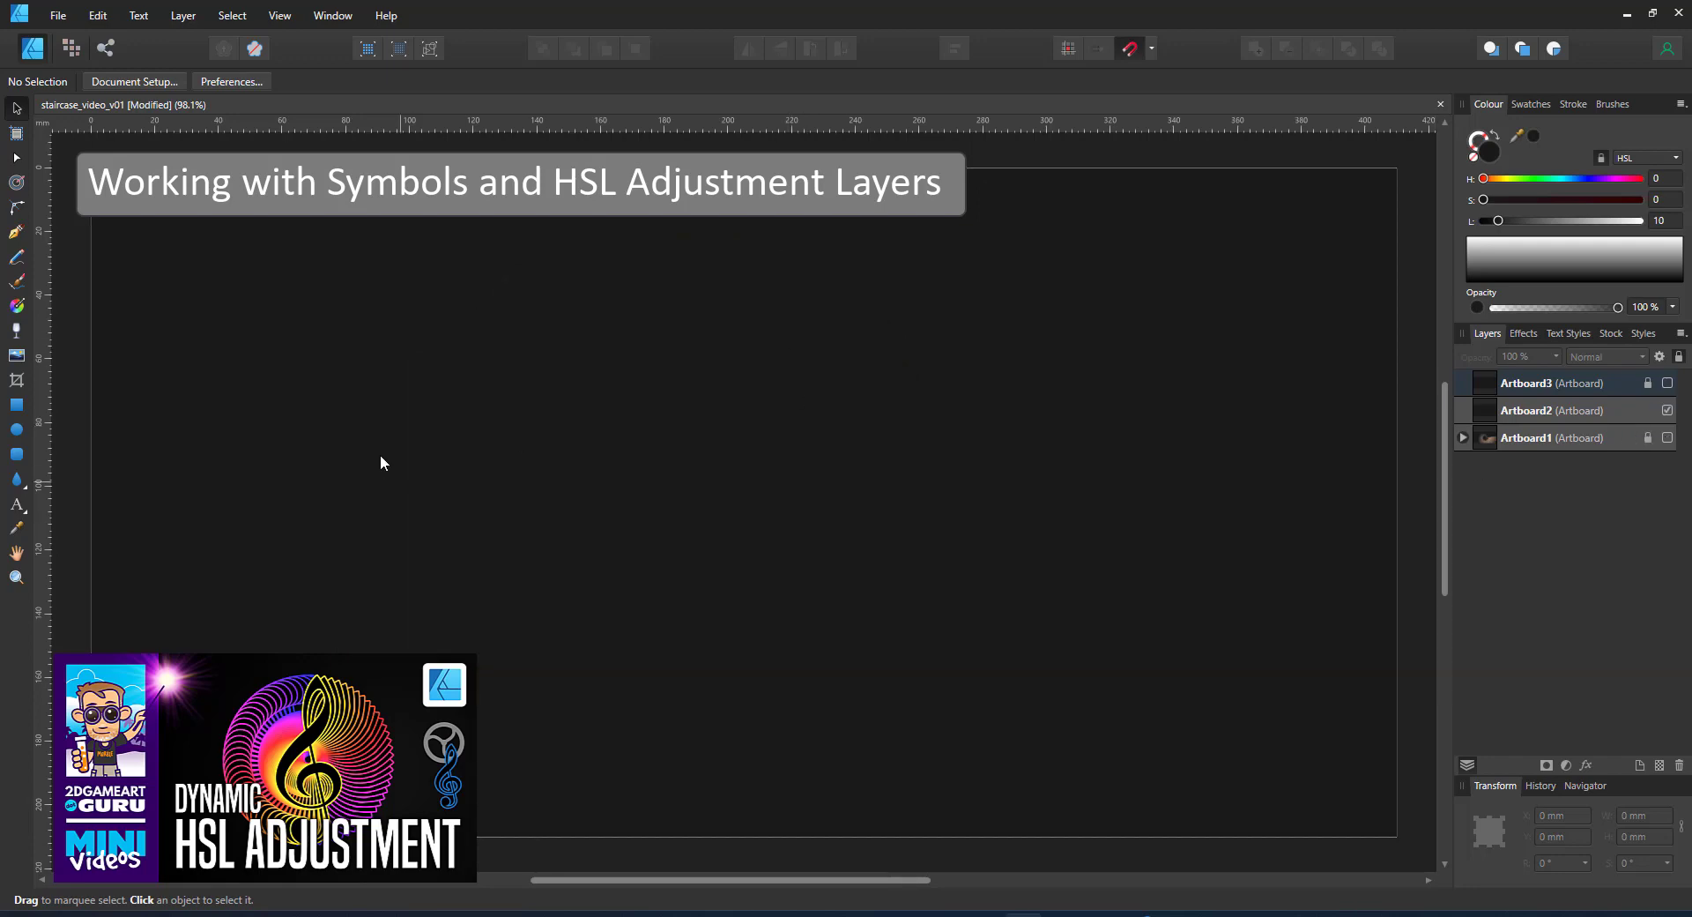
left_click(17, 430)
left_click_drag(530, 219, 1103, 794)
key("v")
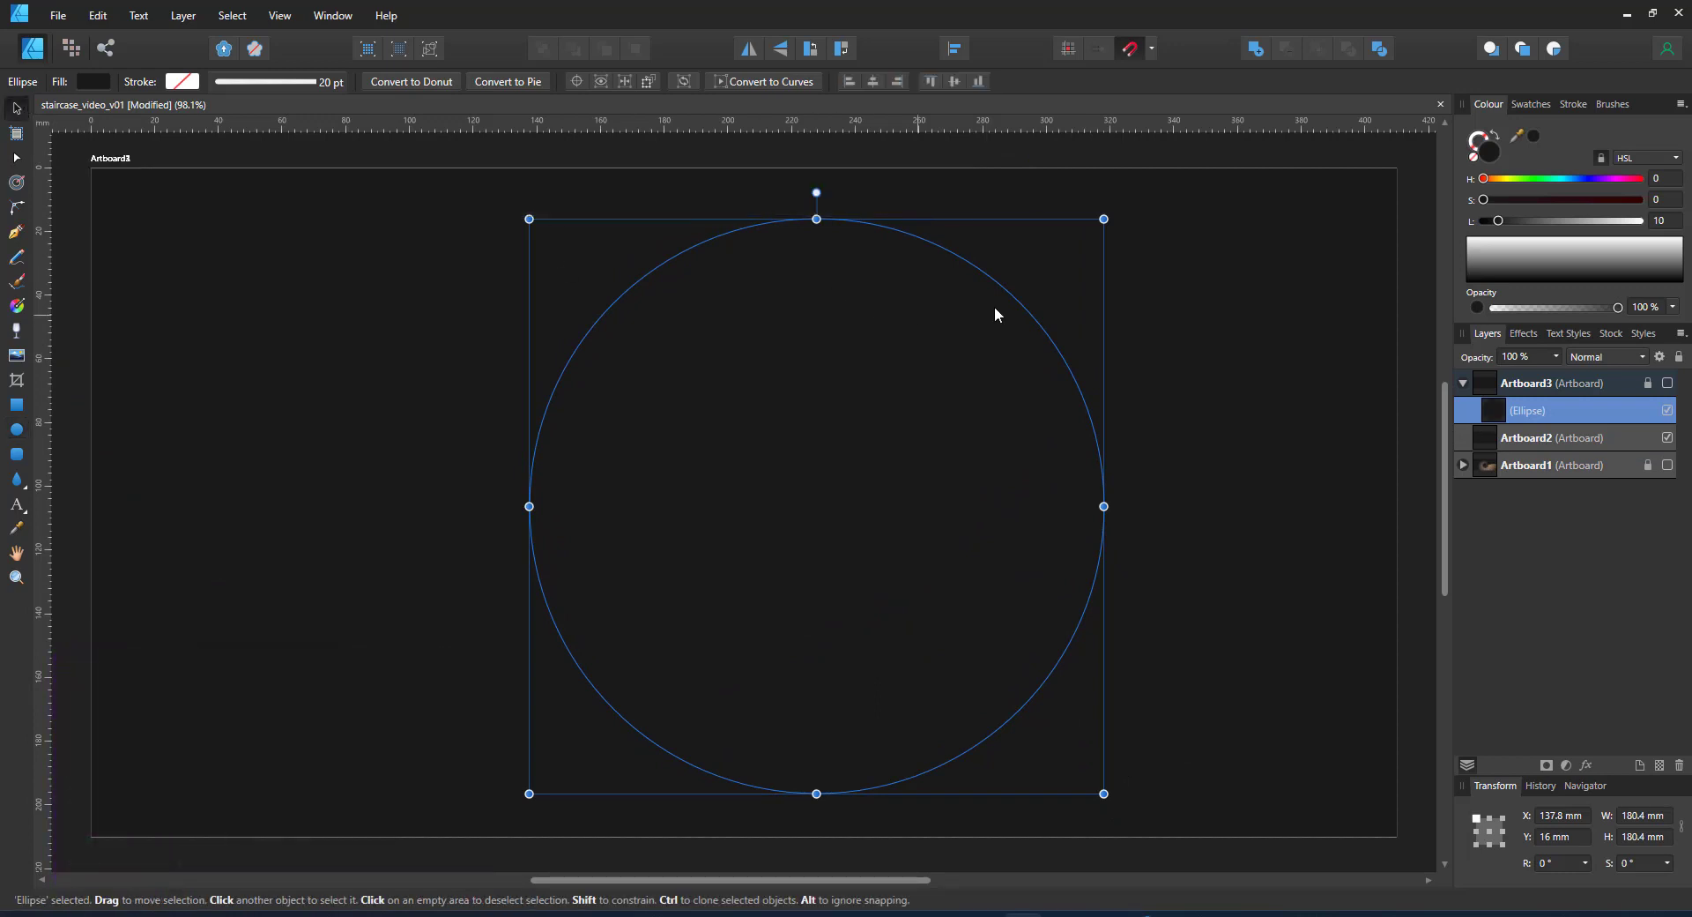
Step: Give the circle no fill and a 2 pt orange-yellow stroke with hue 43, saturation 100 and lightness 49
left_click(1475, 156)
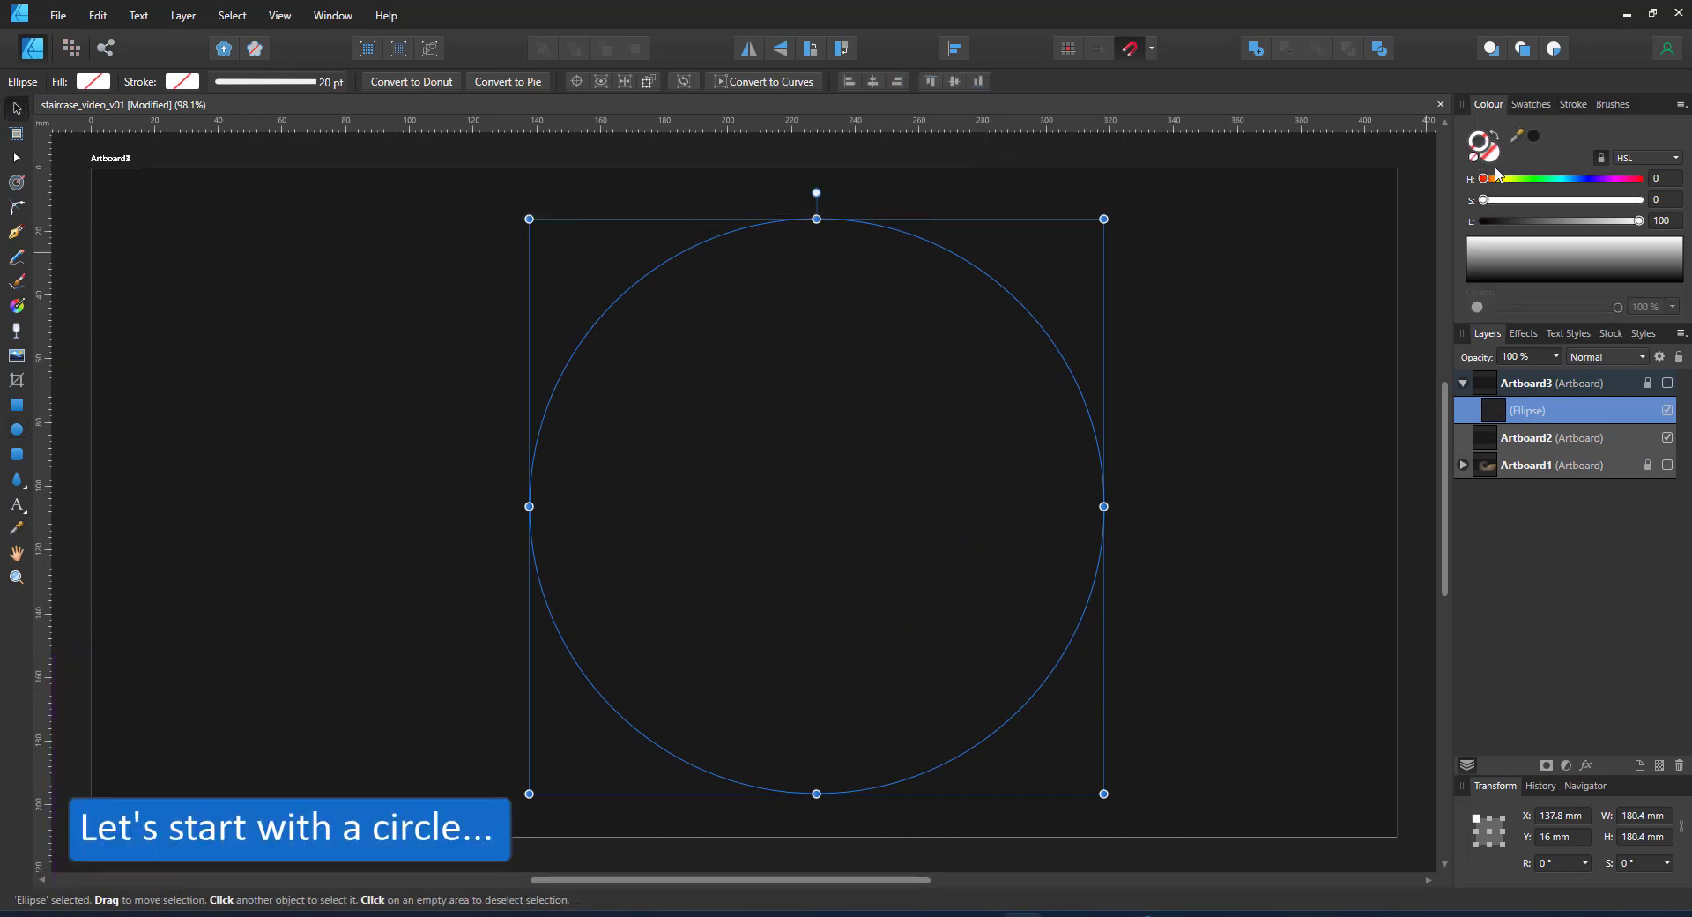
left_click(1502, 178)
left_click(1639, 199)
left_click(1559, 221)
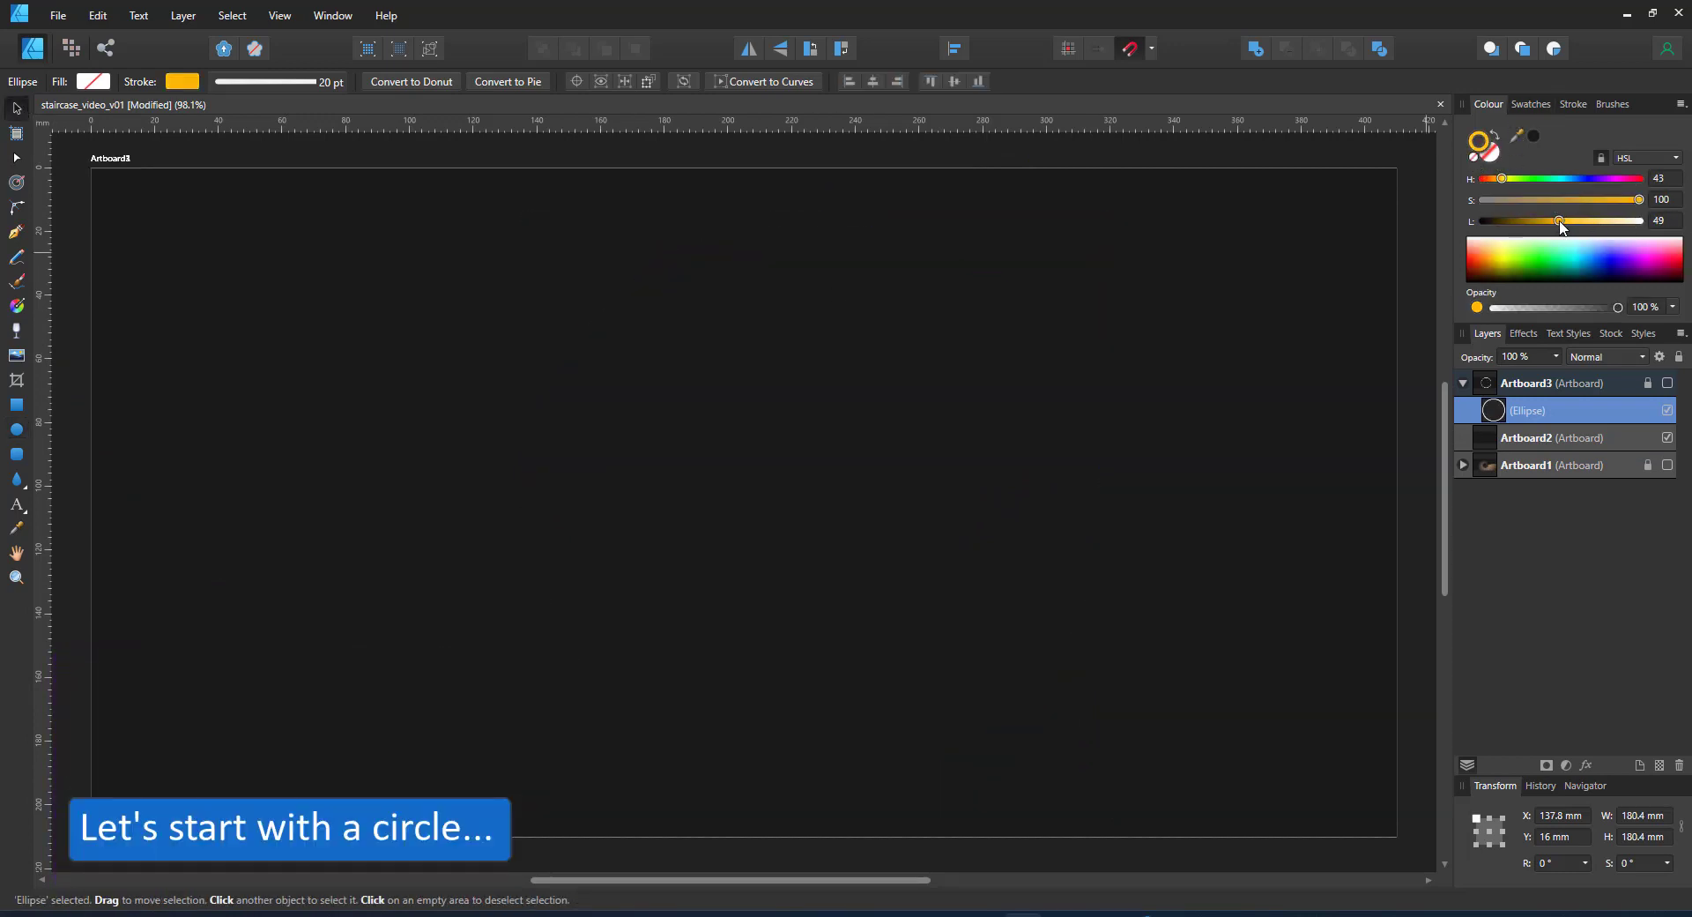
left_click(327, 82)
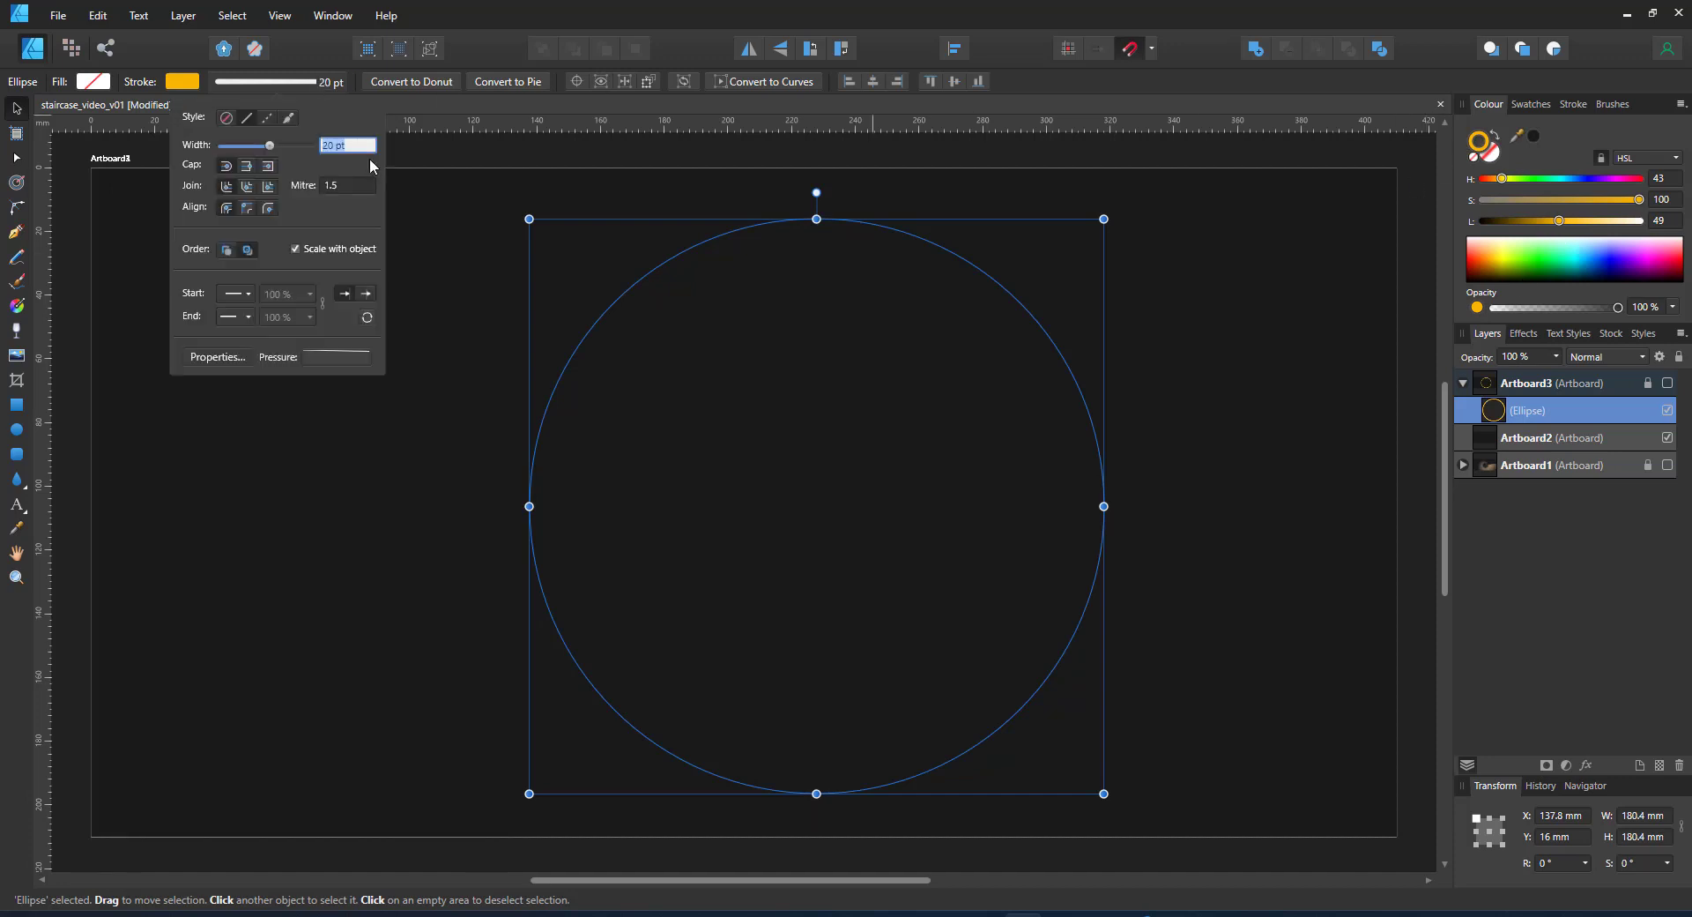
key("Return")
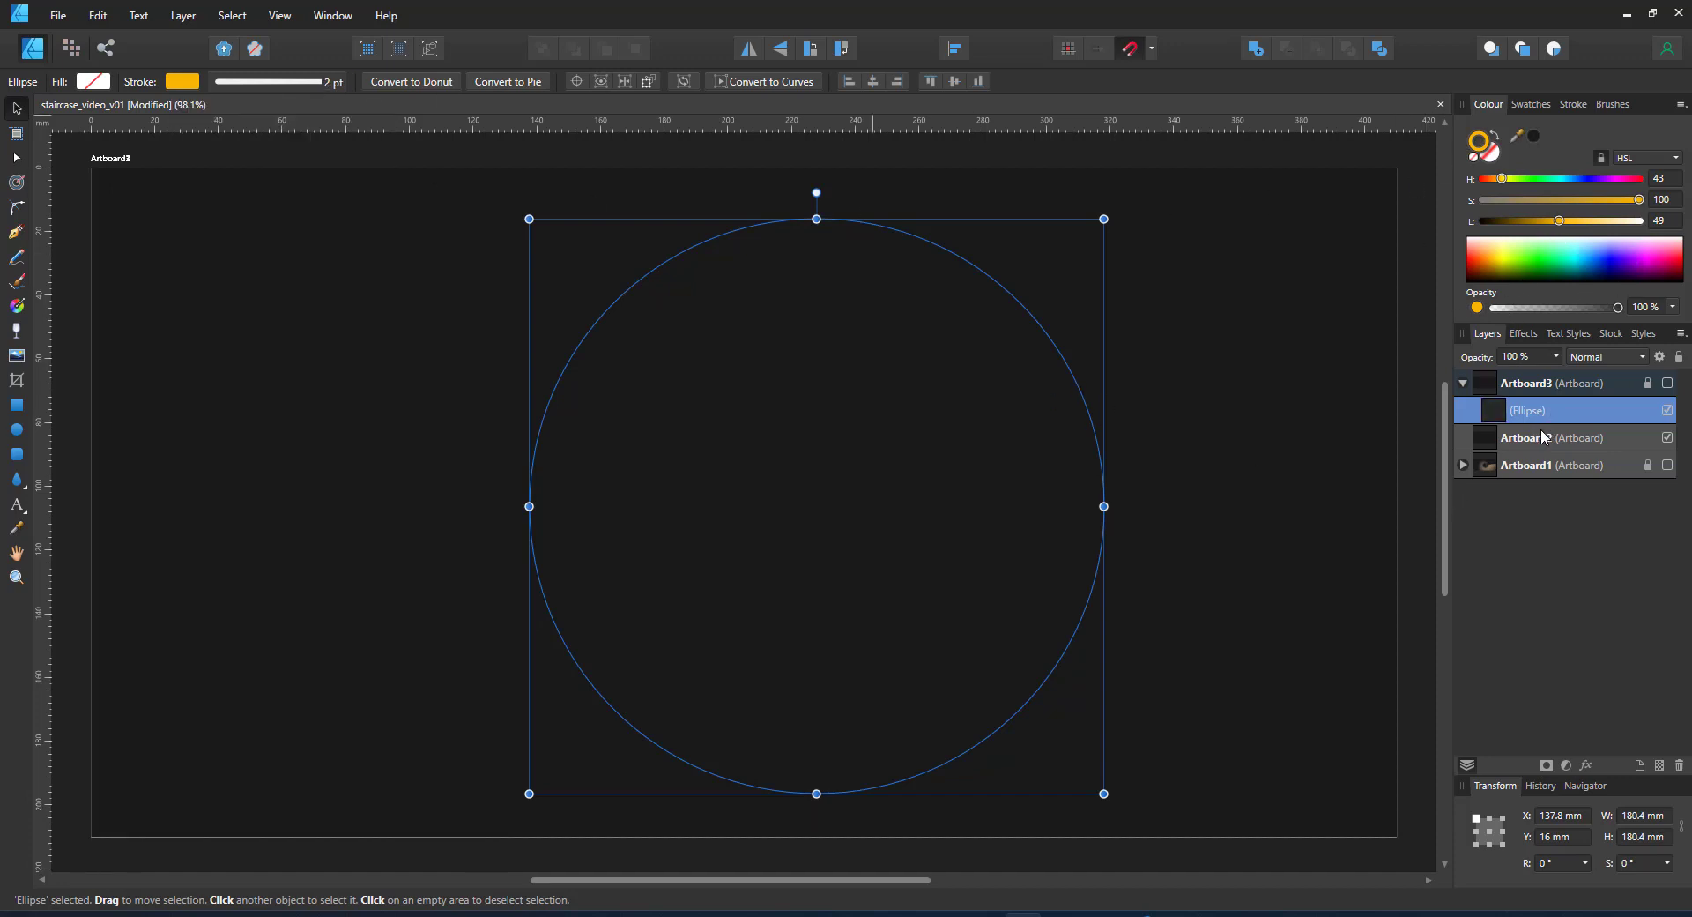
Step: Move the ellipse layer into Artboard2 and centre the circle on the artboard
left_click_drag(1535, 412, 1493, 458)
left_click_drag(1013, 297, 941, 293)
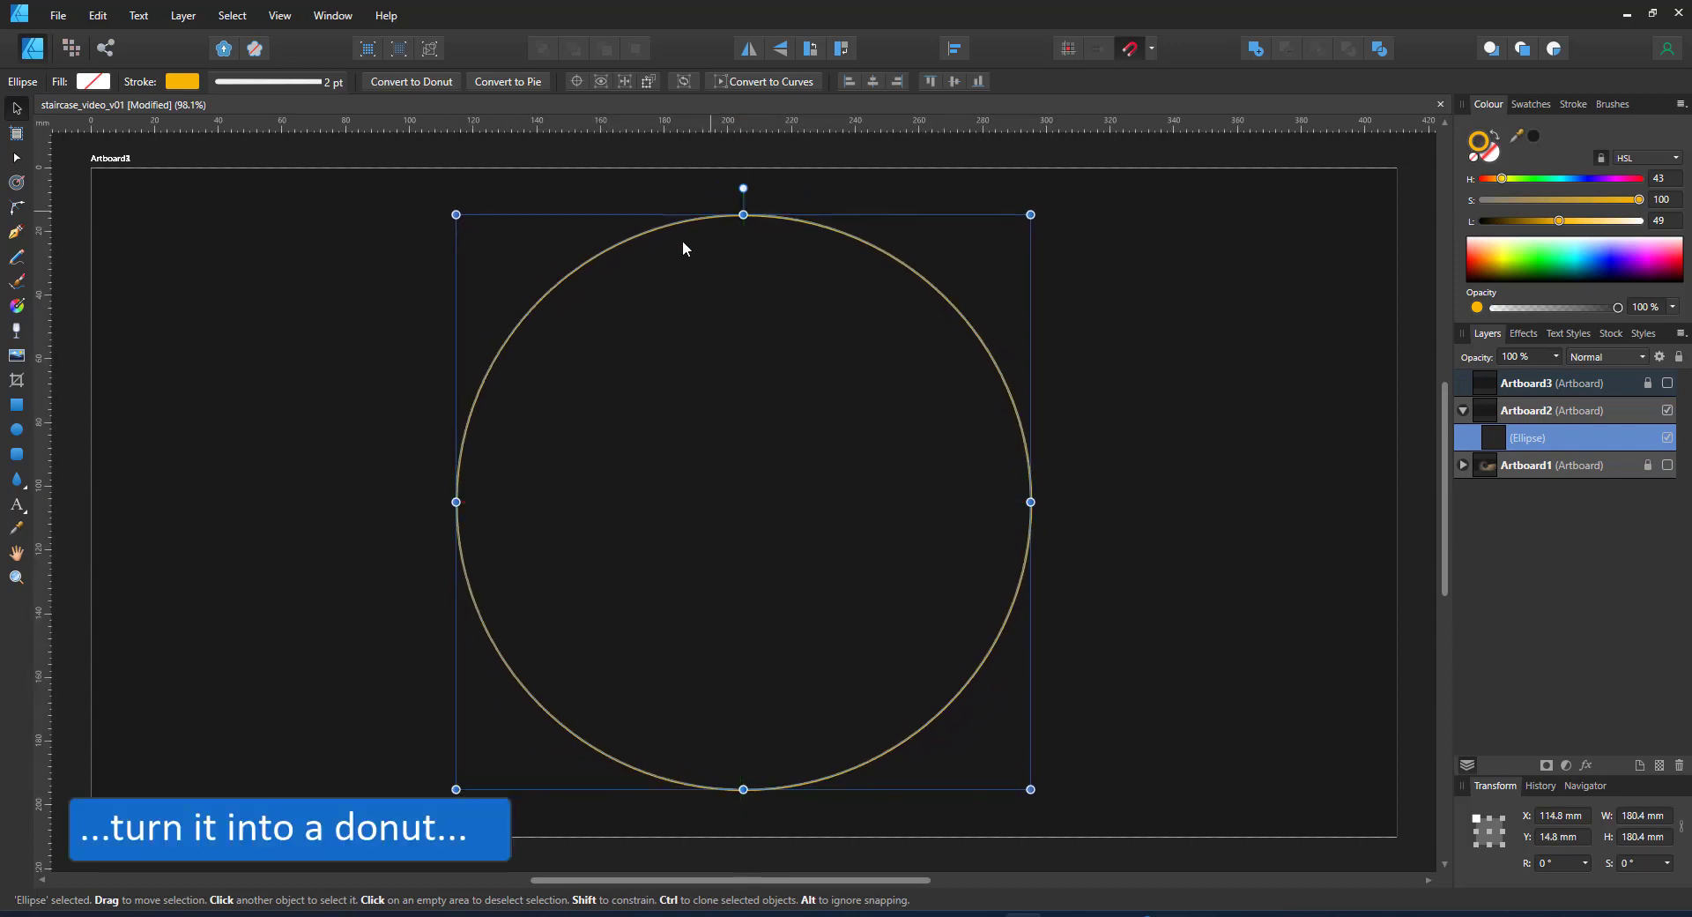
Step: Convert the circle to a donut and reduce it to a segment from 27.9° to 45° with a 38% hole radius
left_click(428, 80)
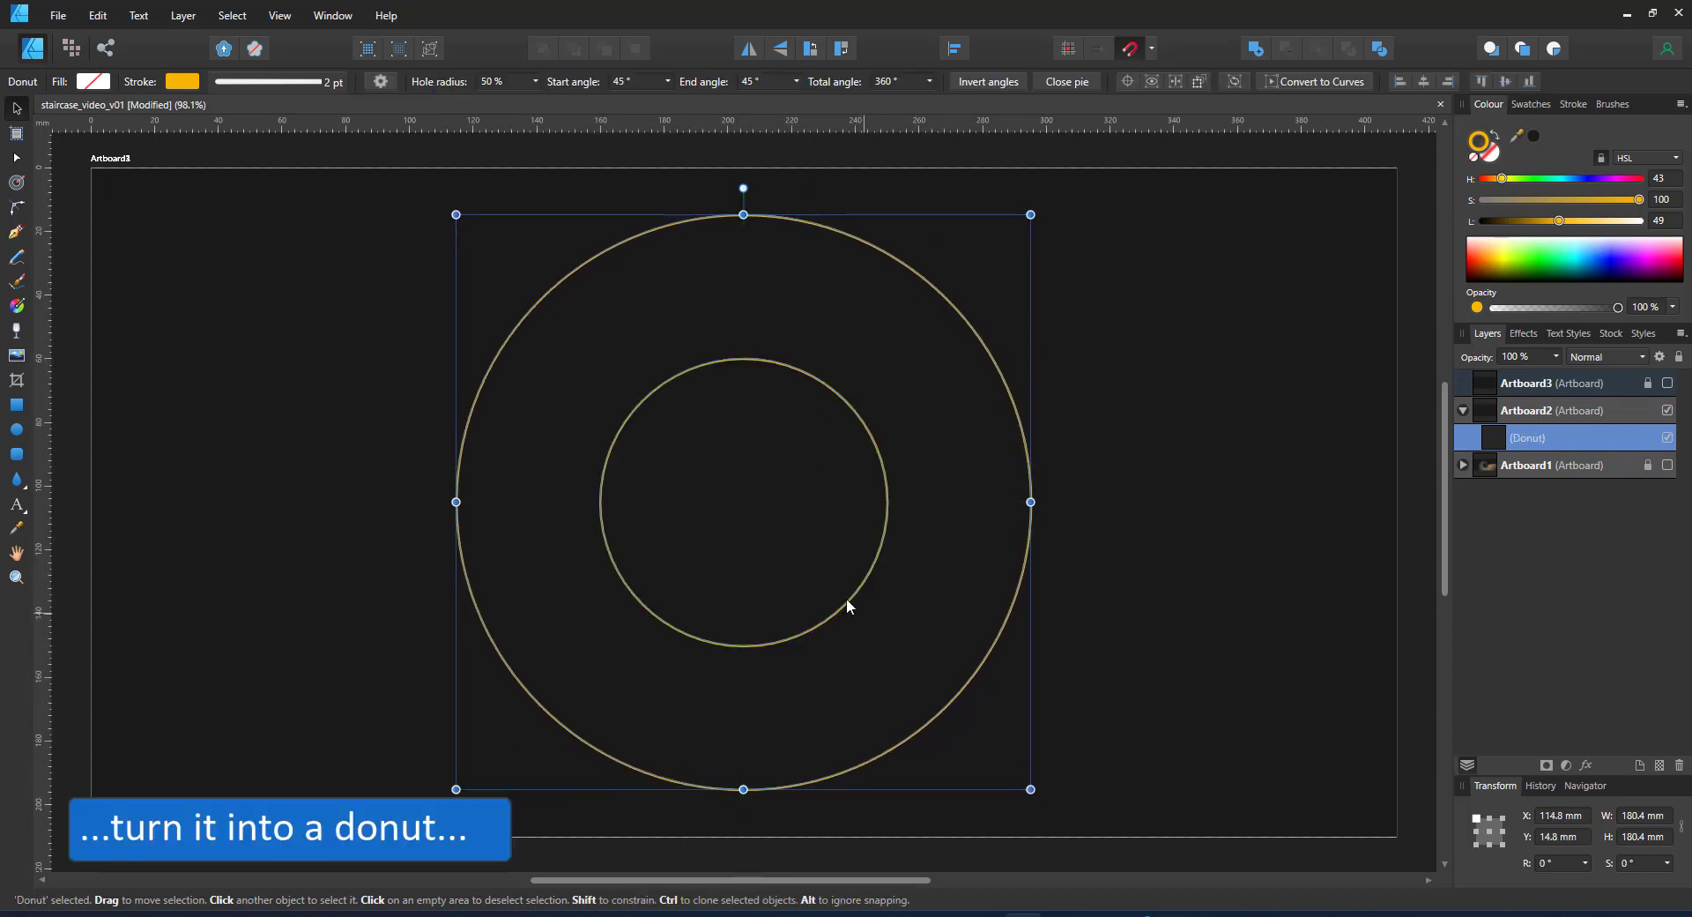
left_click(17, 159)
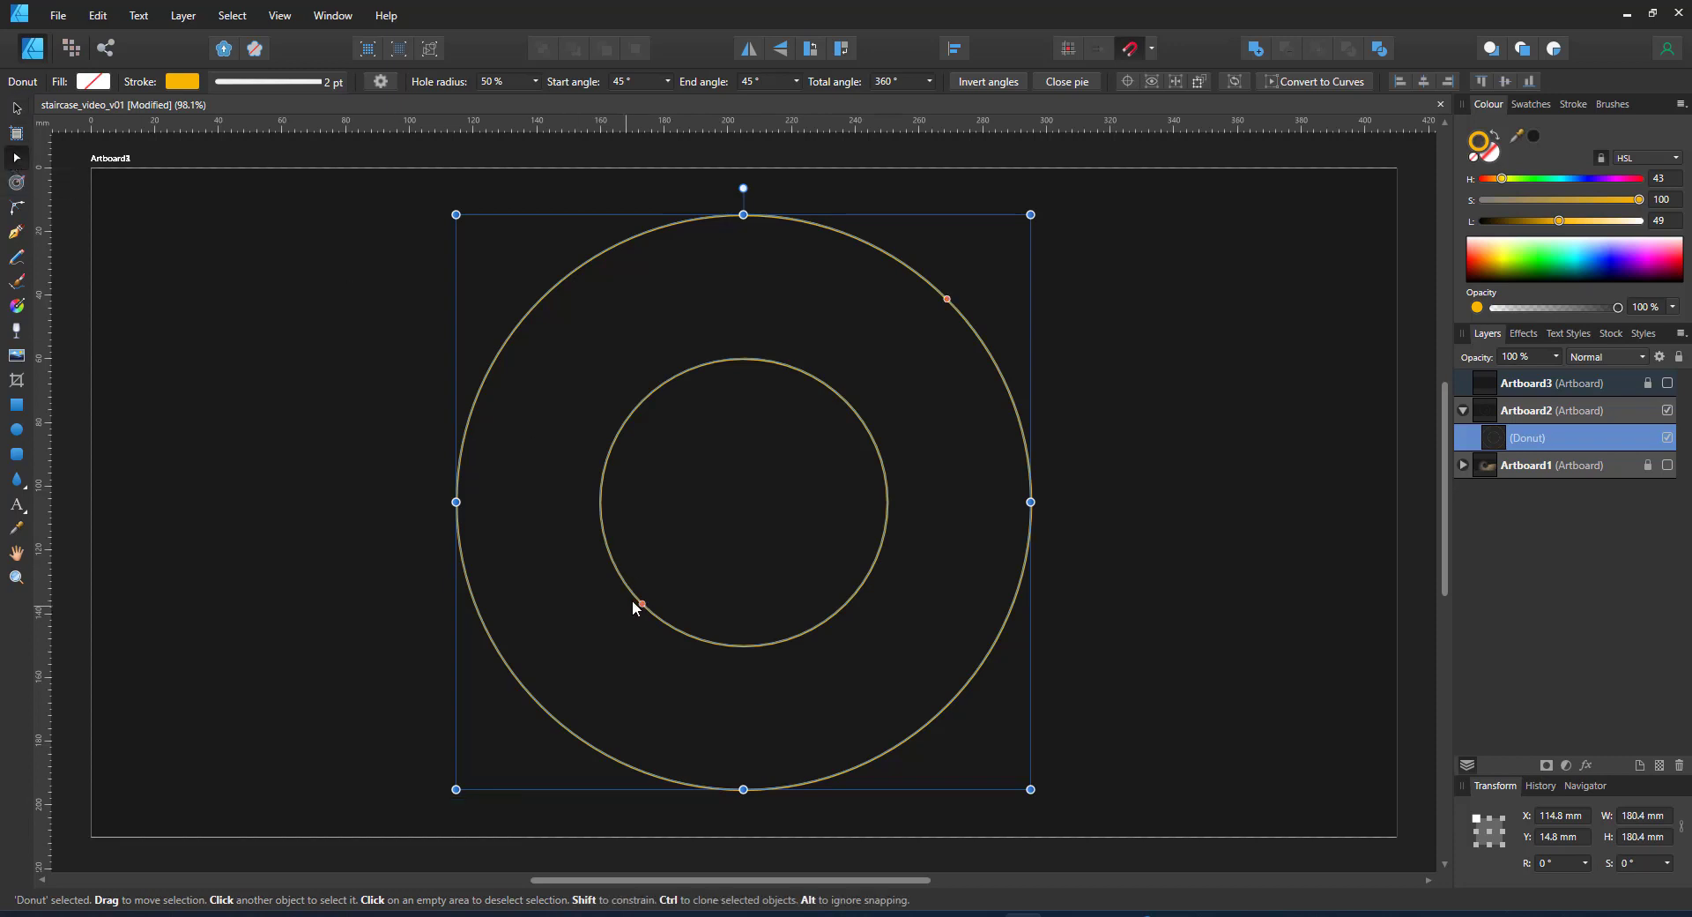
left_click_drag(643, 603, 610, 635)
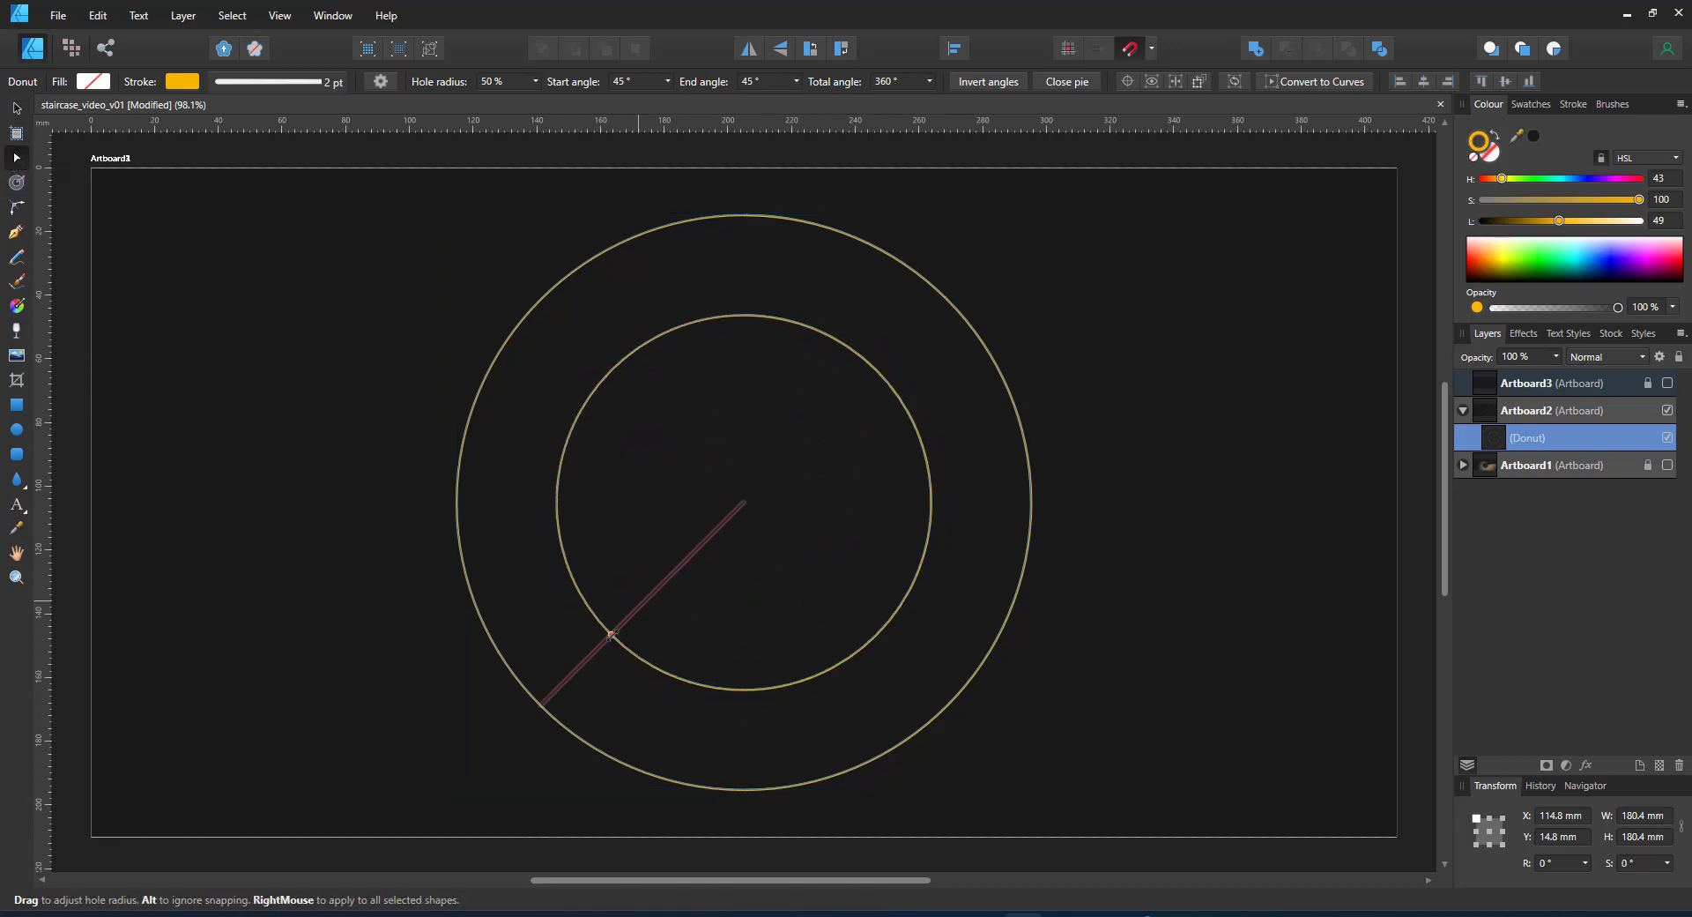
key("v")
left_click_drag(946, 301, 831, 435)
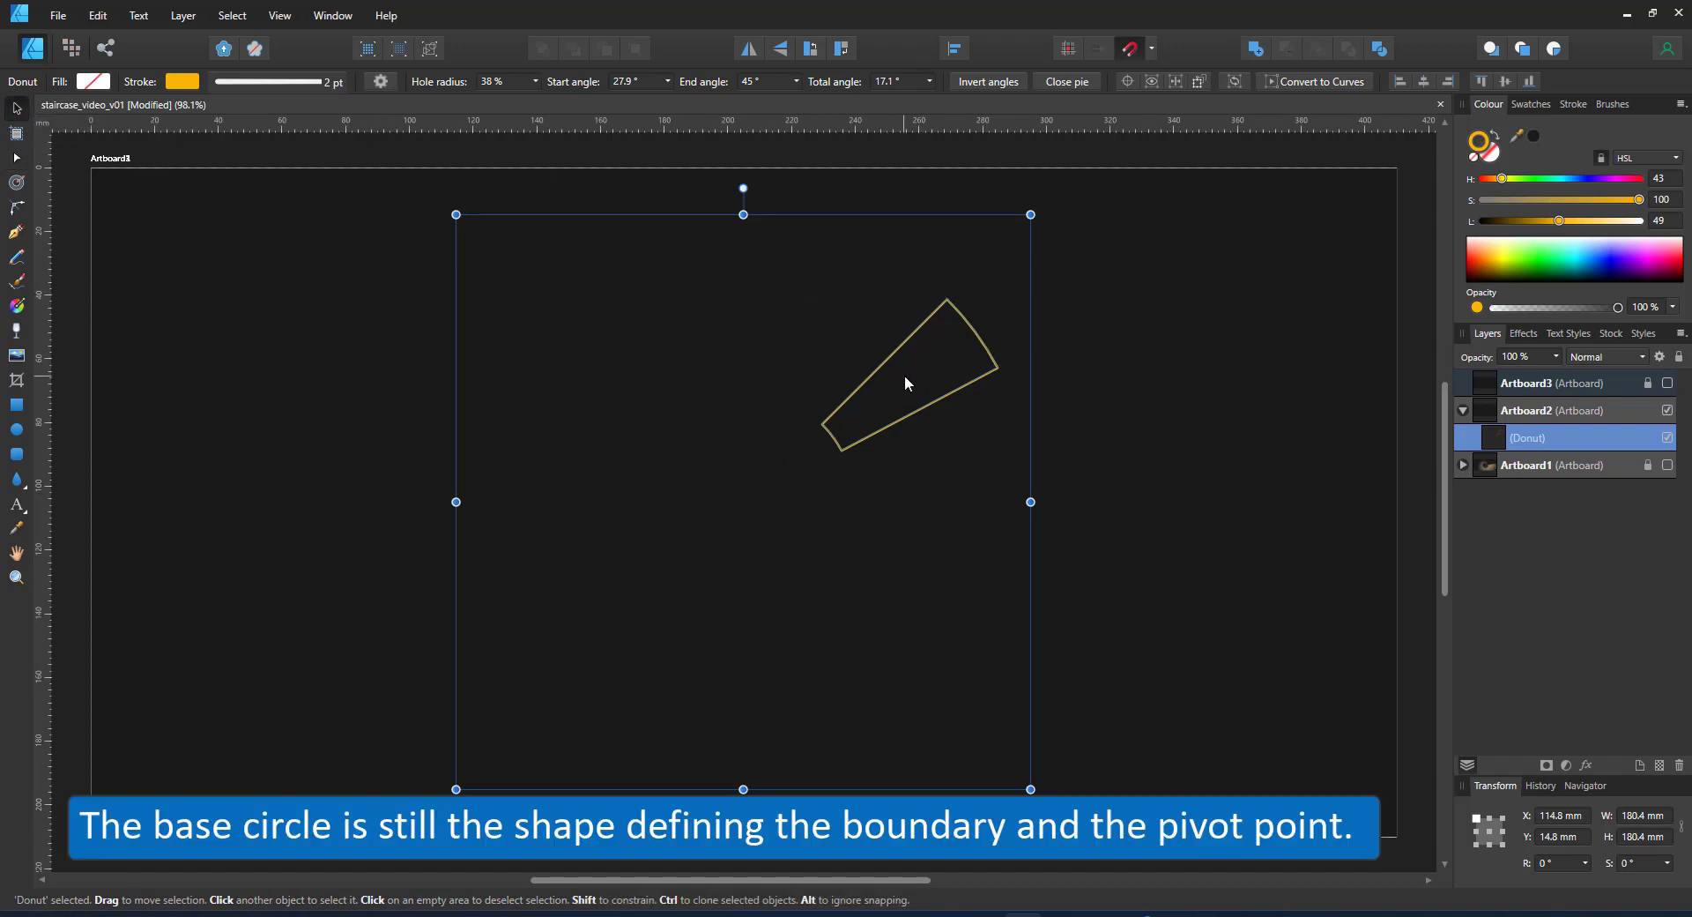
Step: Duplicate the segment, scale the copy down and rotate it clockwise about the centre, and power-duplicate it into an inward spiral
key("ctrl+j")
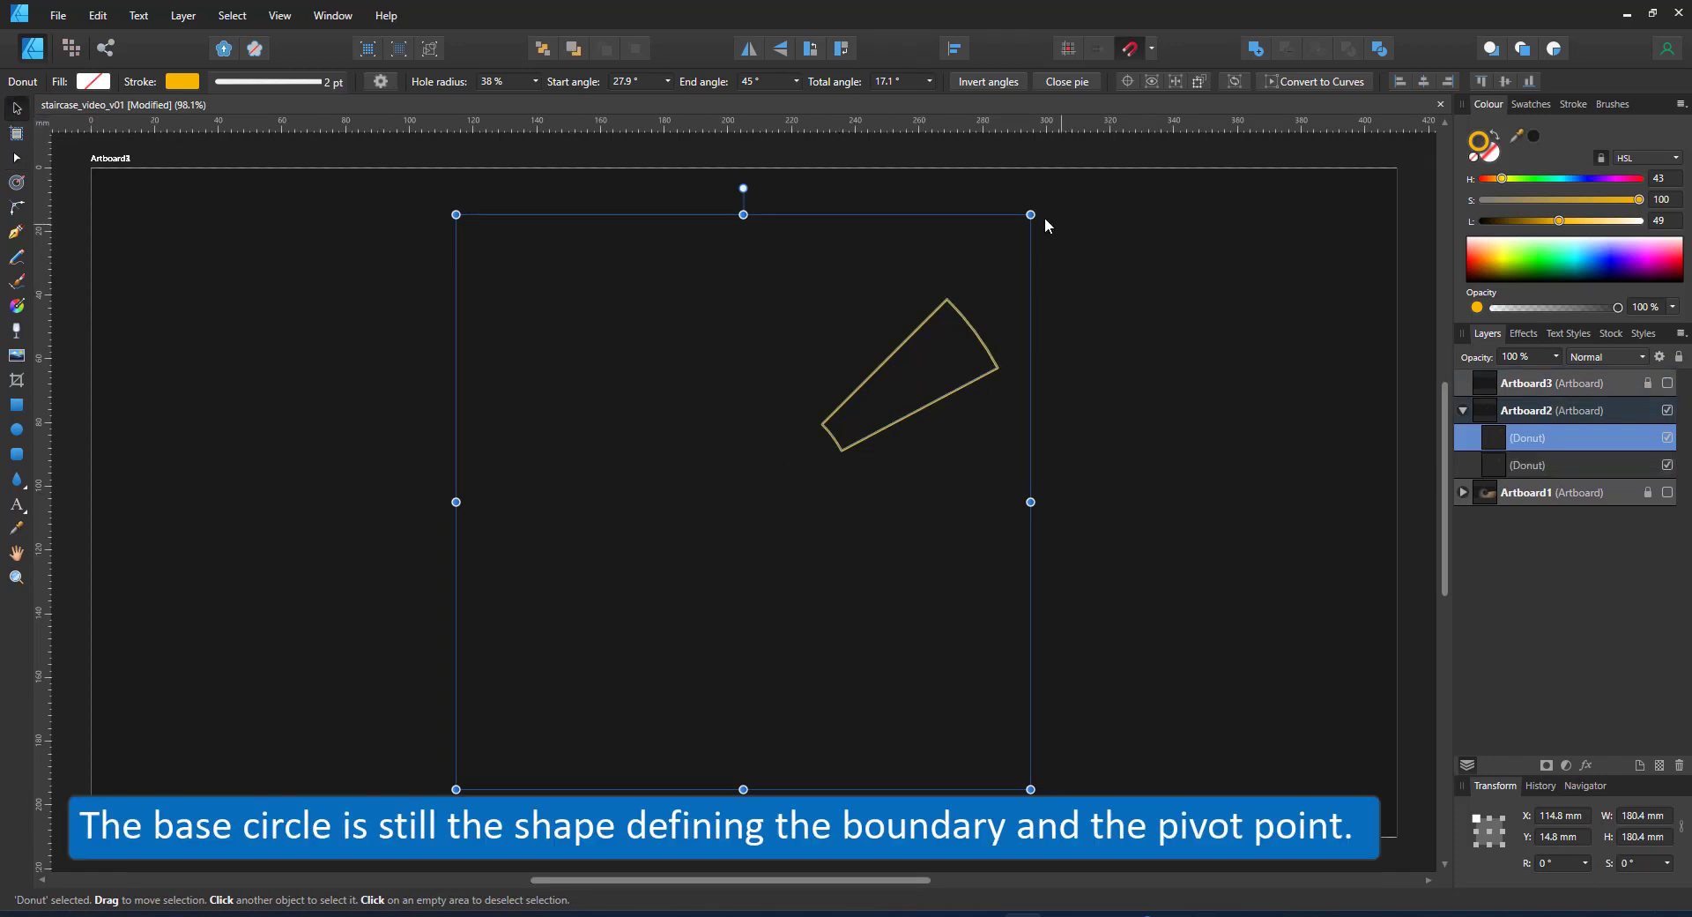
left_click_drag(1036, 214, 1086, 326)
key("ctrl+j")
key("ctrl+j")
key("ctrl+j")
key("ctrl+j")
key("ctrl+j")
key("ctrl+j")
key("ctrl+j")
key("ctrl+j")
key("ctrl+j")
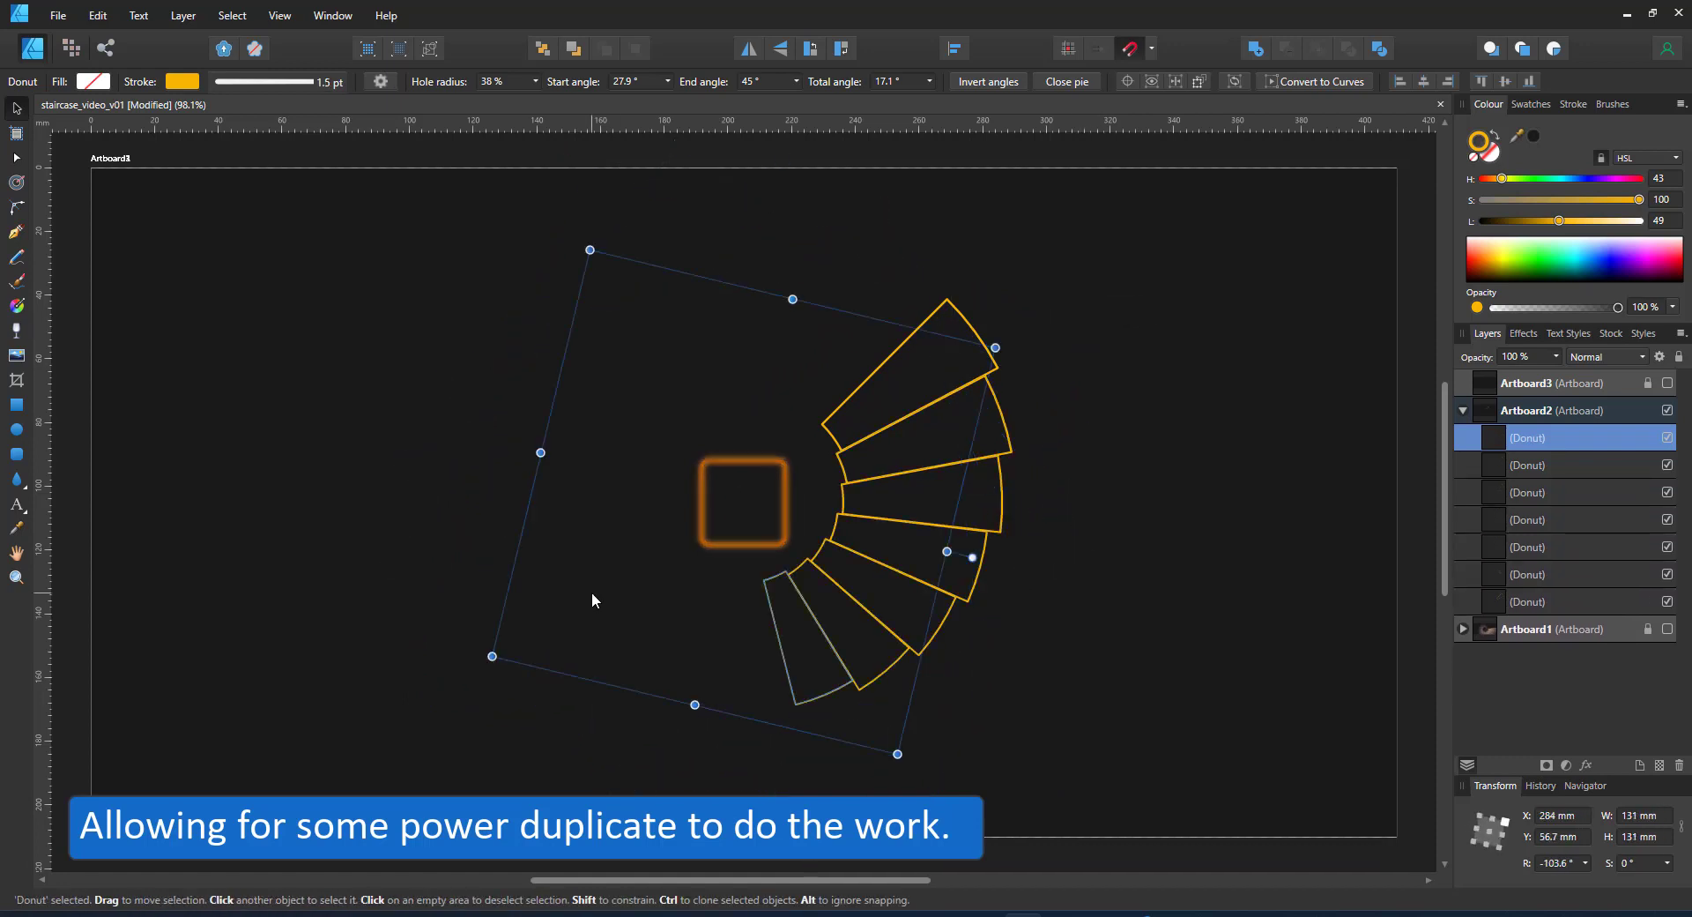
key("ctrl+j")
key("ctrl+j")
key("ctrl+j")
key("ctrl+j")
key("ctrl+j")
key("ctrl+j")
key("ctrl+j")
key("ctrl+j")
key("ctrl+j")
key("ctrl+j")
key("ctrl+j")
key("ctrl+j")
key("ctrl+j")
key("ctrl+j")
key("ctrl+j")
key("ctrl+j")
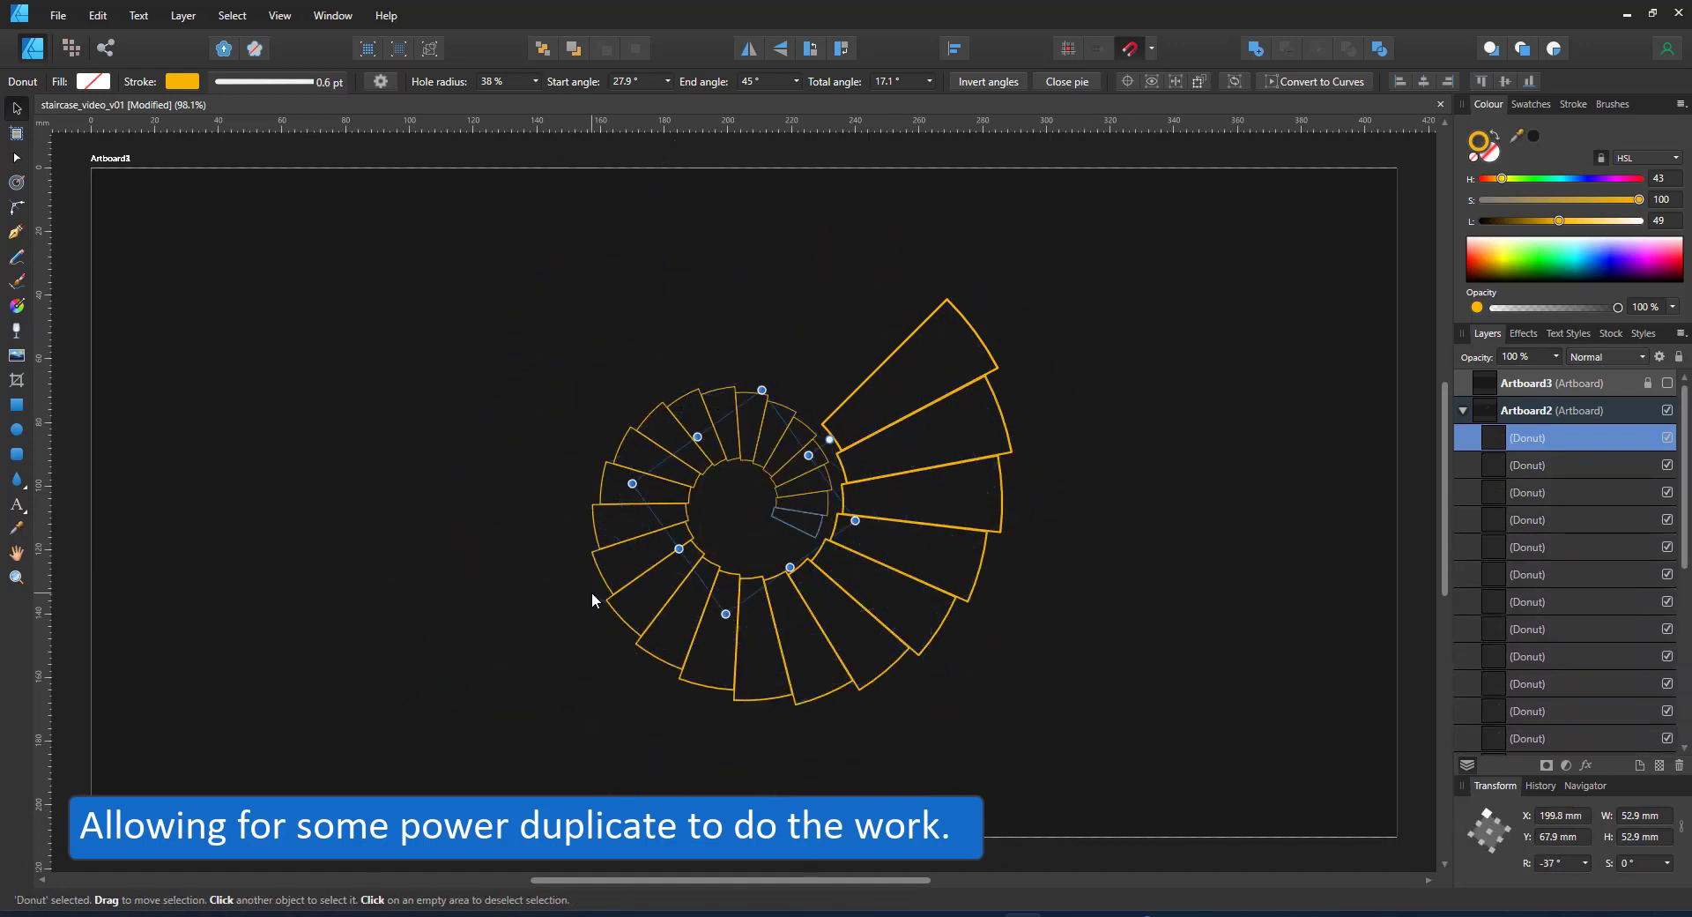
key("ctrl+j")
key("ctrl+j")
key("ctrl+j")
key("ctrl+j")
key("ctrl+j")
key("ctrl+j")
key("ctrl+j")
key("ctrl+j")
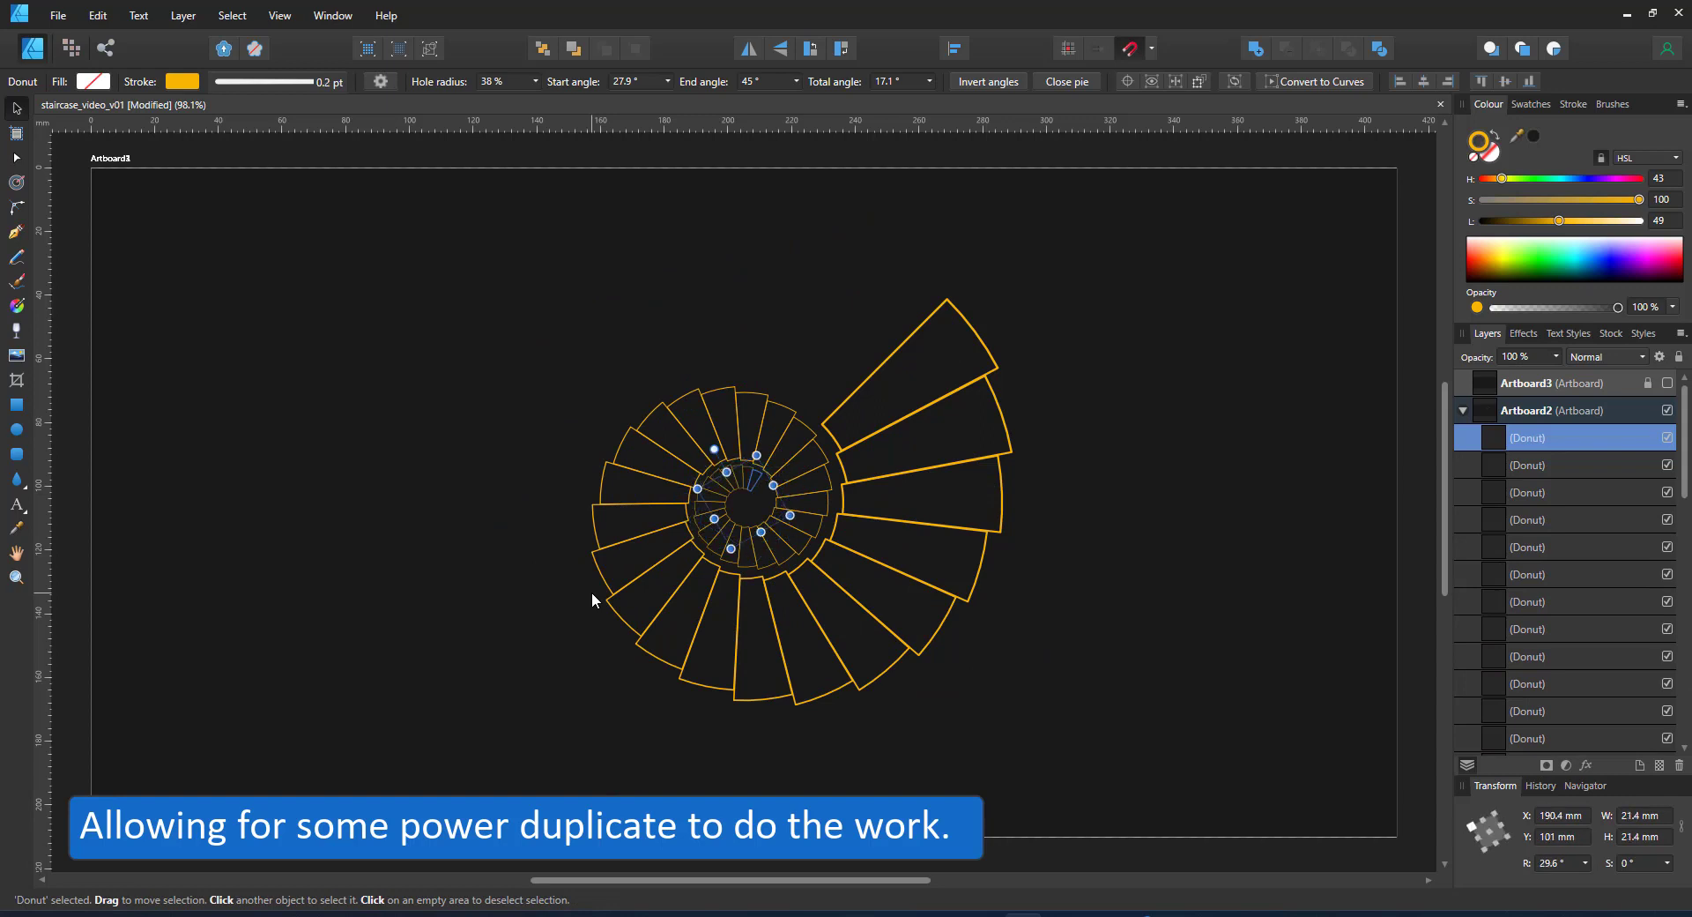
left_click(299, 554)
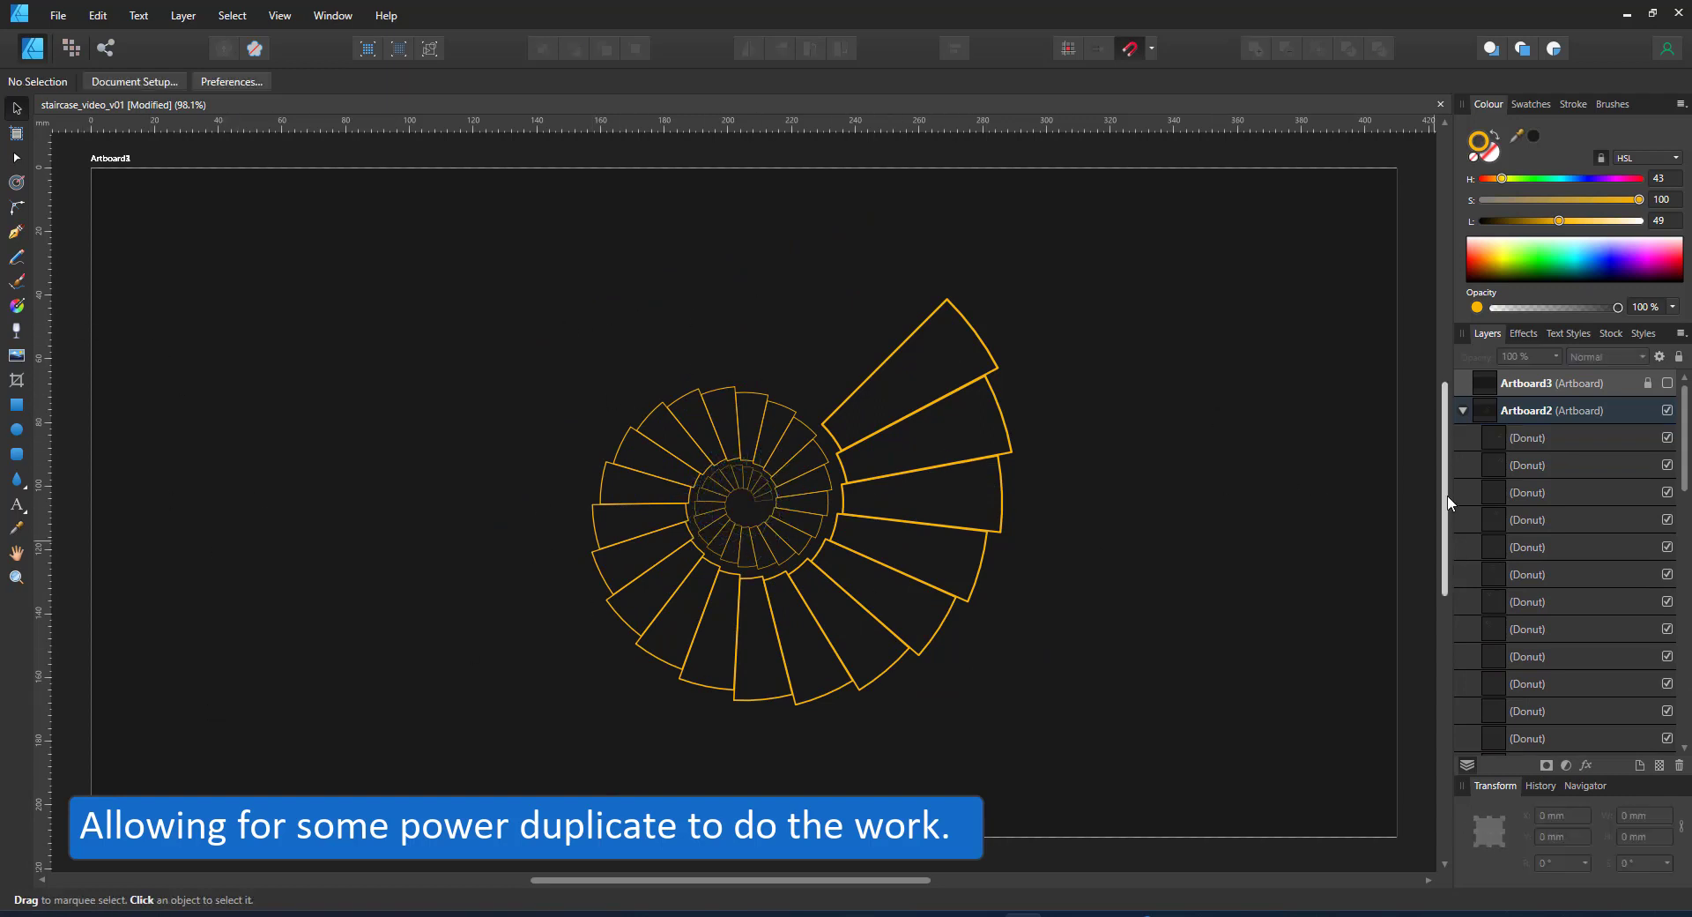
Step: Show and unlock Artboard3, and collapse and lock Artboard2
left_click(1467, 410)
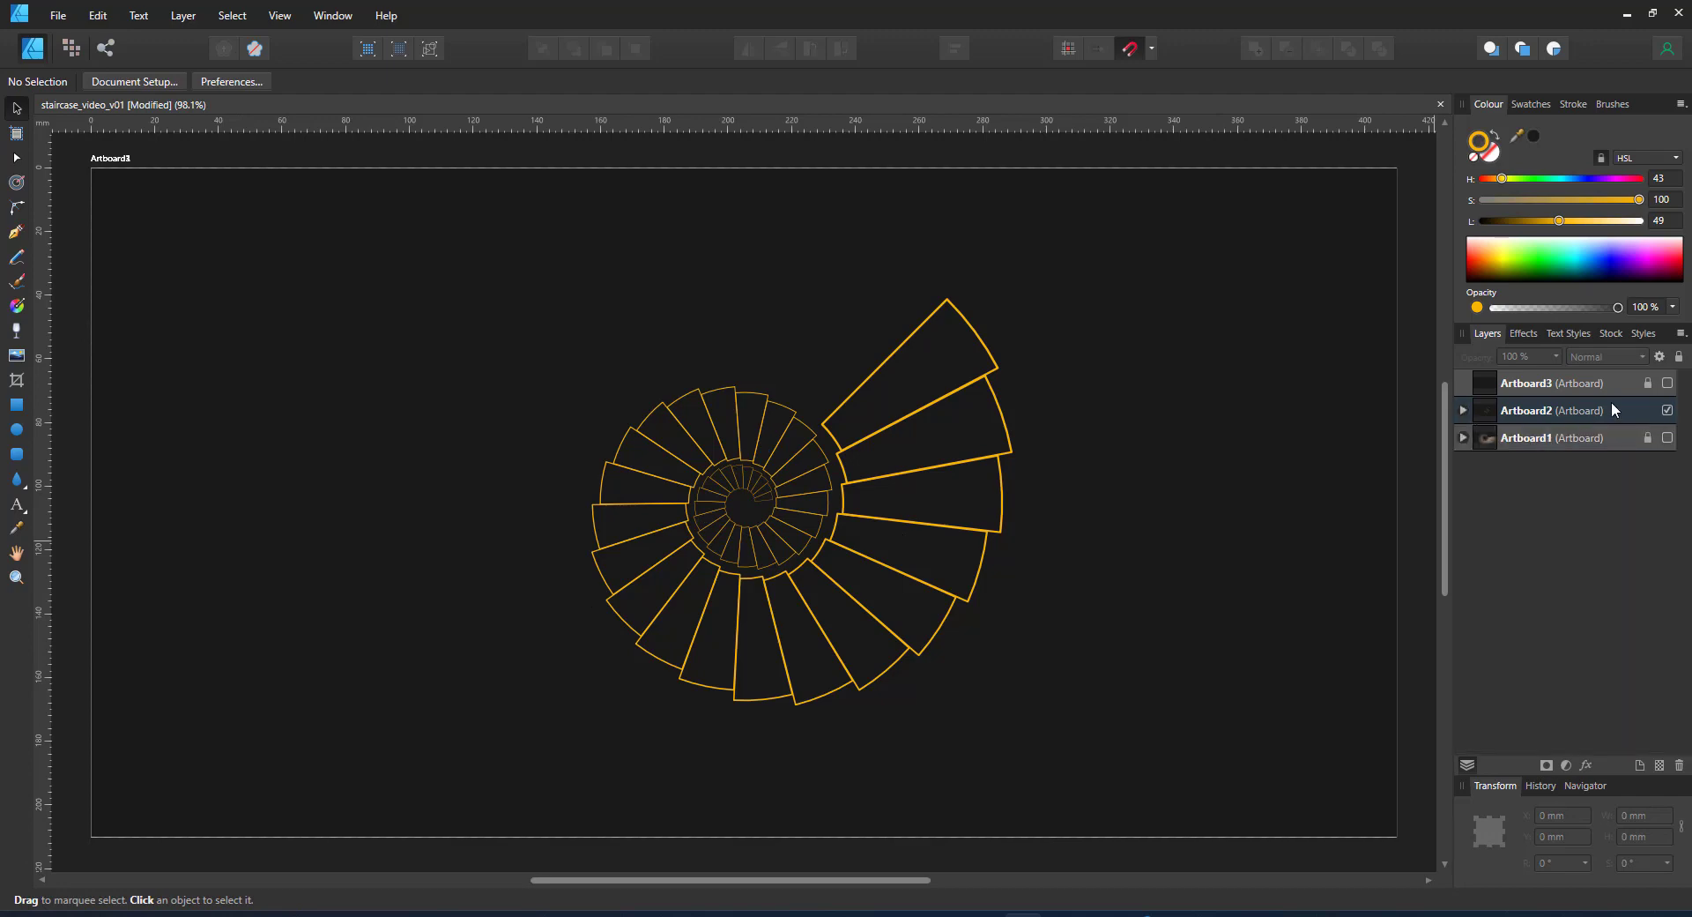
left_click(1667, 383)
left_click(1642, 387)
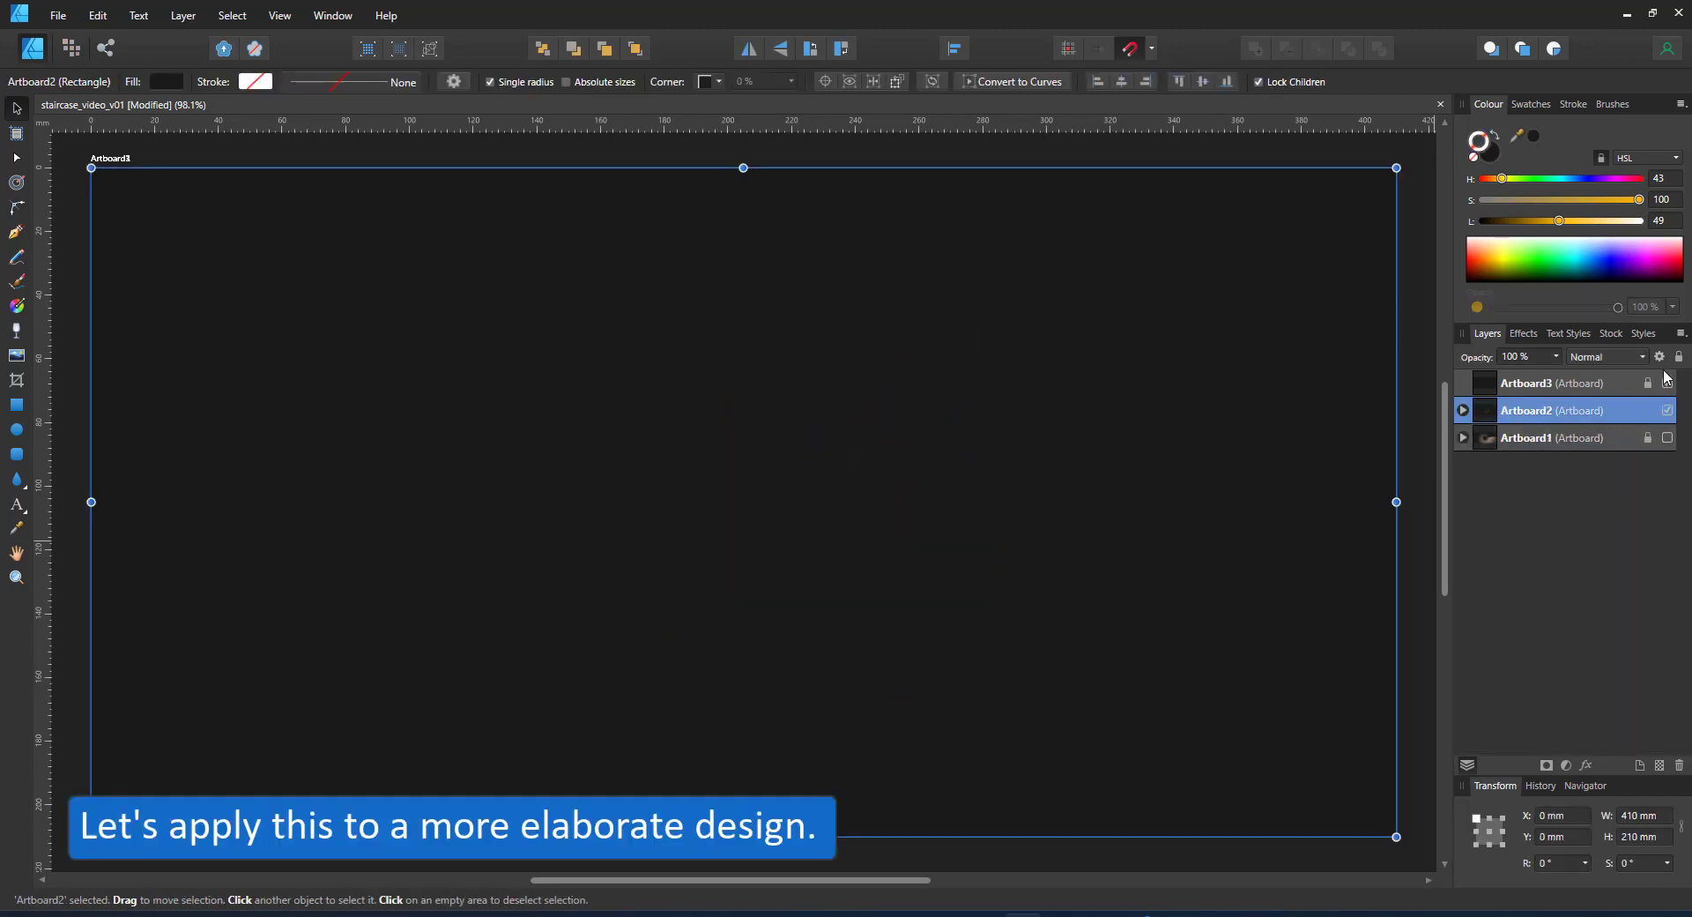
left_click(1649, 384)
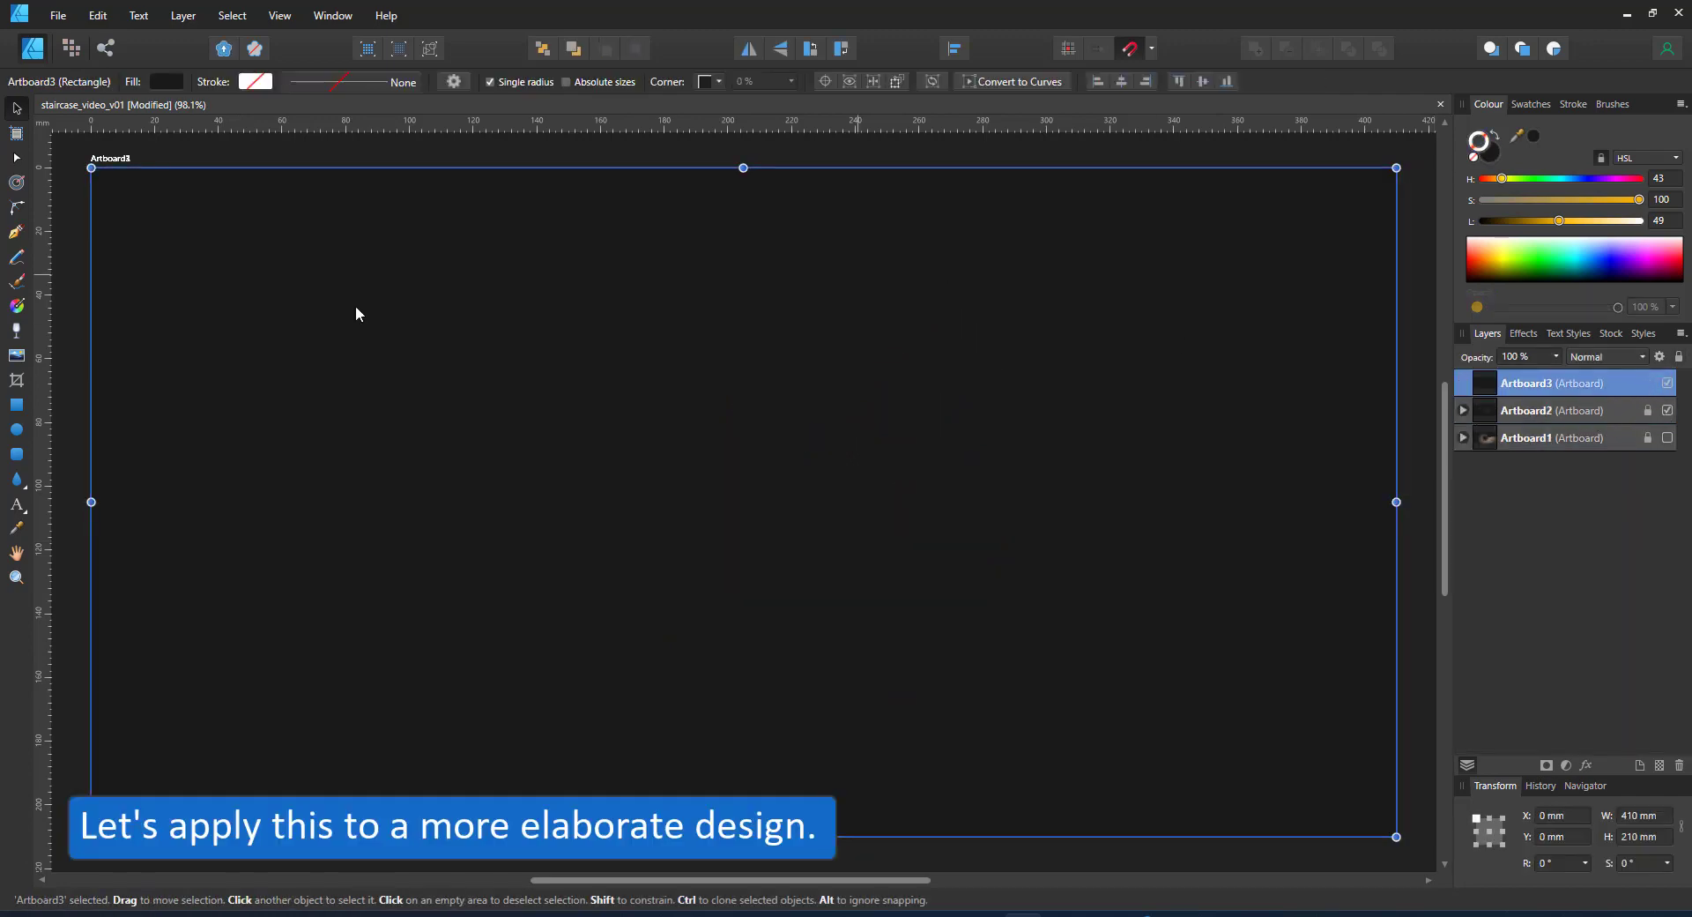
Step: Display the Symbols studio and place an instance of the stair symbol on Artboard3
left_click(58, 14)
mouse_move(299, 16)
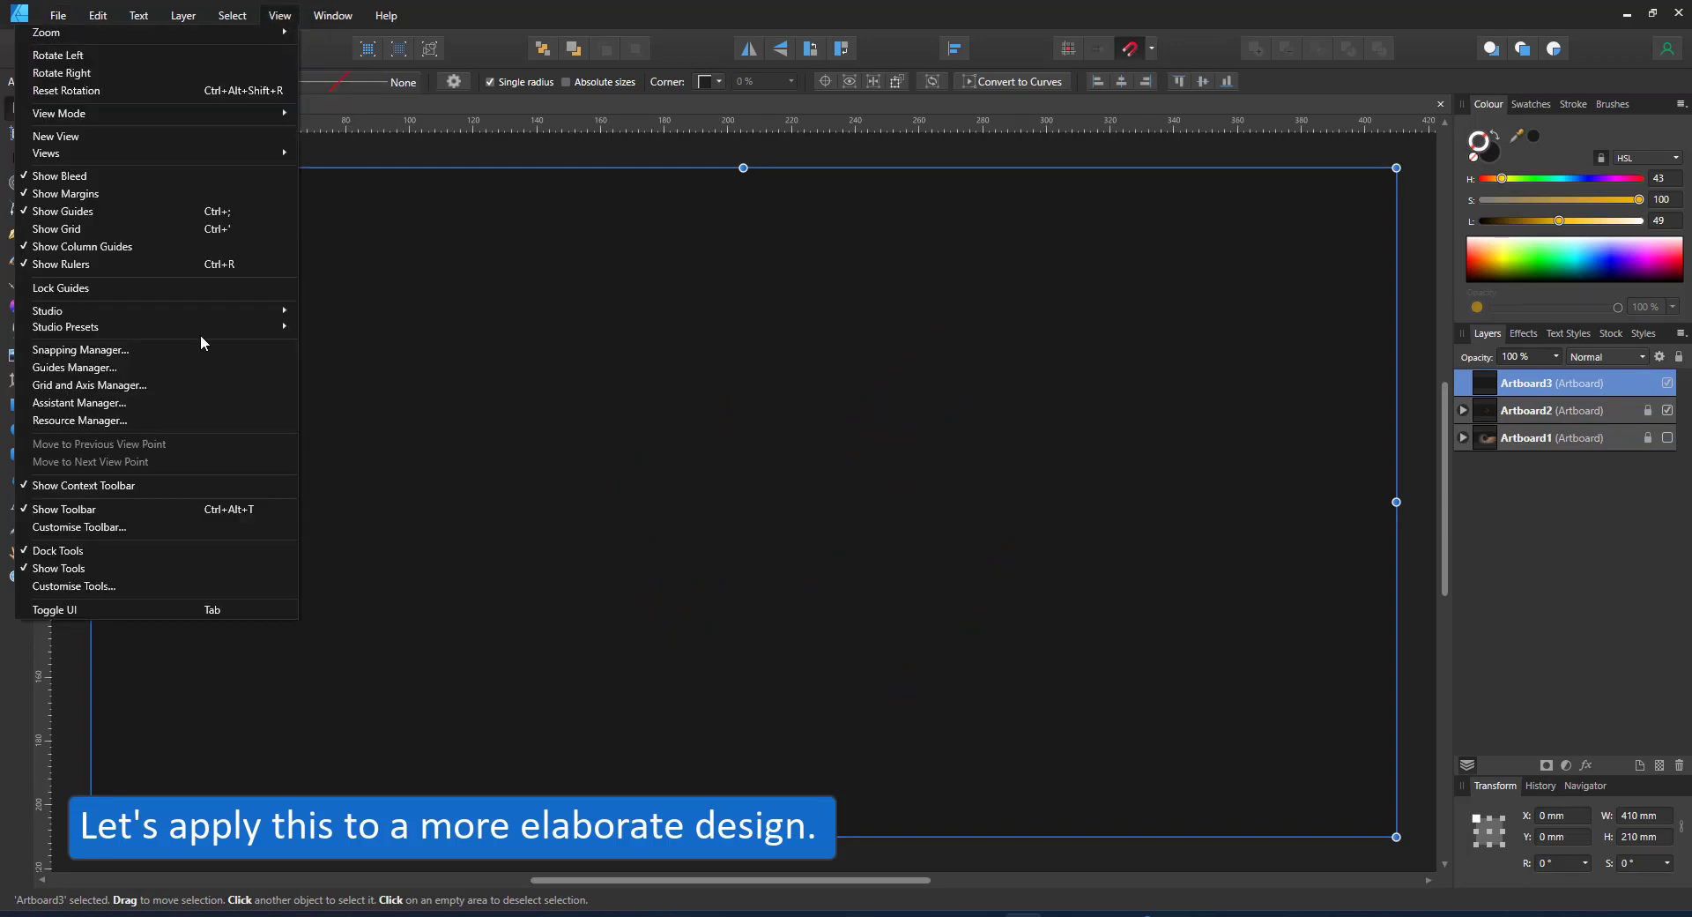
mouse_move(199, 311)
left_click(411, 643)
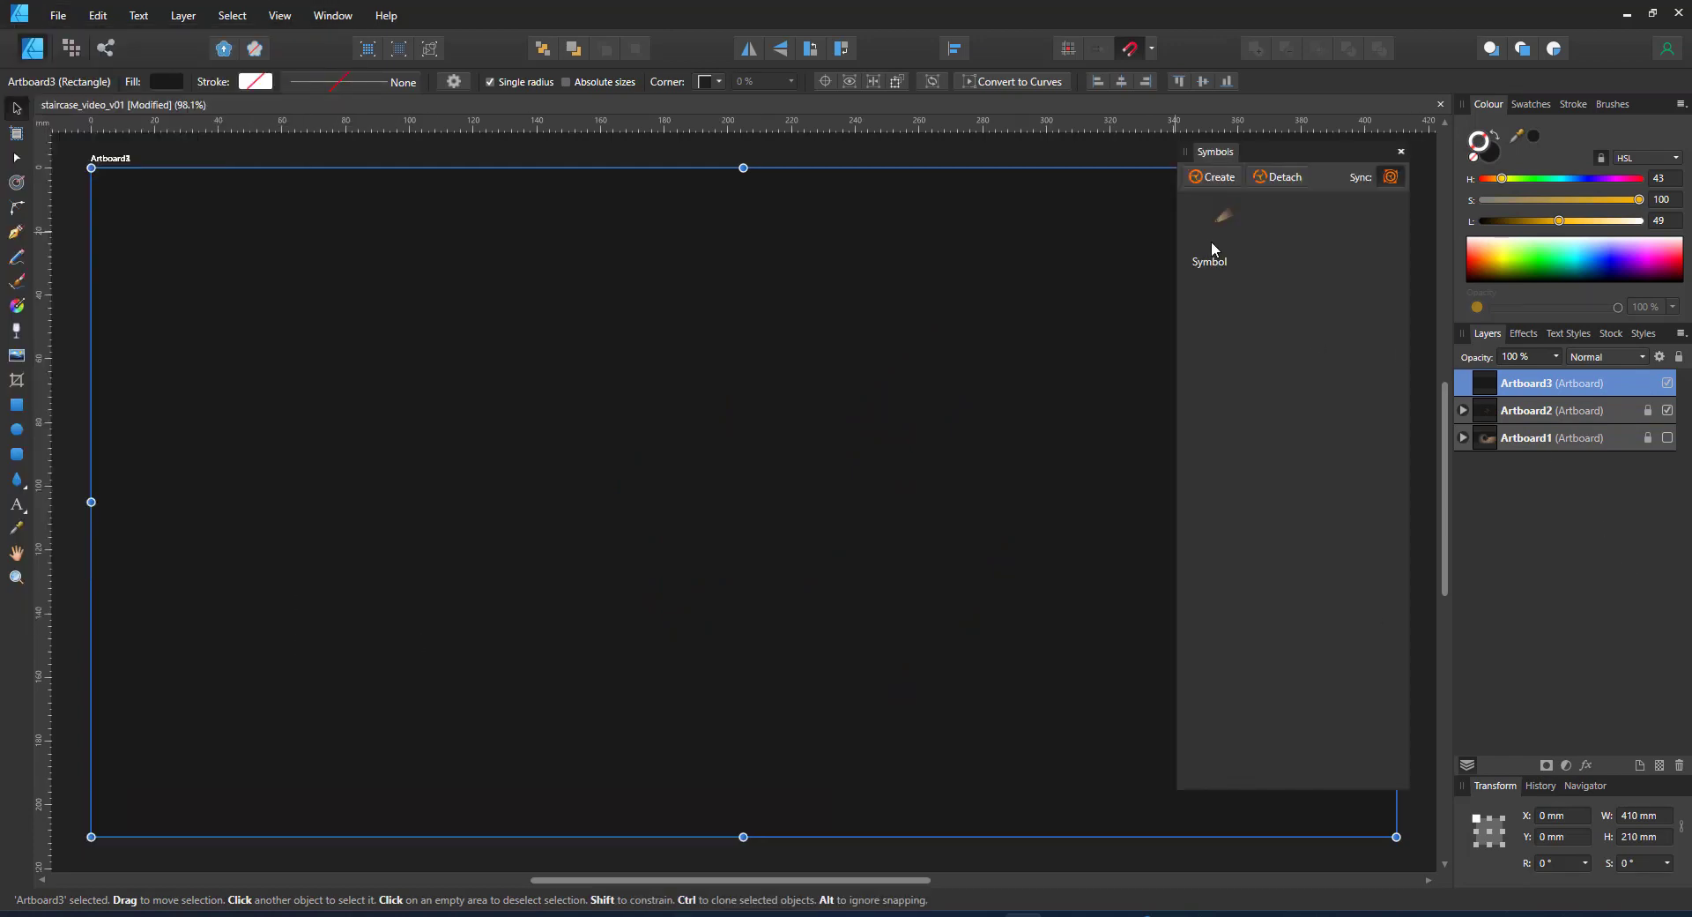
left_click_drag(1211, 234, 760, 452)
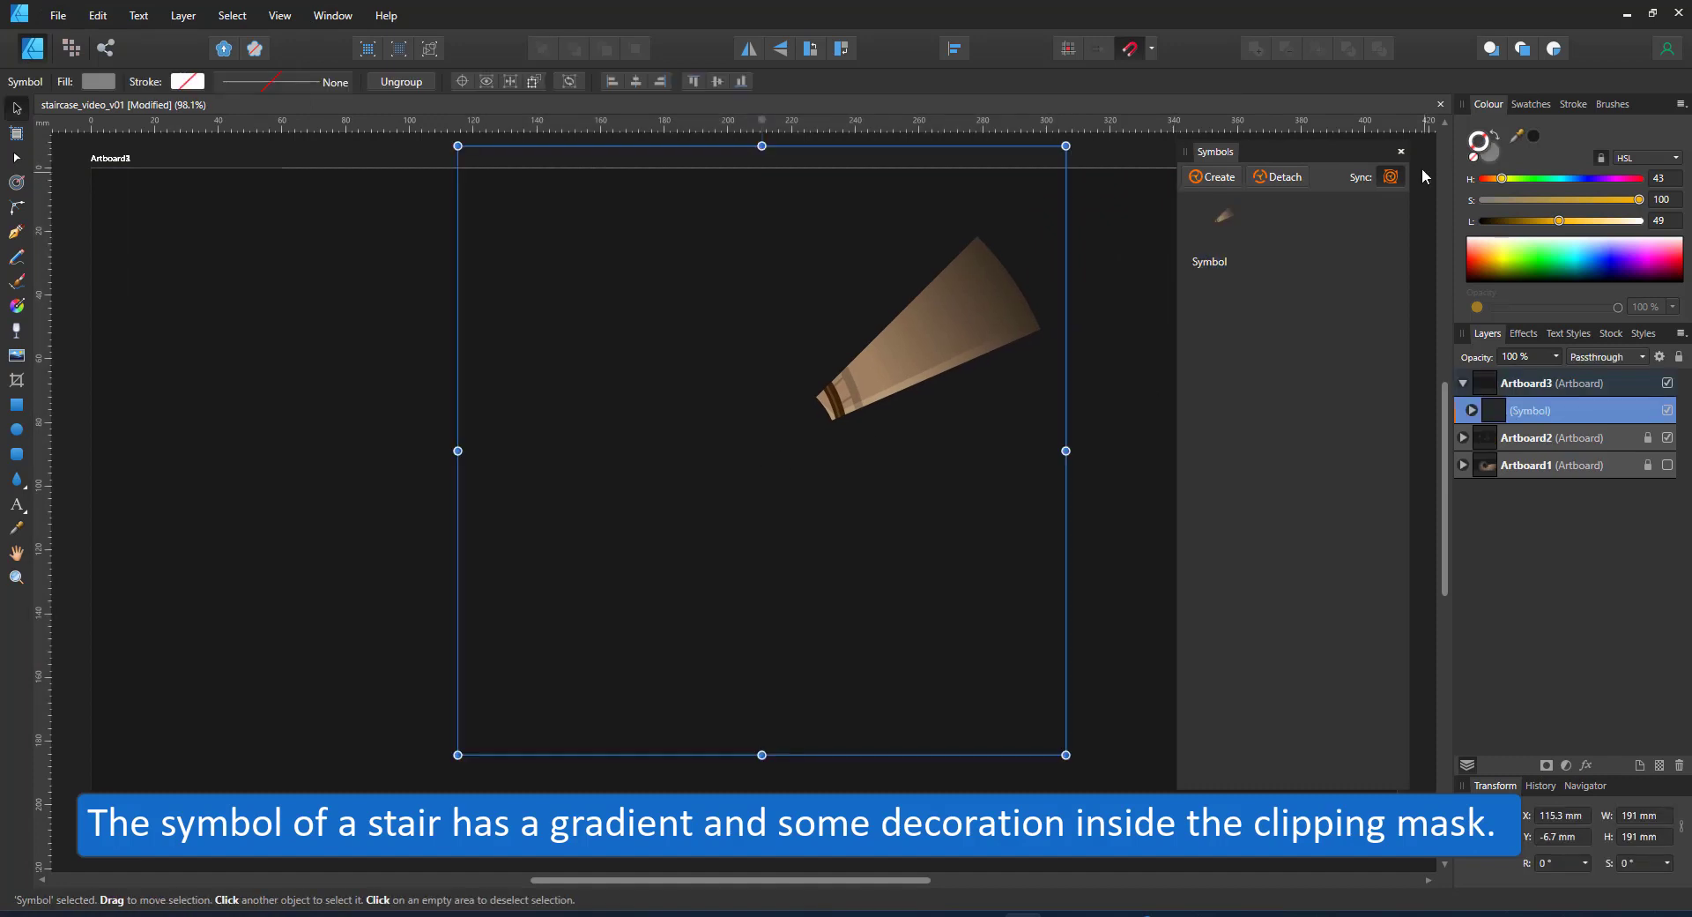
Step: Group the three curves and the nested group inside the stair symbol's donut, and hide that decoration group
left_click(1472, 410)
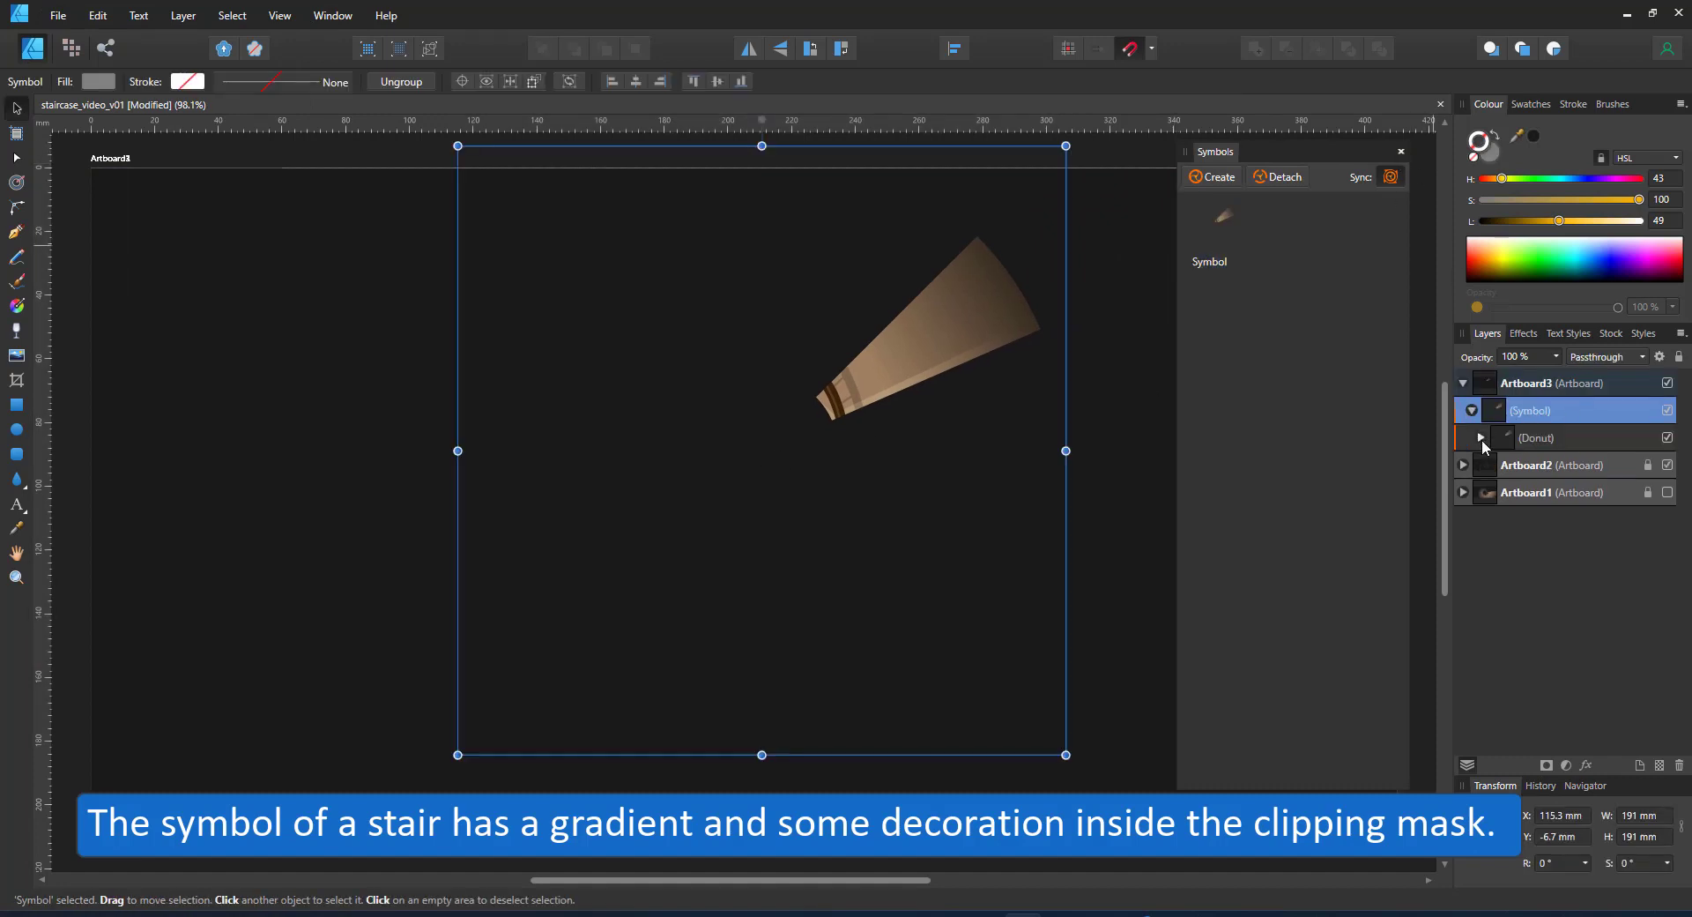
left_click(1480, 438)
left_click(1601, 469)
left_click(1592, 520, "shift")
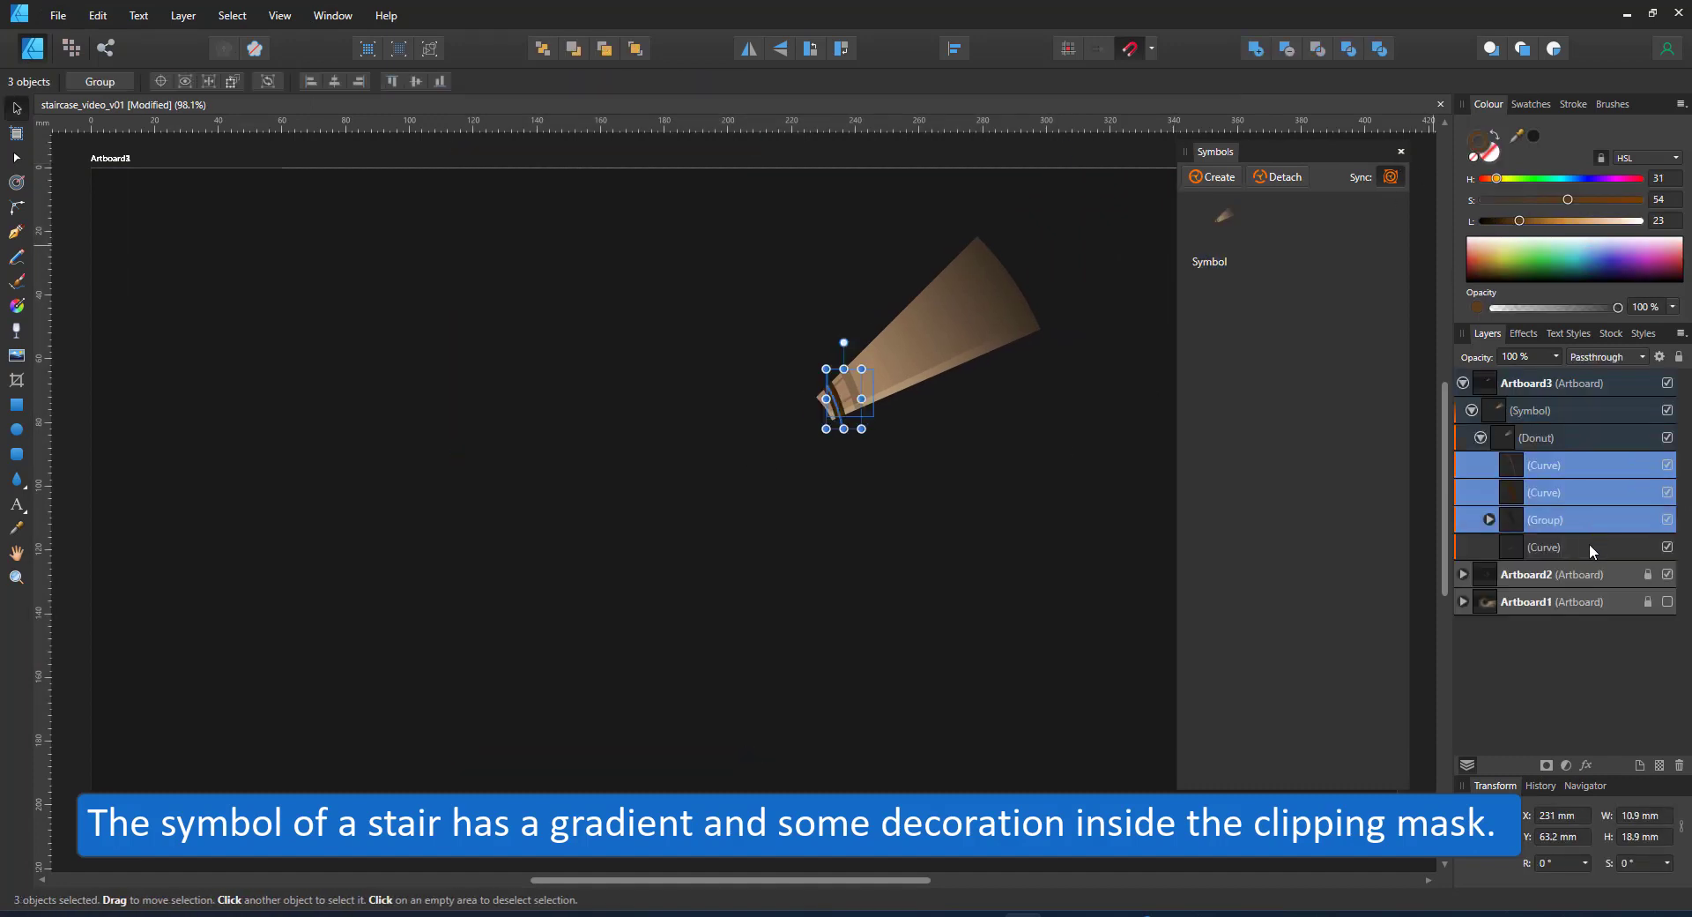
left_click(1558, 549, "shift")
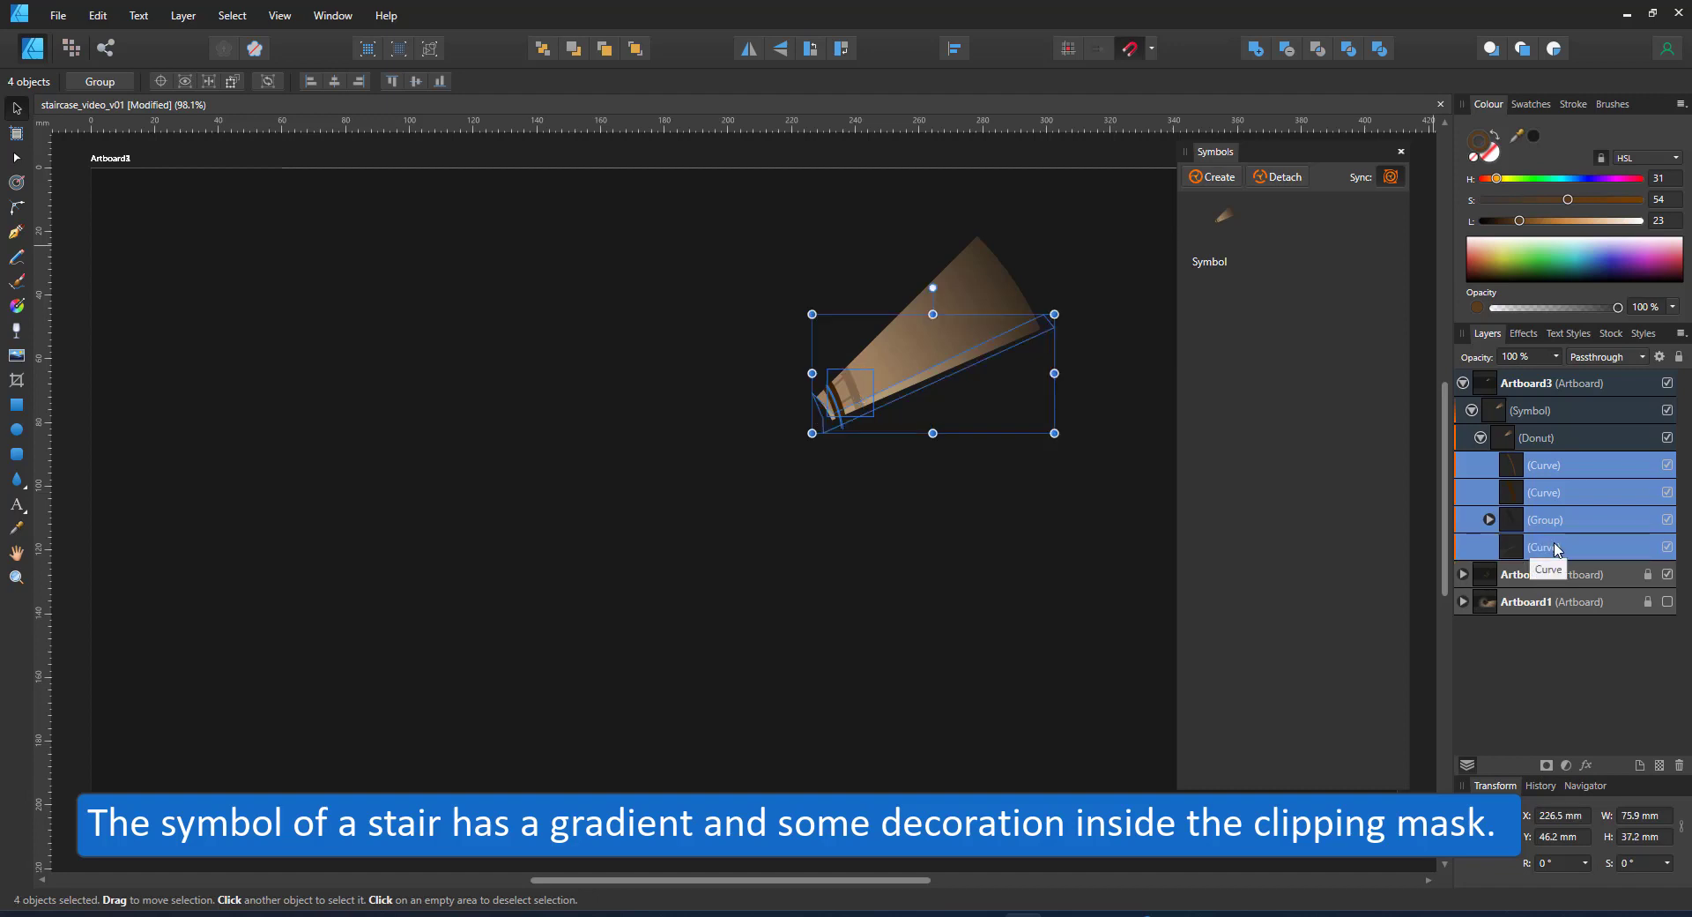
key("ctrl+g")
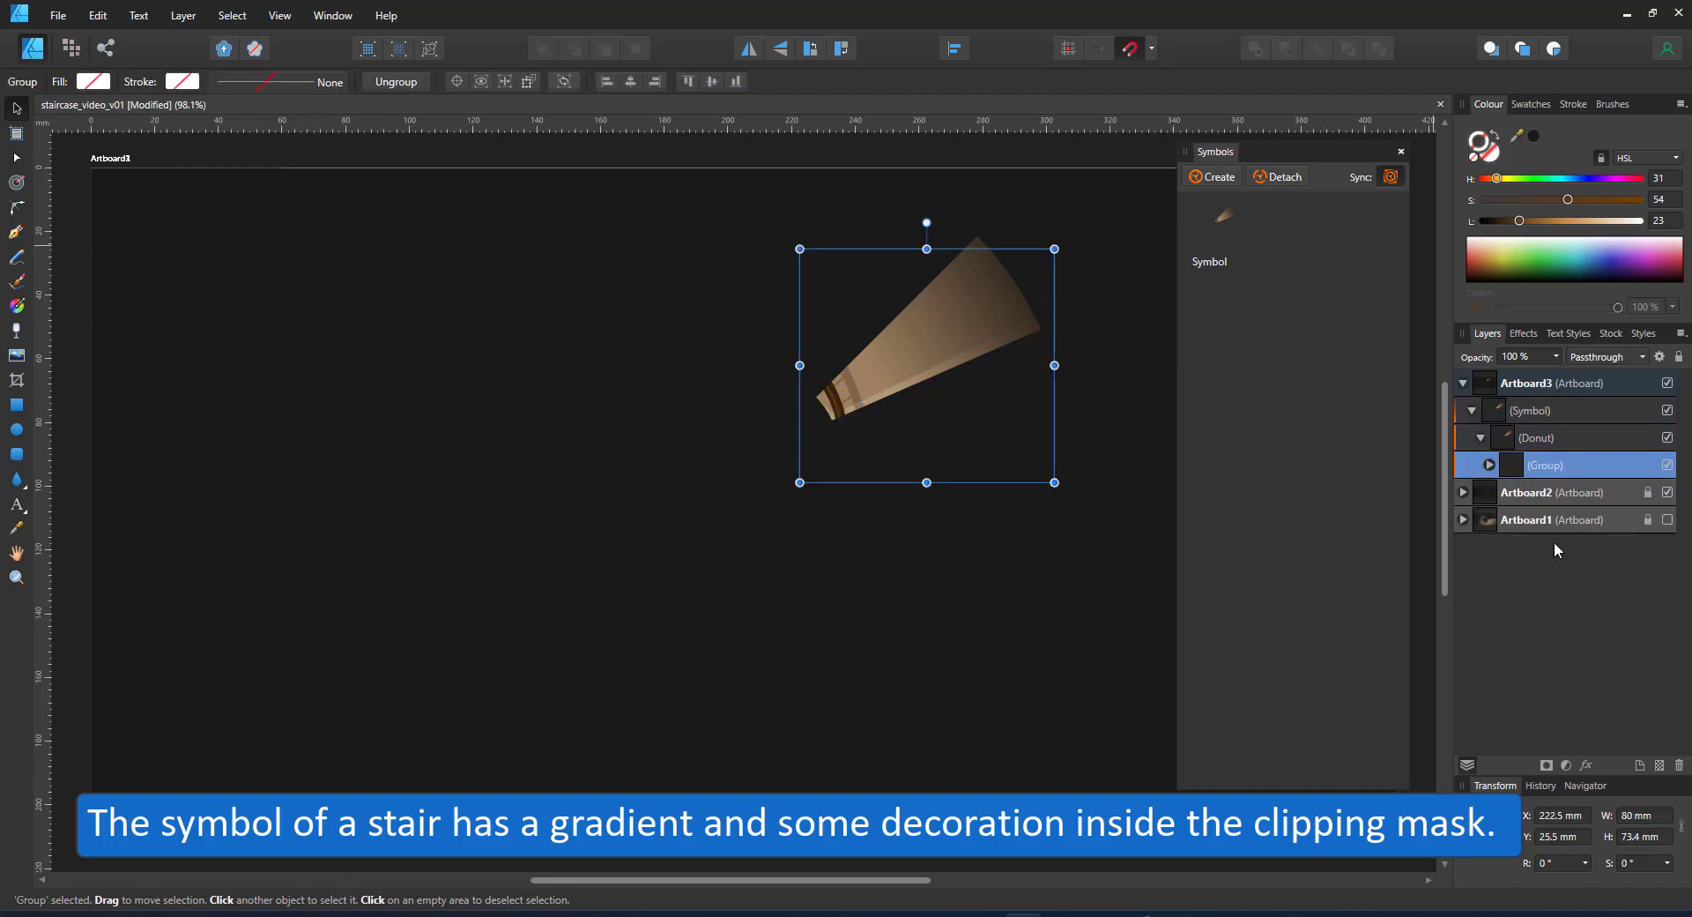
left_click(1668, 467)
Step: Move the stair toward the middle of the artboard and scale the whole symbol down about its centre to about 39 mm
left_click(1562, 446)
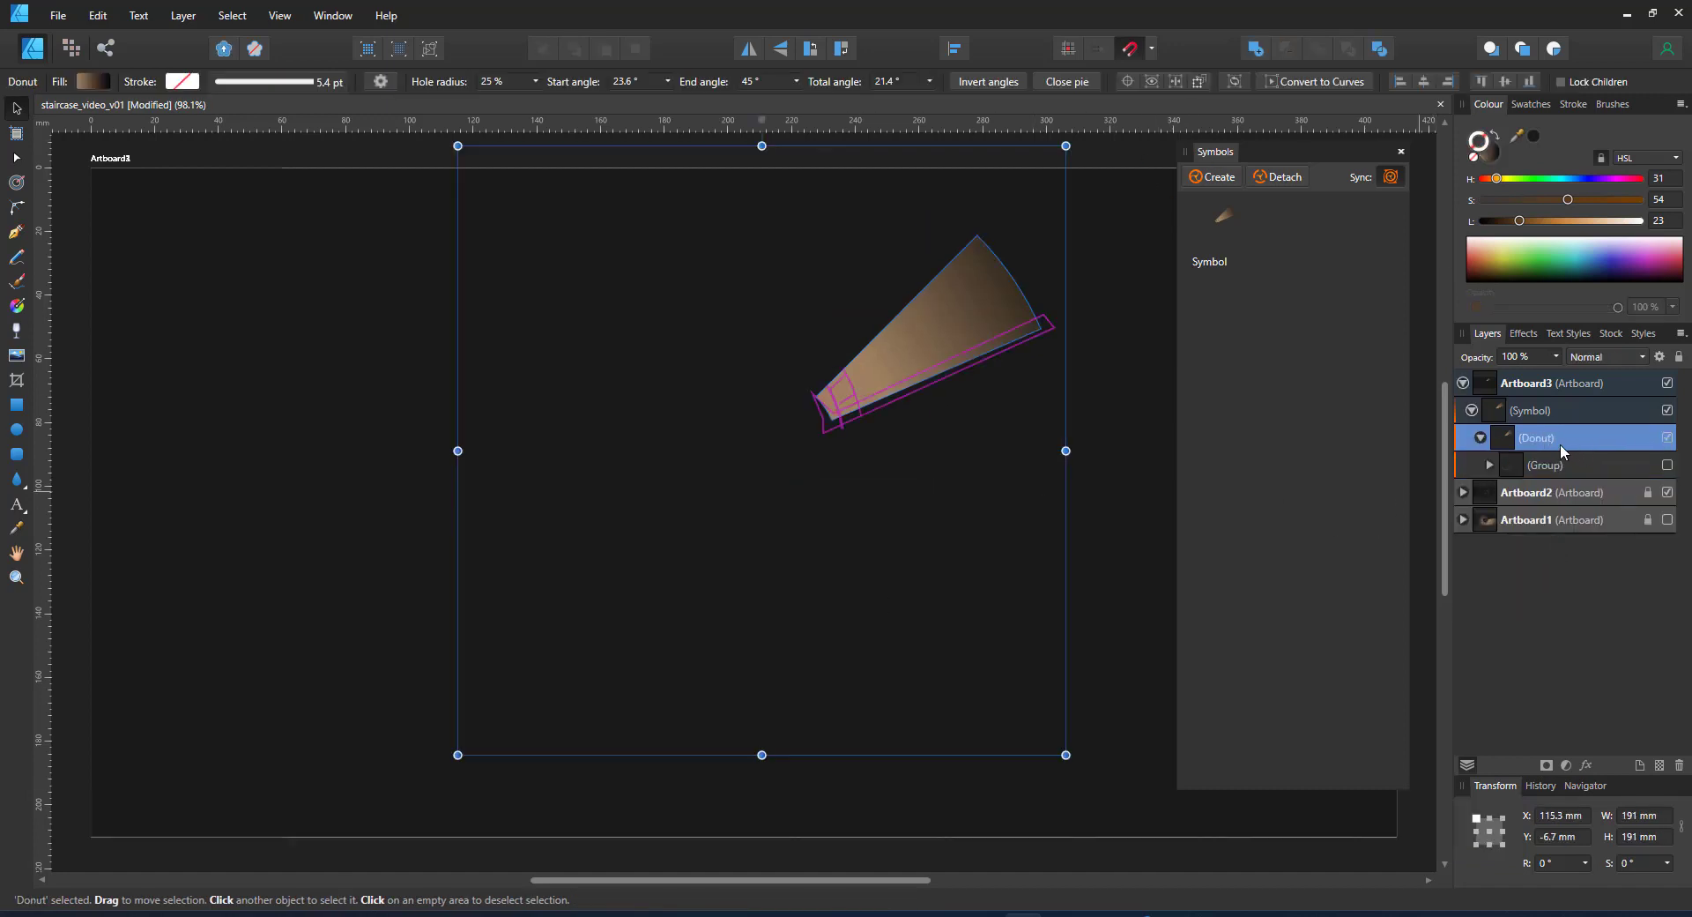
key("g")
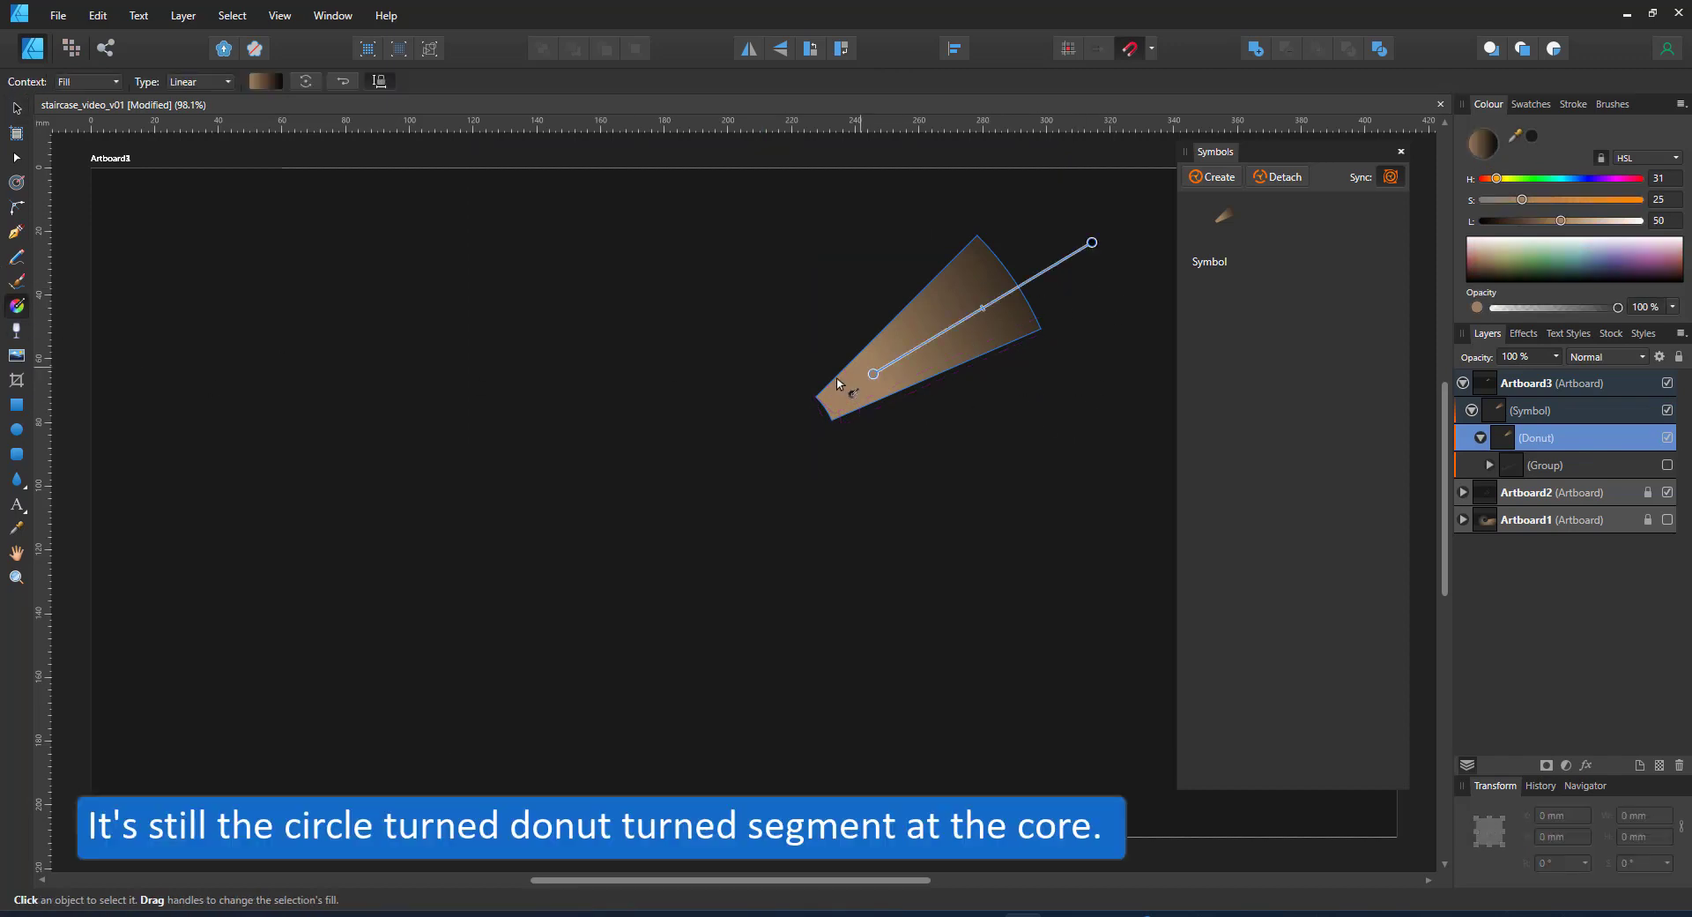
key("v")
left_click_drag(955, 381, 867, 414)
left_click(1551, 410)
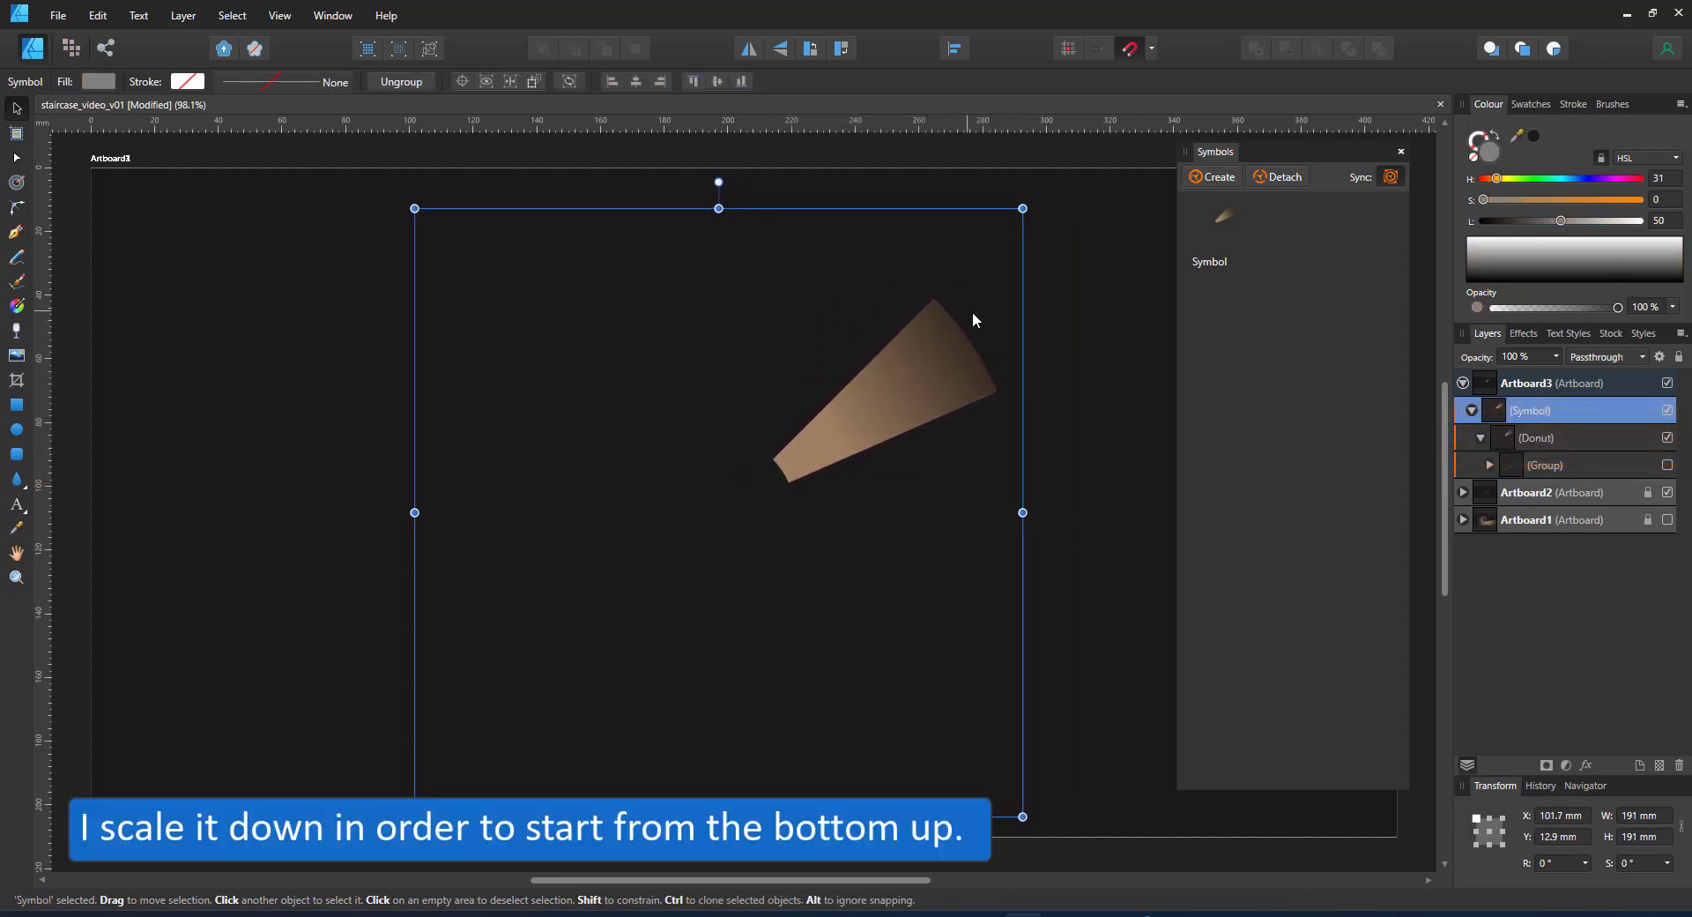
left_click_drag(1022, 208, 833, 513)
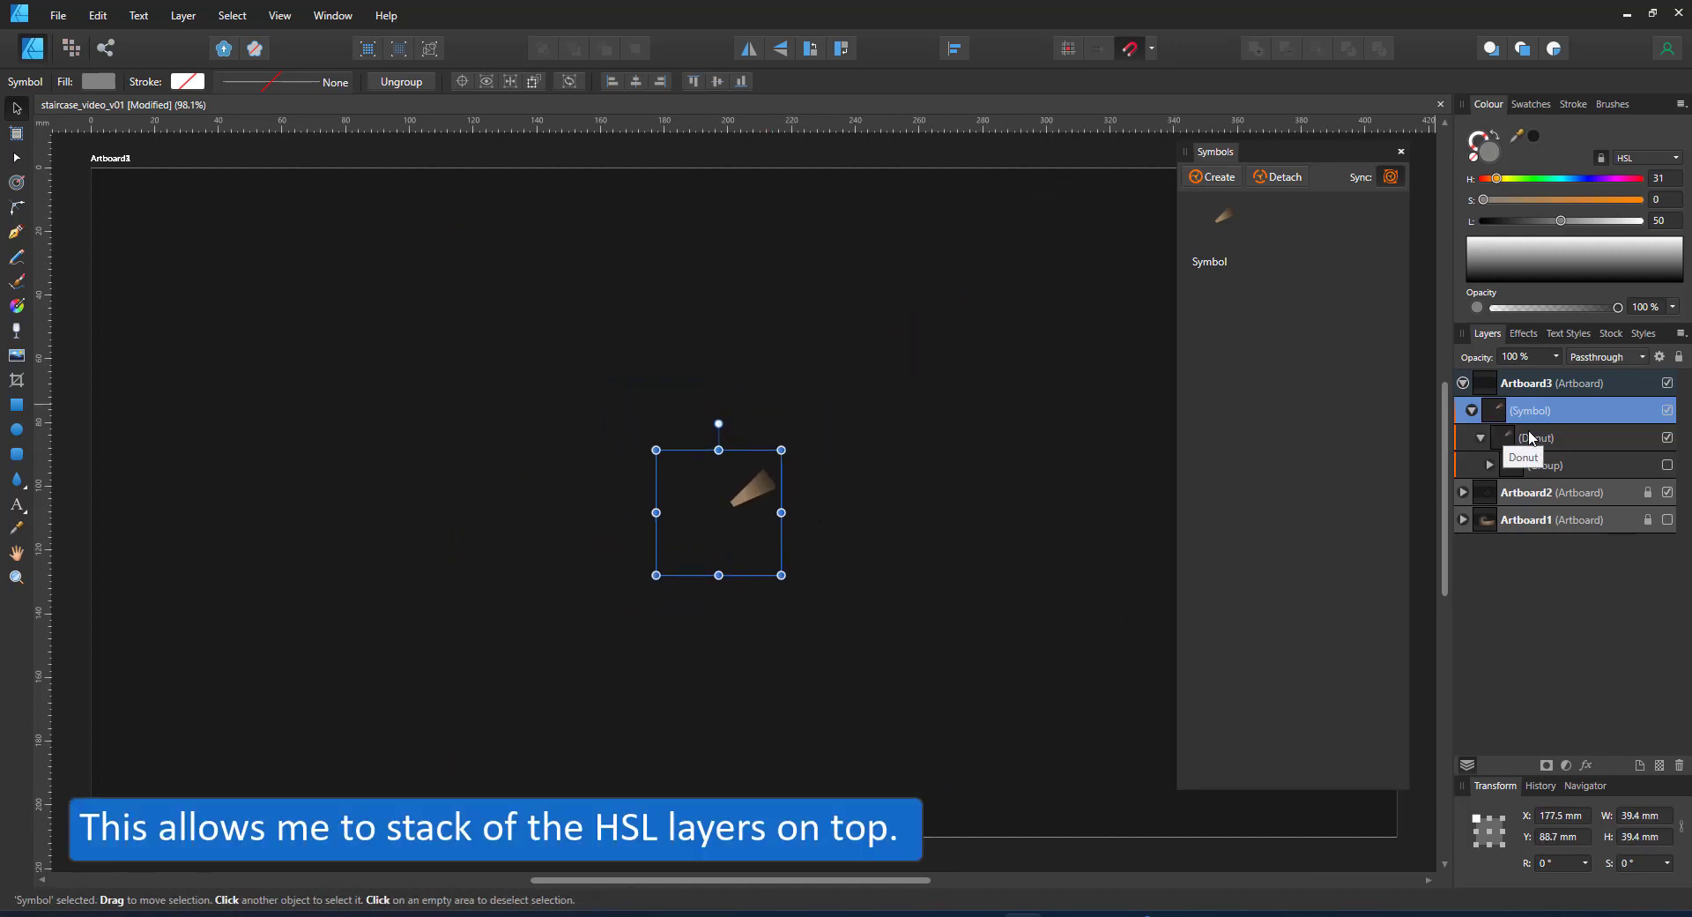
Step: Group the scaled stair symbol and add an HSL Shift adjustment layer above the group
key("ctrl+g")
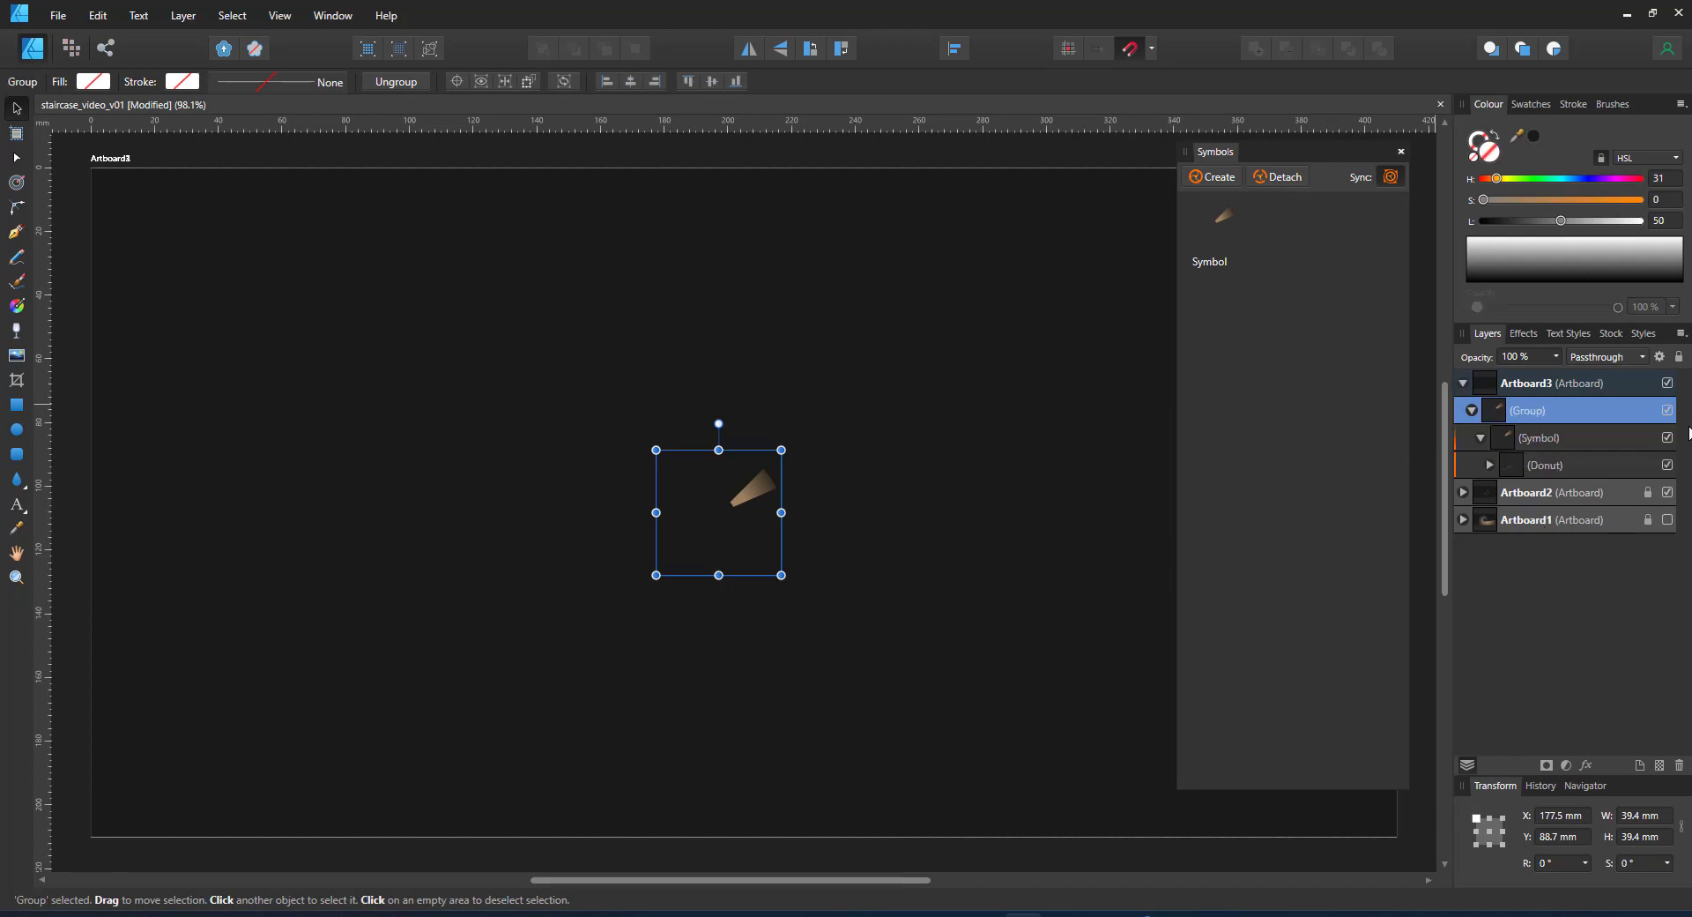
left_click(1565, 766)
left_click(1447, 374)
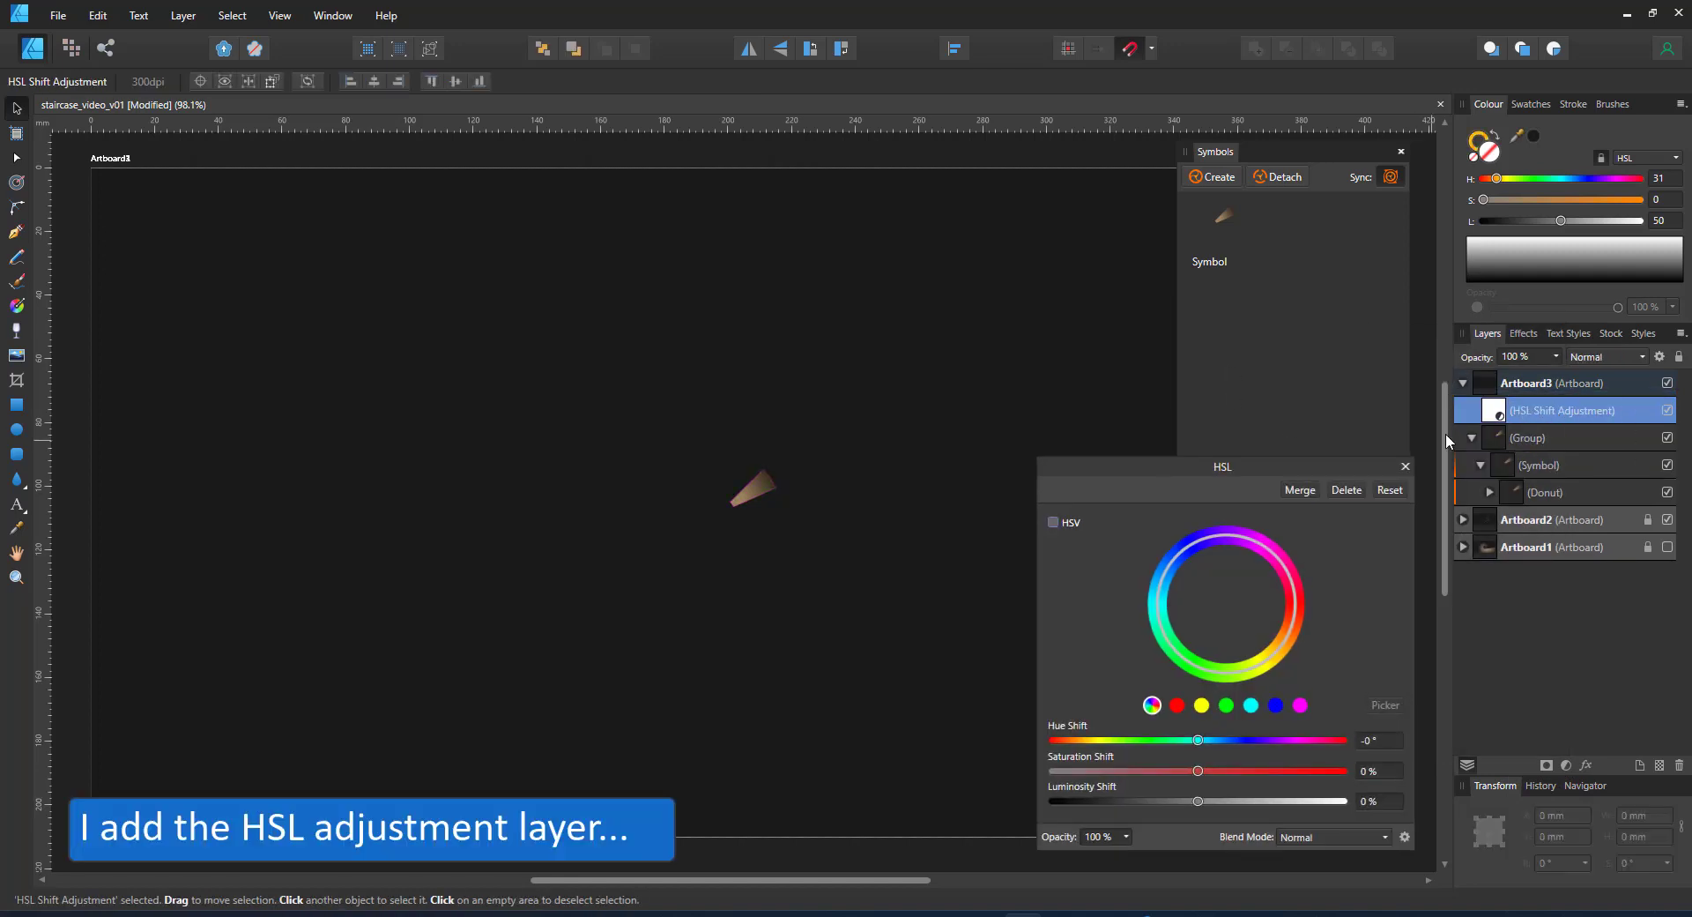
Step: Set the HSL adjustment's saturation shift to -5% and its luminosity shift to -5%
left_click(1376, 769)
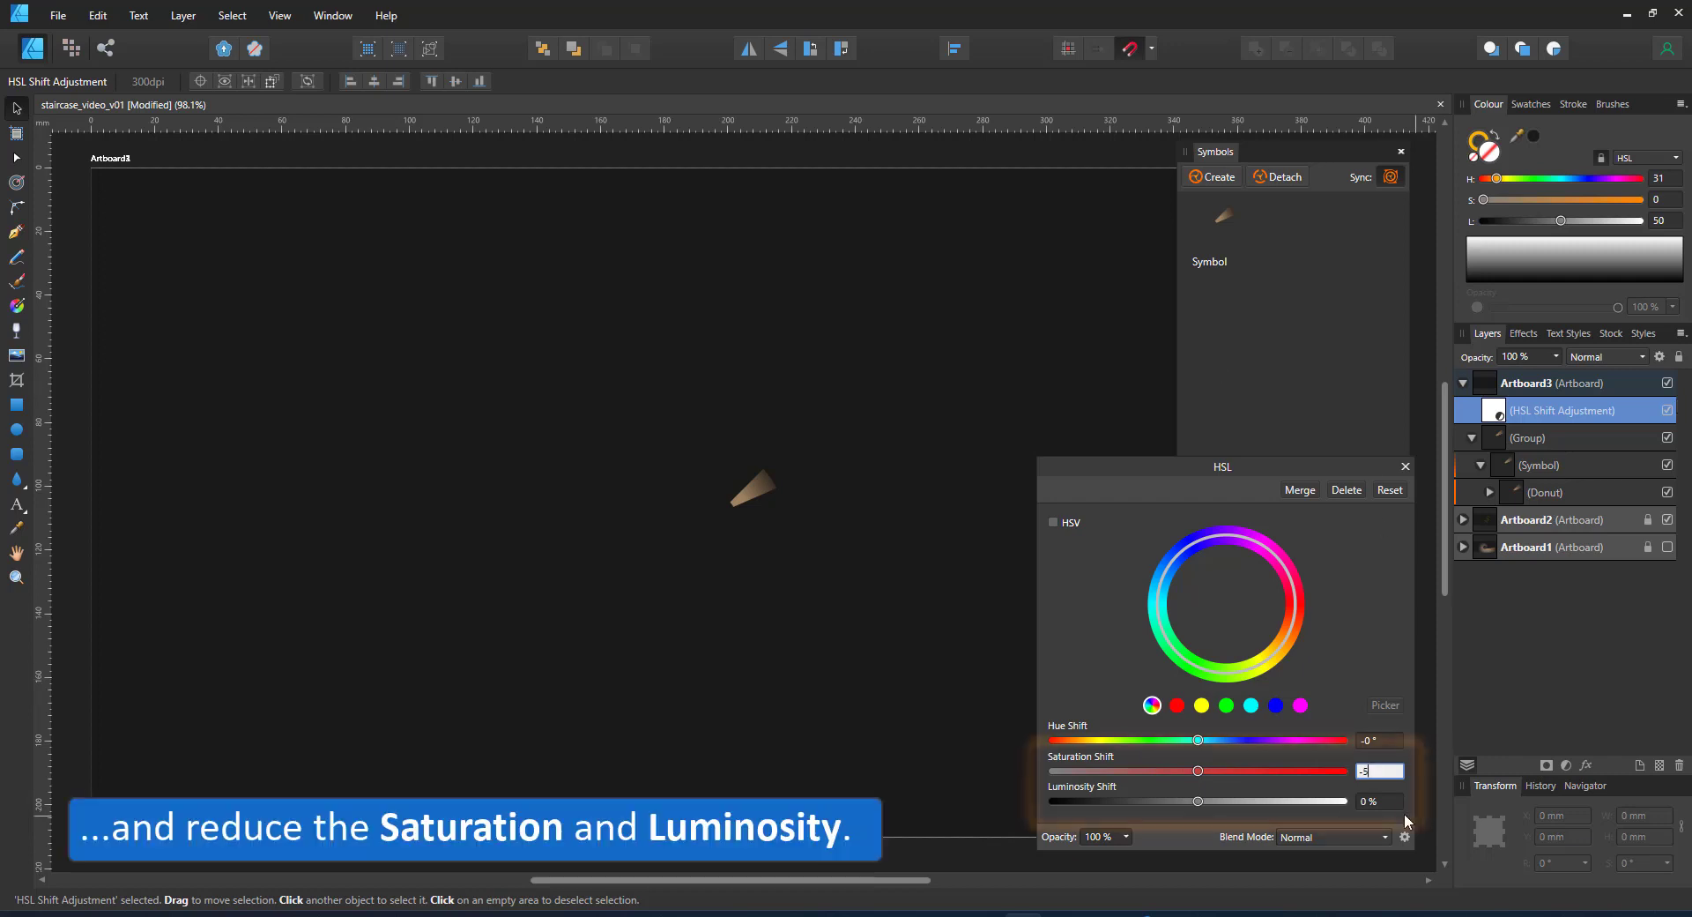
key("Tab")
type("-")
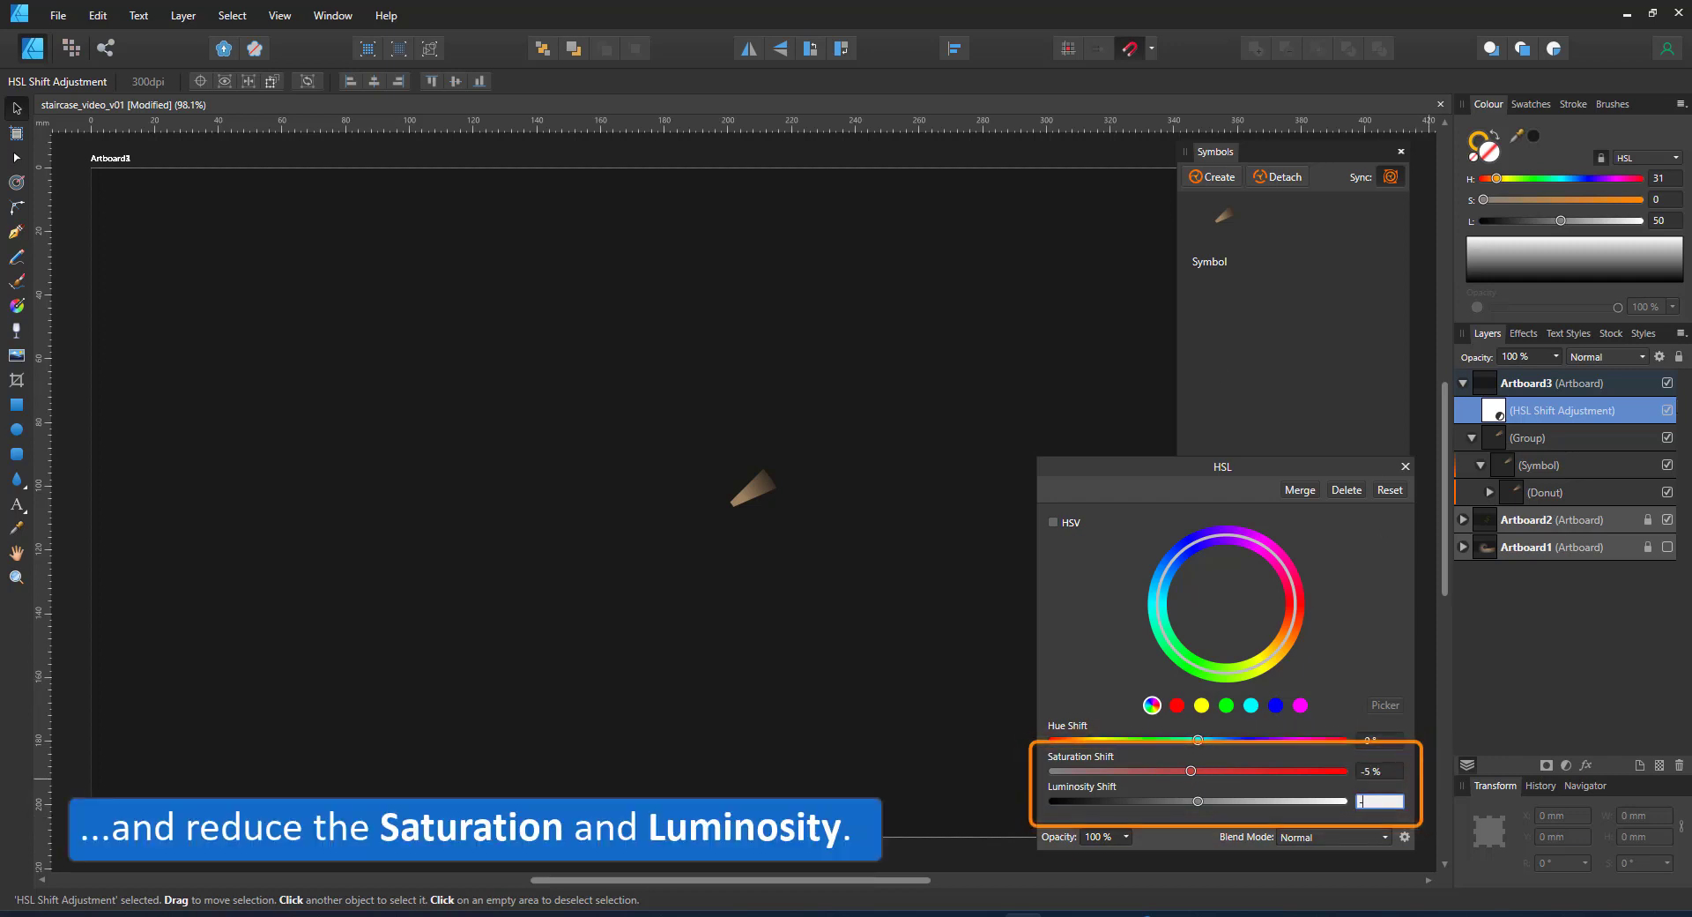
type("5")
key("Return")
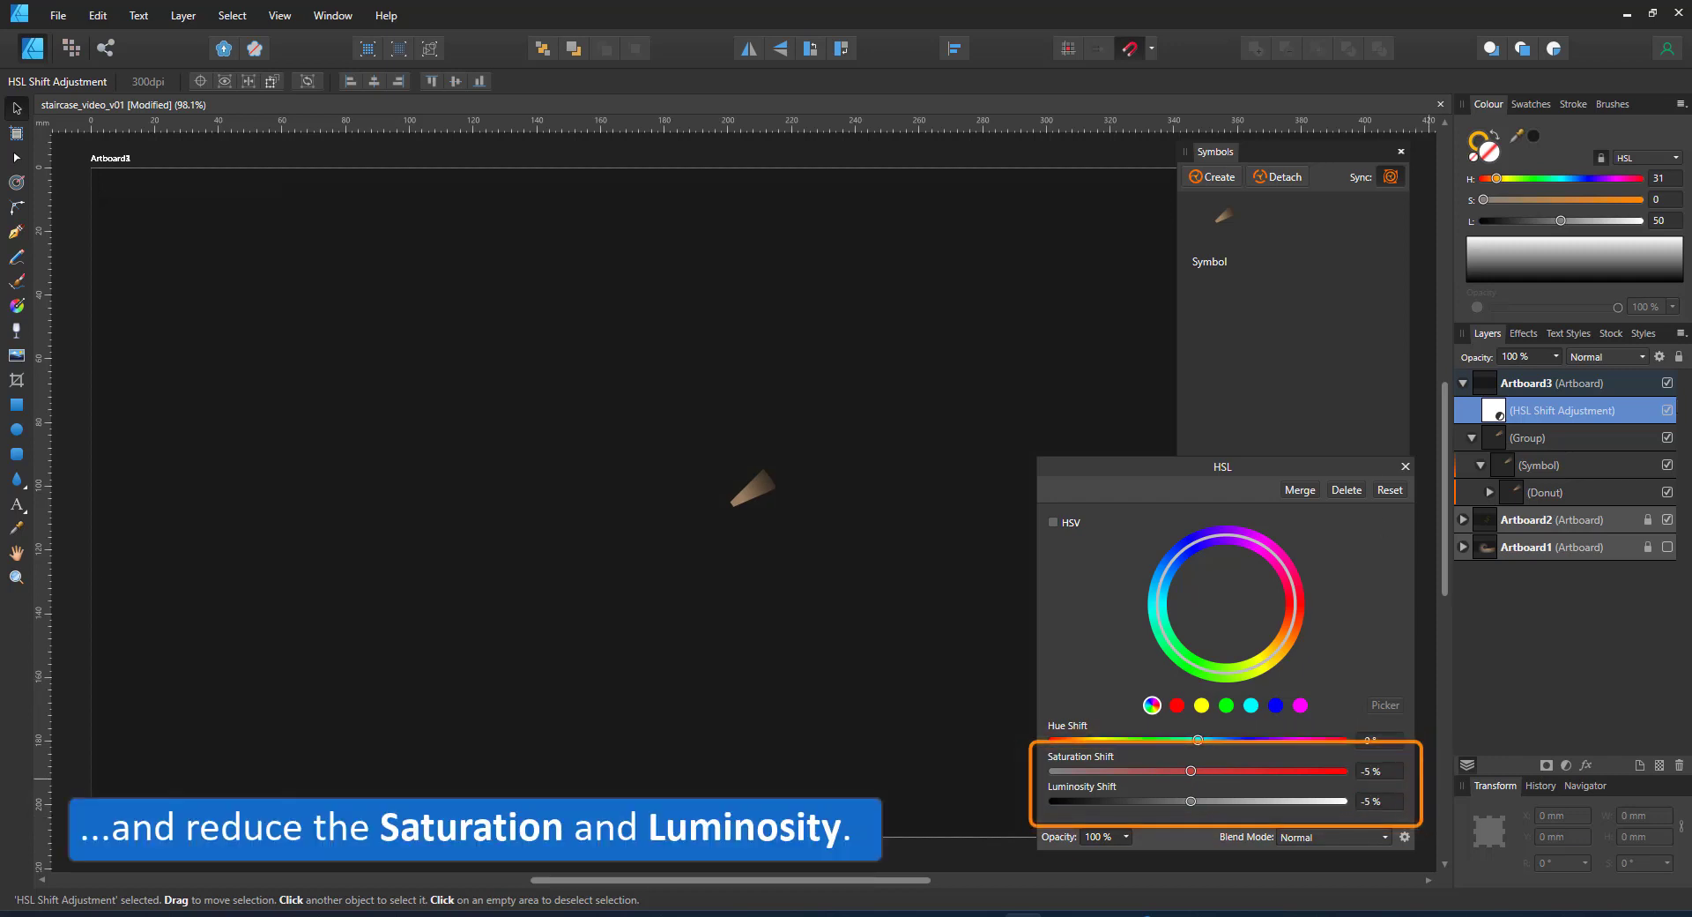
Step: Place the HSL Shift adjustment inside the stair group, directly above the symbol, without attaching it to the group itself
left_click(1404, 467)
left_click_drag(1560, 410, 1533, 440)
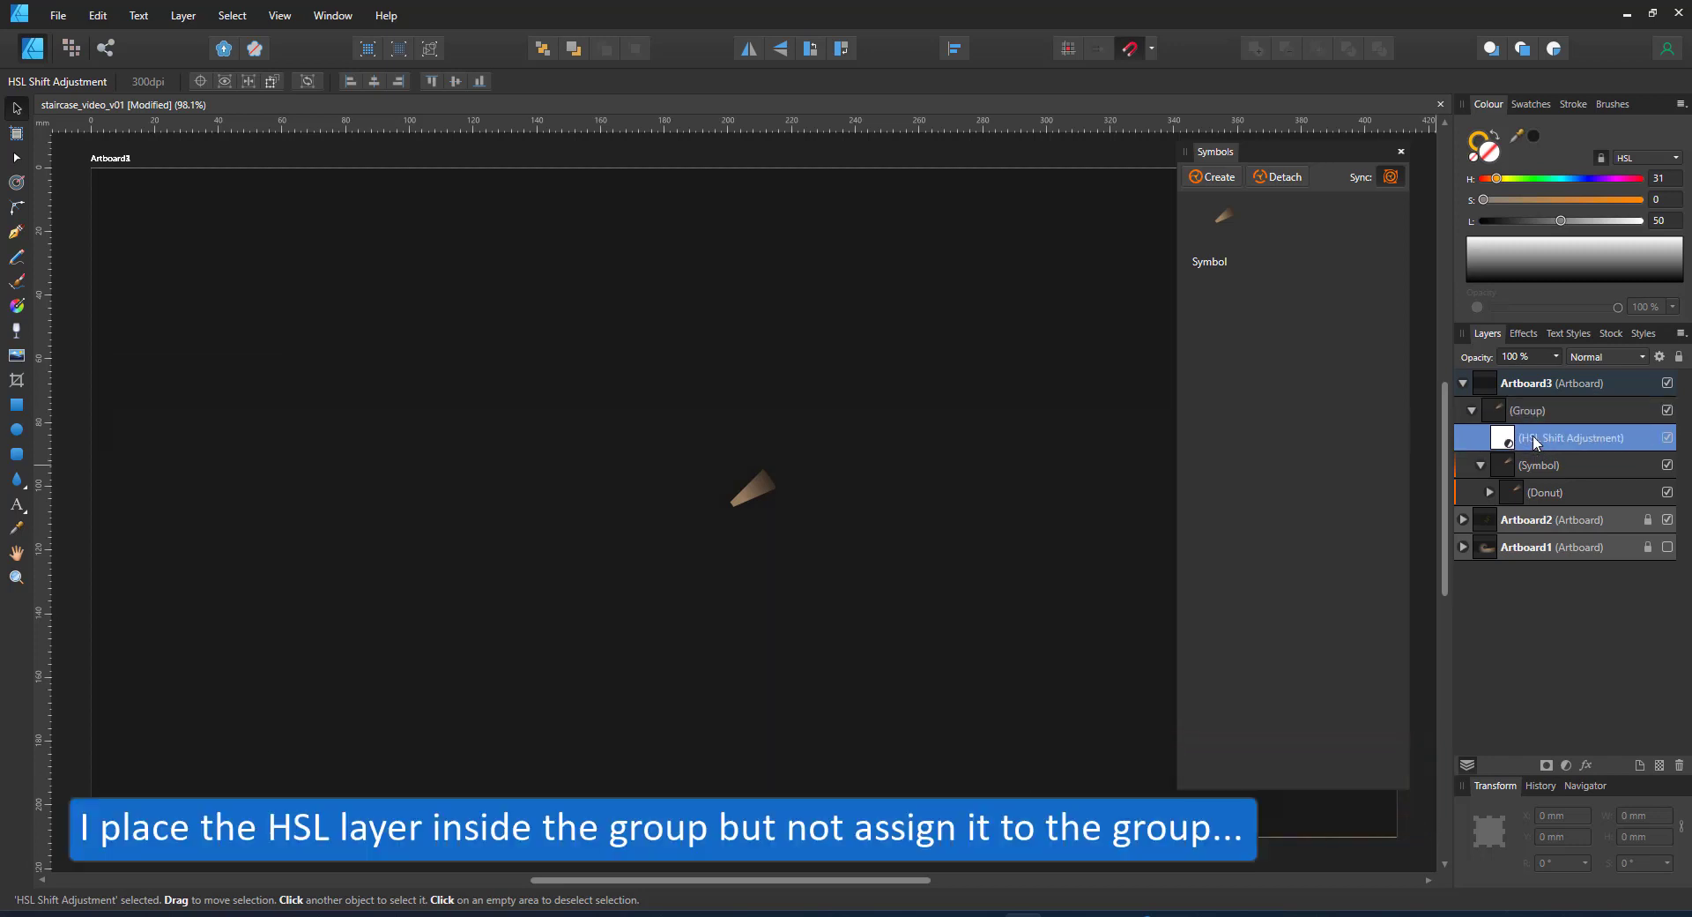
Step: Duplicate the stair group, rotate the copy about 21° counterclockwise and scale it up about its centre to about 43 mm
left_click(1530, 411)
key("ctrl+g")
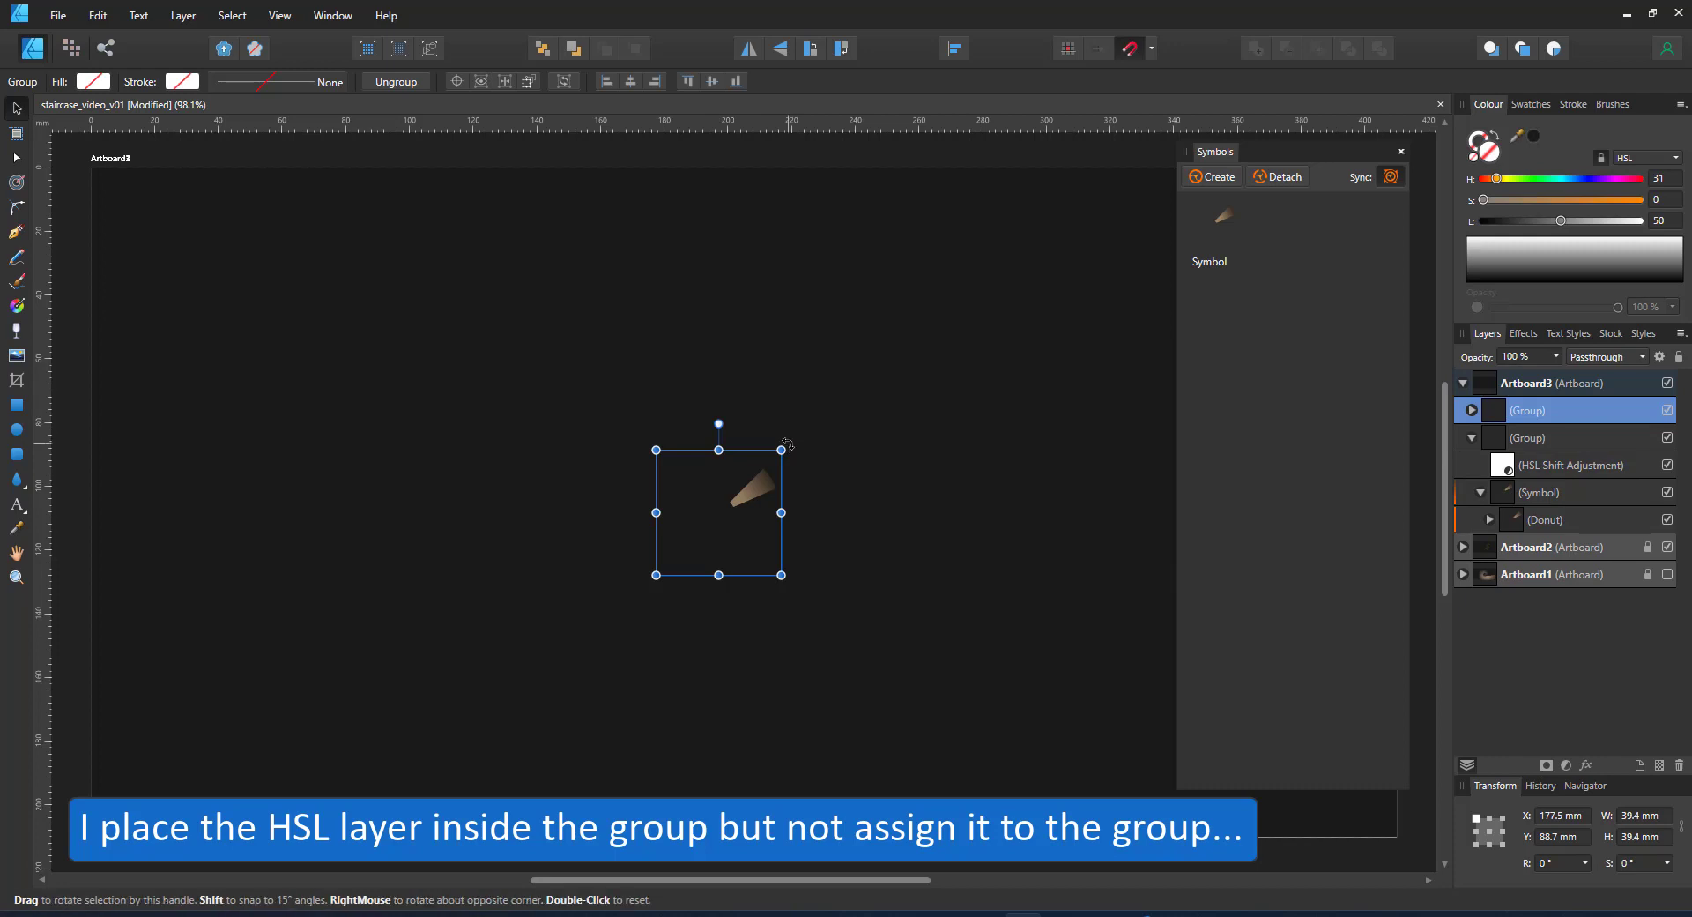
left_click_drag(787, 438, 762, 420)
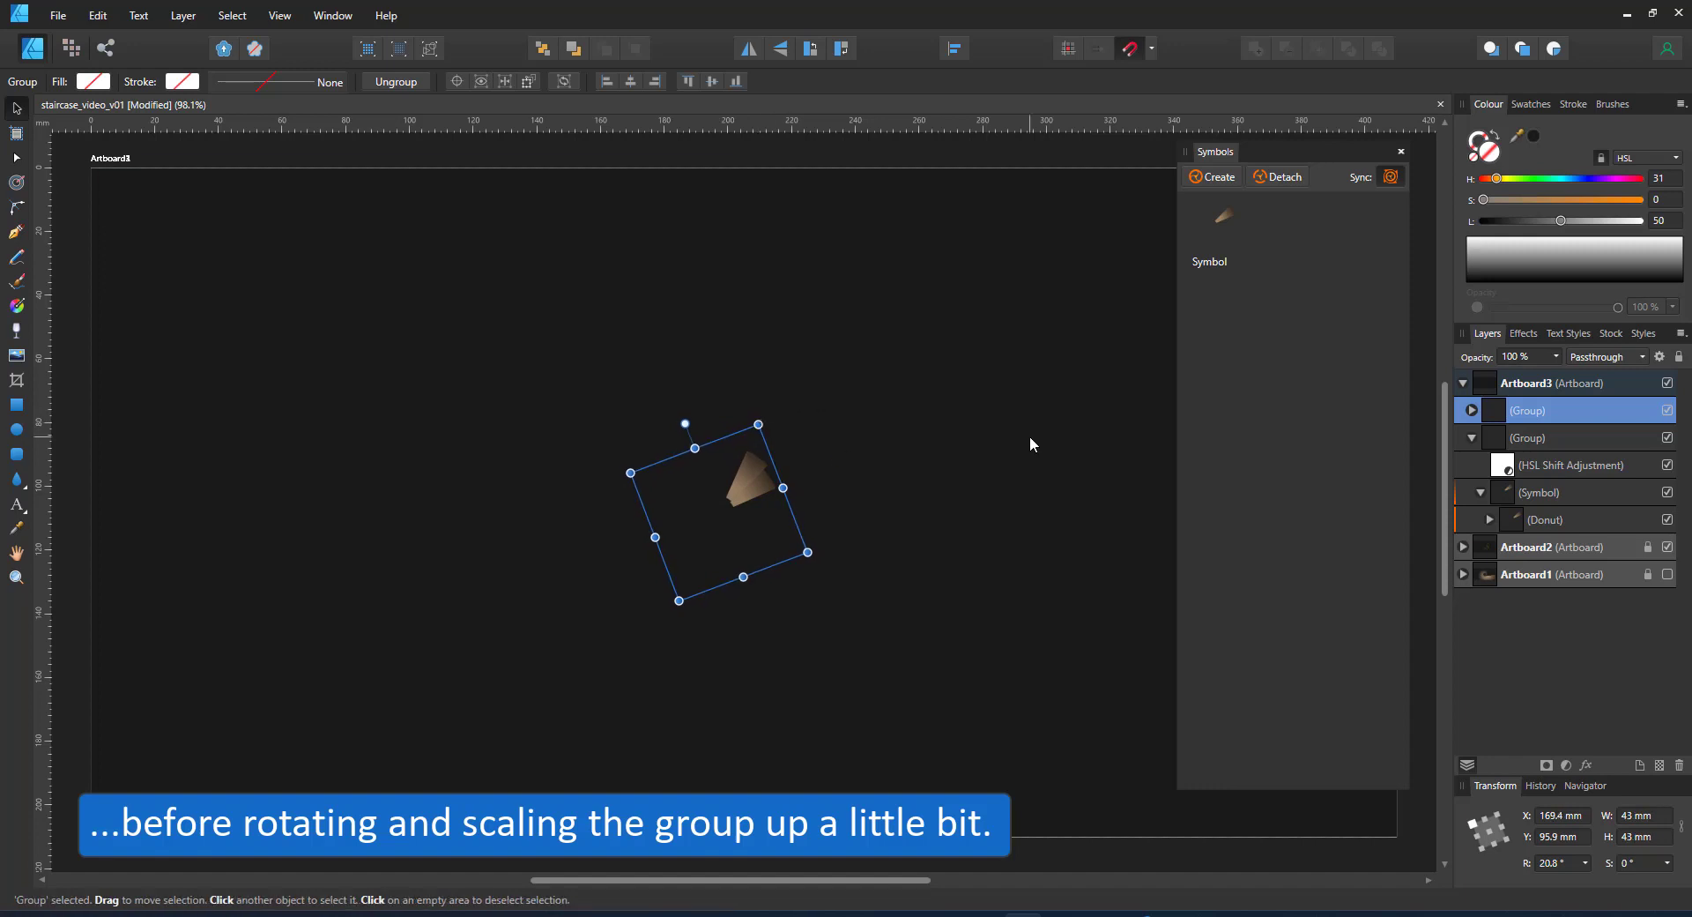
Step: Power-duplicate the rotated and enlarged group until 36 groups form a spiral staircase that reaches past the artboard edges
key("ctrl+j")
key("ctrl+j")
key("ctrl+j")
key("ctrl+j")
key("ctrl+j")
key("ctrl+j")
key("ctrl+j")
key("ctrl+j")
key("ctrl+j")
key("ctrl+j")
key("ctrl+j")
key("ctrl+j")
key("ctrl+j")
key("ctrl+j")
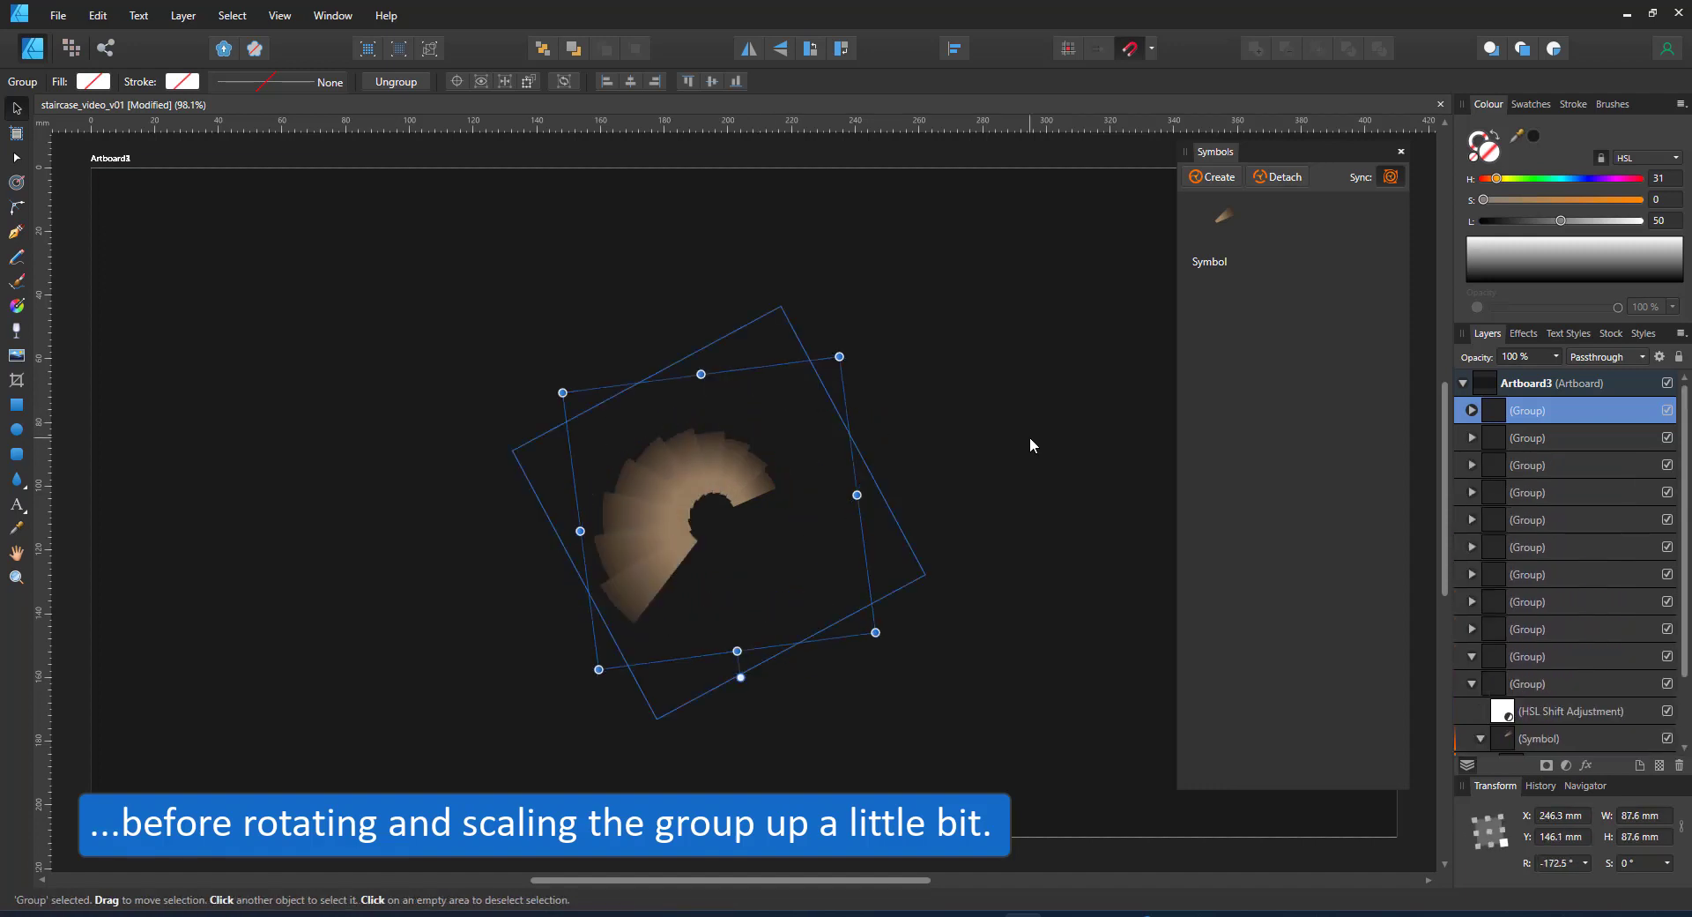
key("ctrl+j")
key("ctrl+j")
key("ctrl+j")
key("ctrl+j")
key("ctrl+j")
key("ctrl+j")
key("ctrl+j")
key("ctrl+j")
key("ctrl+j")
key("ctrl+j")
key("ctrl+j")
key("ctrl+j")
key("ctrl+j")
key("ctrl+j")
key("ctrl+j")
key("ctrl+j")
key("ctrl+j")
key("ctrl+j")
key("ctrl+j")
key("ctrl+j")
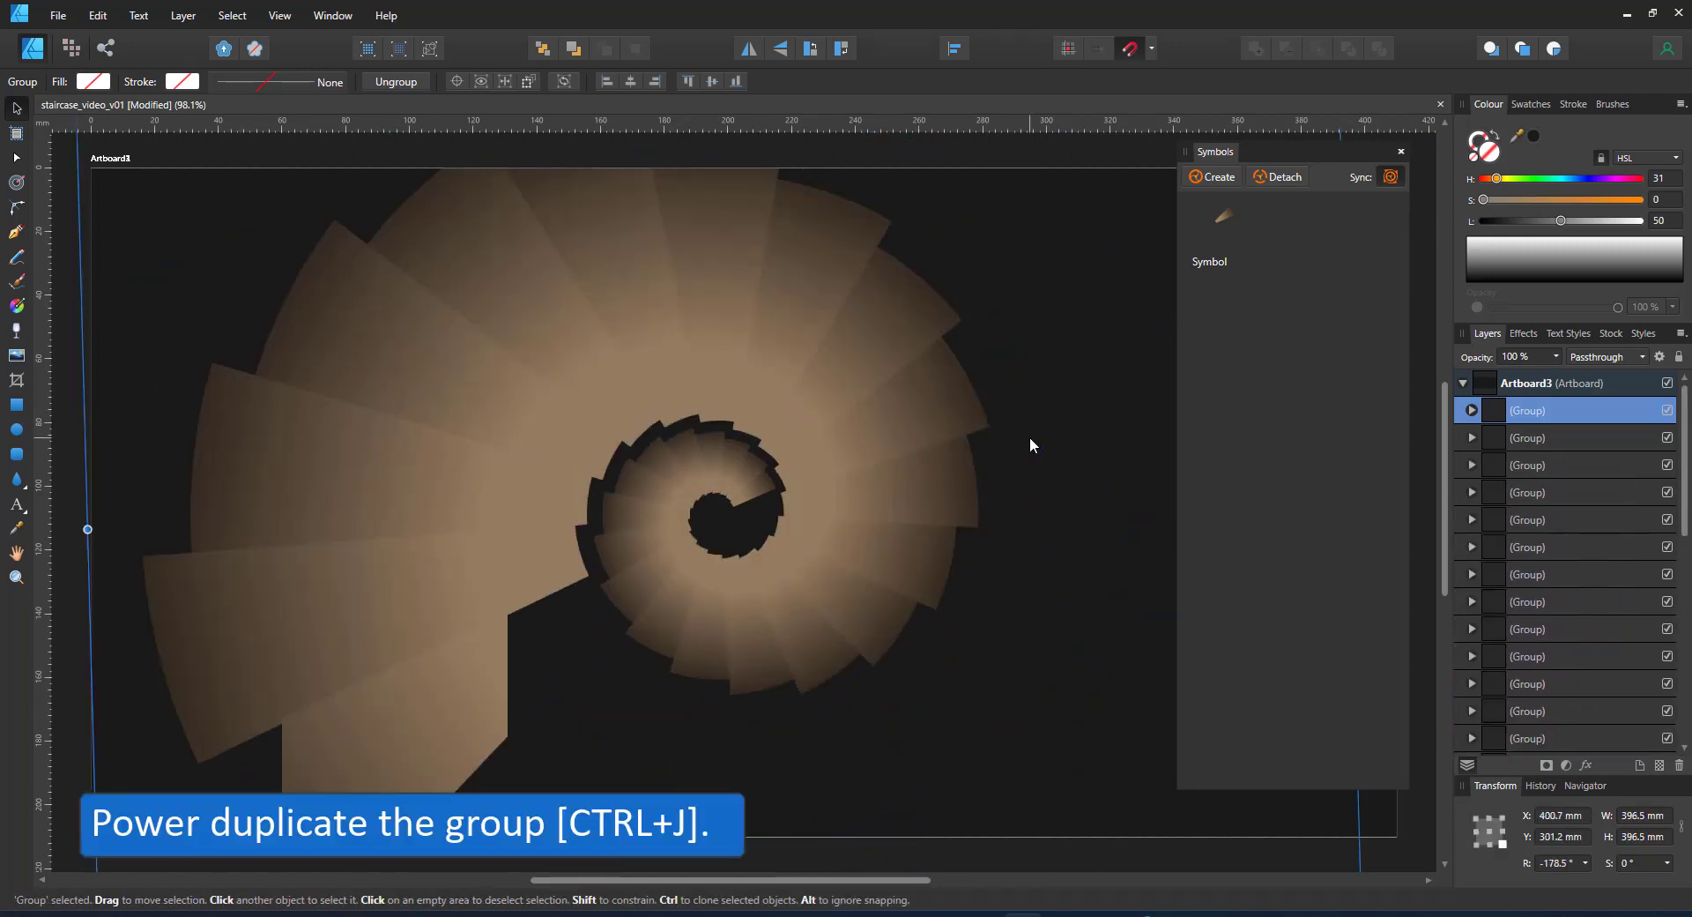
key("ctrl+j")
key("ctrl+j")
key("ctrl+j")
key("ctrl+j")
key("ctrl+j")
key("ctrl+j")
key("ctrl+j")
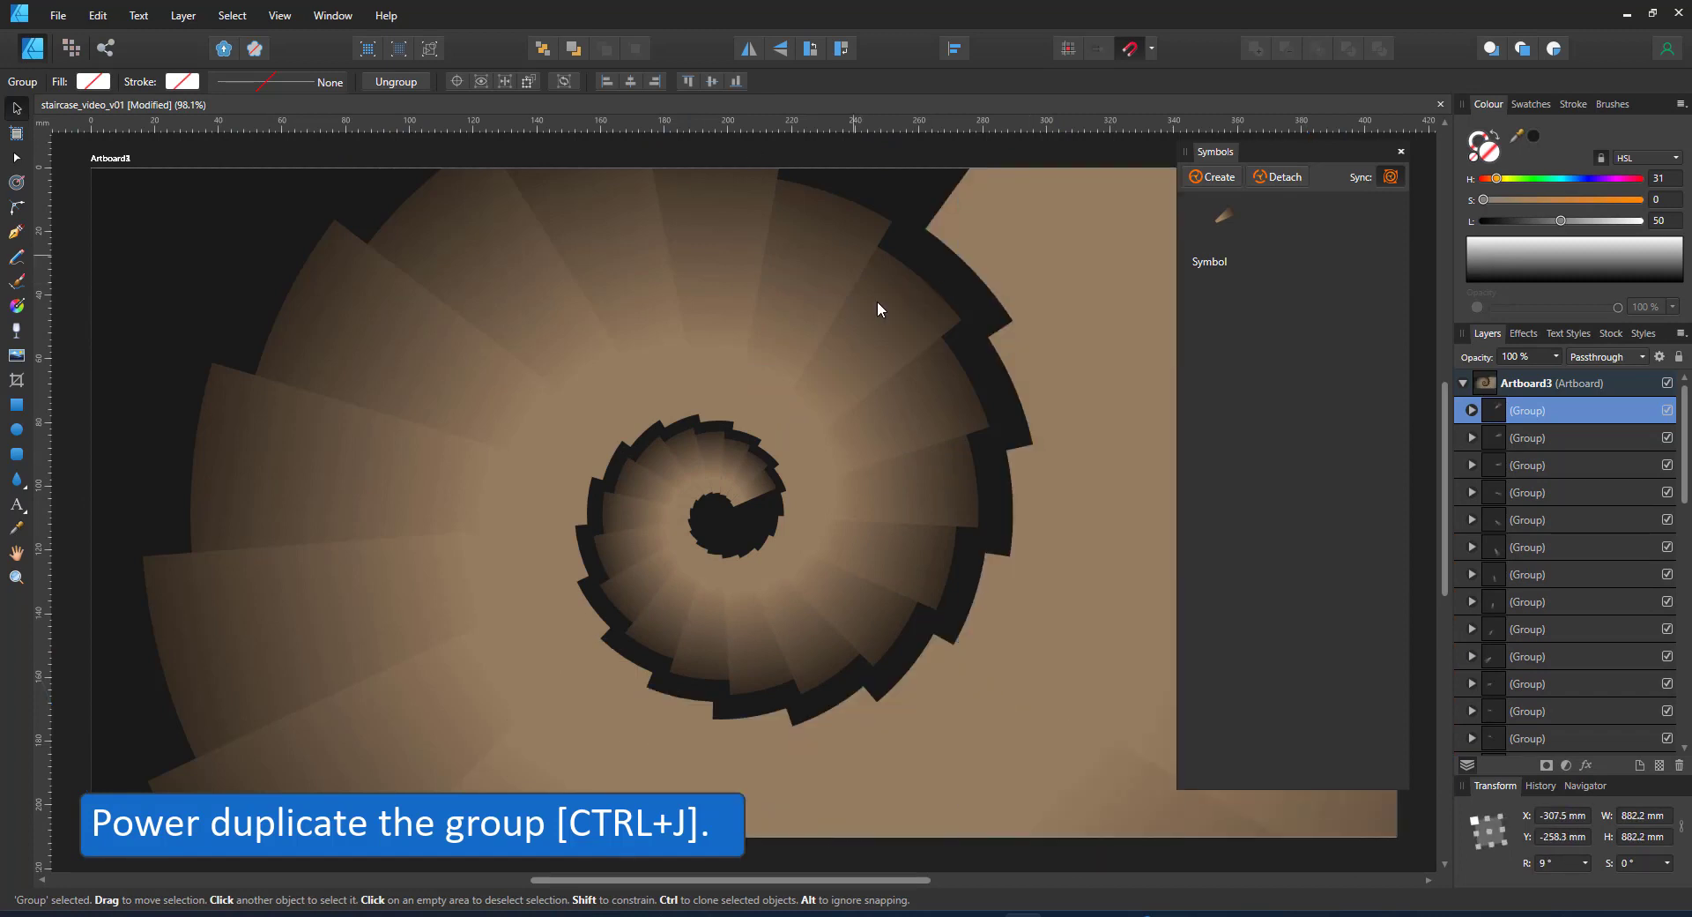
Step: Select all 36 stair groups, close the Symbols panel and ungroup them so the HSL adjustments stack above the symbols
left_click(1471, 410)
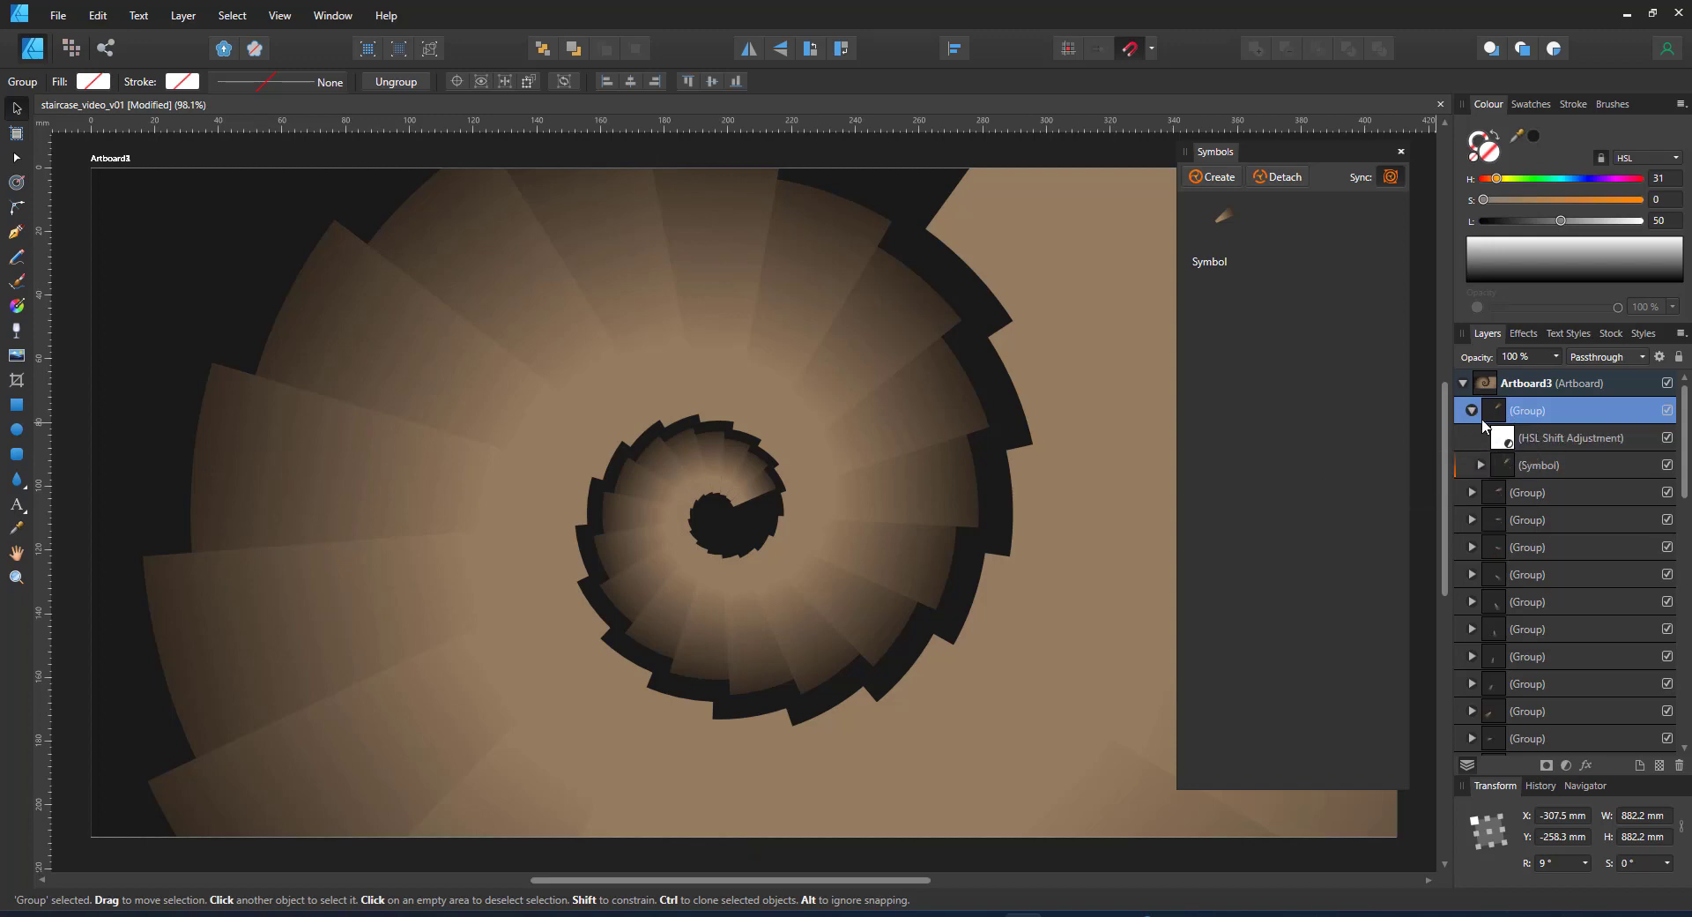
left_click(1472, 411)
key("ctrl+a")
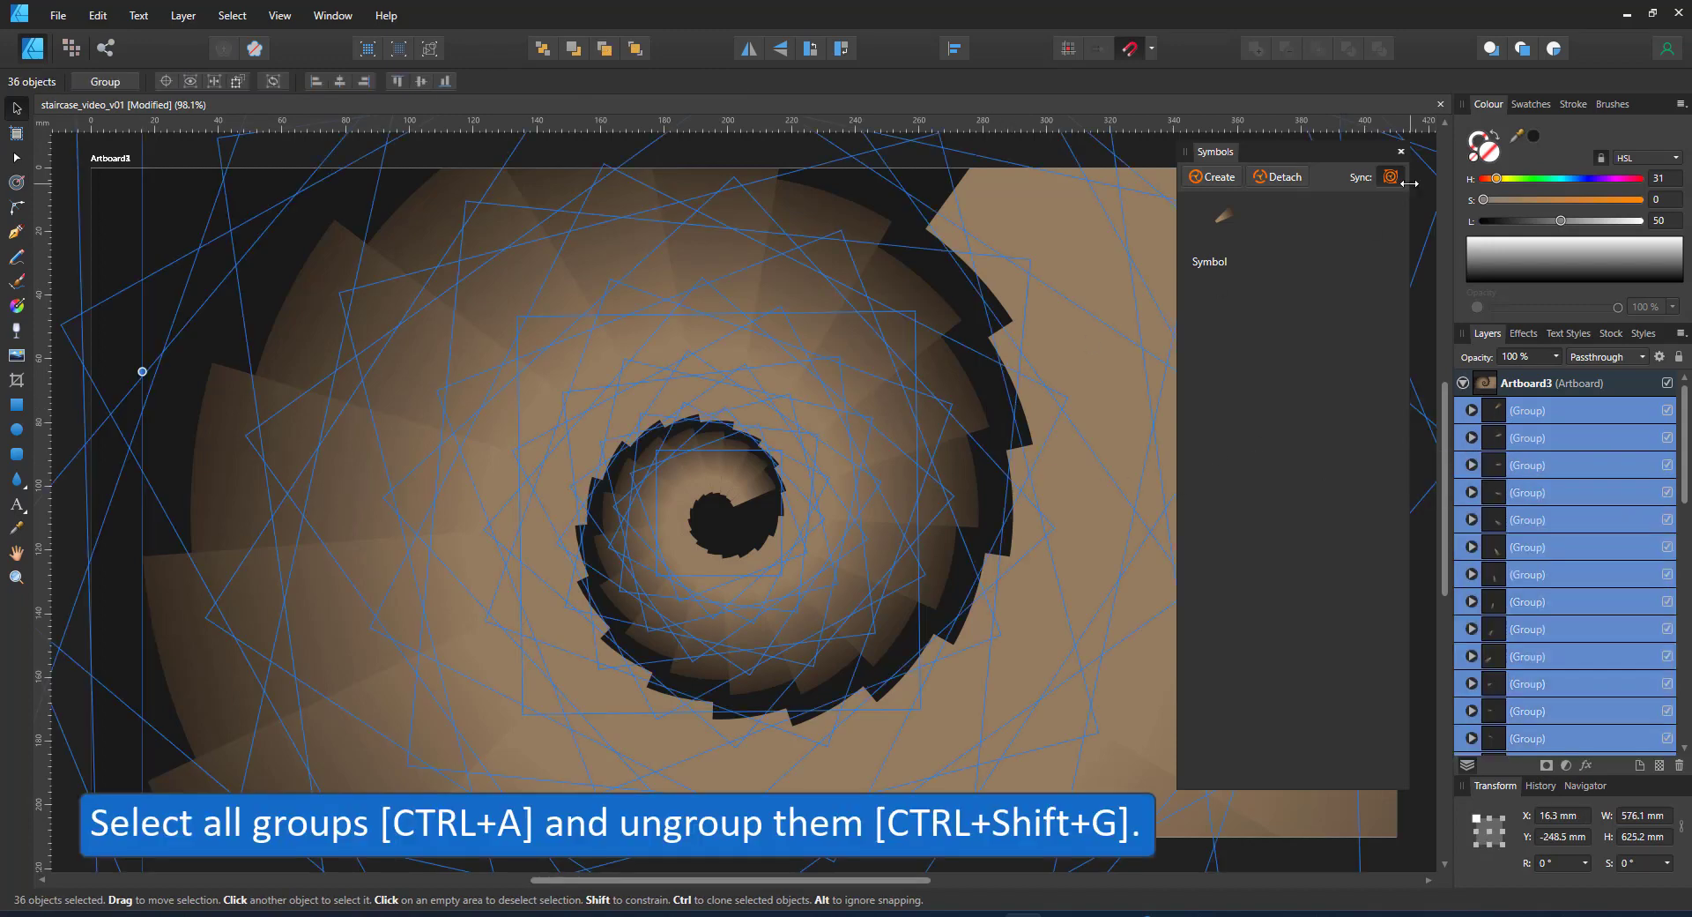
left_click(1401, 151)
key("ctrl+shift+g")
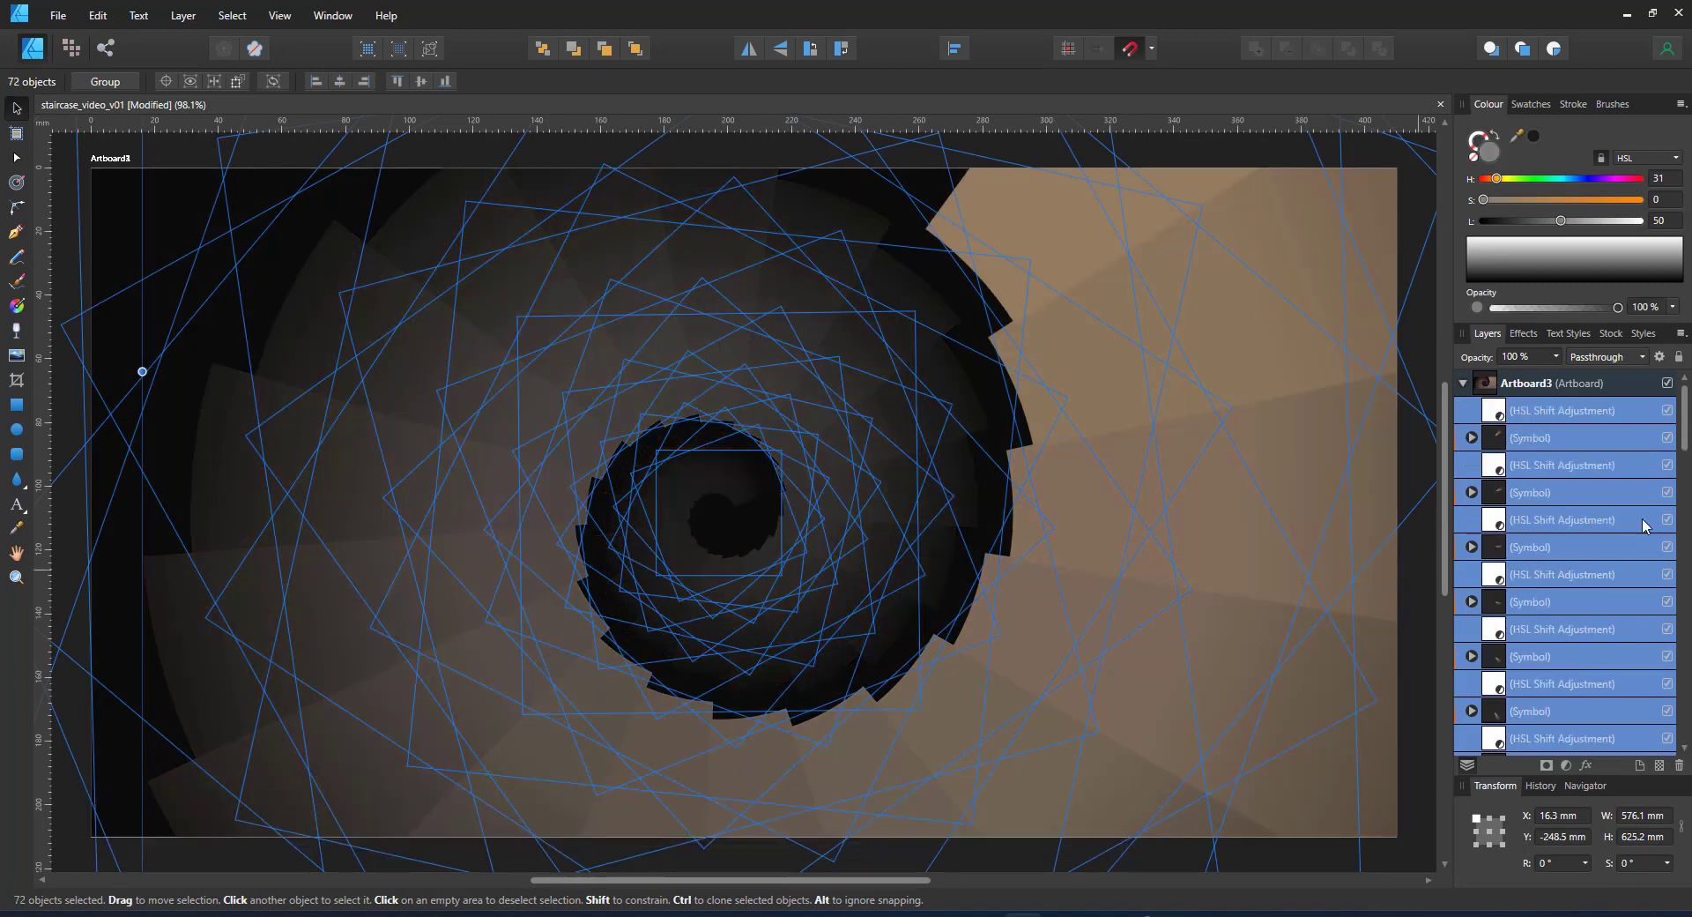
Step: Hide the topmost HSL Shift adjustment and show the decoration group nested inside the top symbol's donut
left_click(1573, 438)
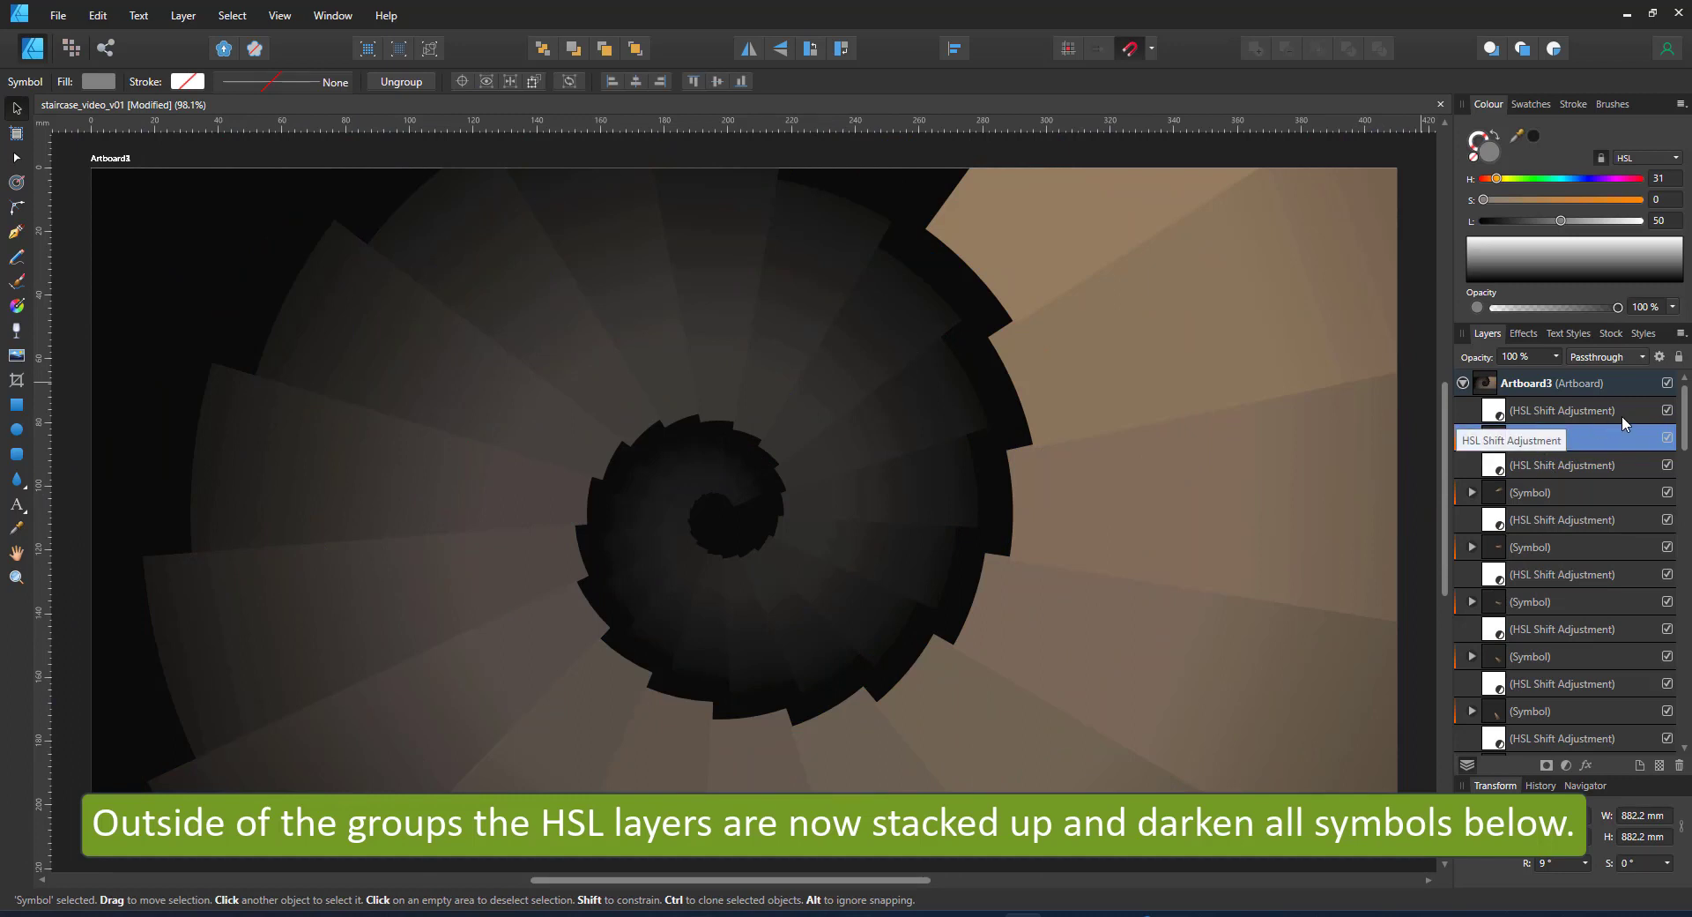
left_click(1667, 410)
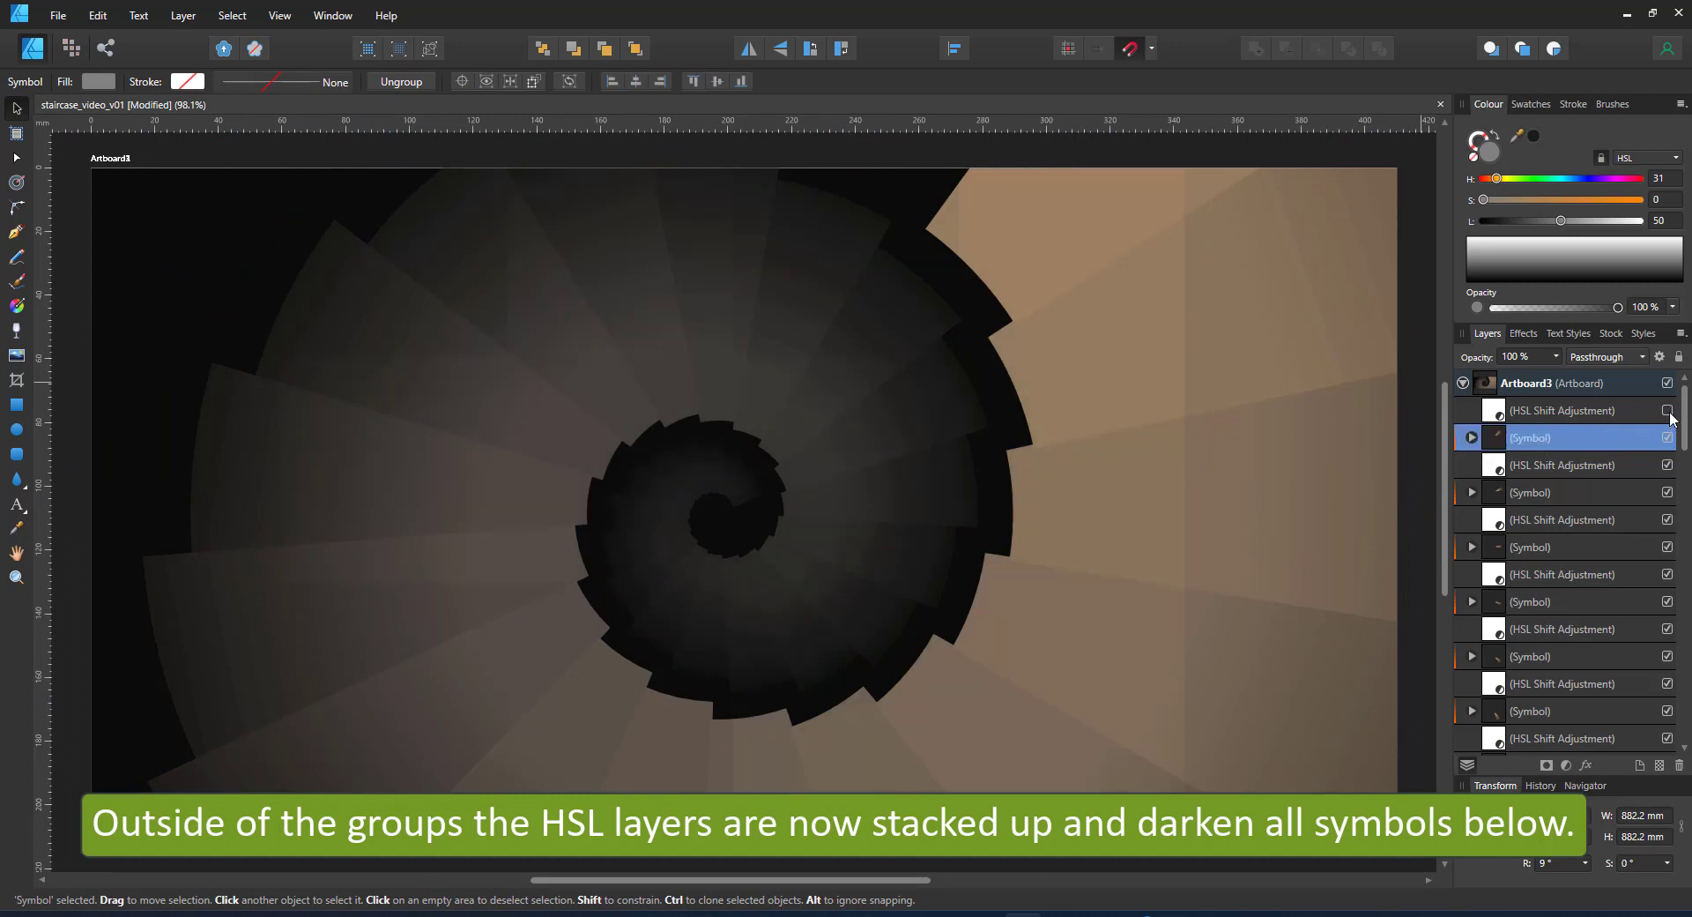
left_click(1470, 438)
left_click(1480, 464)
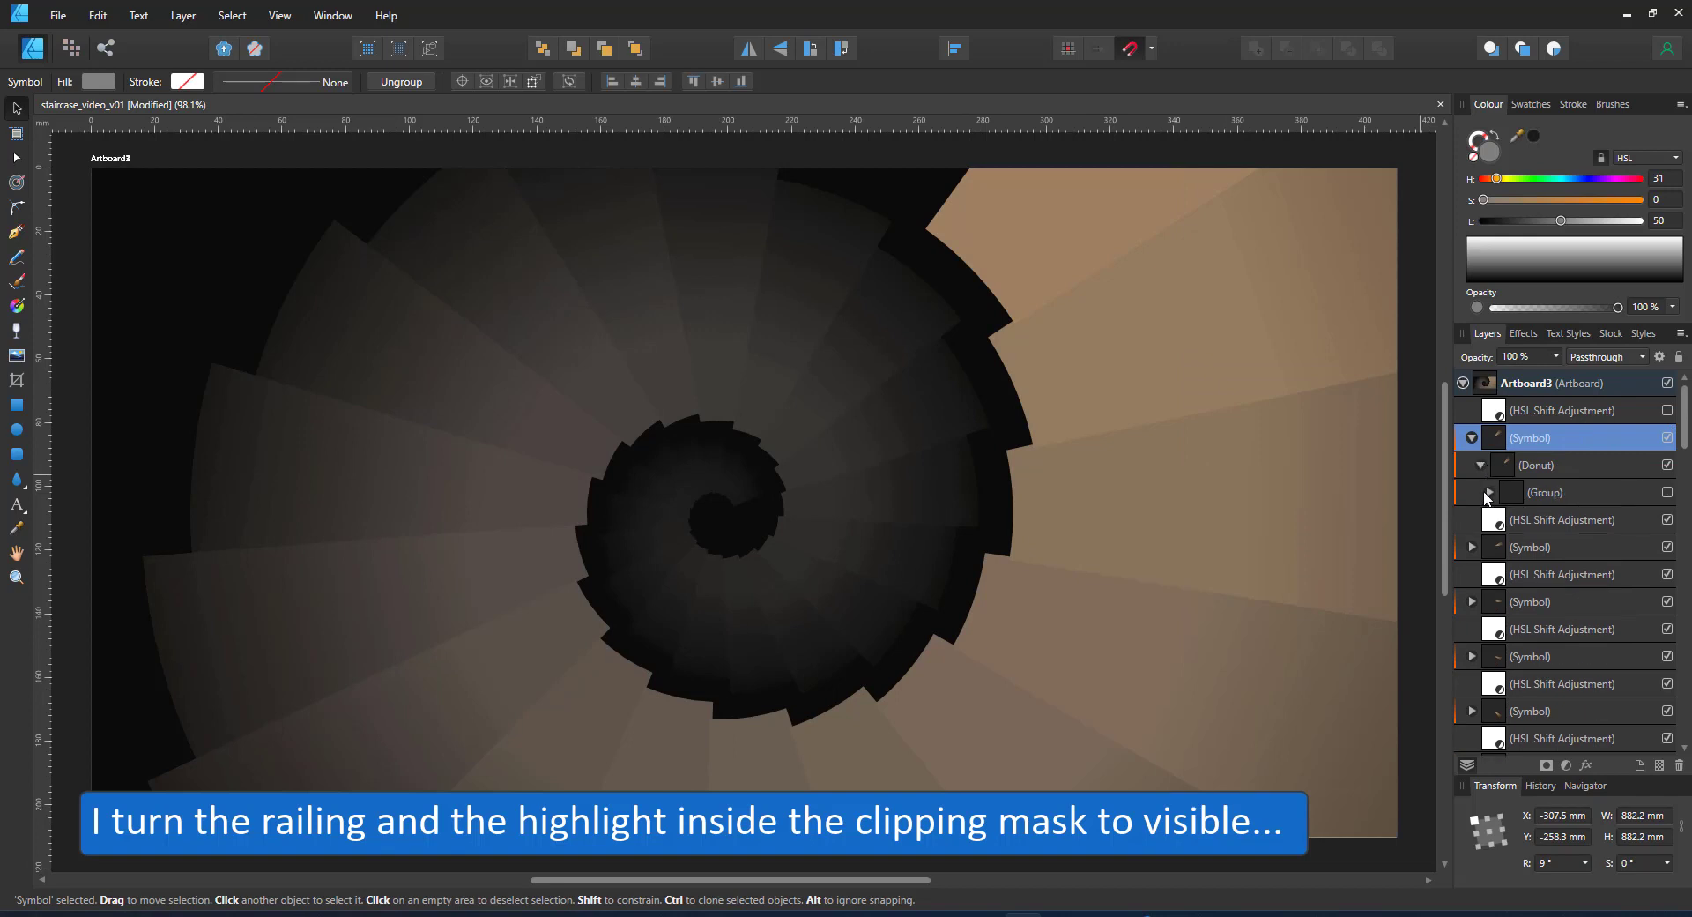
left_click(1489, 492)
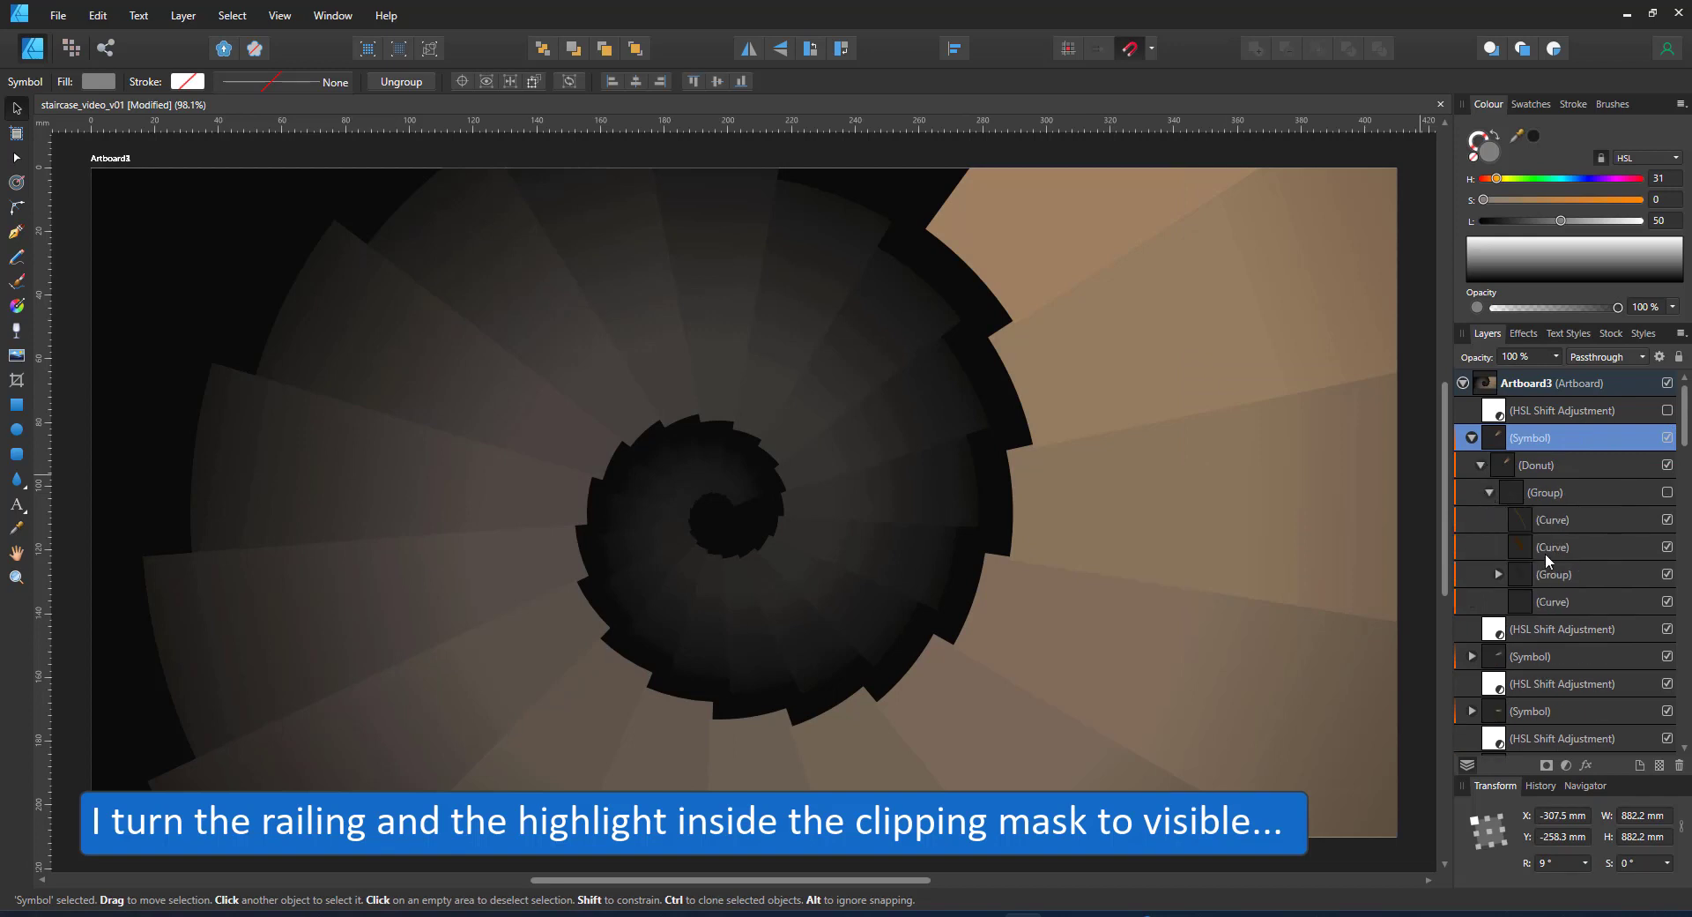
left_click(1667, 493)
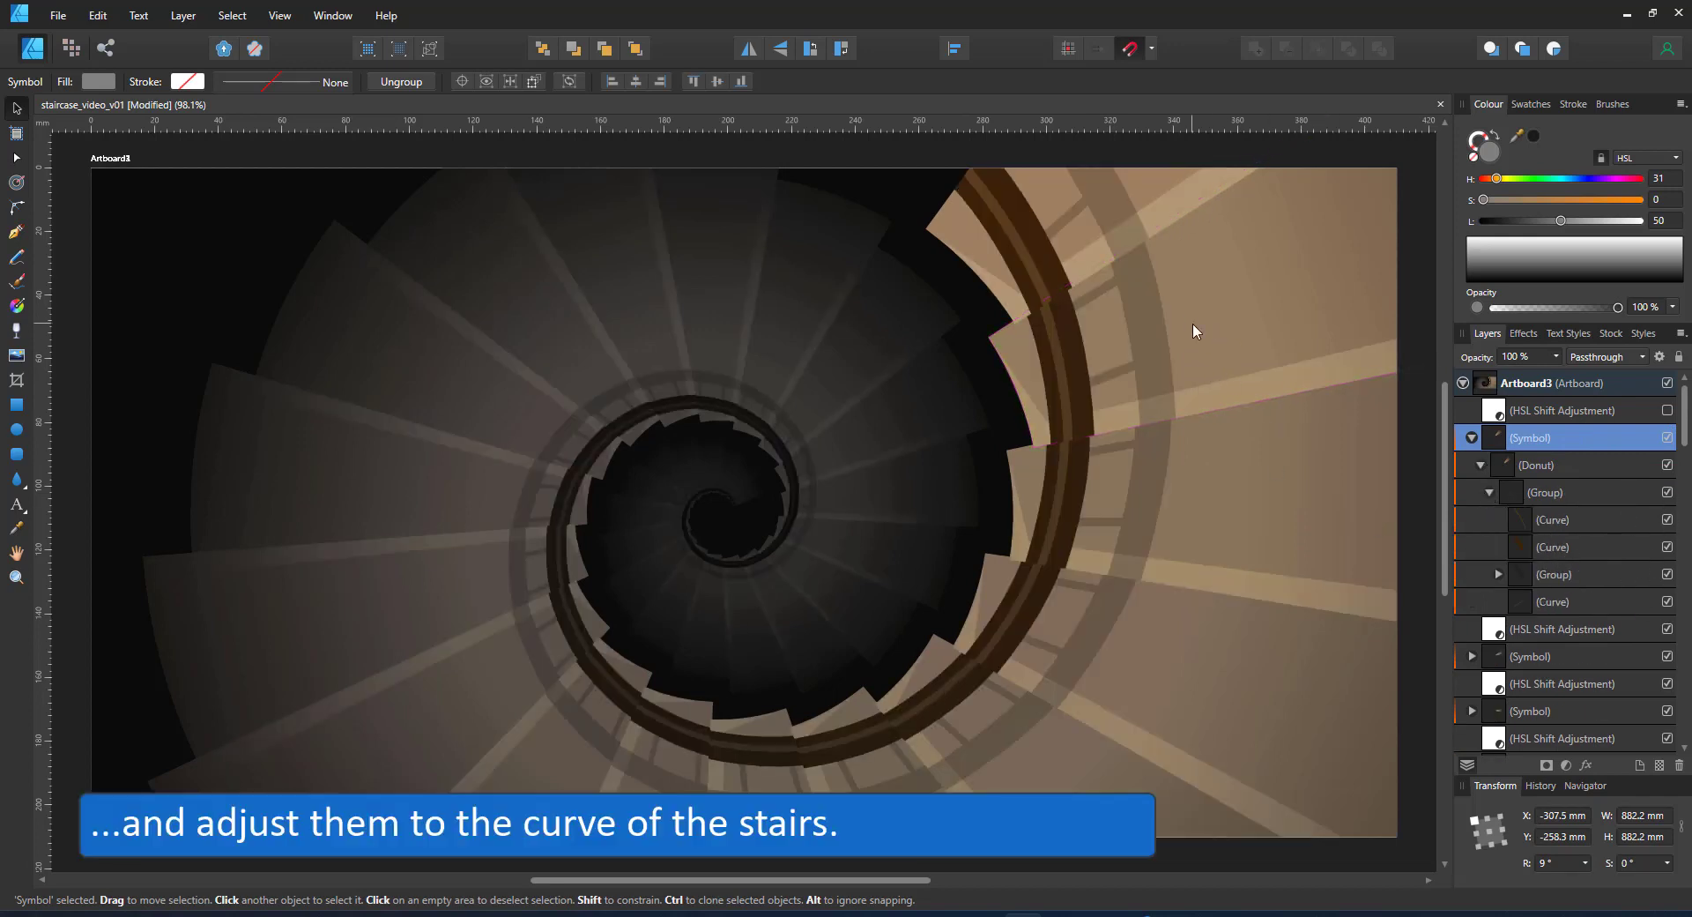
Step: Adjust the decoration group inside a lower-right step's donut so the handrail segments line up with the curve of the stairs
left_click(1553, 519)
scroll(1150, 260, "up", 3)
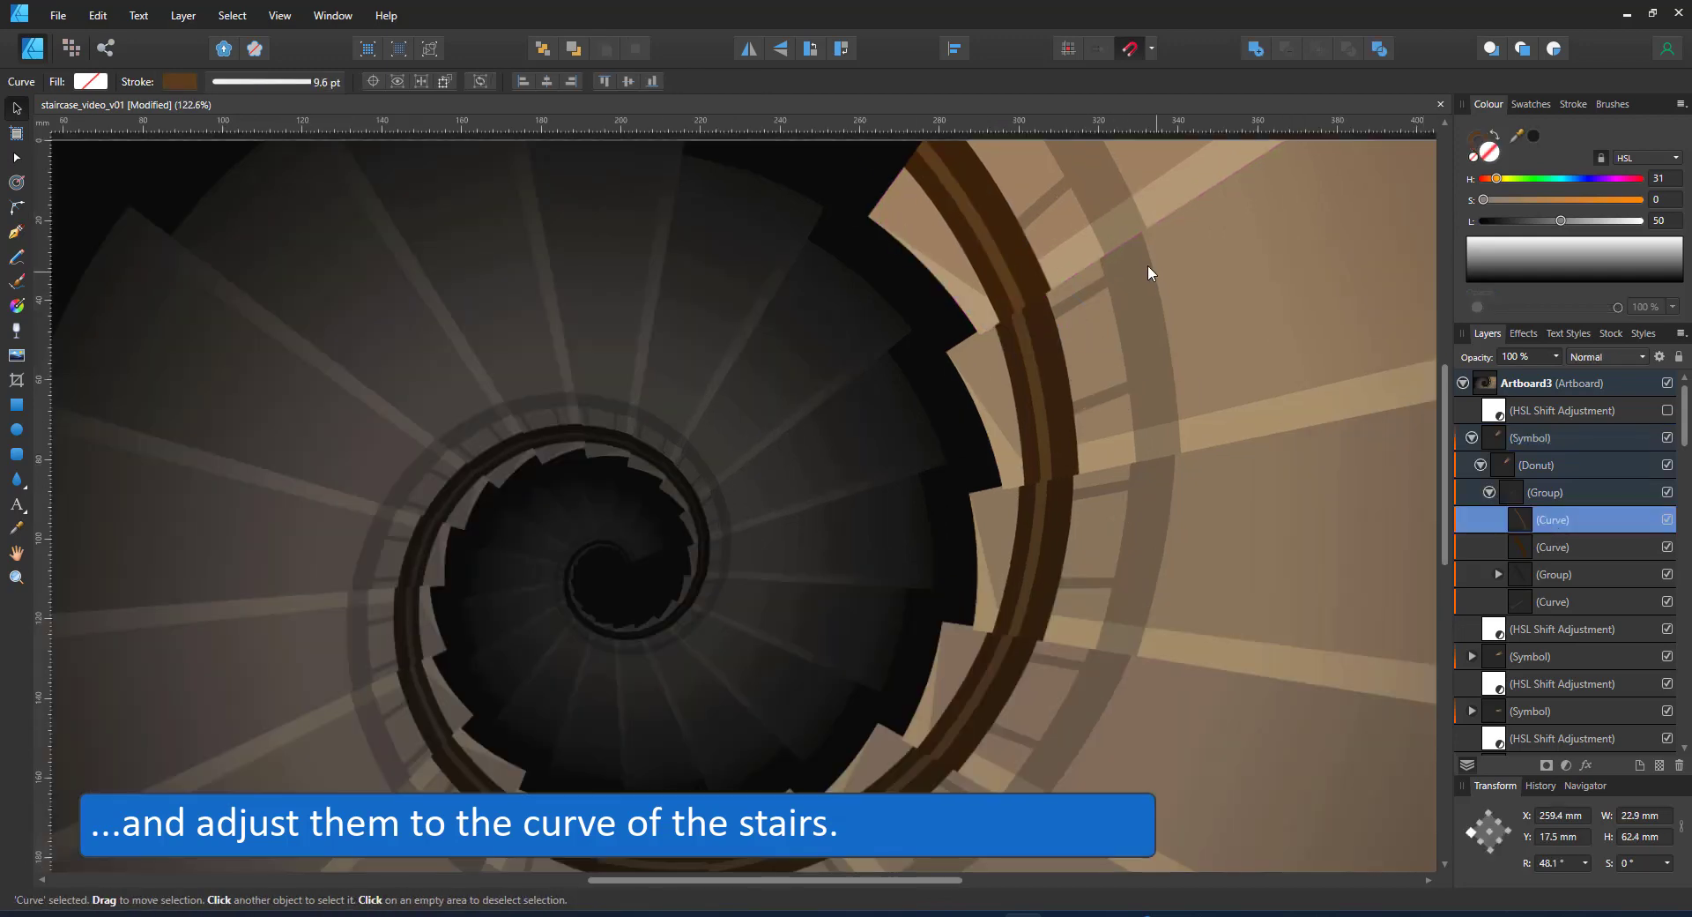
scroll(1163, 248, "up", 2)
left_click(1551, 492)
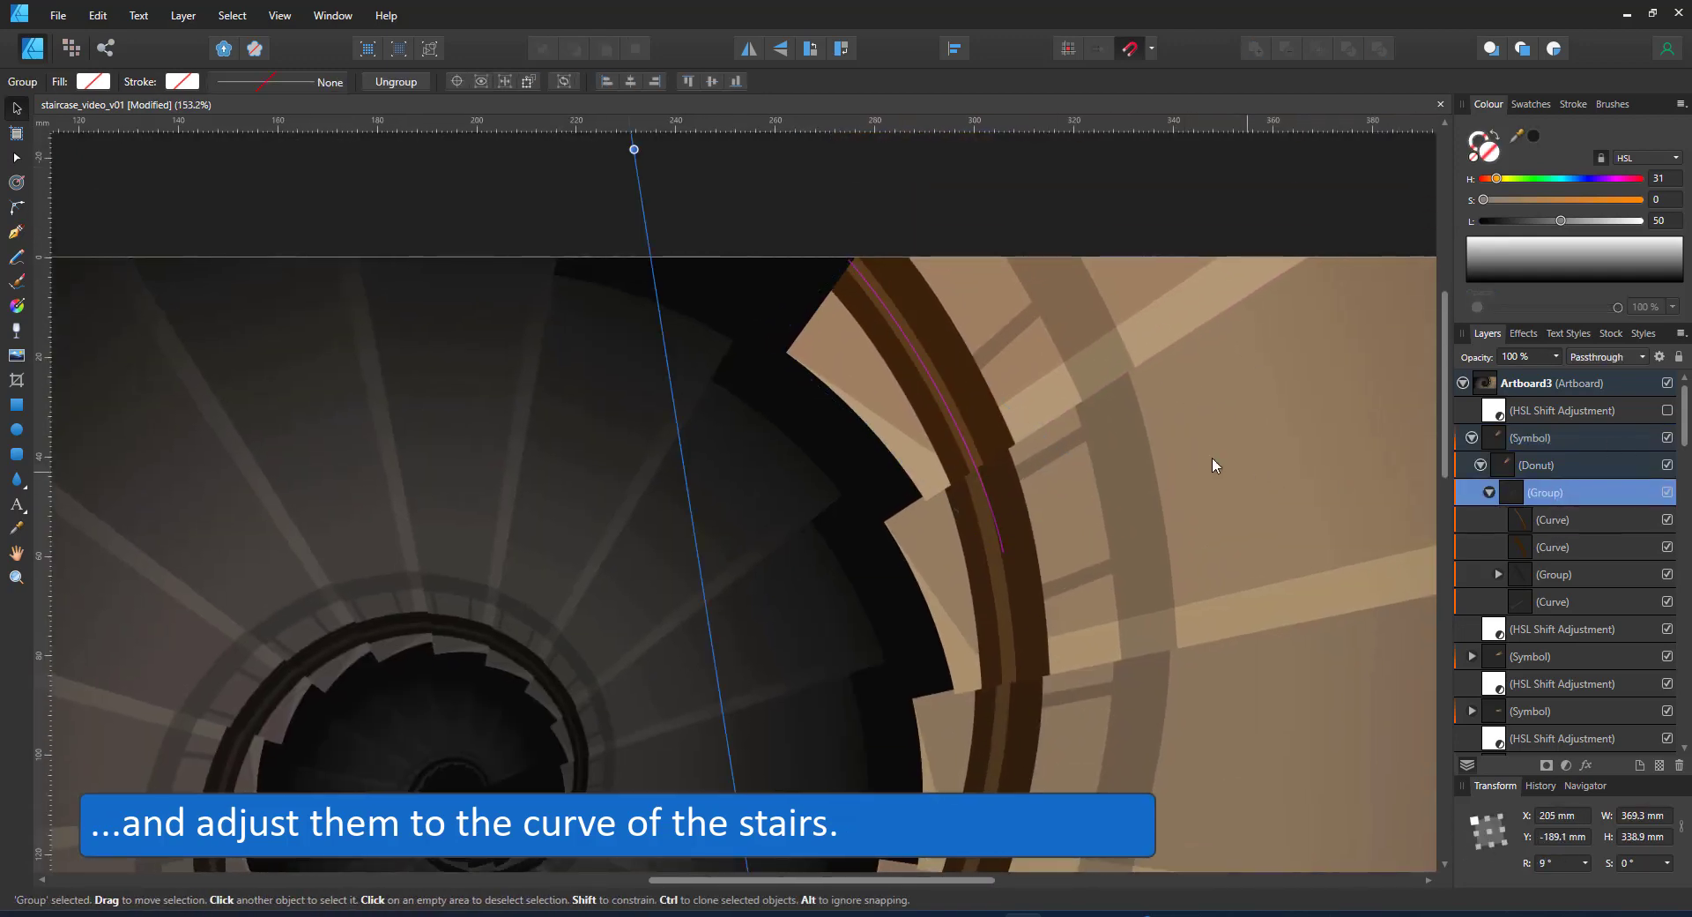
scroll(903, 433, "down", 5)
scroll(965, 437, "up", 4)
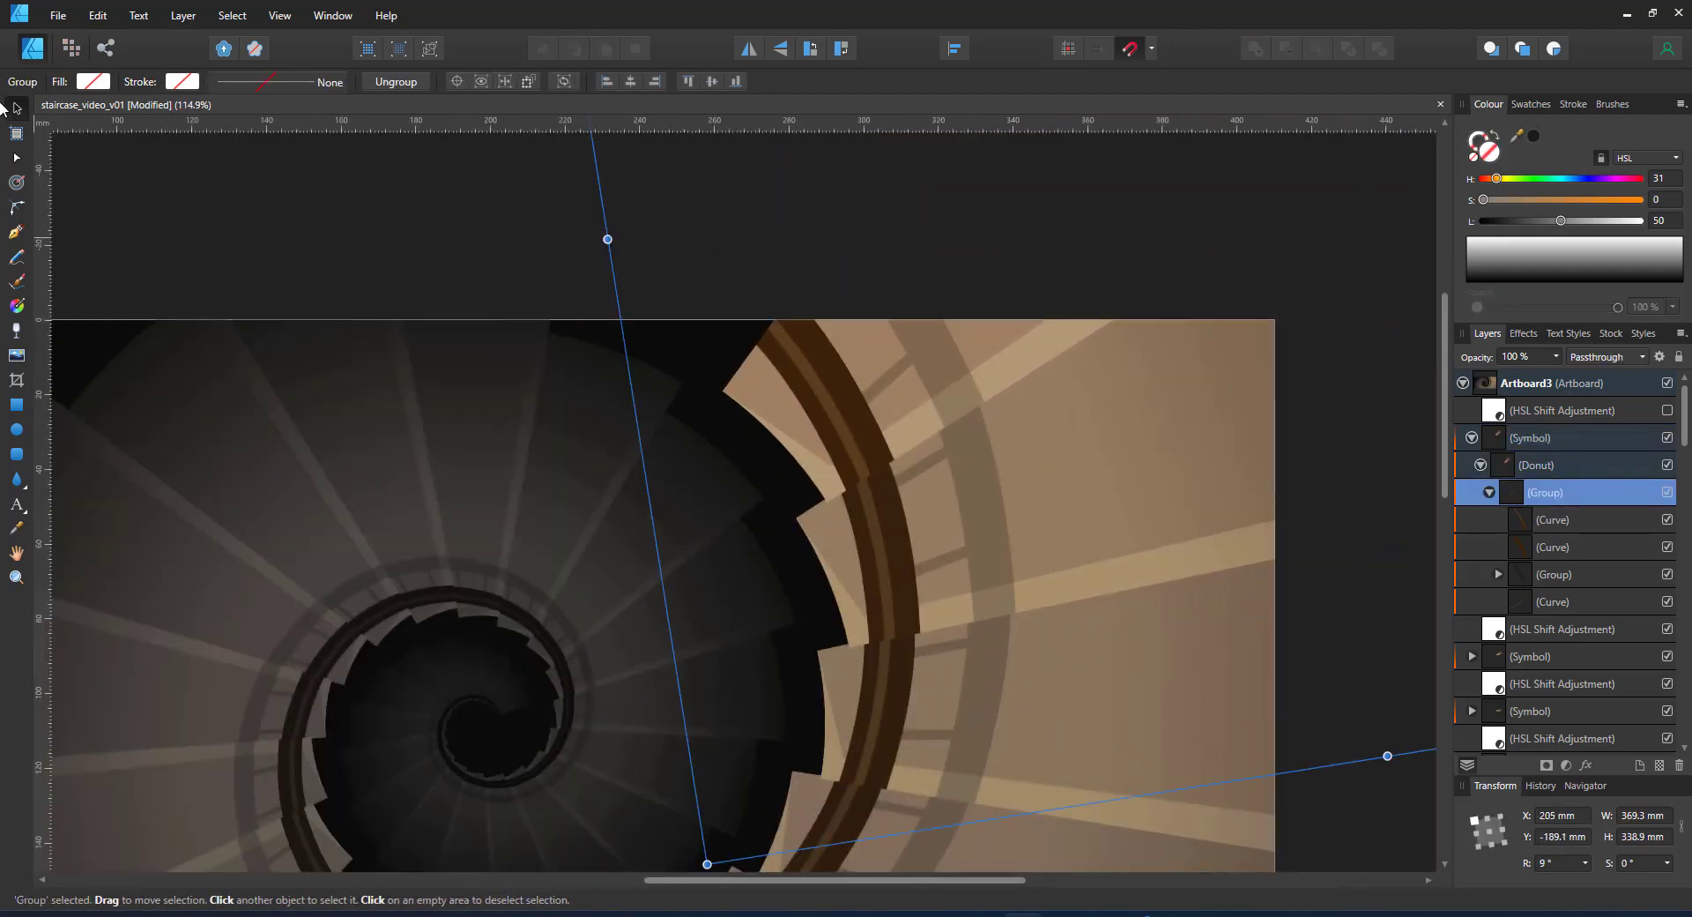
scroll(928, 619, "down", 4)
scroll(991, 584, "up", 1)
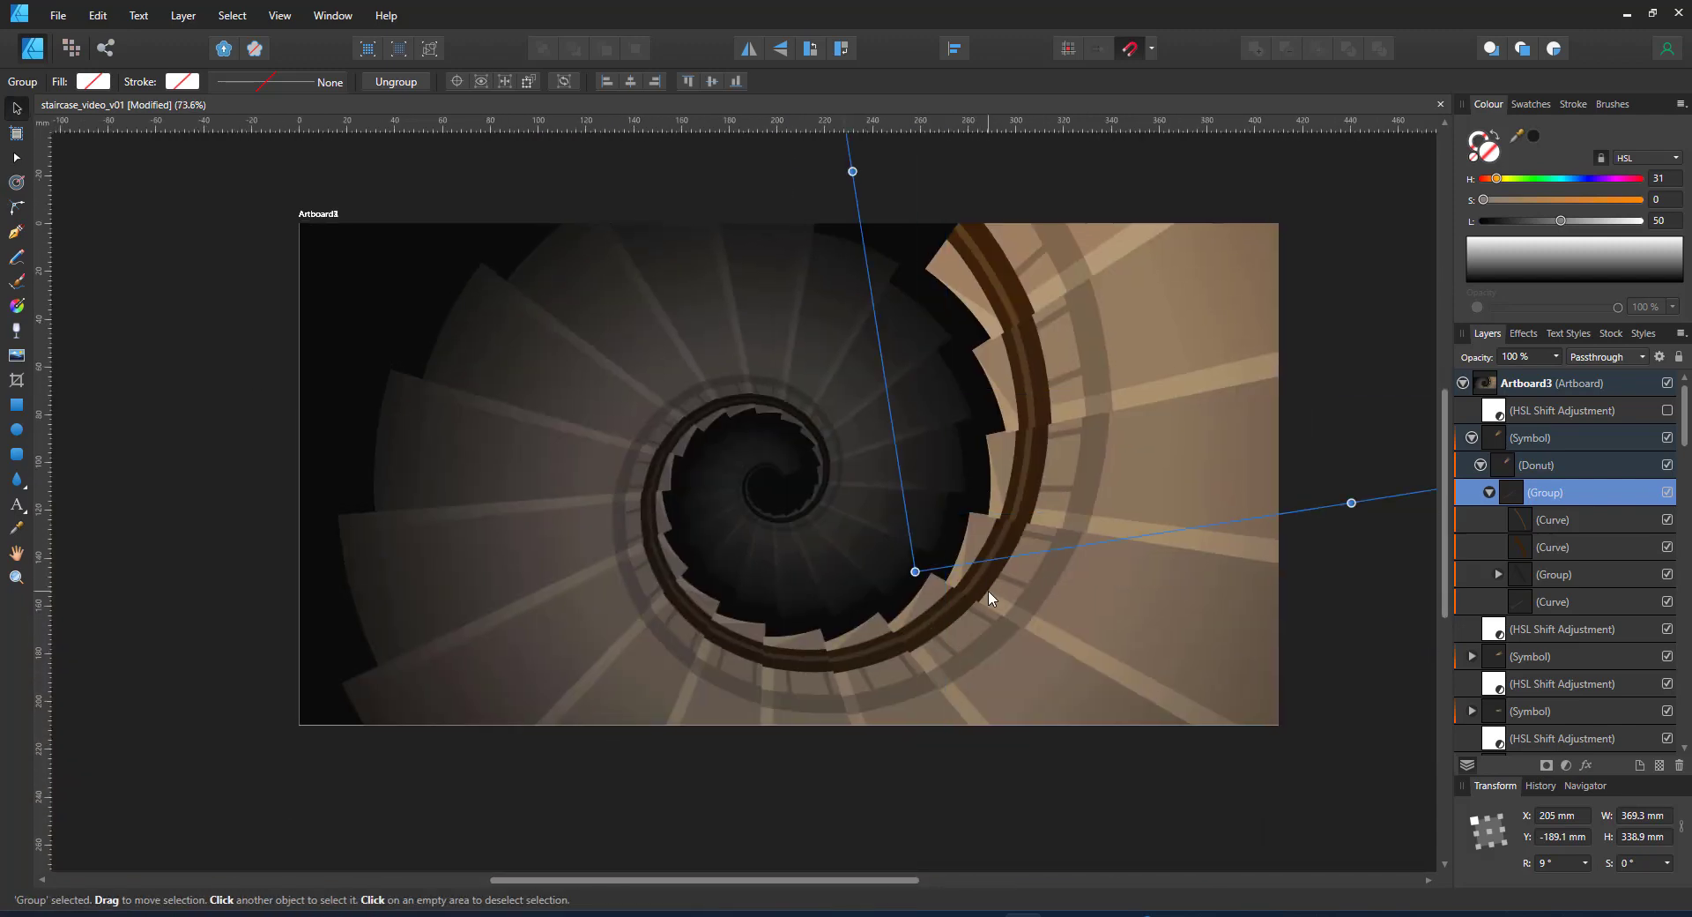
left_click(990, 584)
double_click(990, 579)
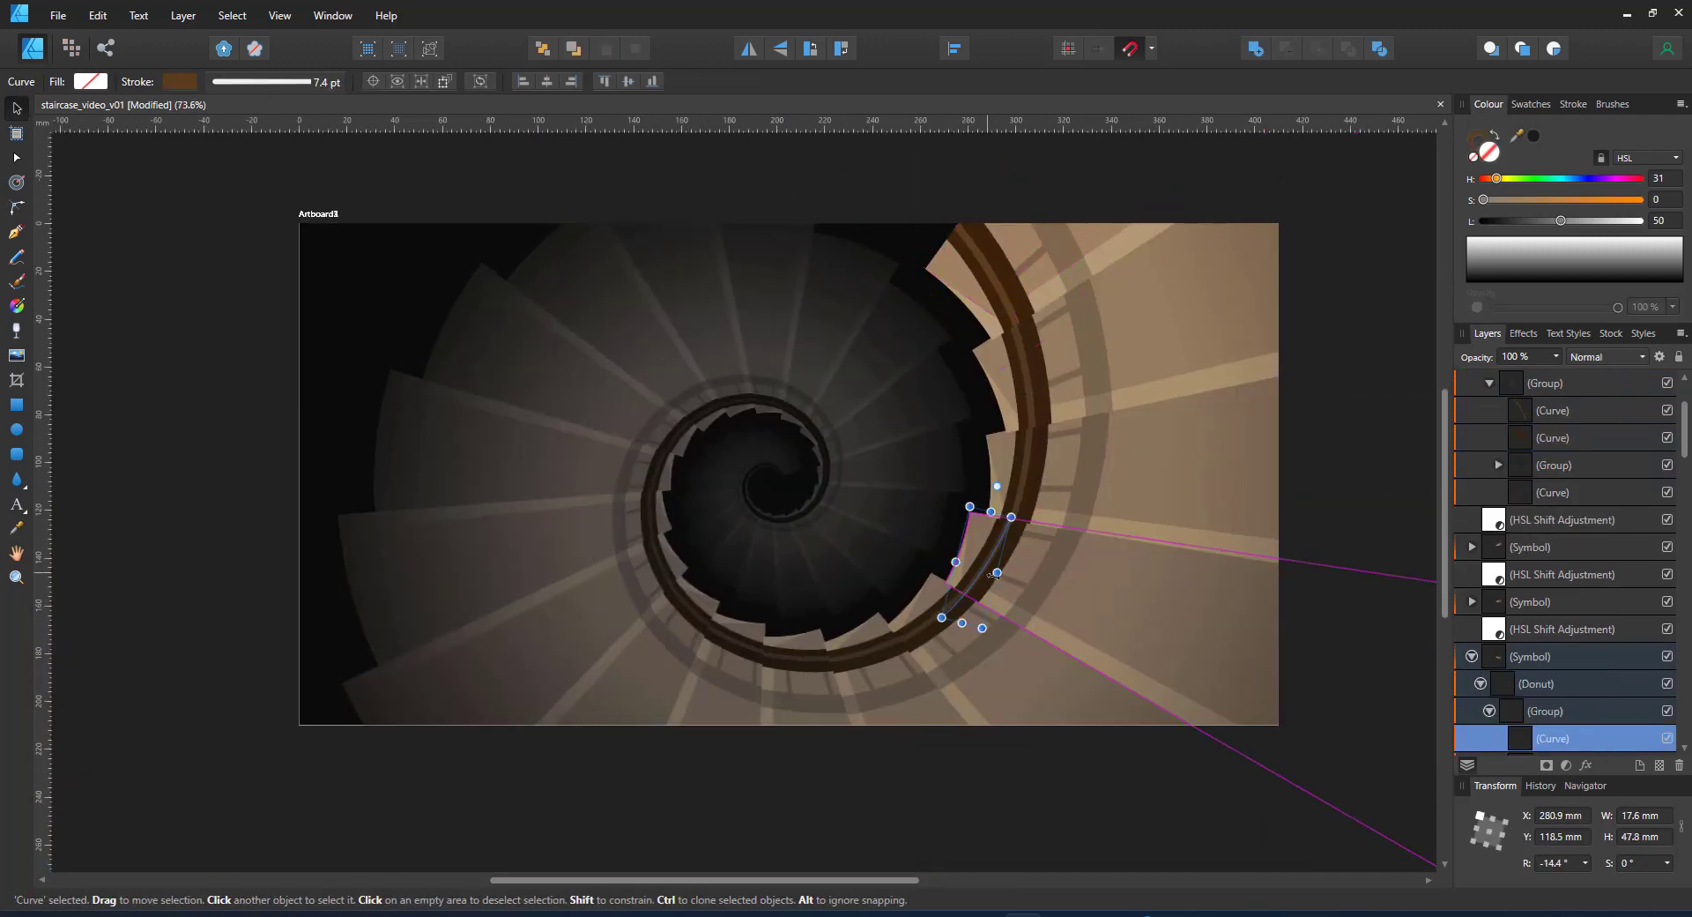
left_click(1583, 709)
left_click_drag(1269, 236, 1270, 603)
left_click(1340, 181)
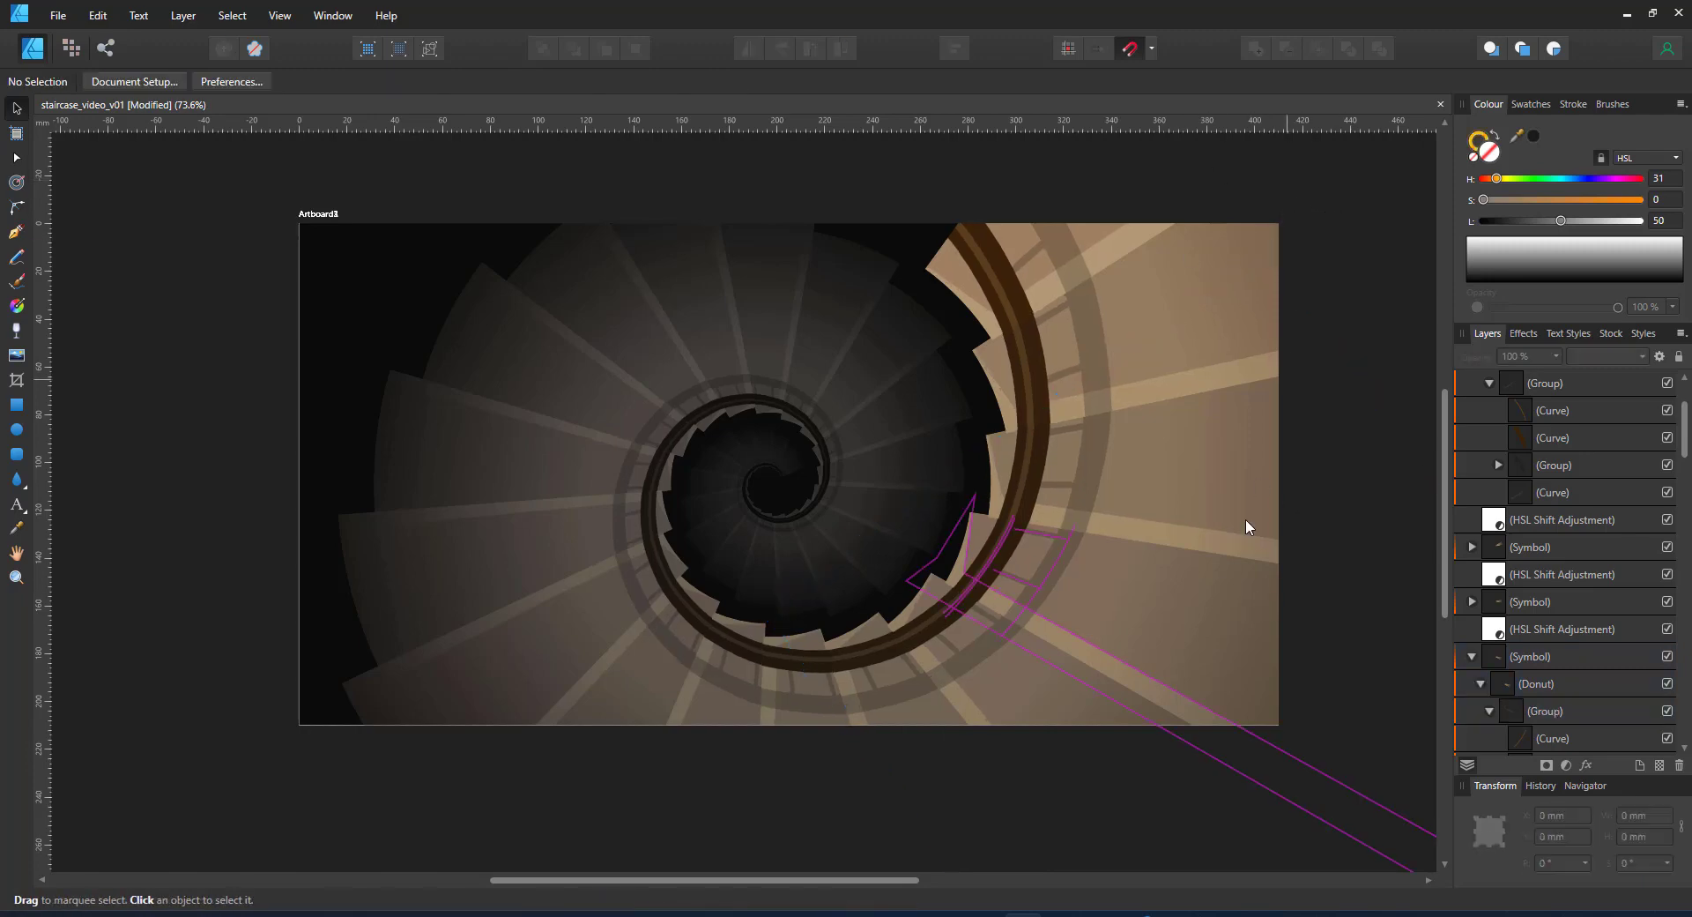
Step: Add an Outer Shadow to the lower-right step's donut with a radius of about 46 px and an offset of about 26 px
left_click(1277, 600)
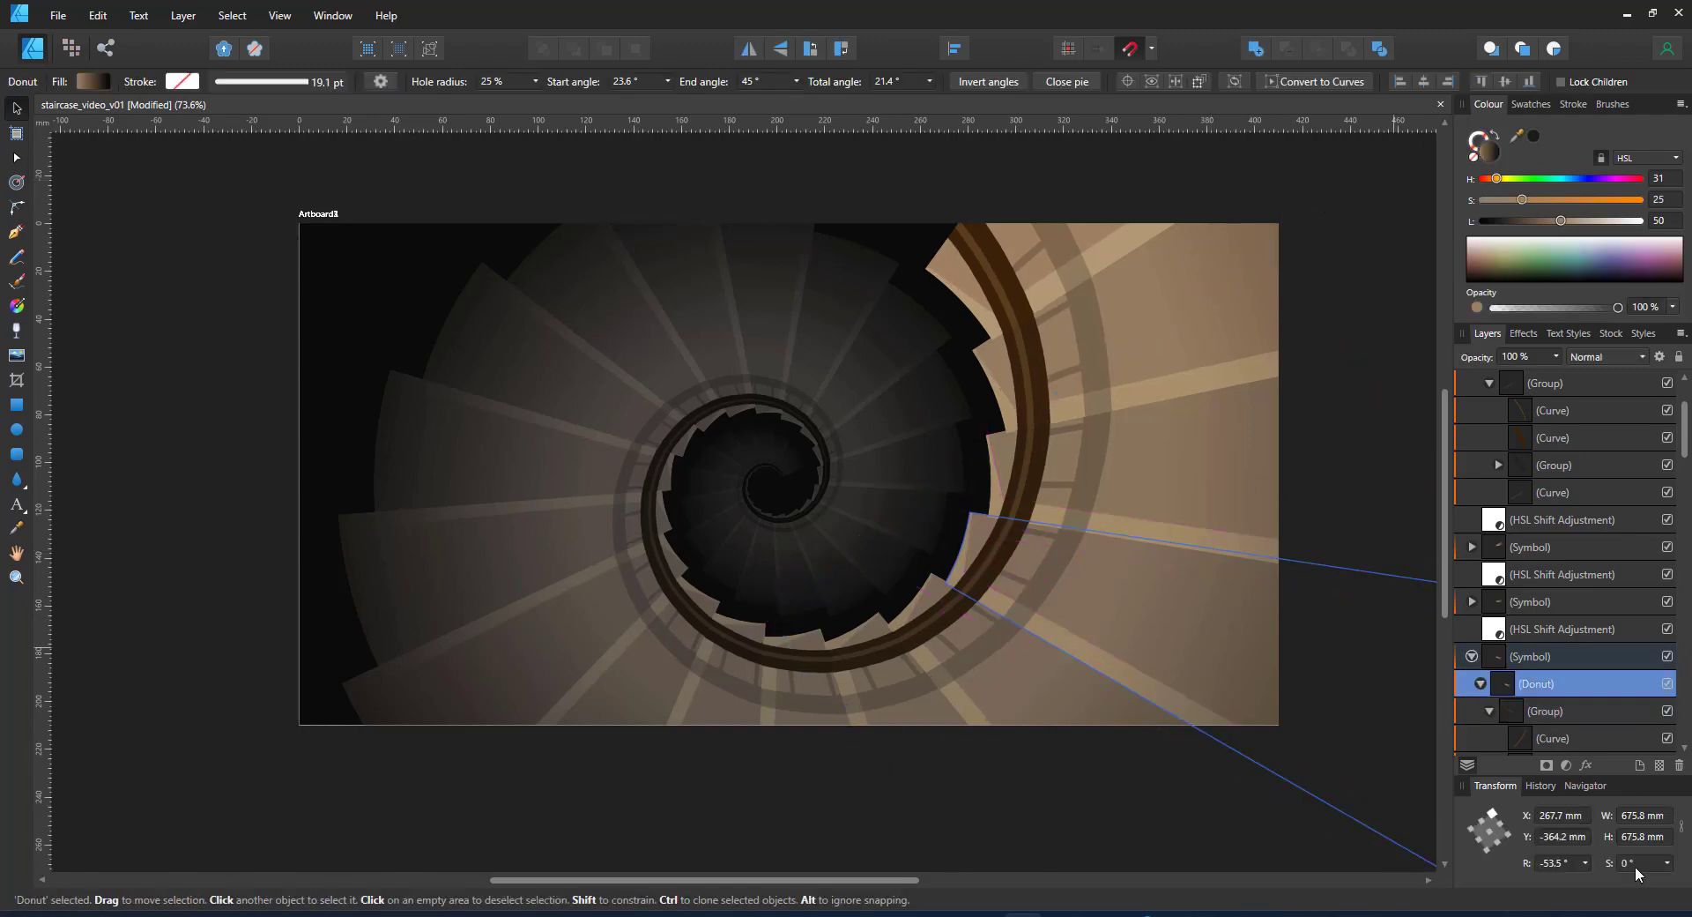
left_click(1585, 766)
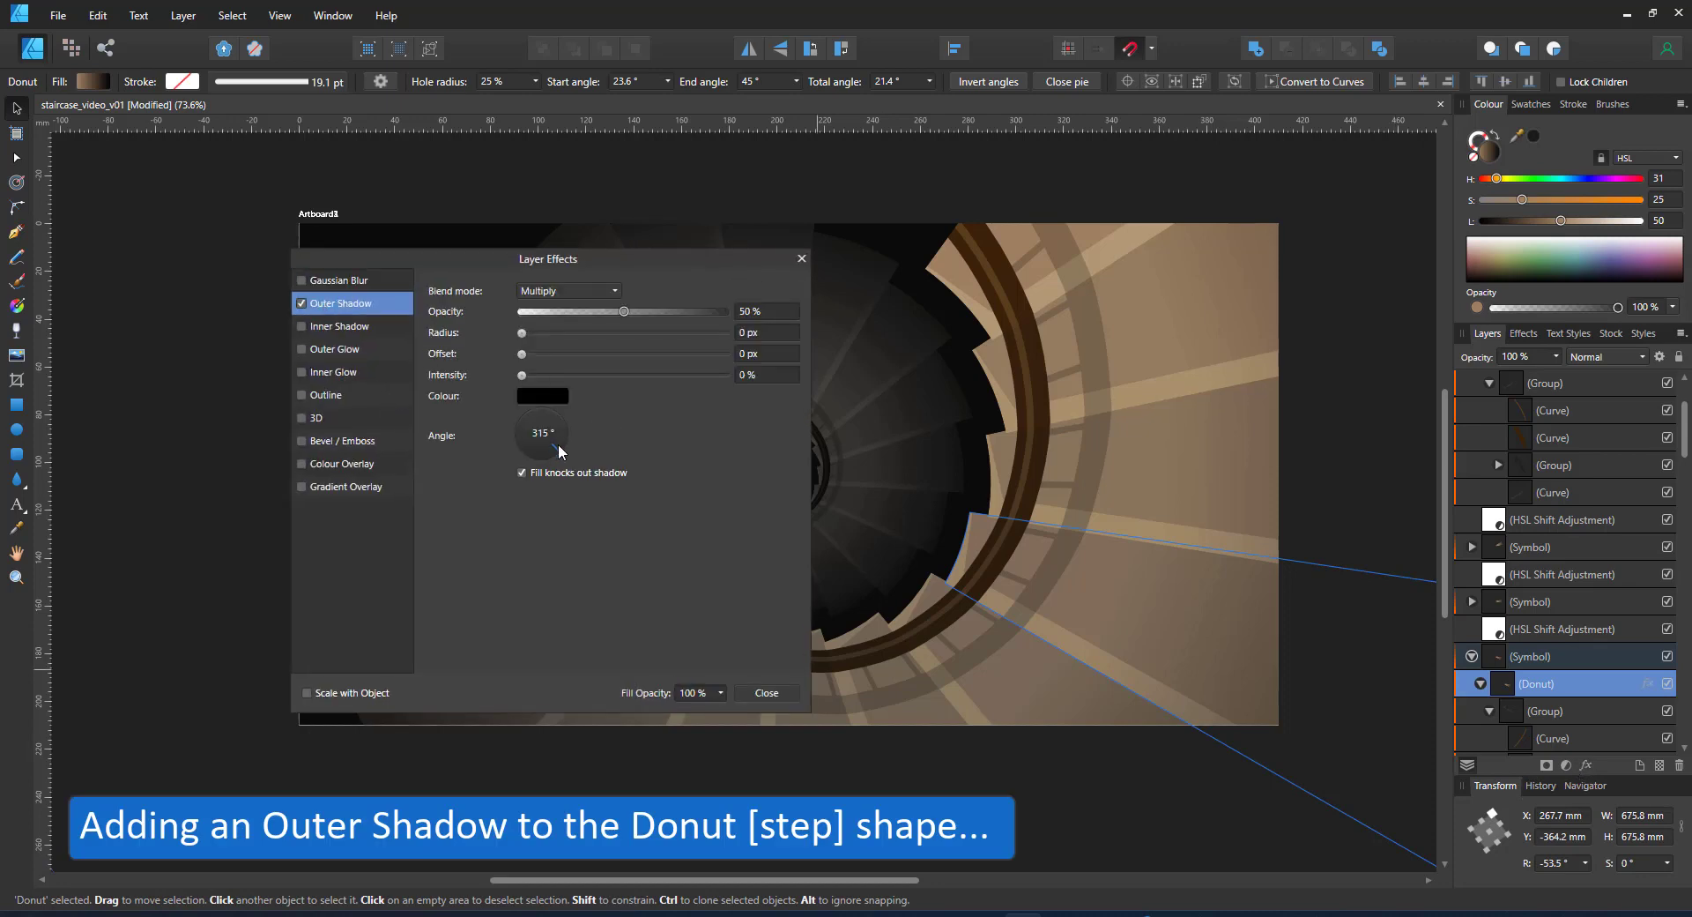
left_click_drag(526, 338, 605, 333)
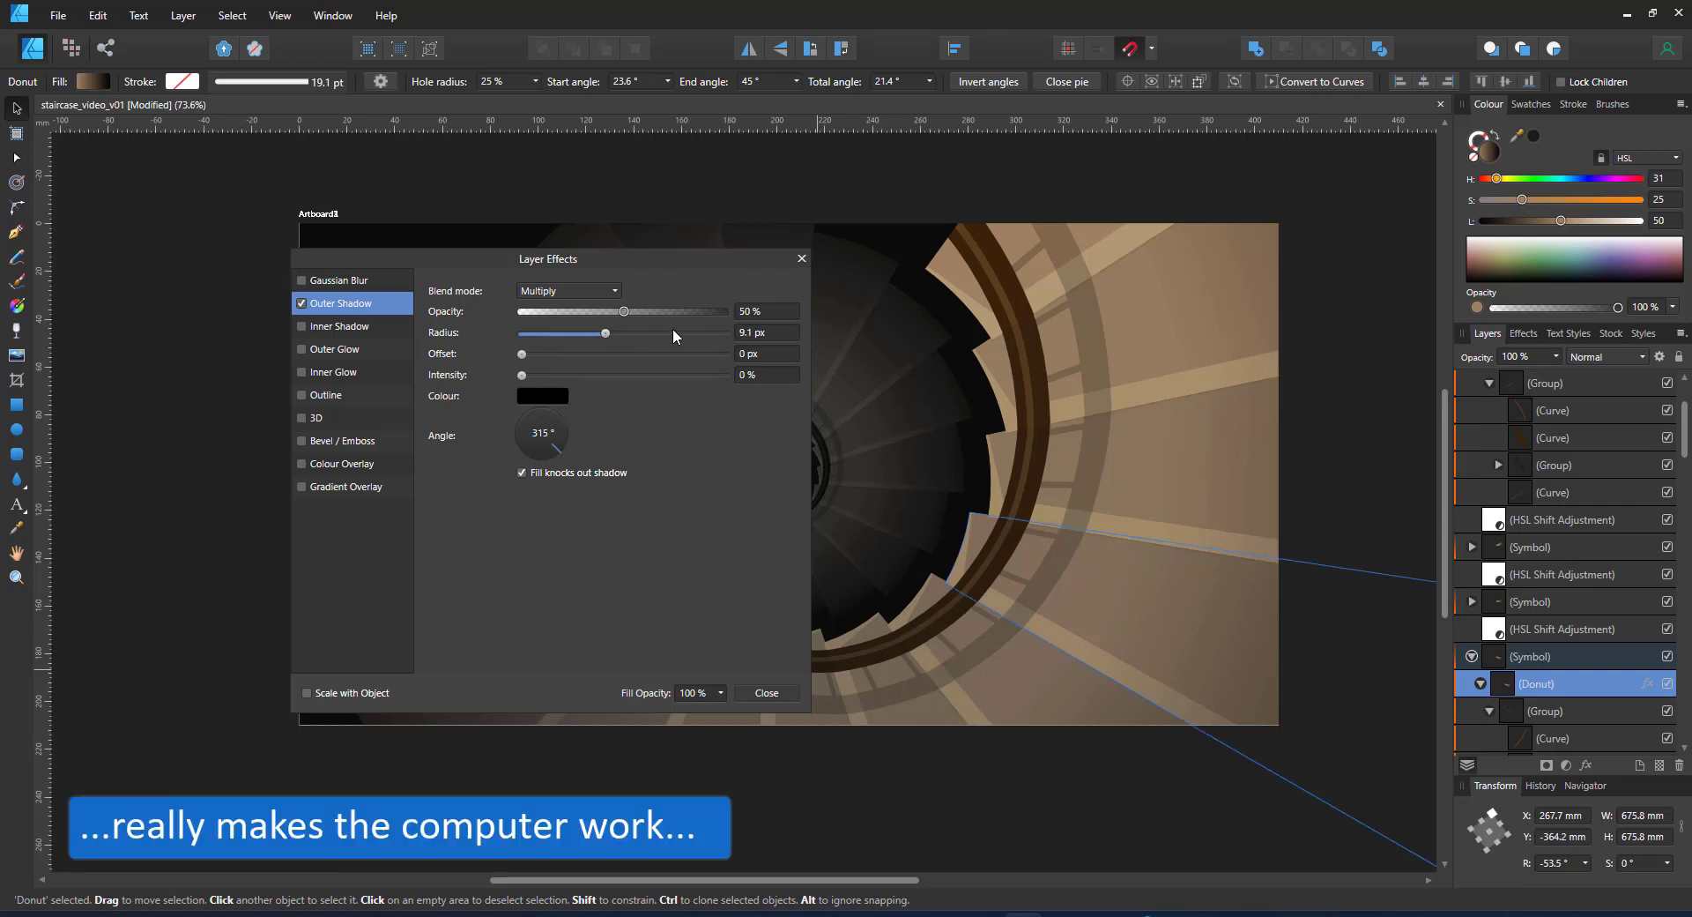
left_click_drag(628, 355, 635, 351)
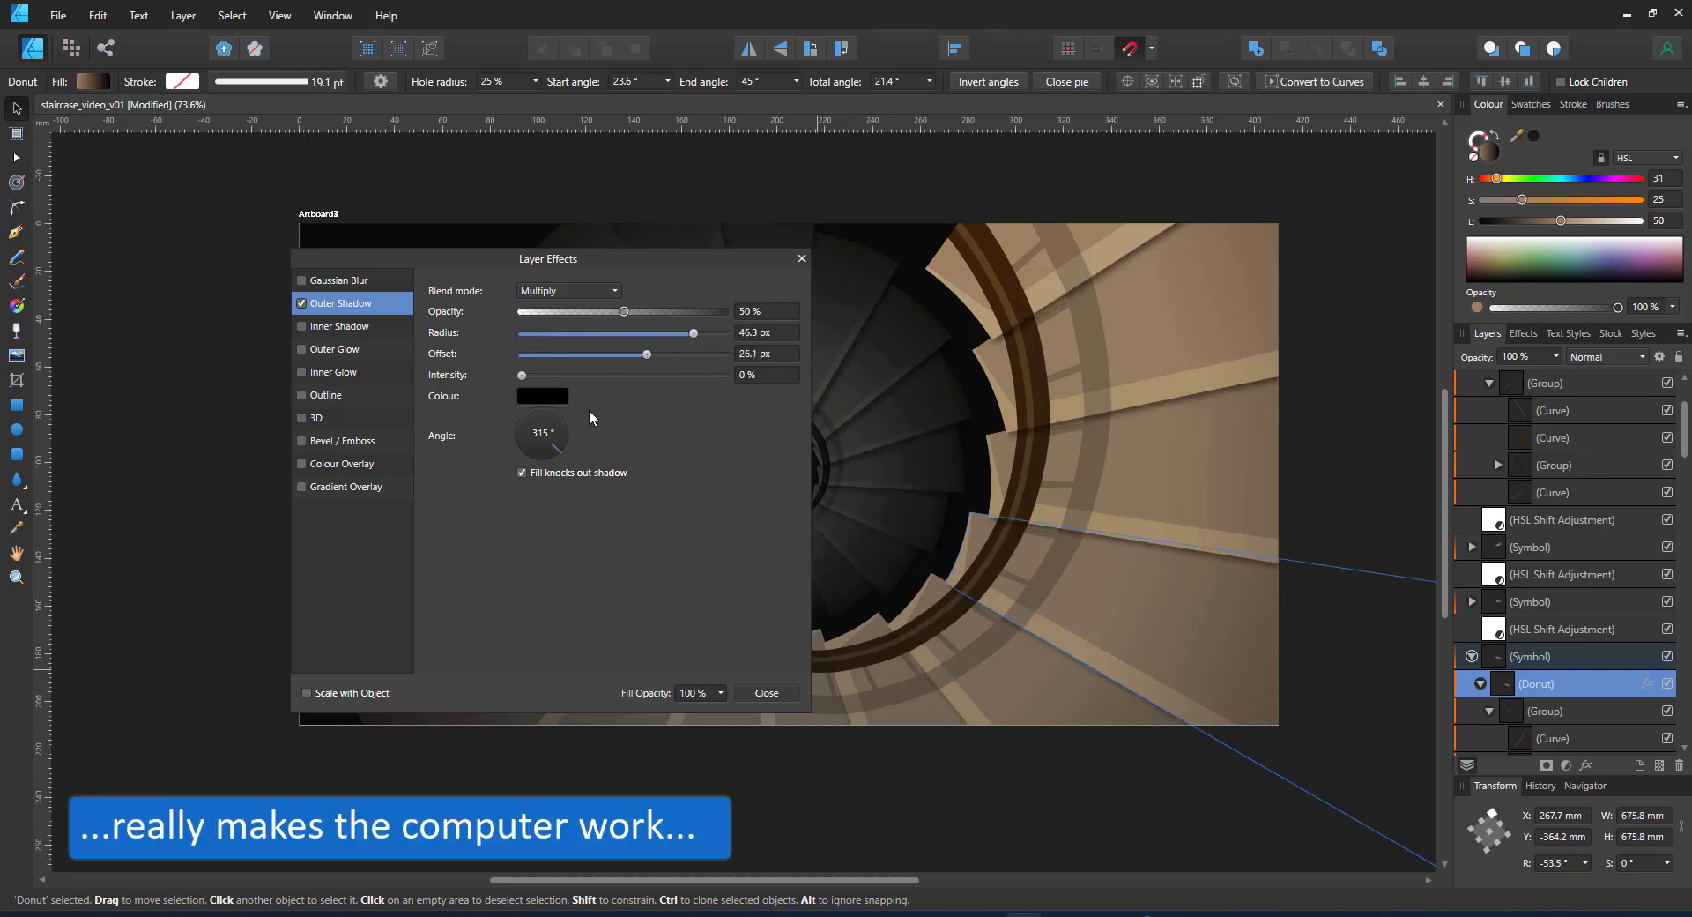
Step: Set the outer shadow's radius to 75 px and its offset to 40 px, close the effects and deselect the donut
left_click(751, 336)
type("75")
key("Return")
left_click(754, 357)
type("40")
key("Return")
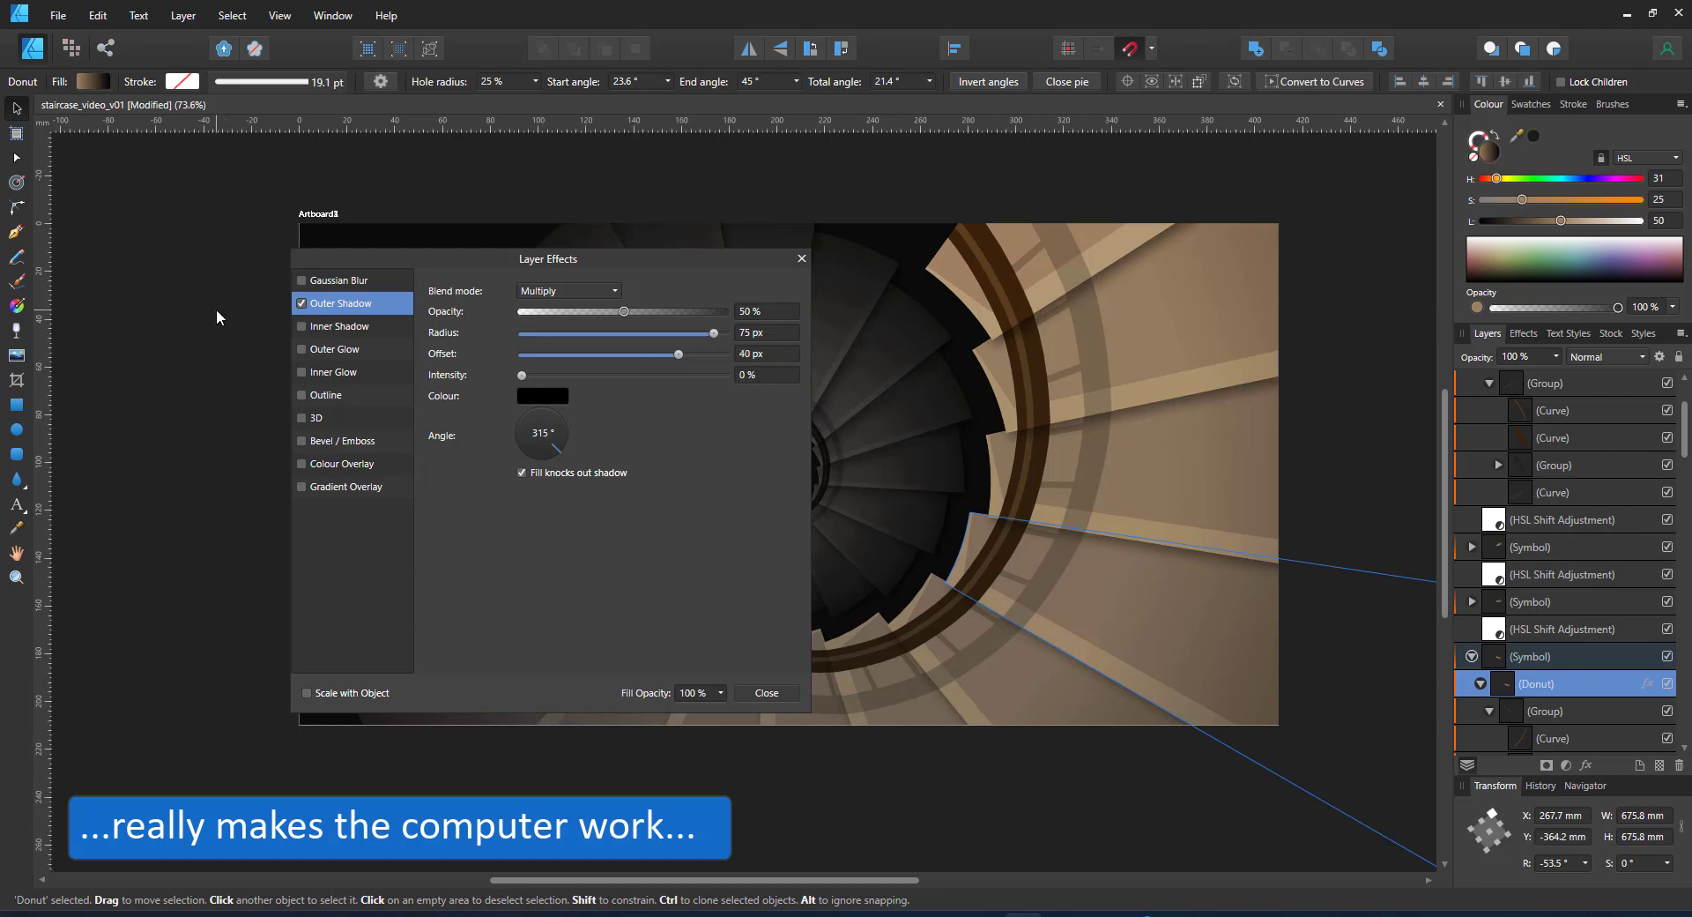
left_click(801, 258)
left_click(140, 609)
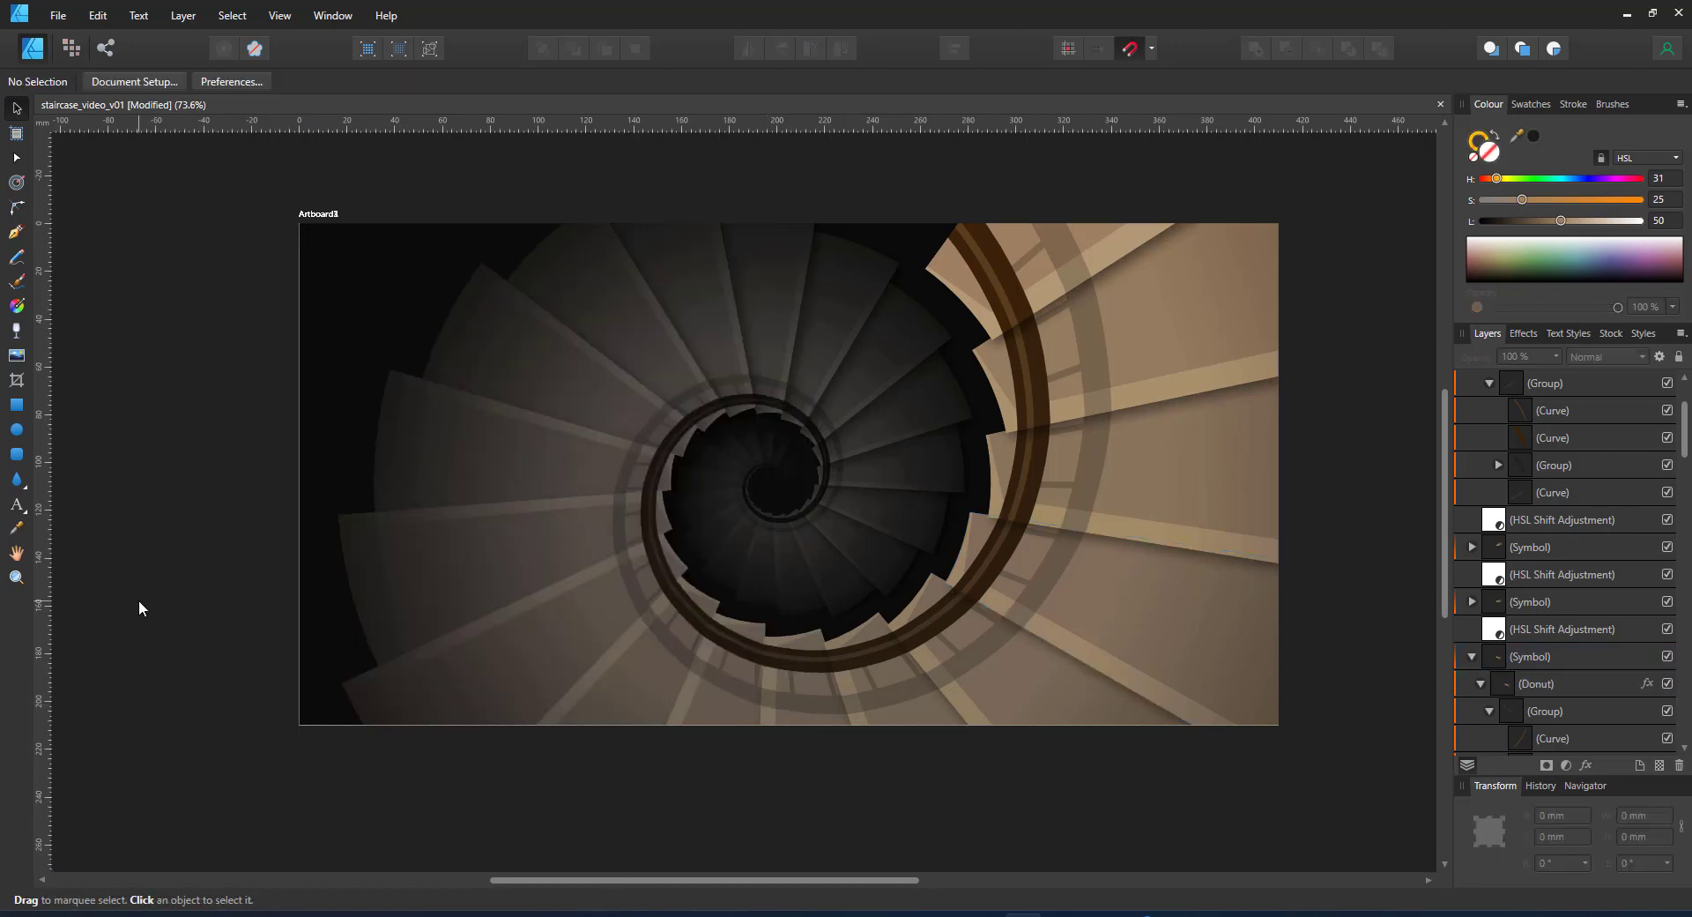
Step: Give the step's donut a linear gradient fill running from bright green to black
key("ctrl+0")
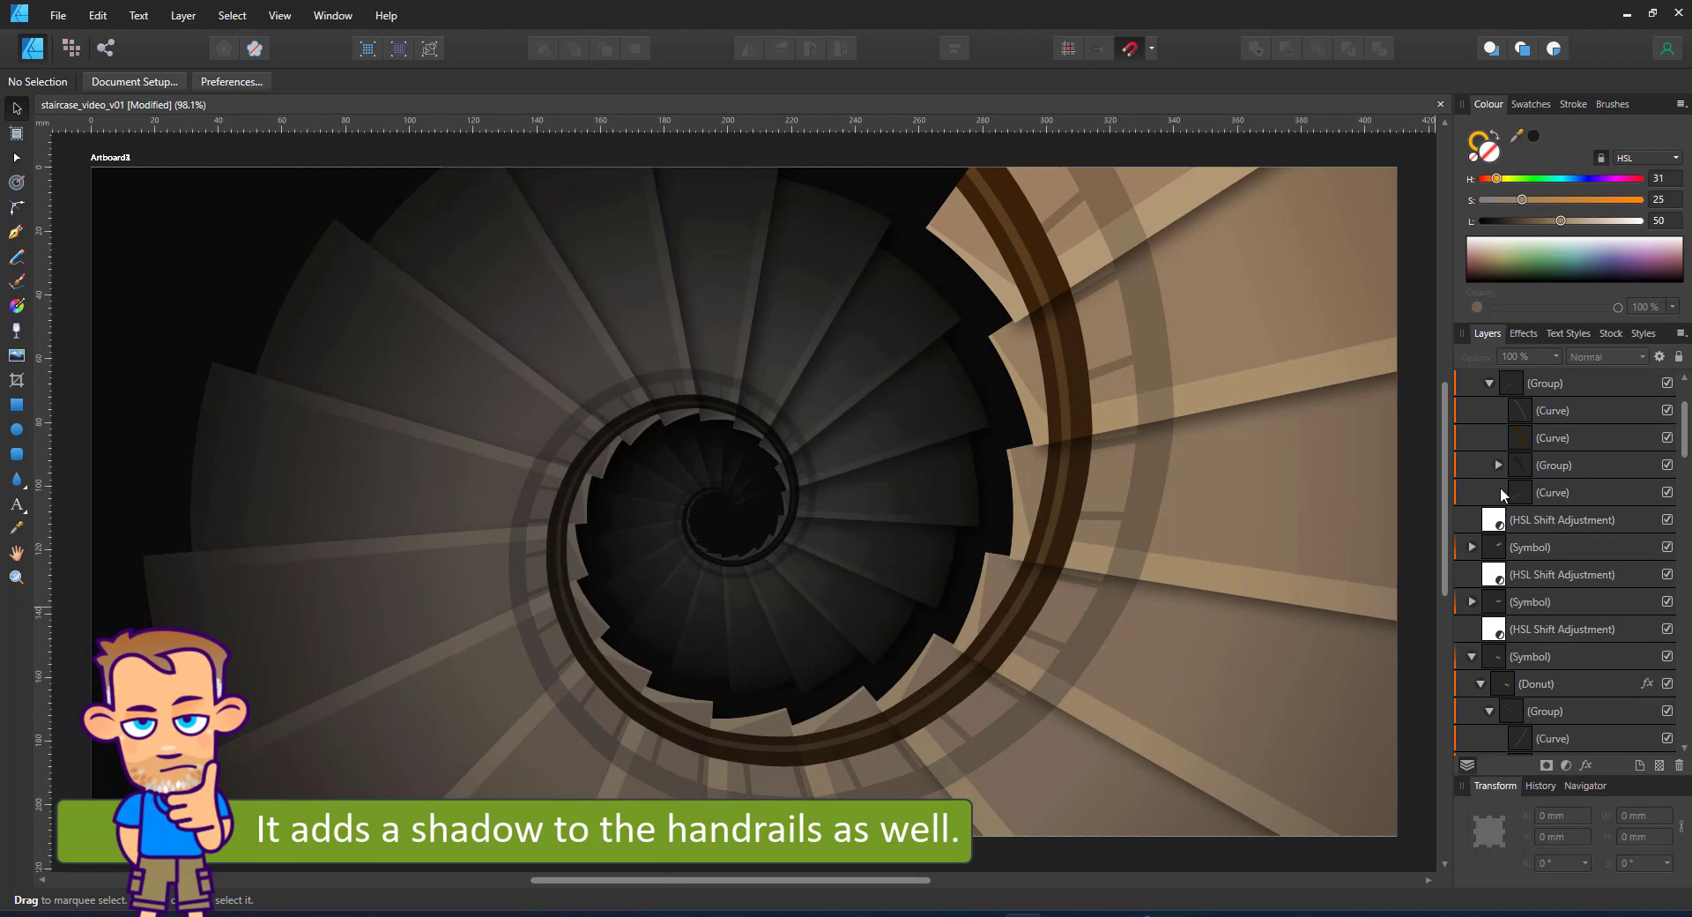
scroll(1531, 462, "up", 3)
left_click(1542, 438)
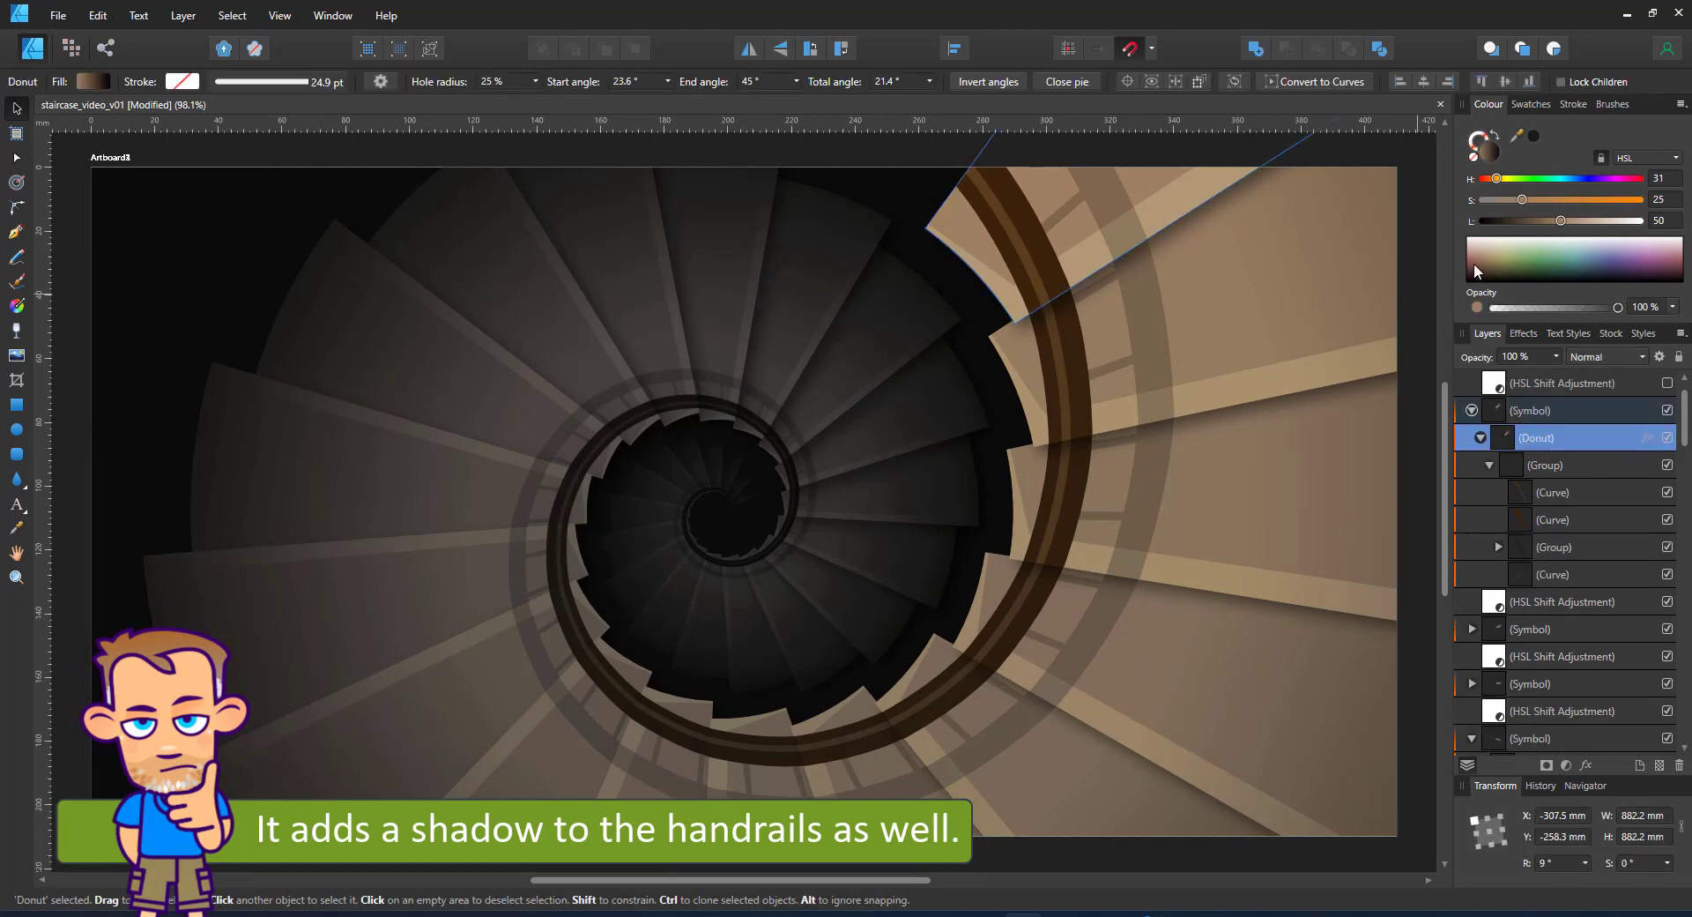
left_click(16, 306)
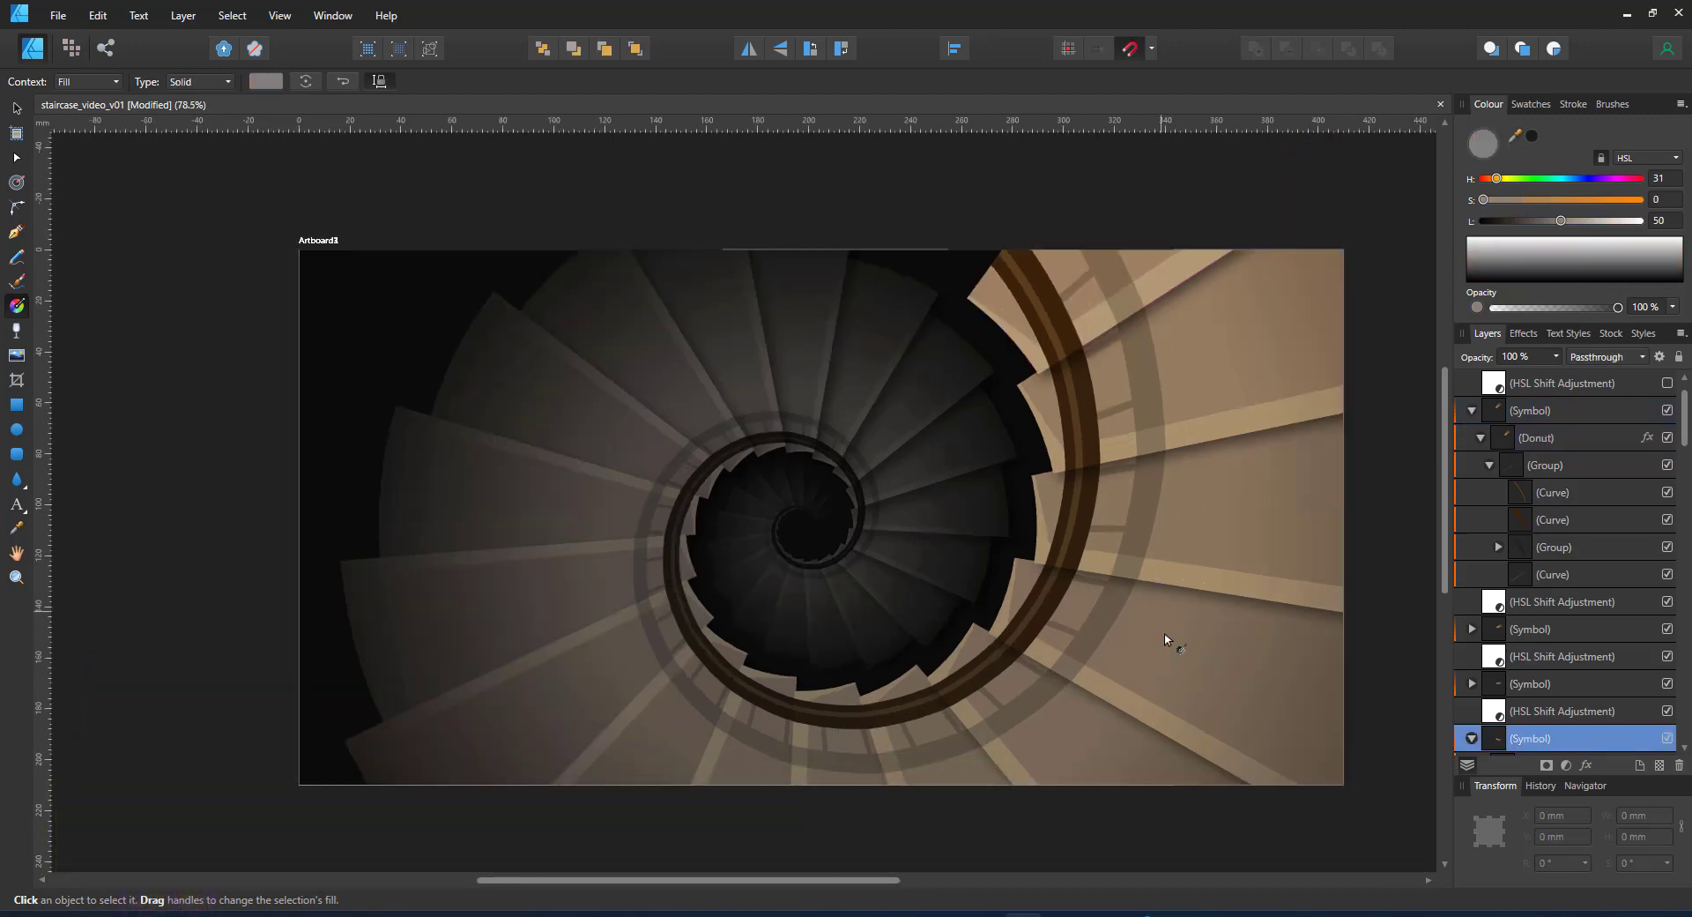
left_click_drag(1164, 649, 1437, 758)
left_click(1613, 192)
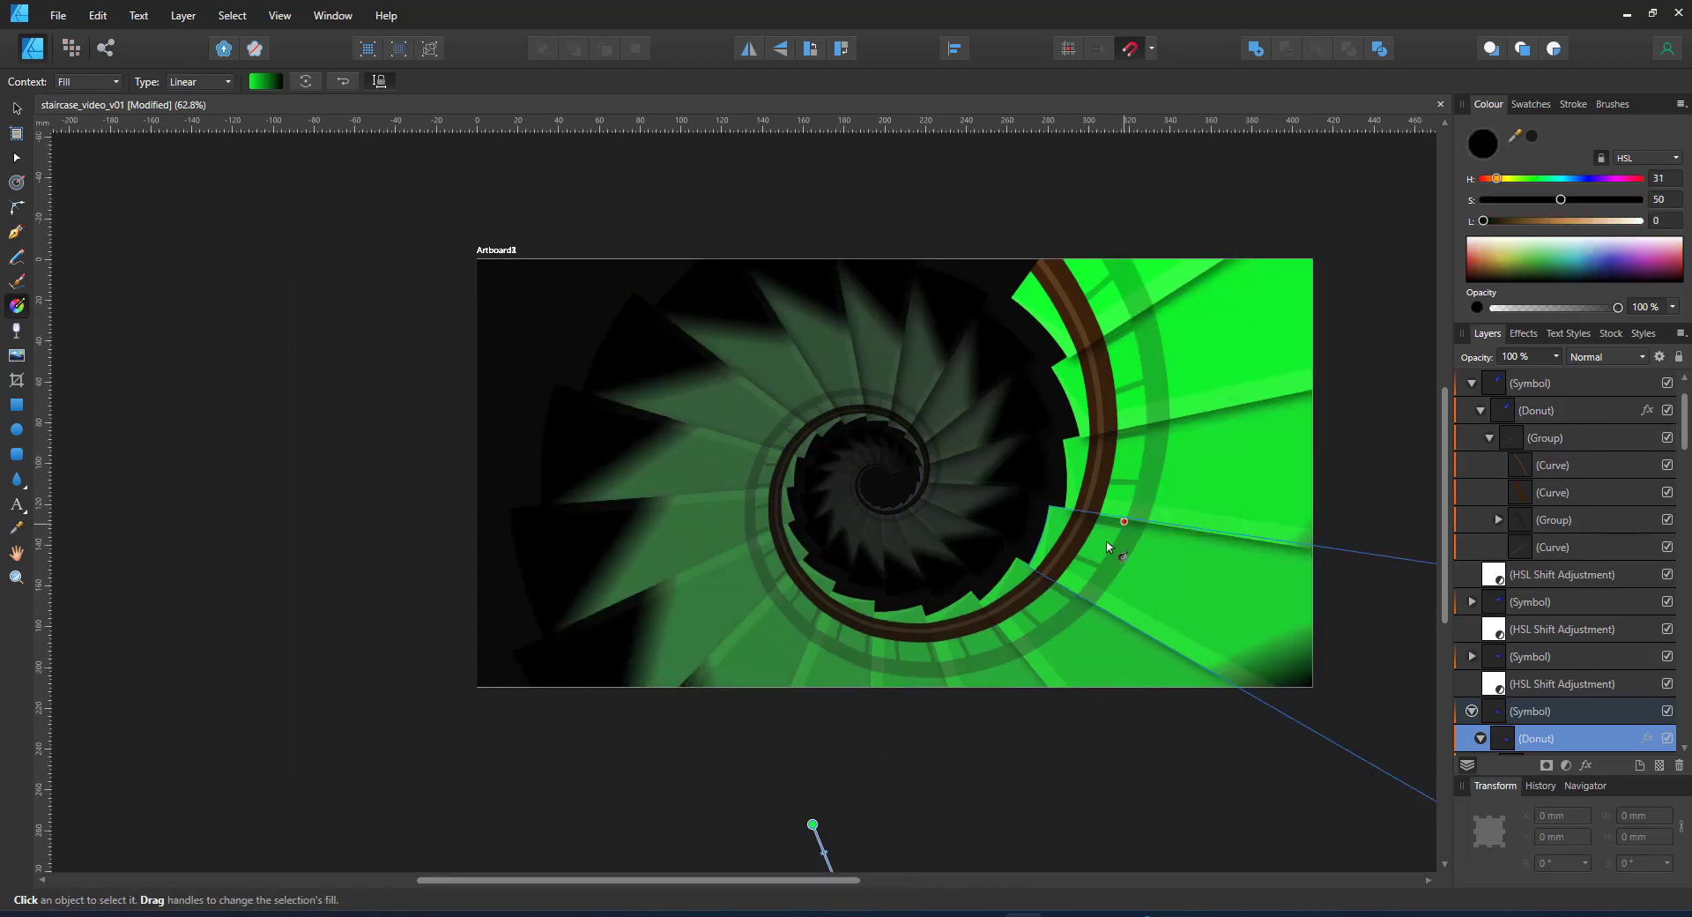
Step: Set the gradient's outer stop to H 130, S 50, L 25, shorten the gradient to end near the artboard's edge, and deselect
left_click_drag(843, 881, 1060, 880)
left_click_drag(1497, 178, 1523, 221)
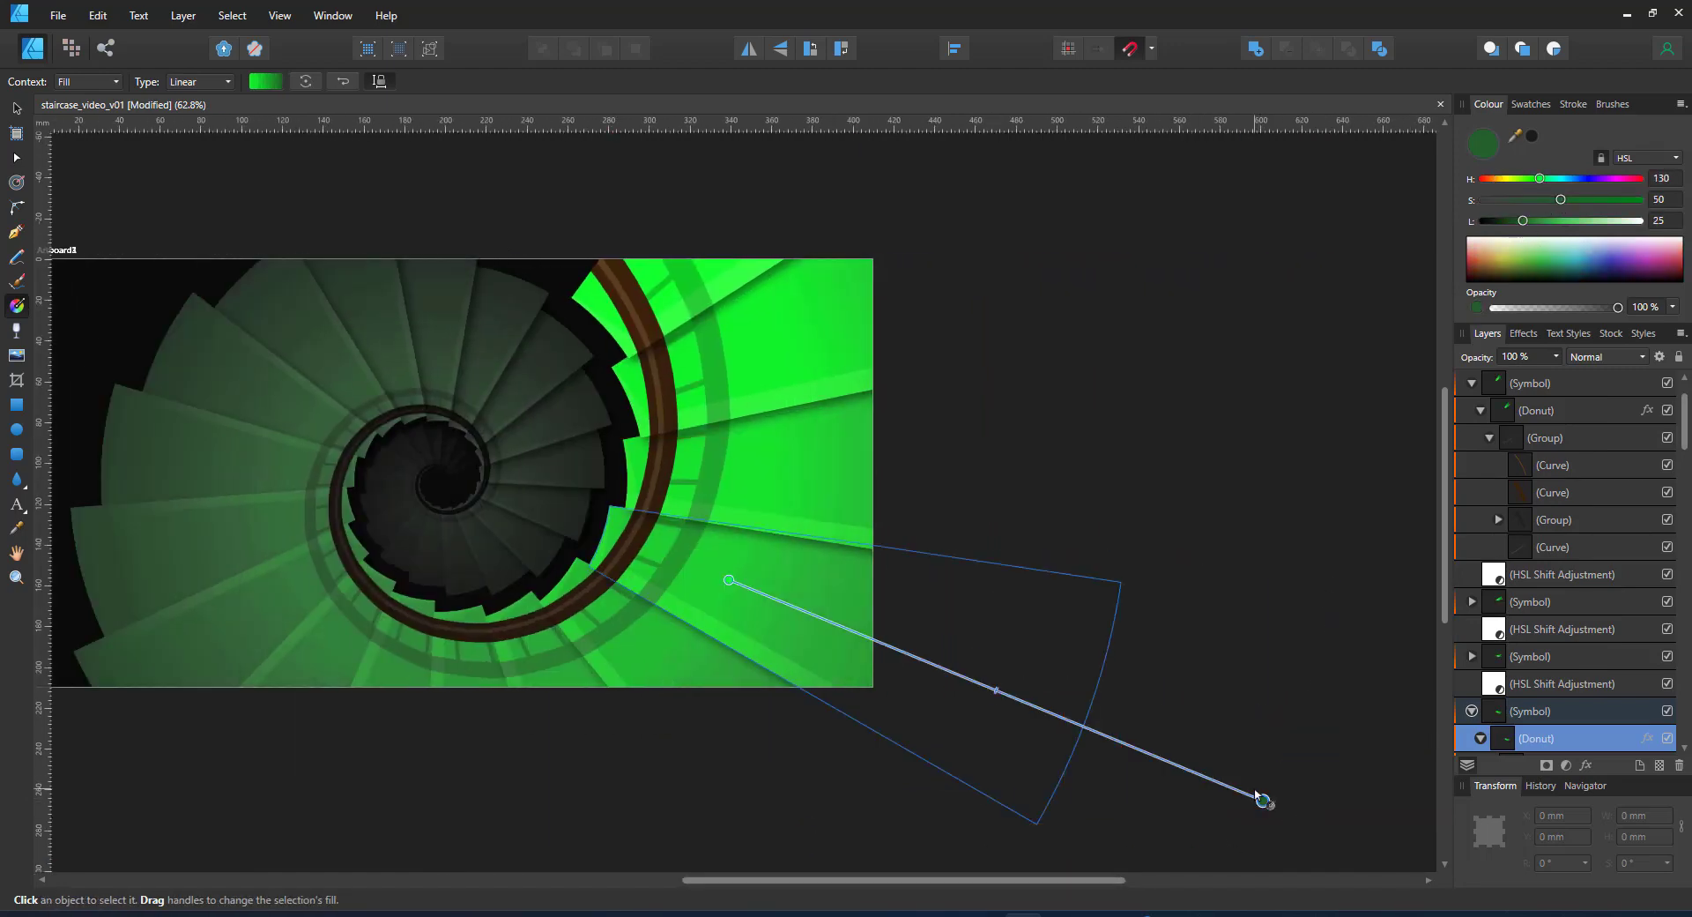
left_click_drag(1262, 800, 899, 645)
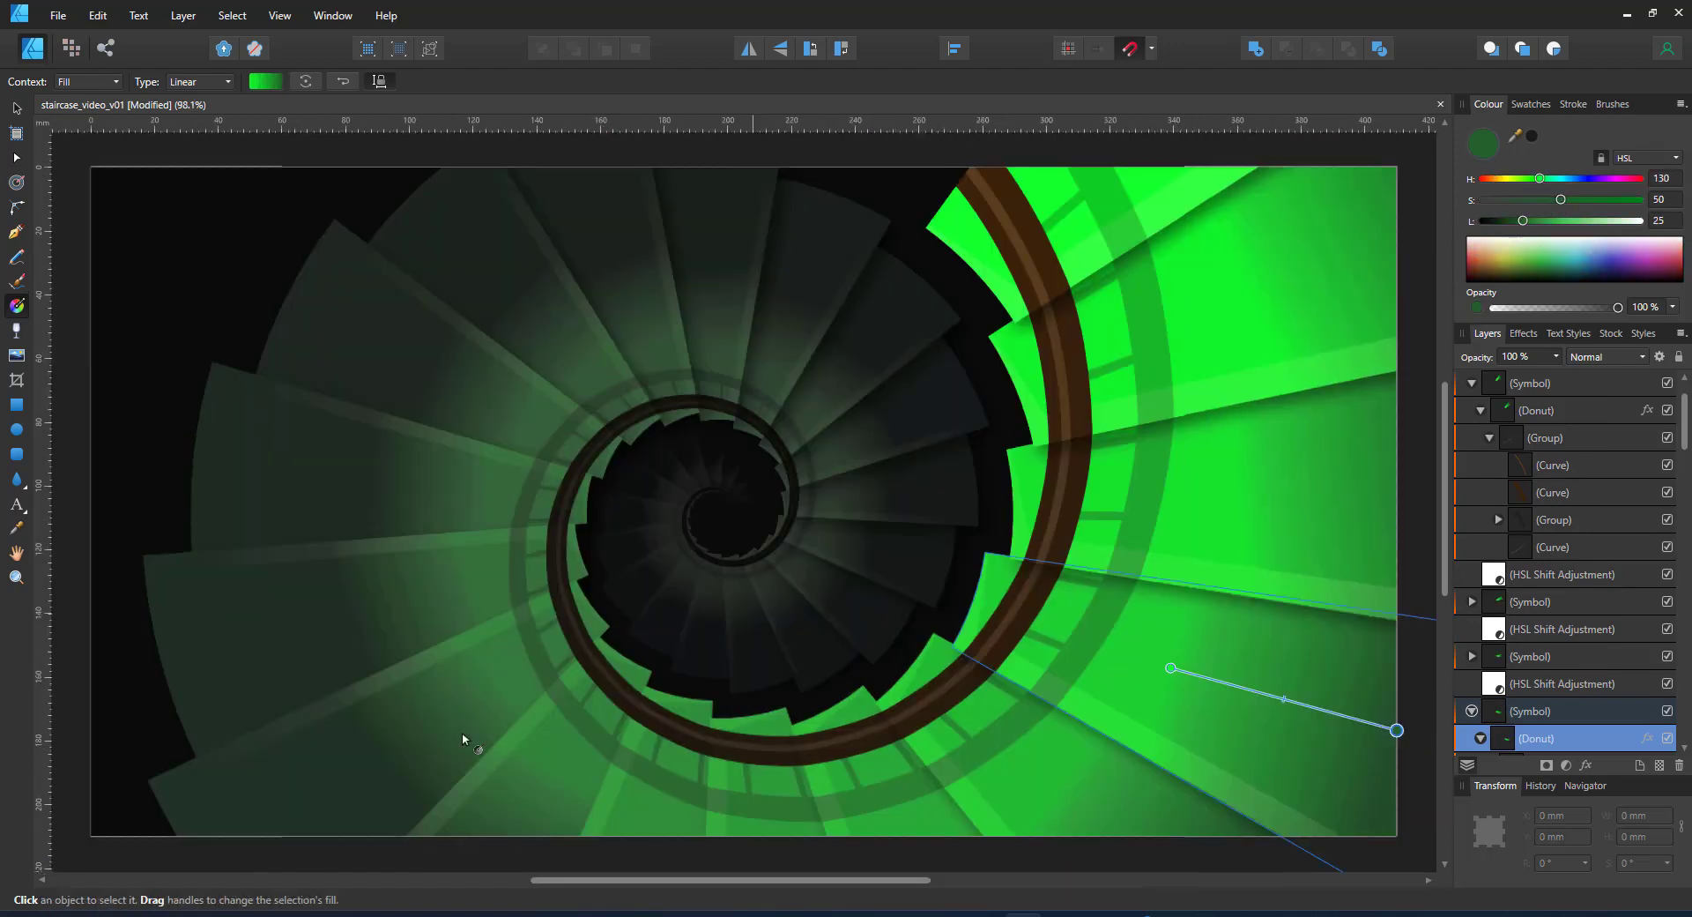
key("v")
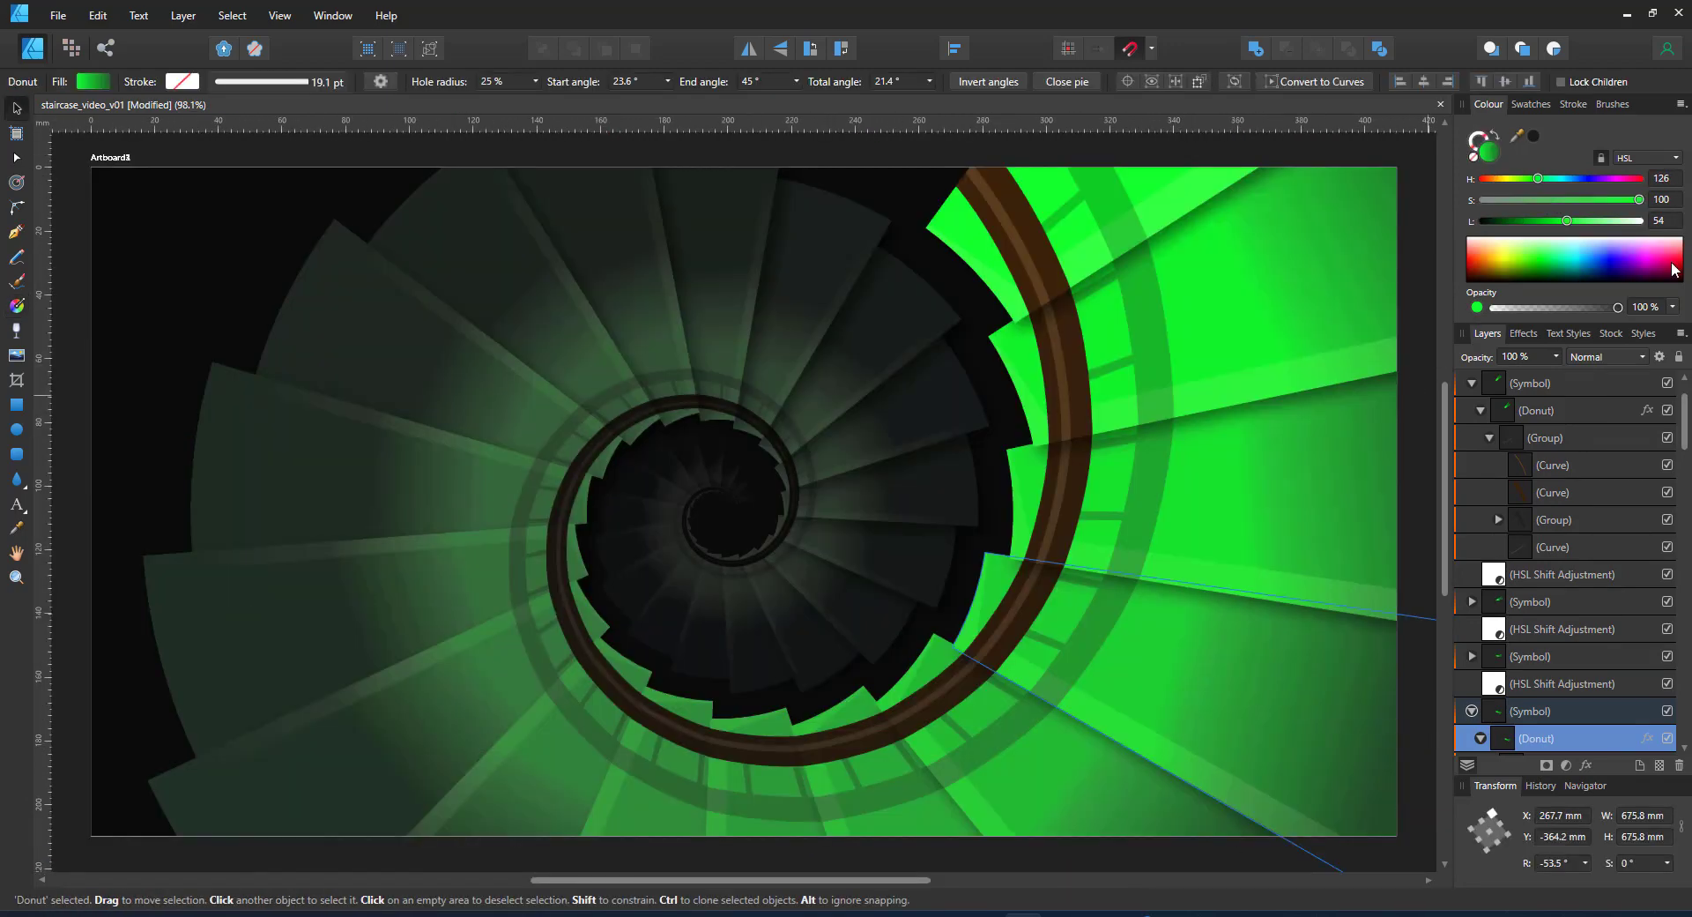
key("ctrl+d")
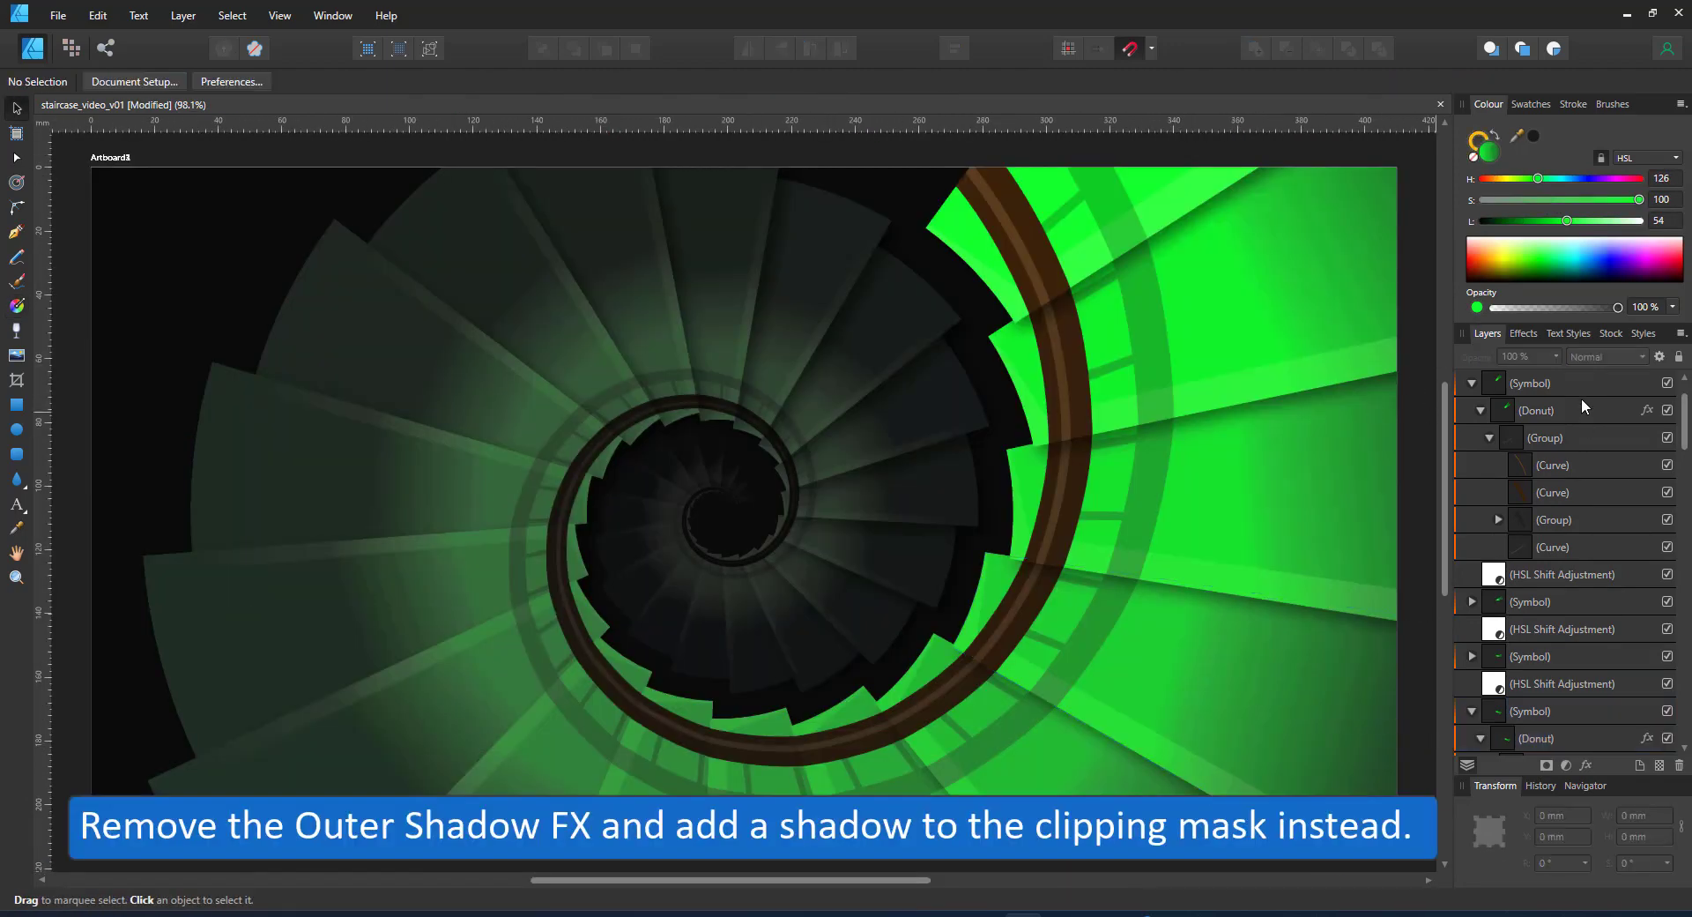
Step: Turn off the donut's Outer Shadow and draw a black rectangle of about 232 × 56 mm inside a lower step symbol's donut
left_click(1647, 409)
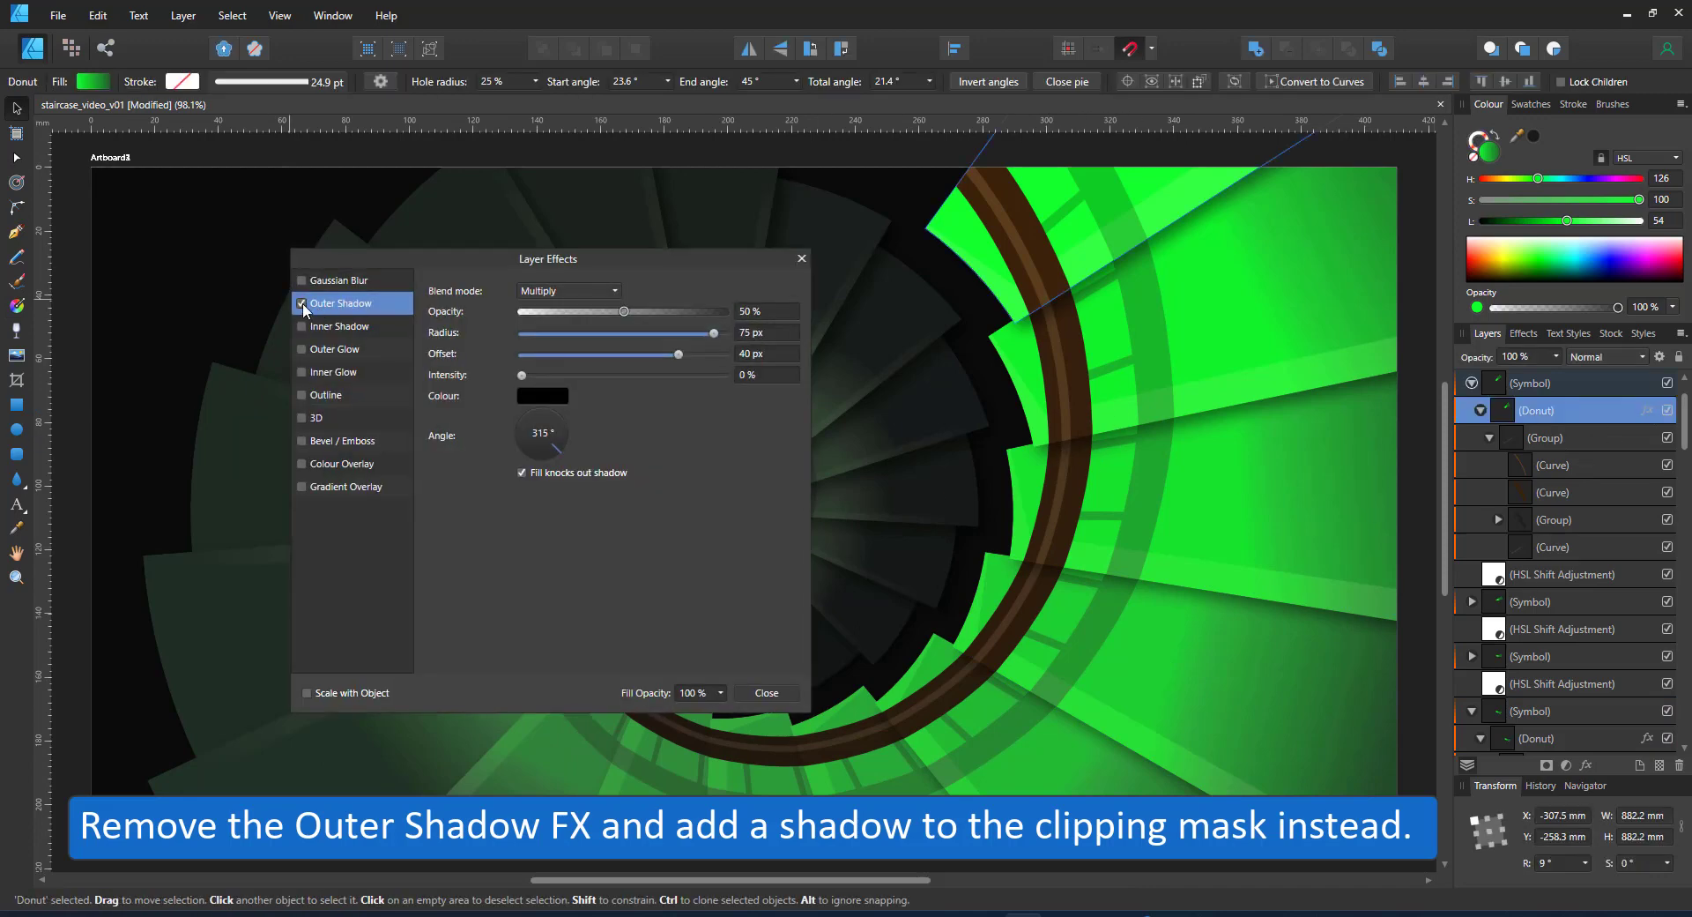
left_click(1556, 438)
key("m")
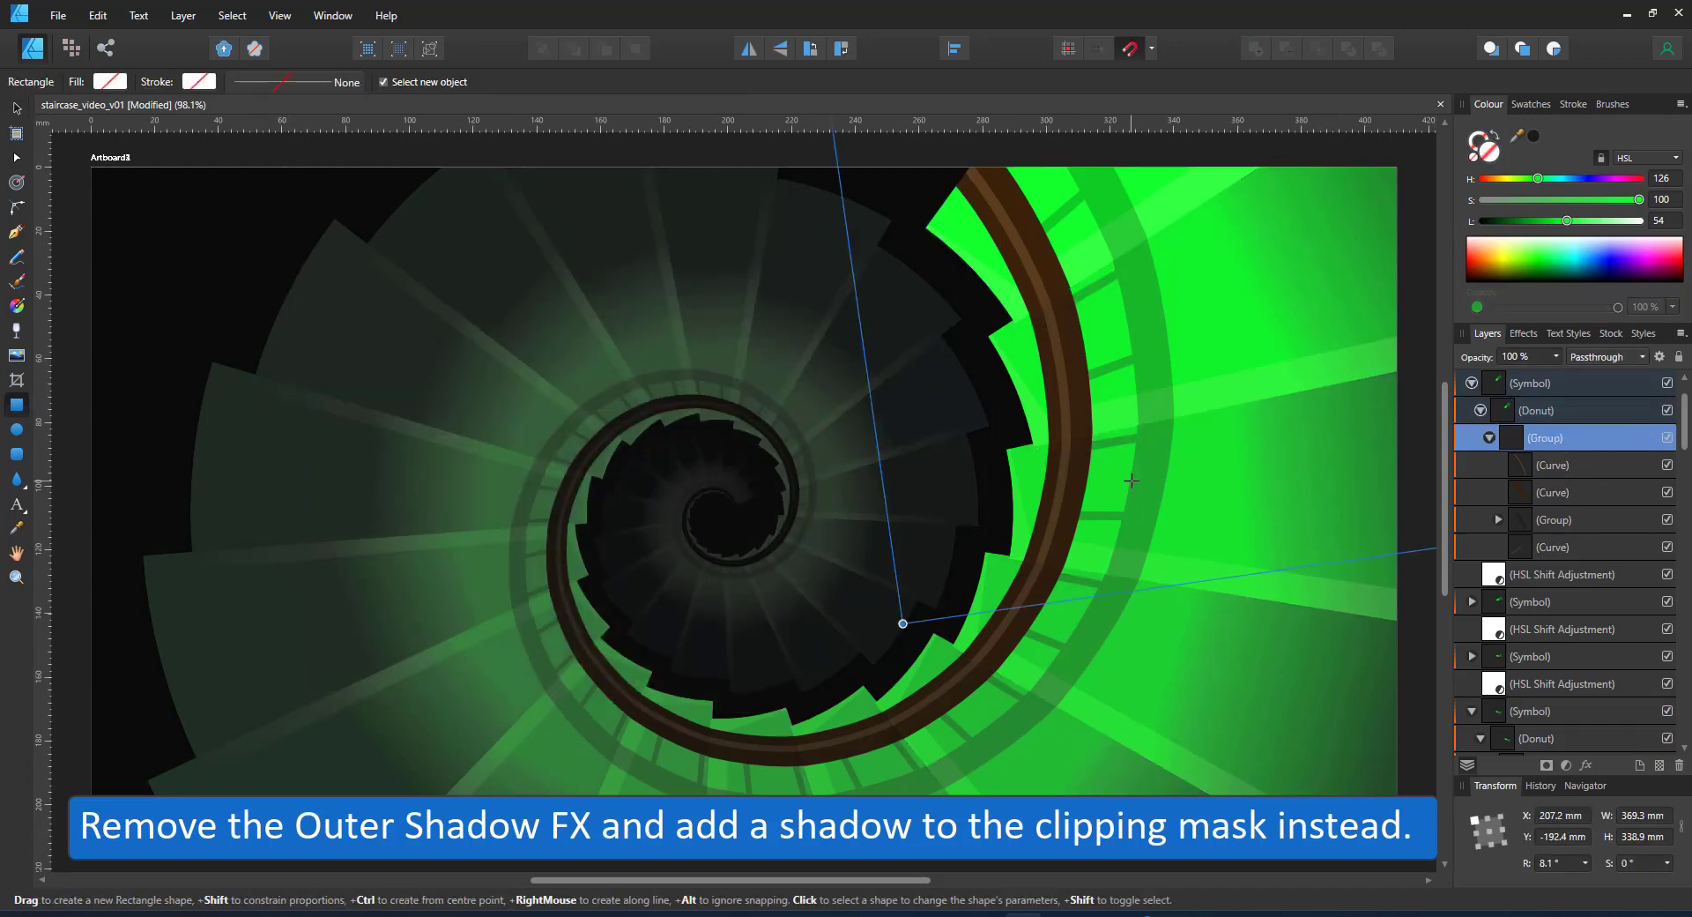
left_click(1531, 735)
left_click_drag(979, 514, 1317, 579)
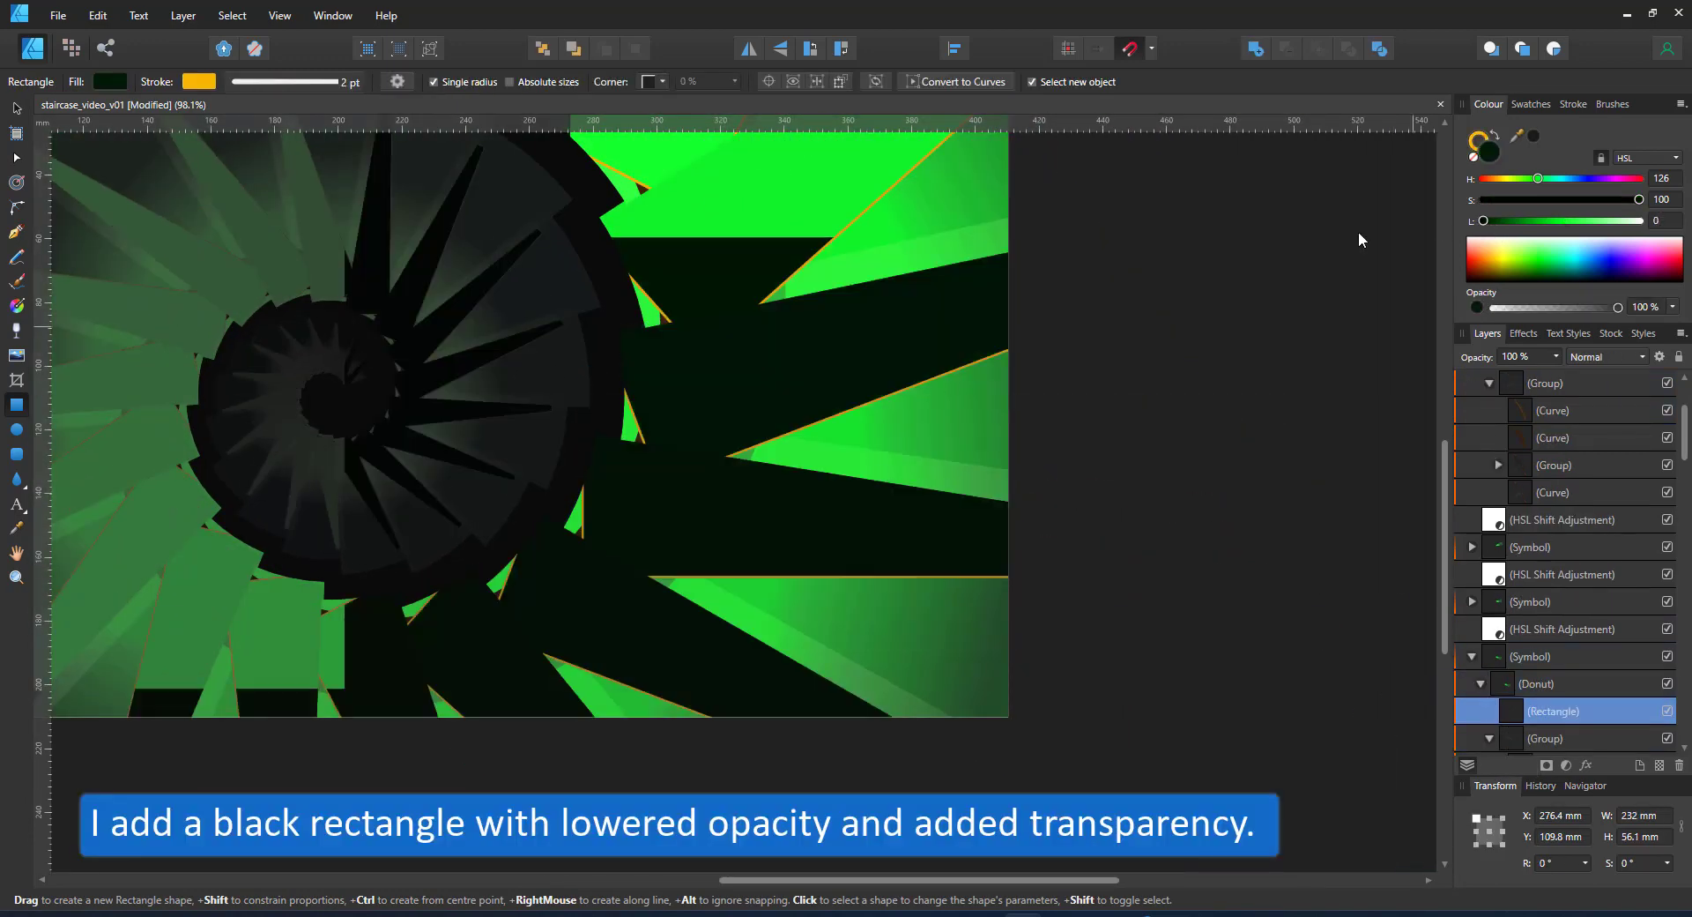
Step: Rotate the rectangle about 10° clockwise to follow the step's edge and lower its opacity to 20%
key("3")
key("v")
left_click_drag(1325, 390, 1330, 508)
left_click_drag(1240, 570, 1401, 510)
key("2")
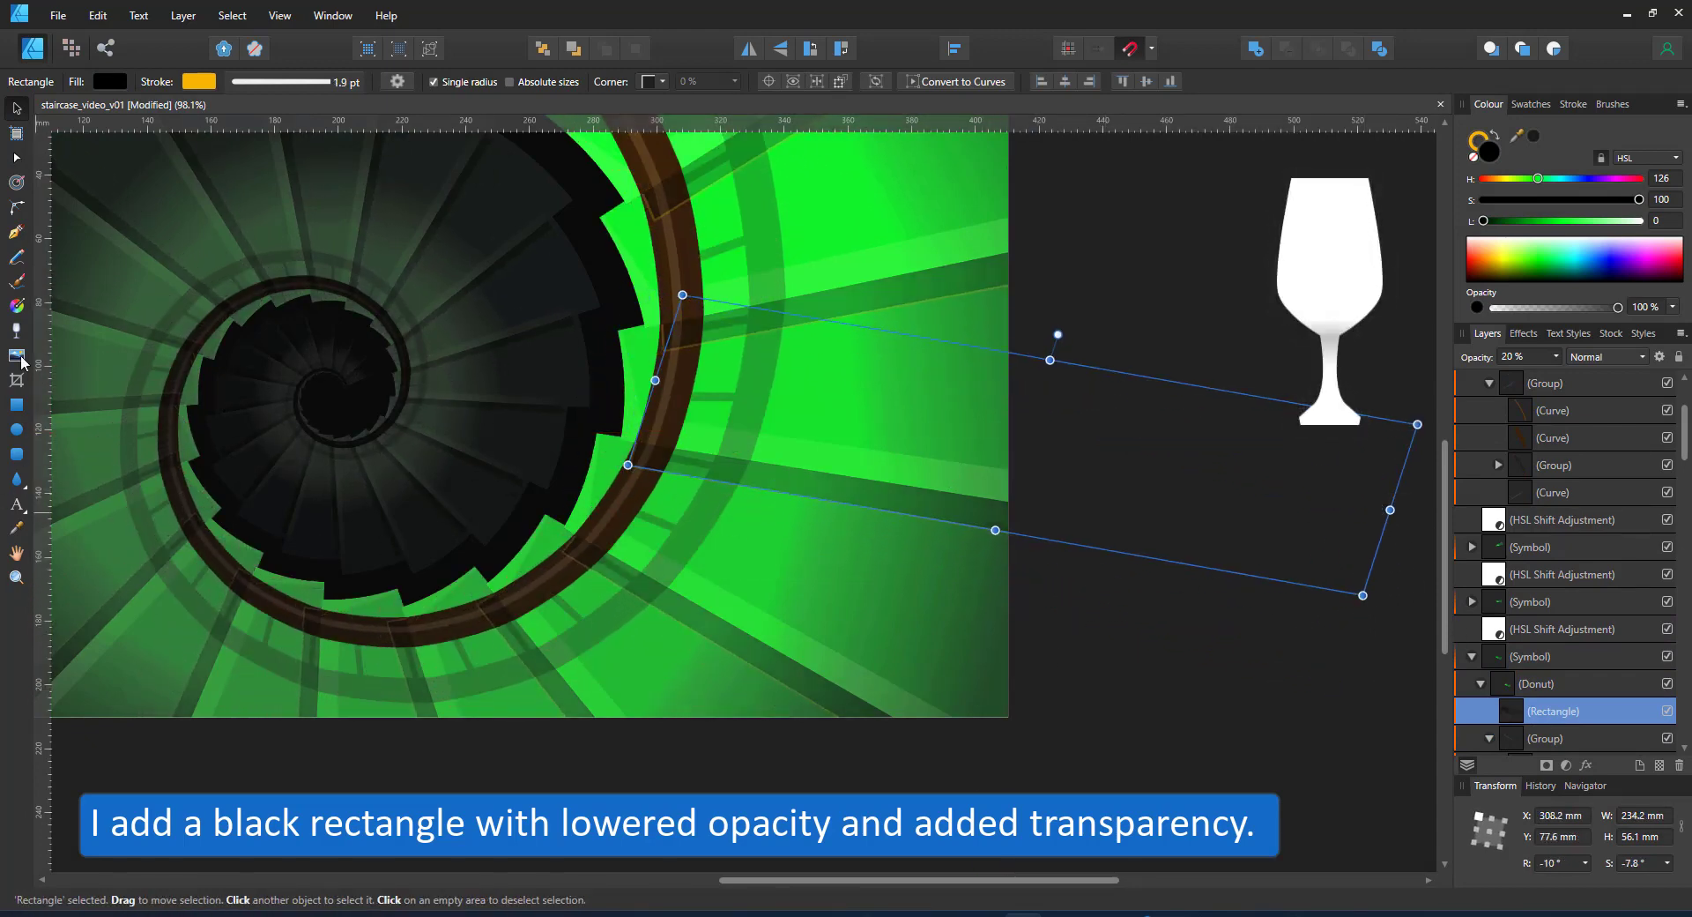
Step: Fade the rectangle with a short linear transparency at the step's edge, place it beneath the railing group, and deselect
left_click(15, 329)
left_click_drag(942, 484, 942, 515)
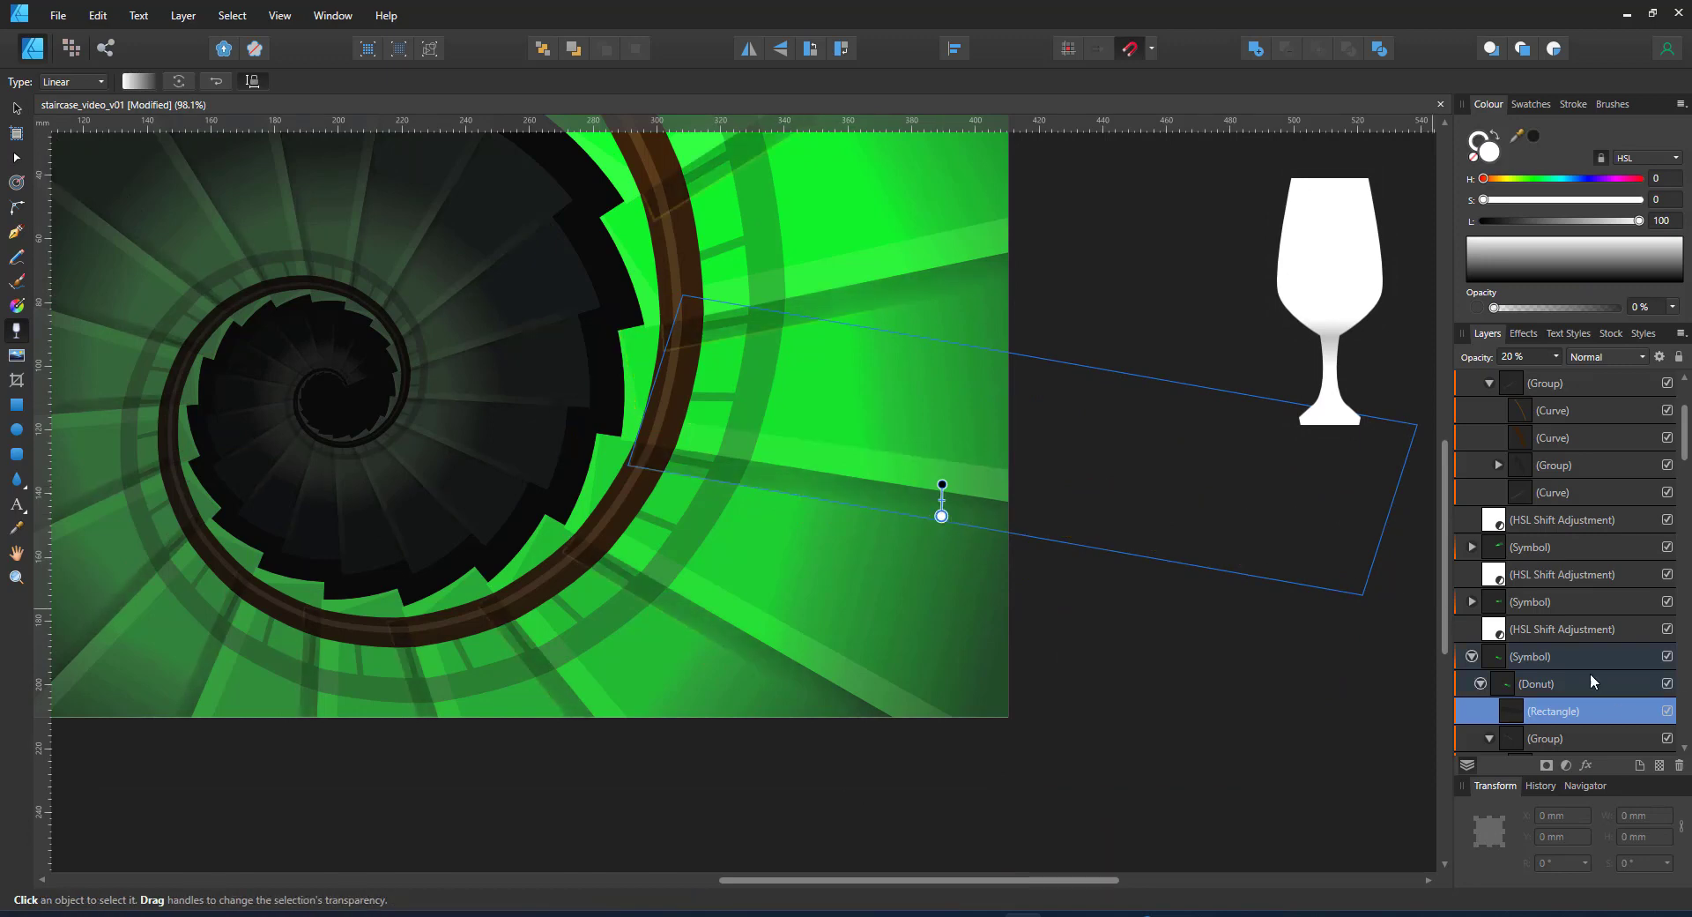
scroll(1590, 674, "down", 2)
key("ctrl+bracketleft")
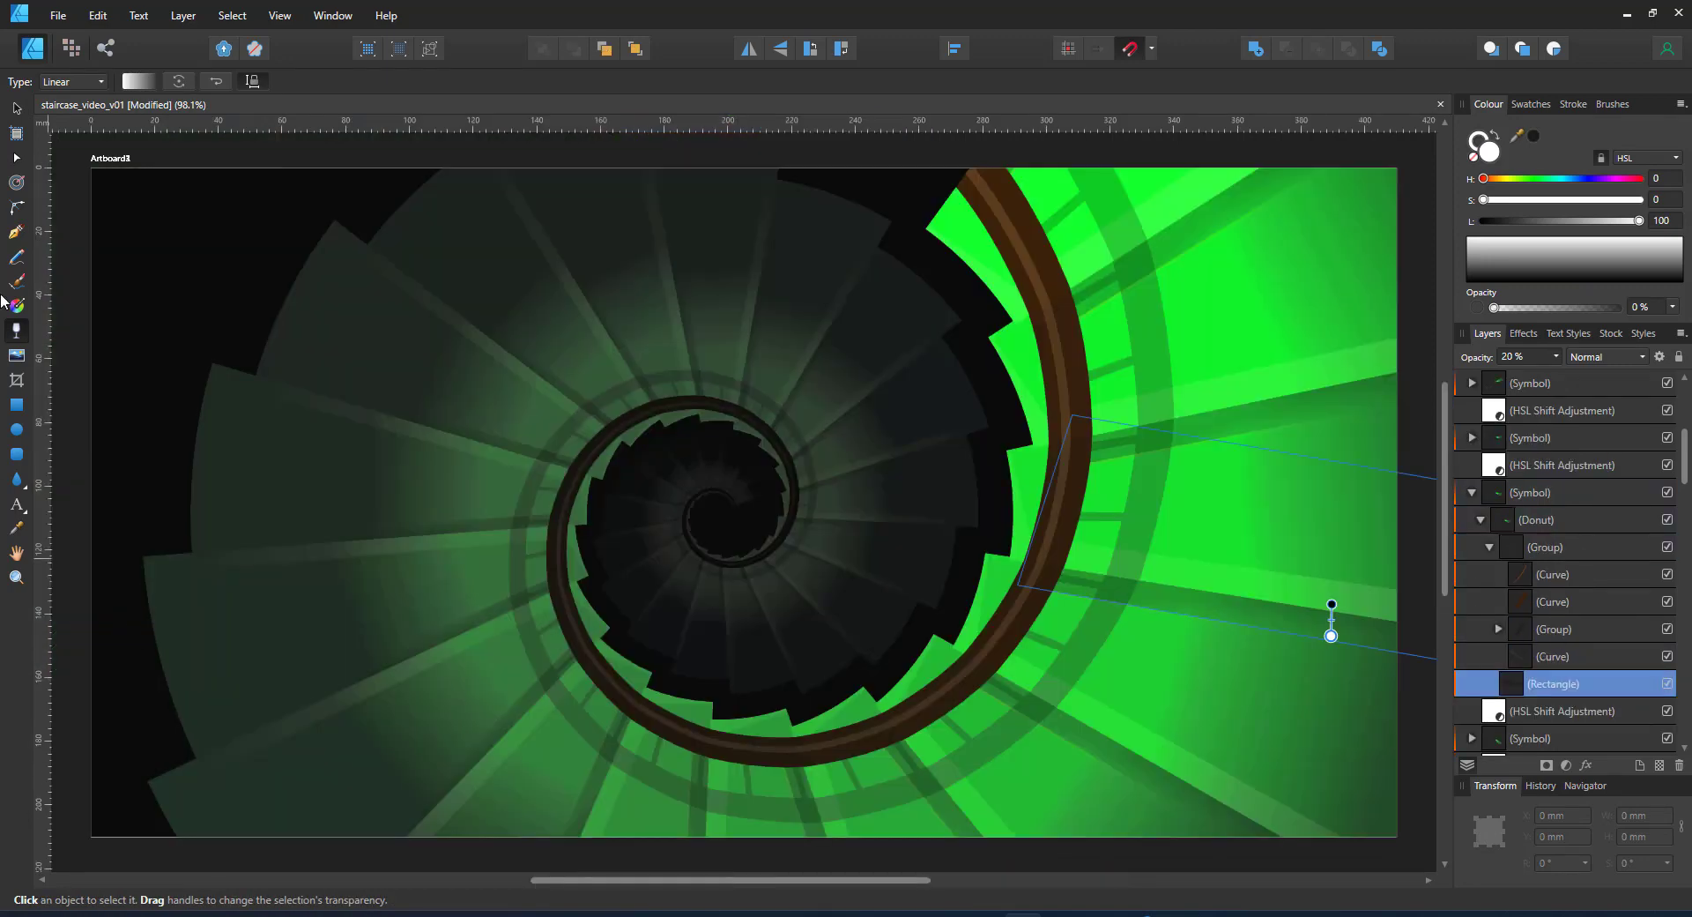
key("v")
key("ctrl+d")
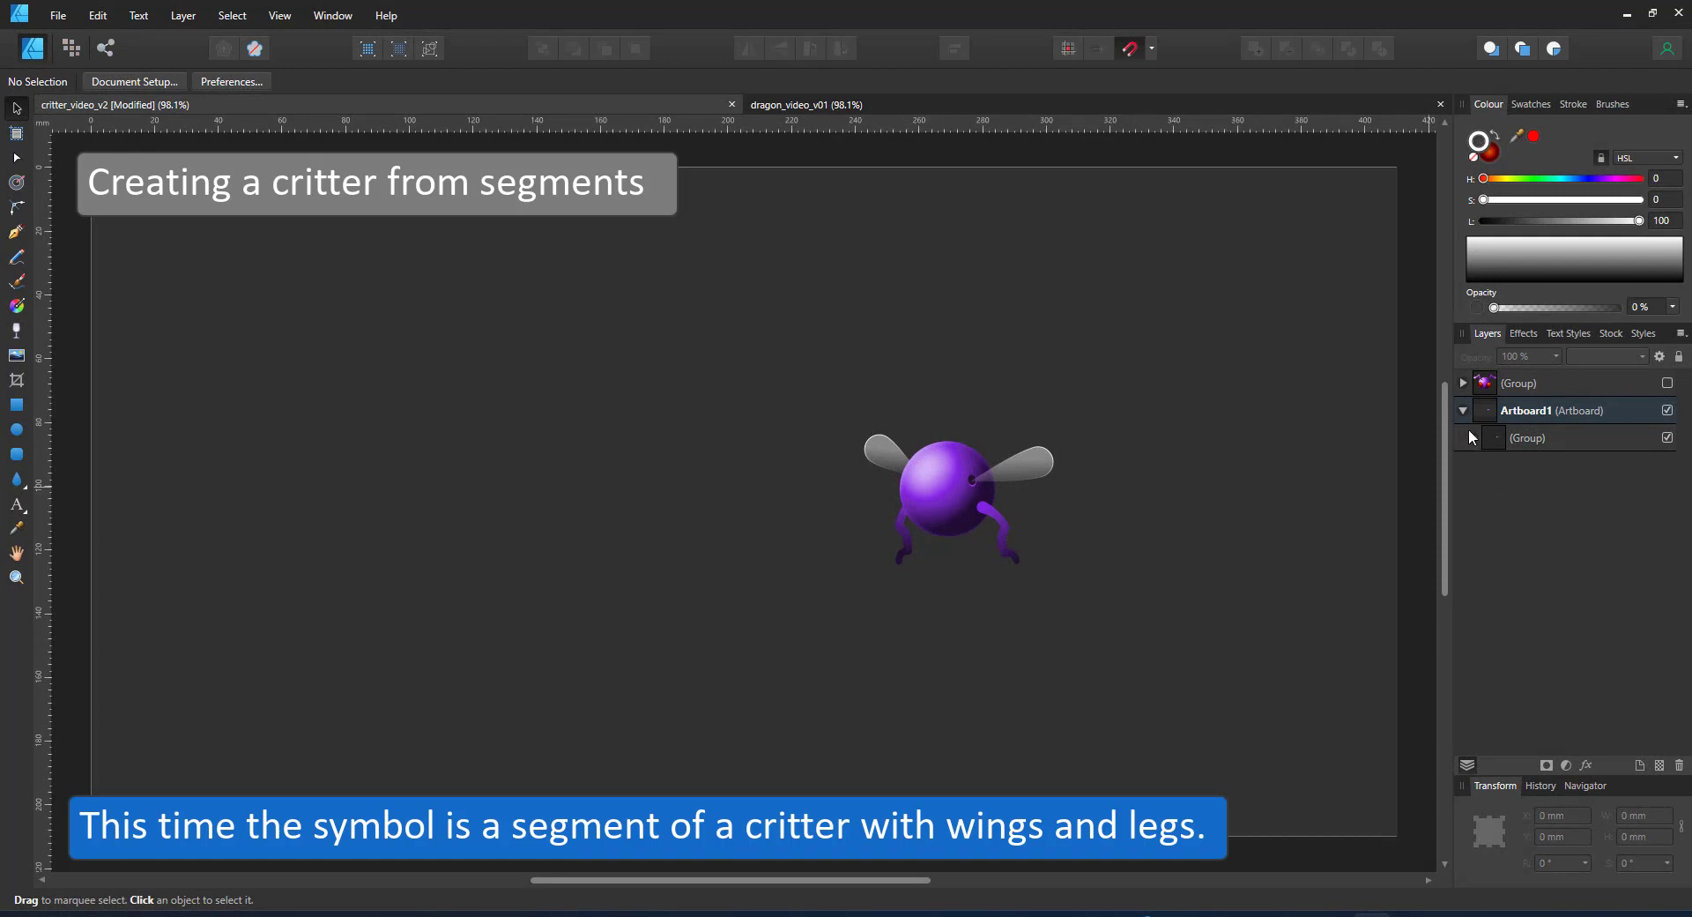
Step: Examine the critter symbol's layers, its boundary circle, and the body ellipse's Bevel / Emboss settings
left_click(1471, 437)
left_click(1481, 492)
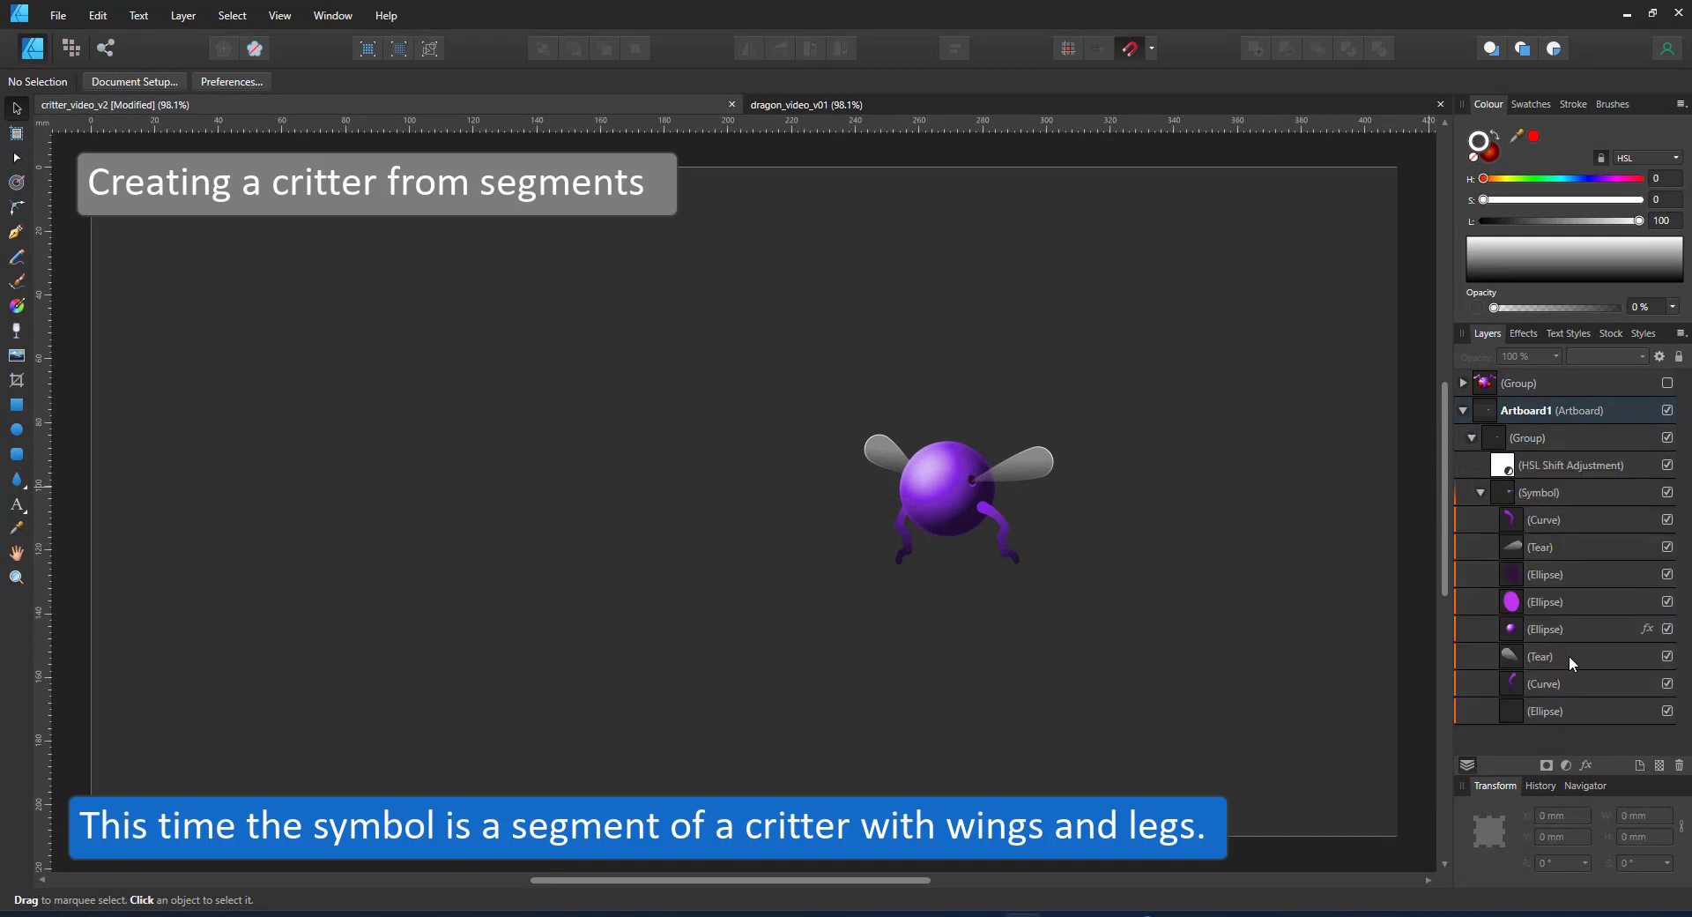
left_click(1565, 712)
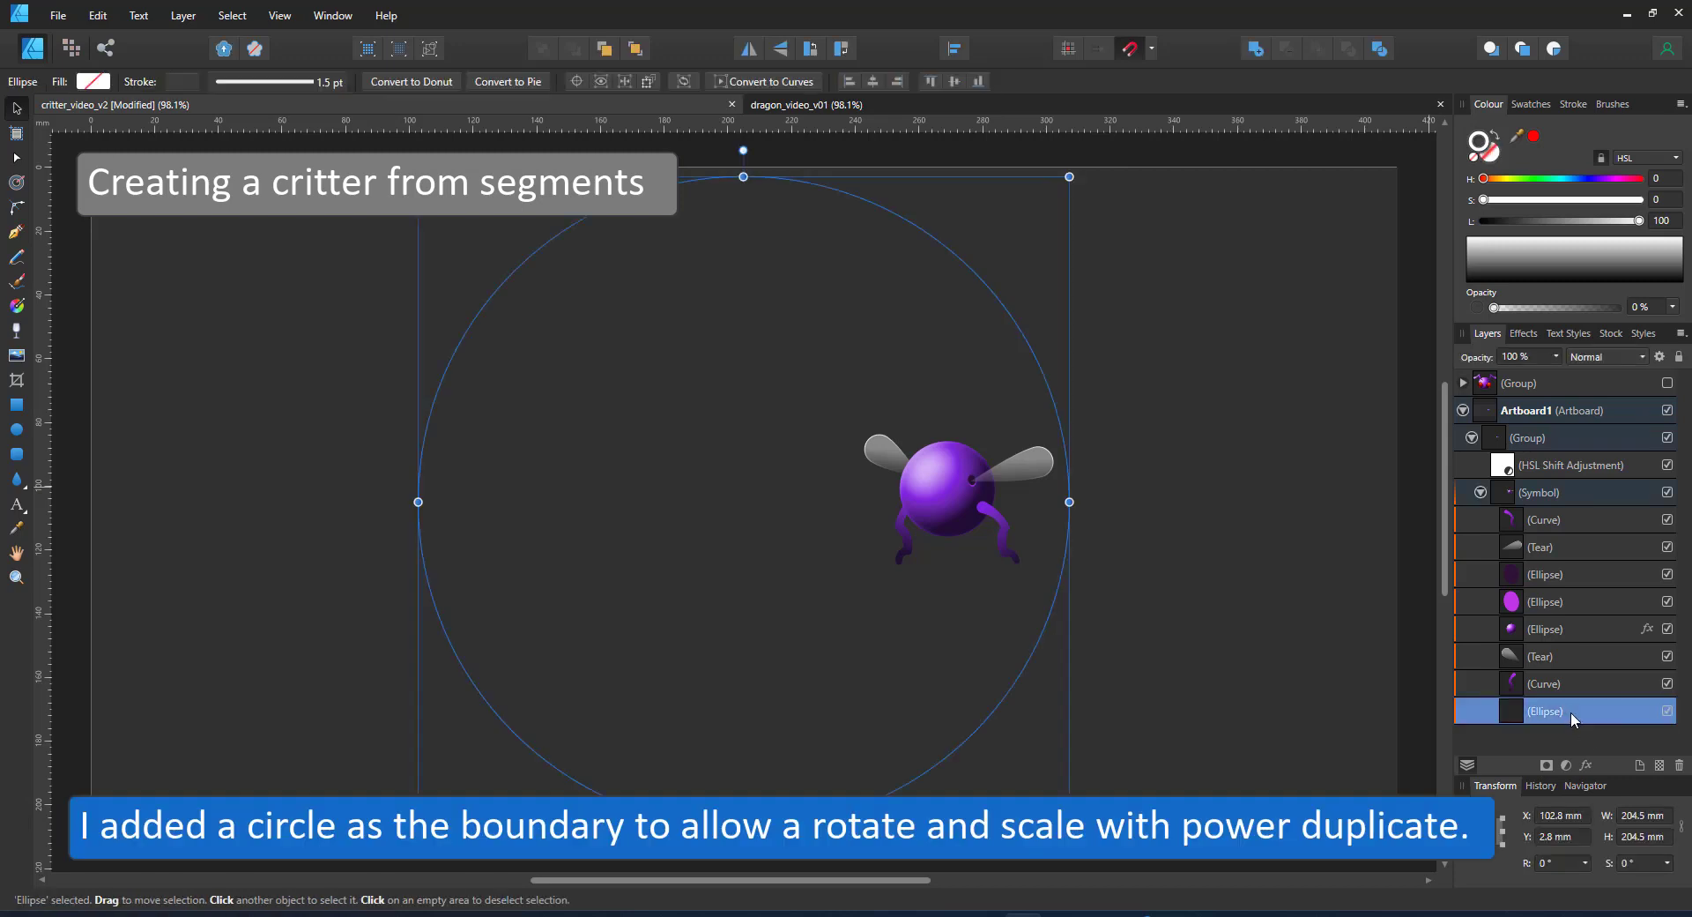
left_click_drag(1494, 309, 1283, 382)
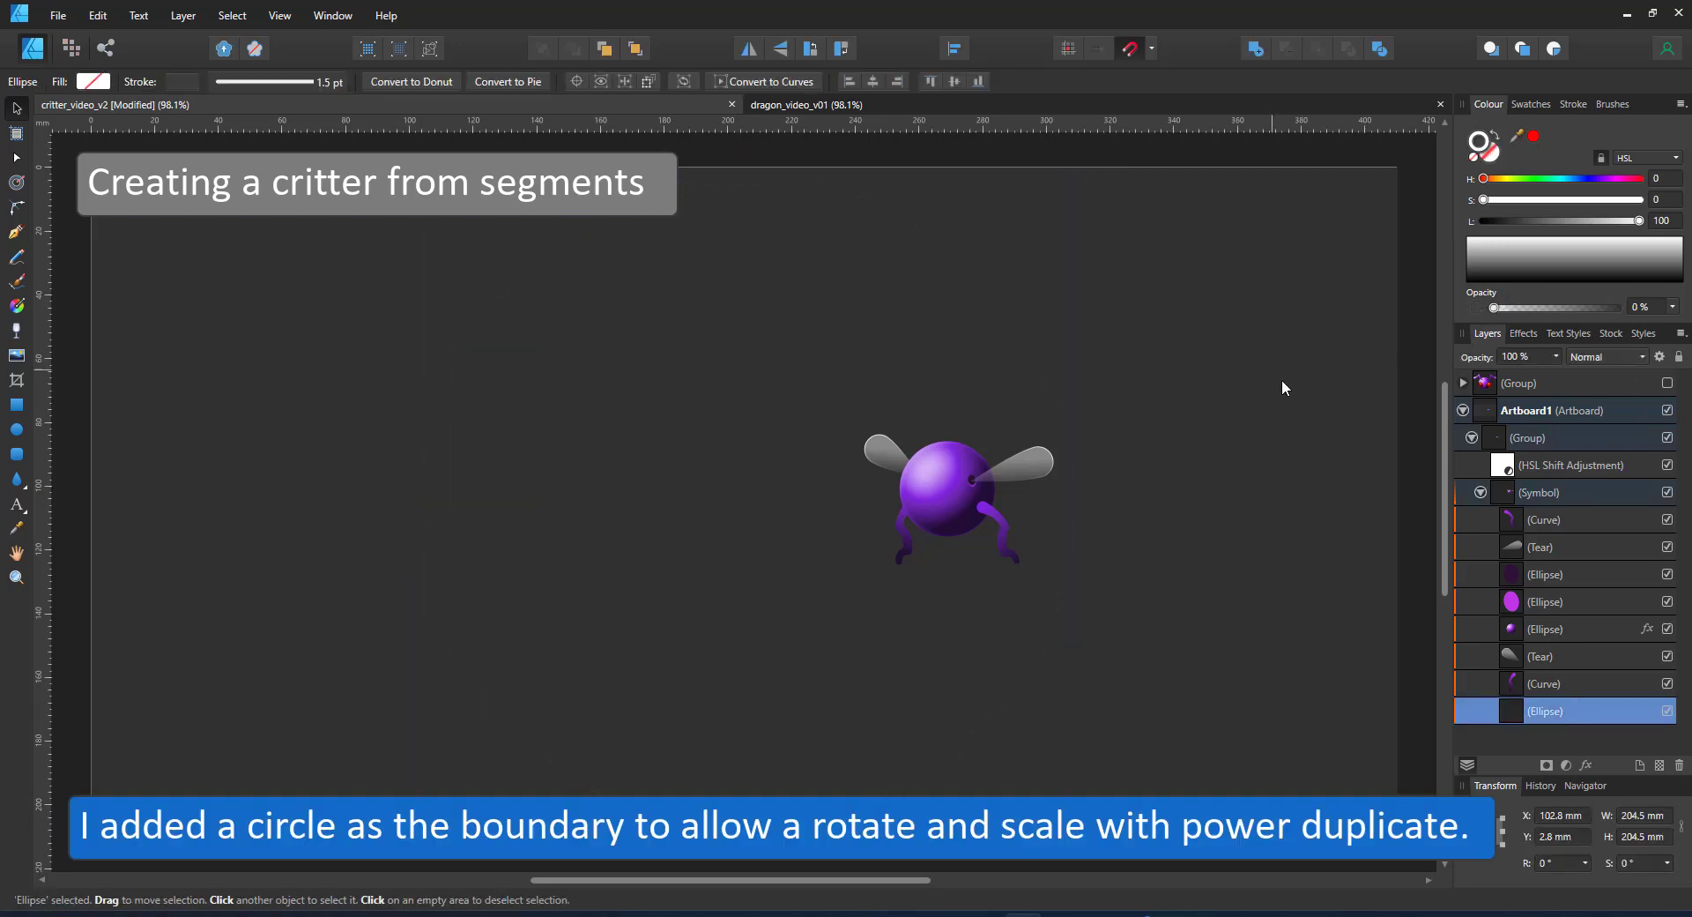
left_click(1540, 631)
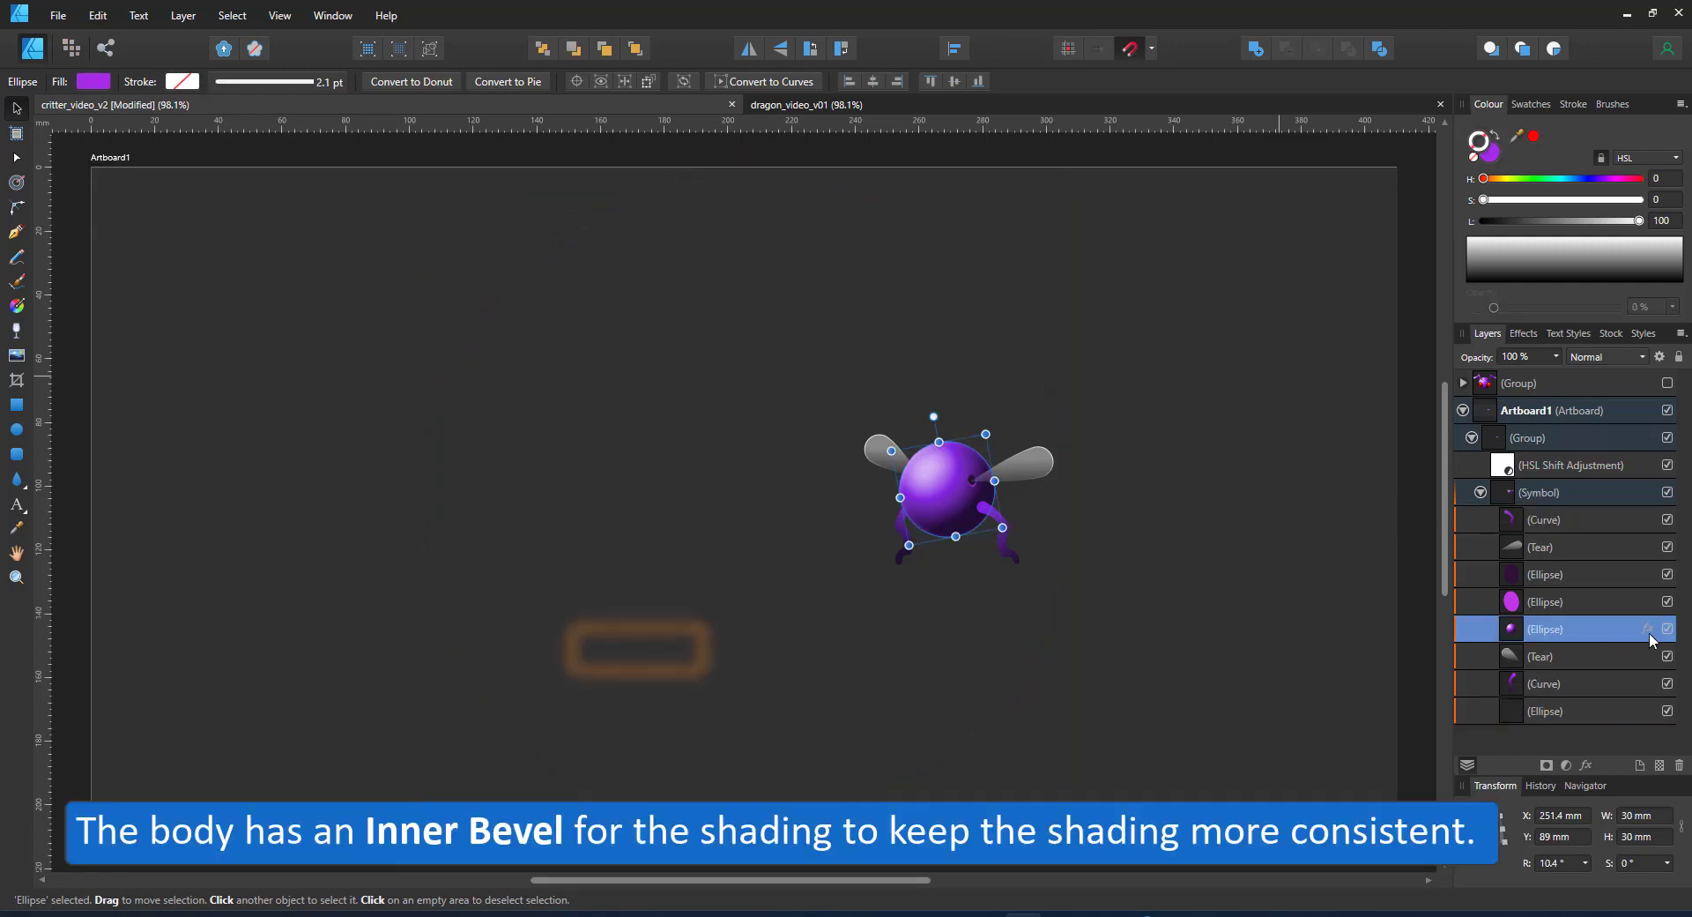
left_click(1647, 628)
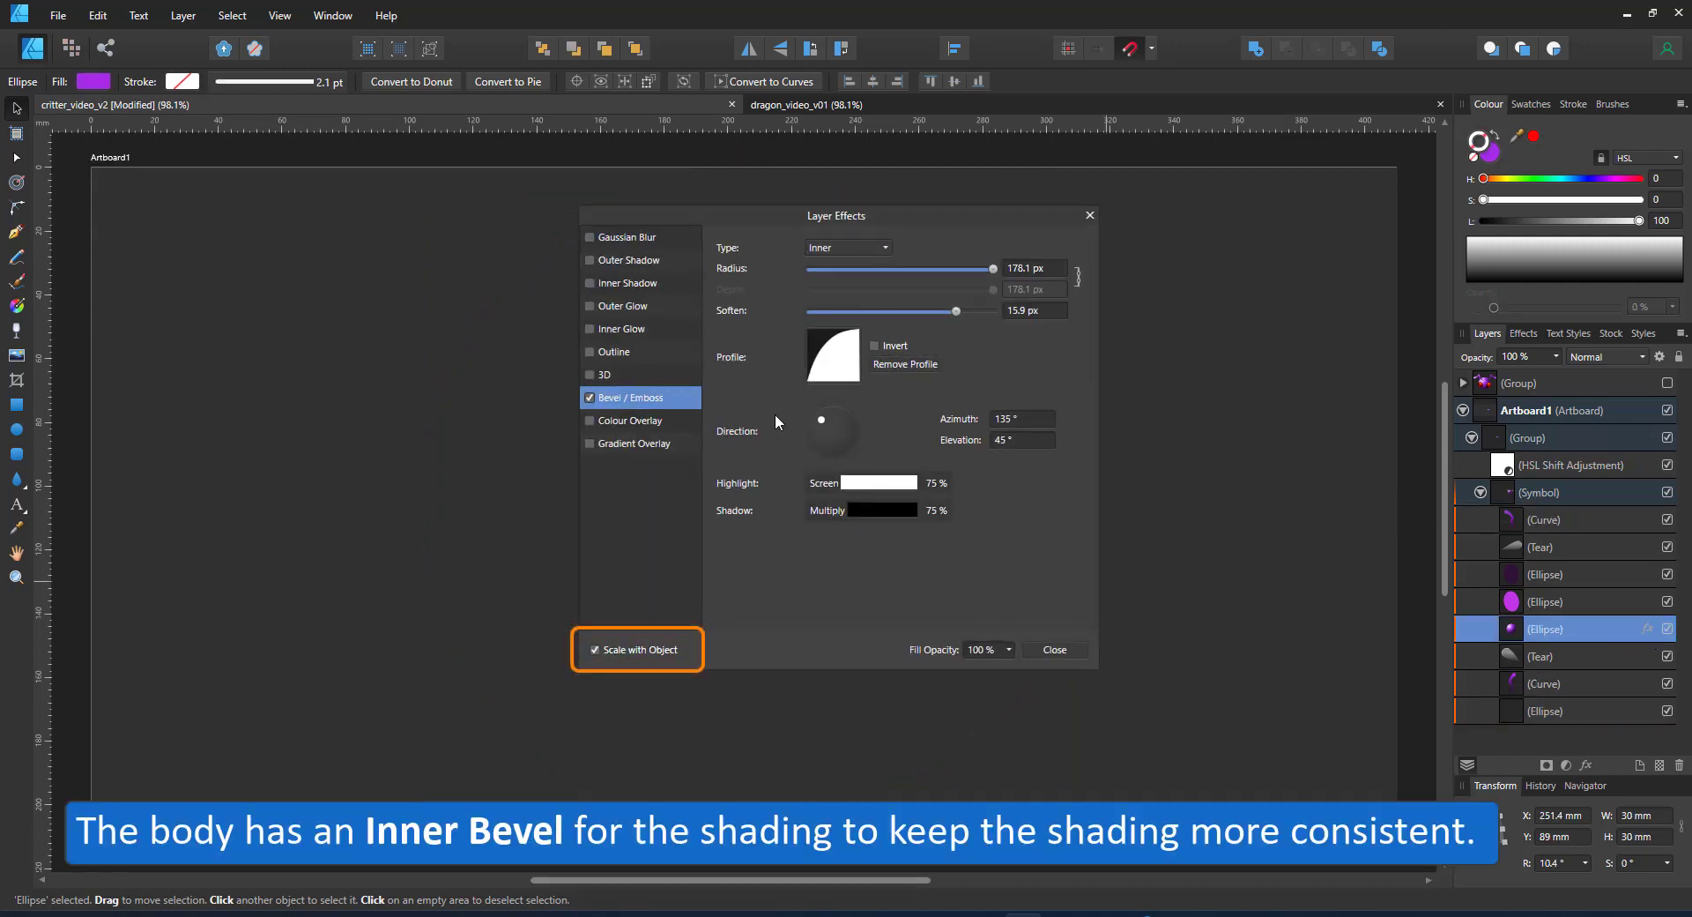
left_click(1089, 215)
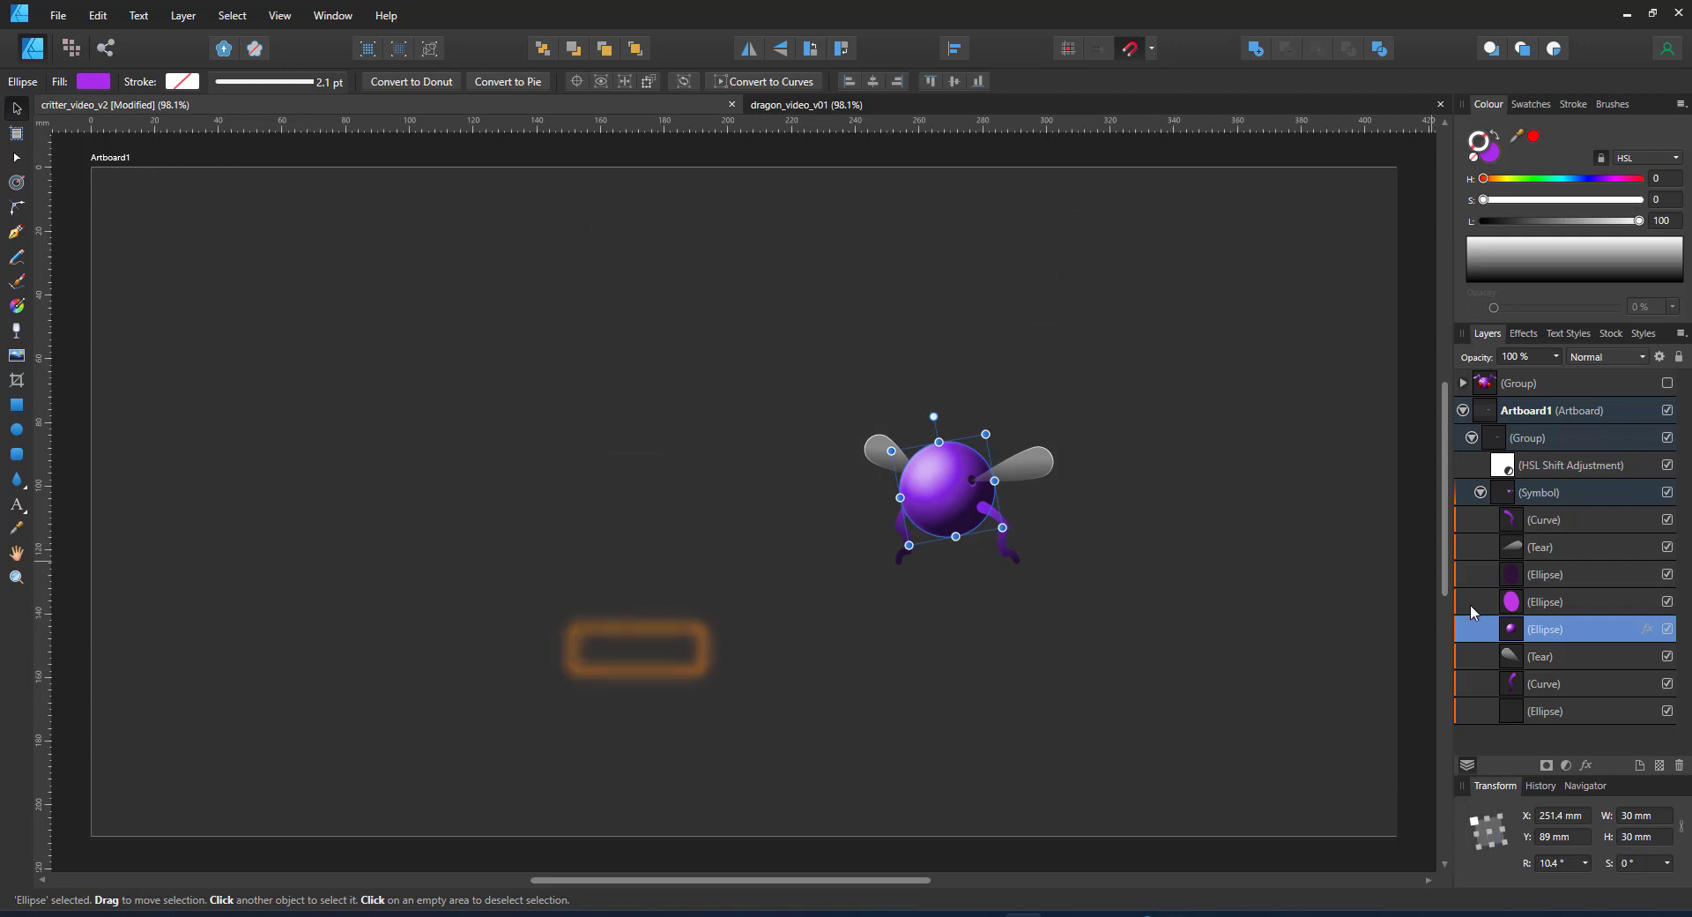
left_click(1481, 492)
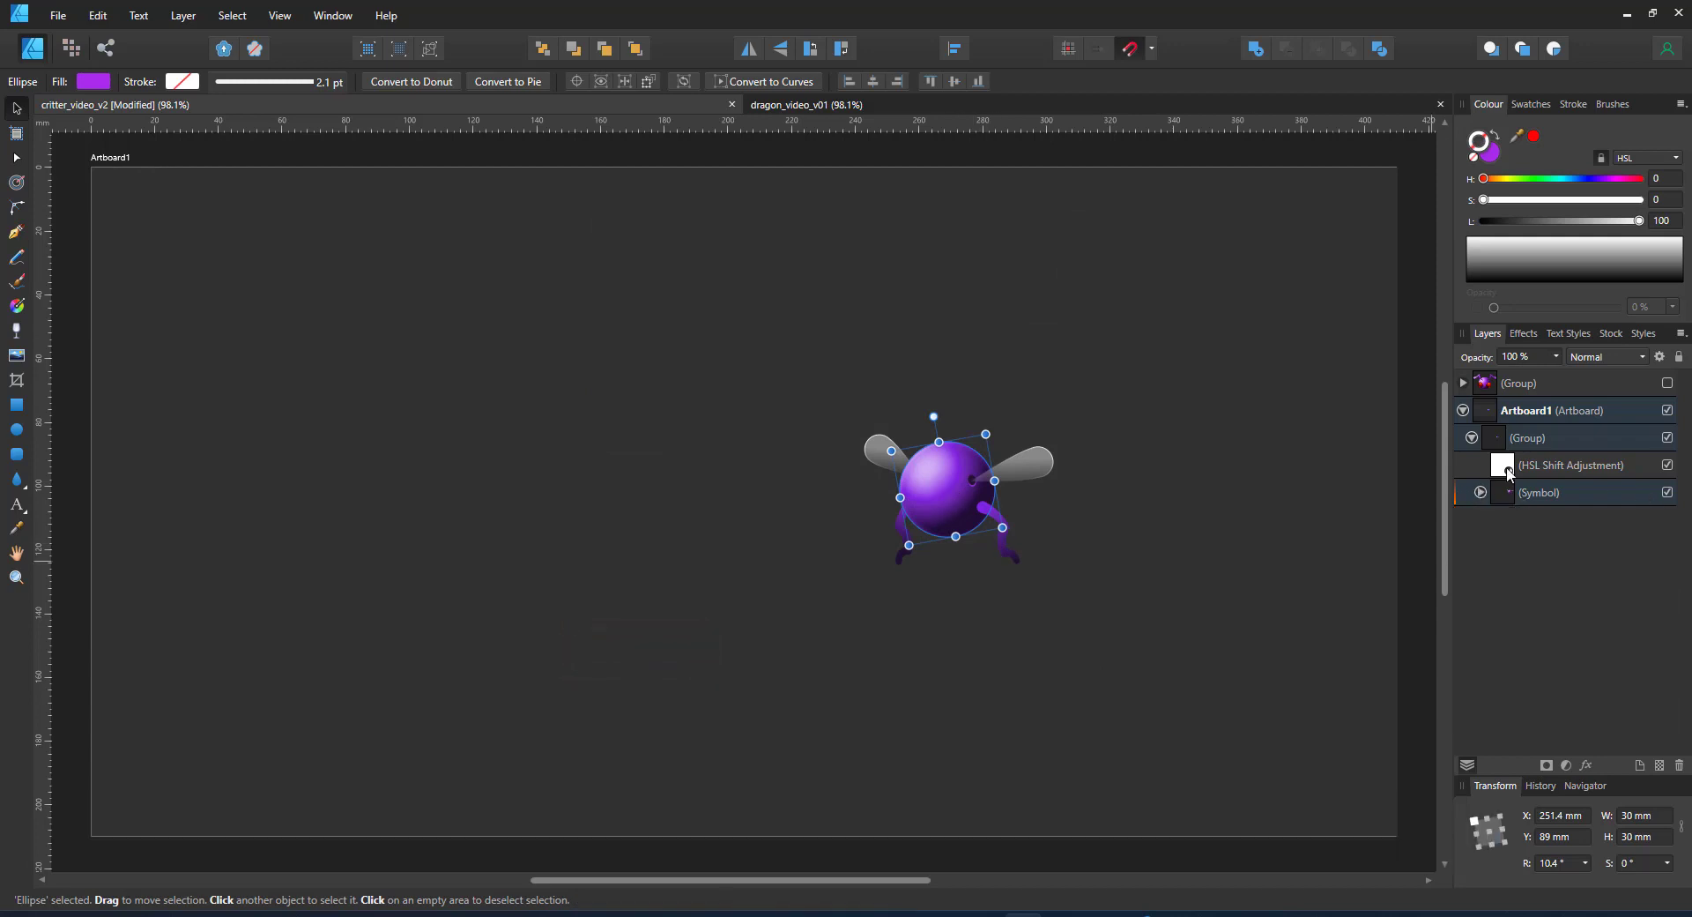
Step: Set the Luminosity Shift of the critter segment's HSL adjustment to -4% and close the adjustment
left_click(1509, 472)
left_click(1509, 472)
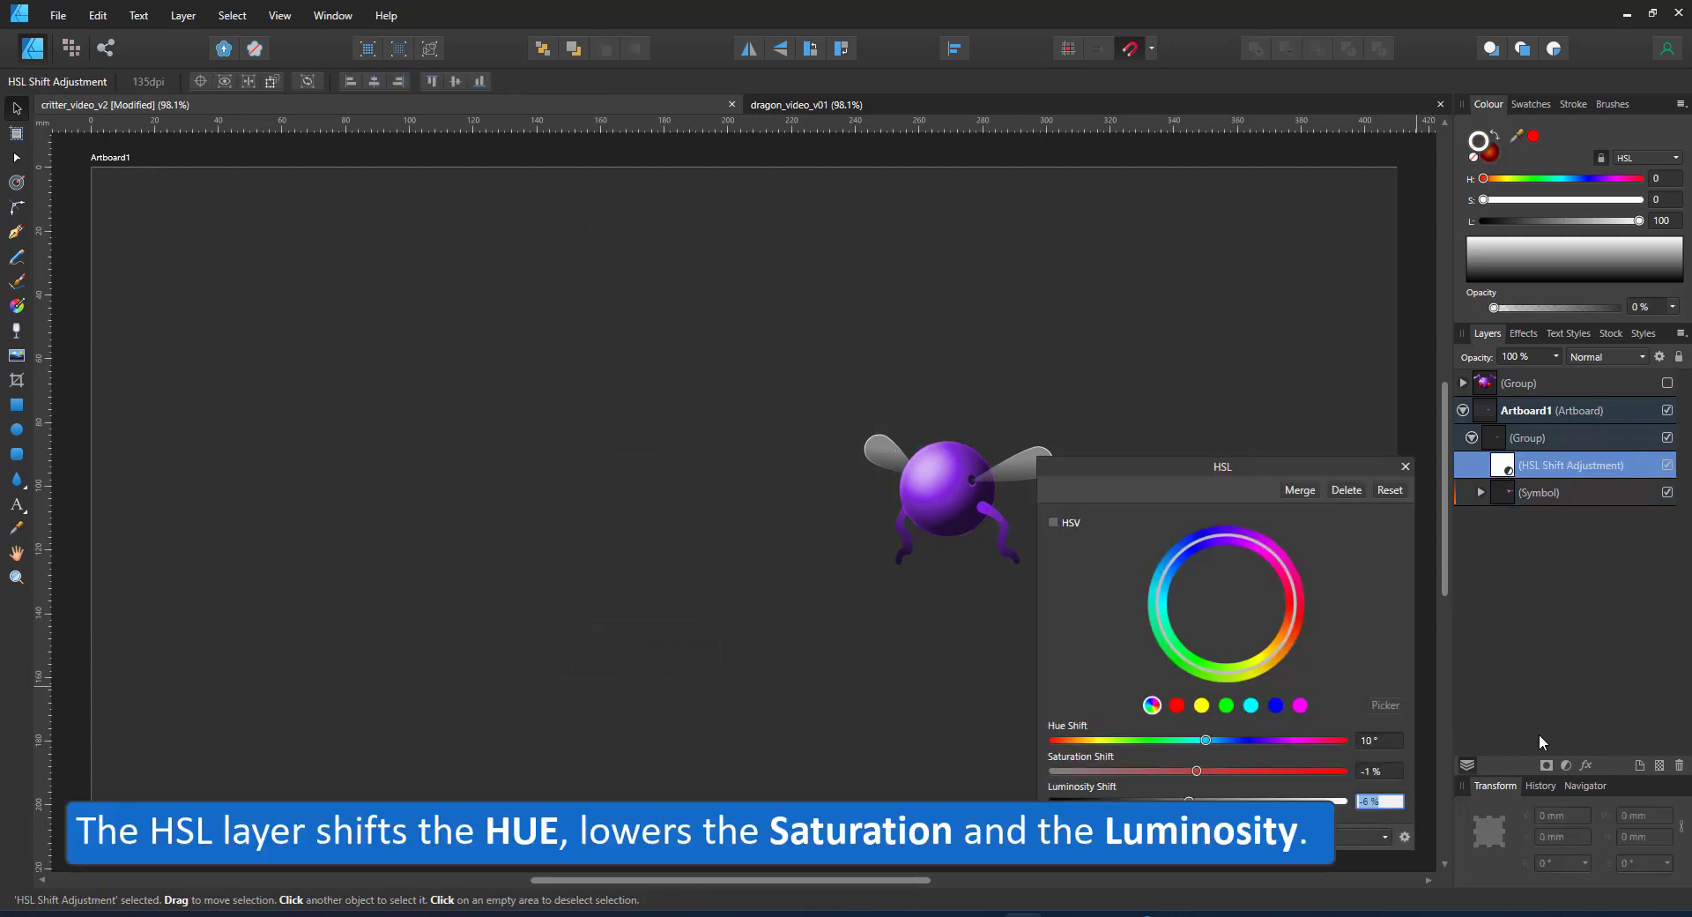
type("-4")
key("Return")
left_click(1404, 465)
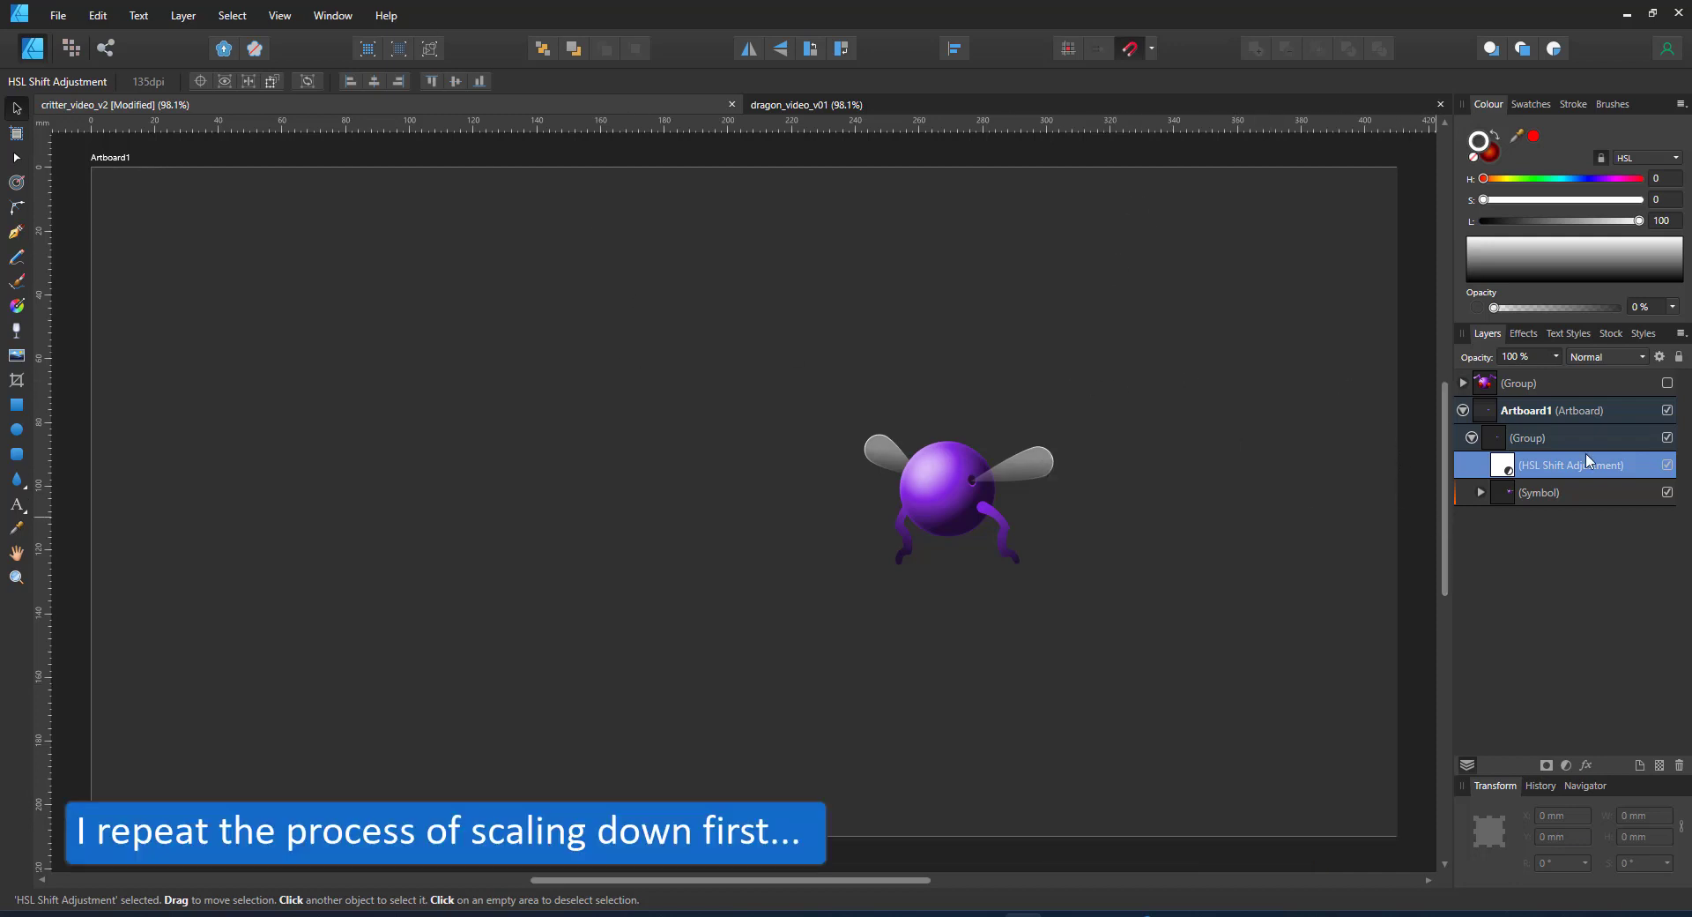
Step: Scale the segment group to about 58 mm around its centre, duplicate it, then rotate the copy about 11° clockwise and enlarge it slightly
left_click(1562, 438)
left_click_drag(1070, 177, 885, 470)
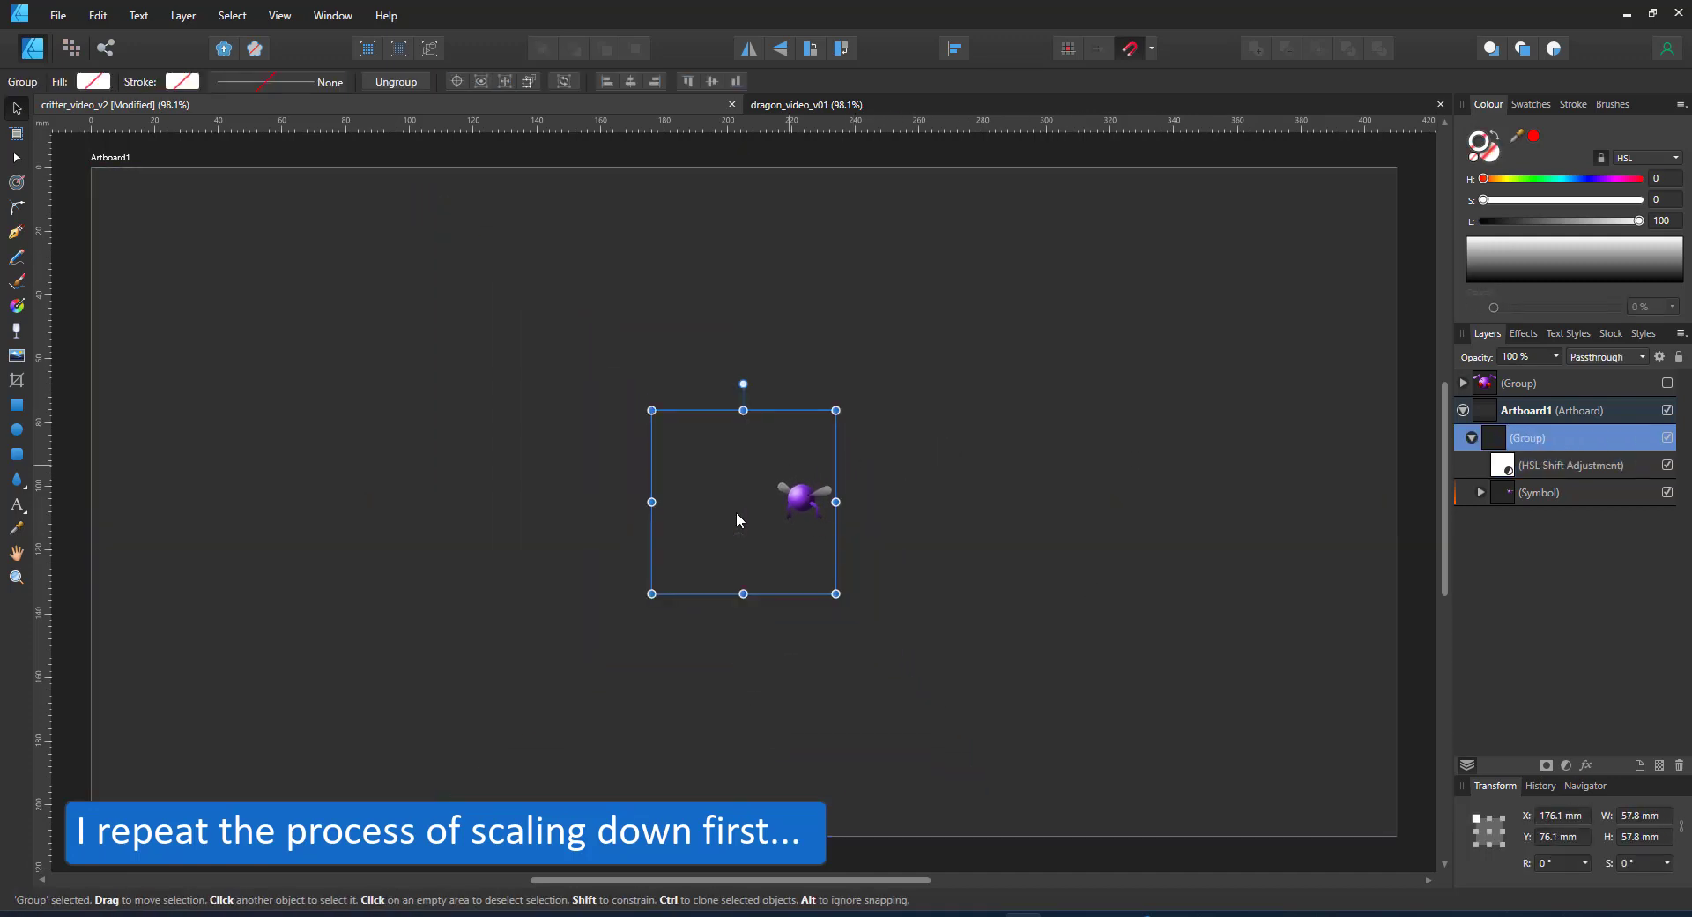
key("ctrl+j")
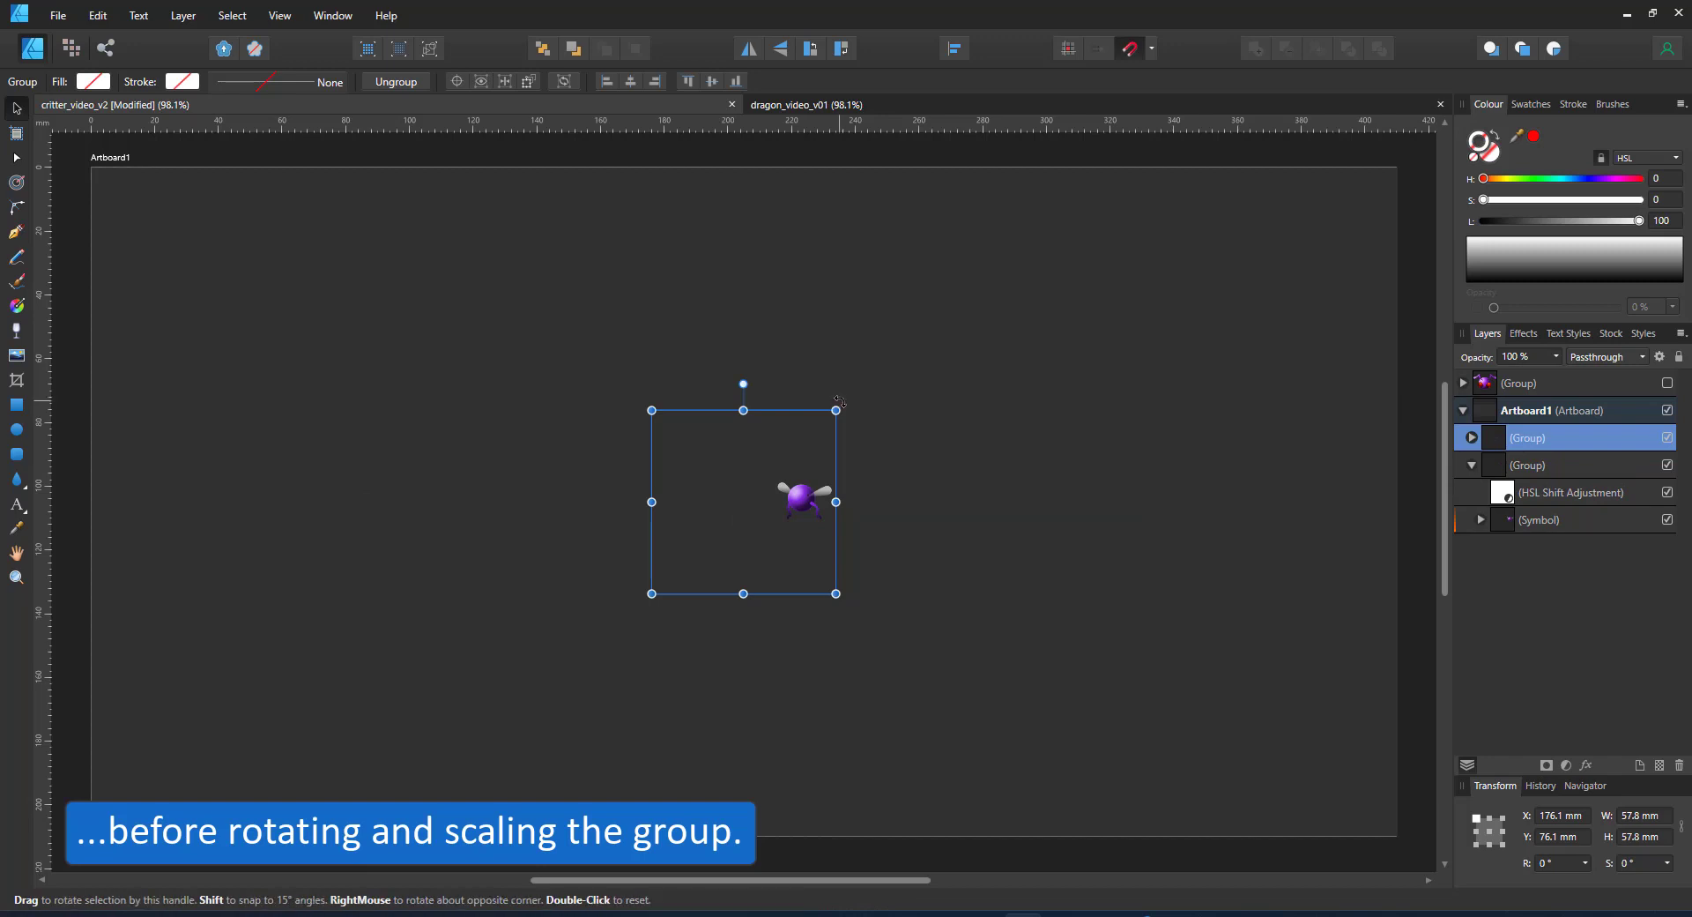
left_click_drag(838, 407, 841, 432)
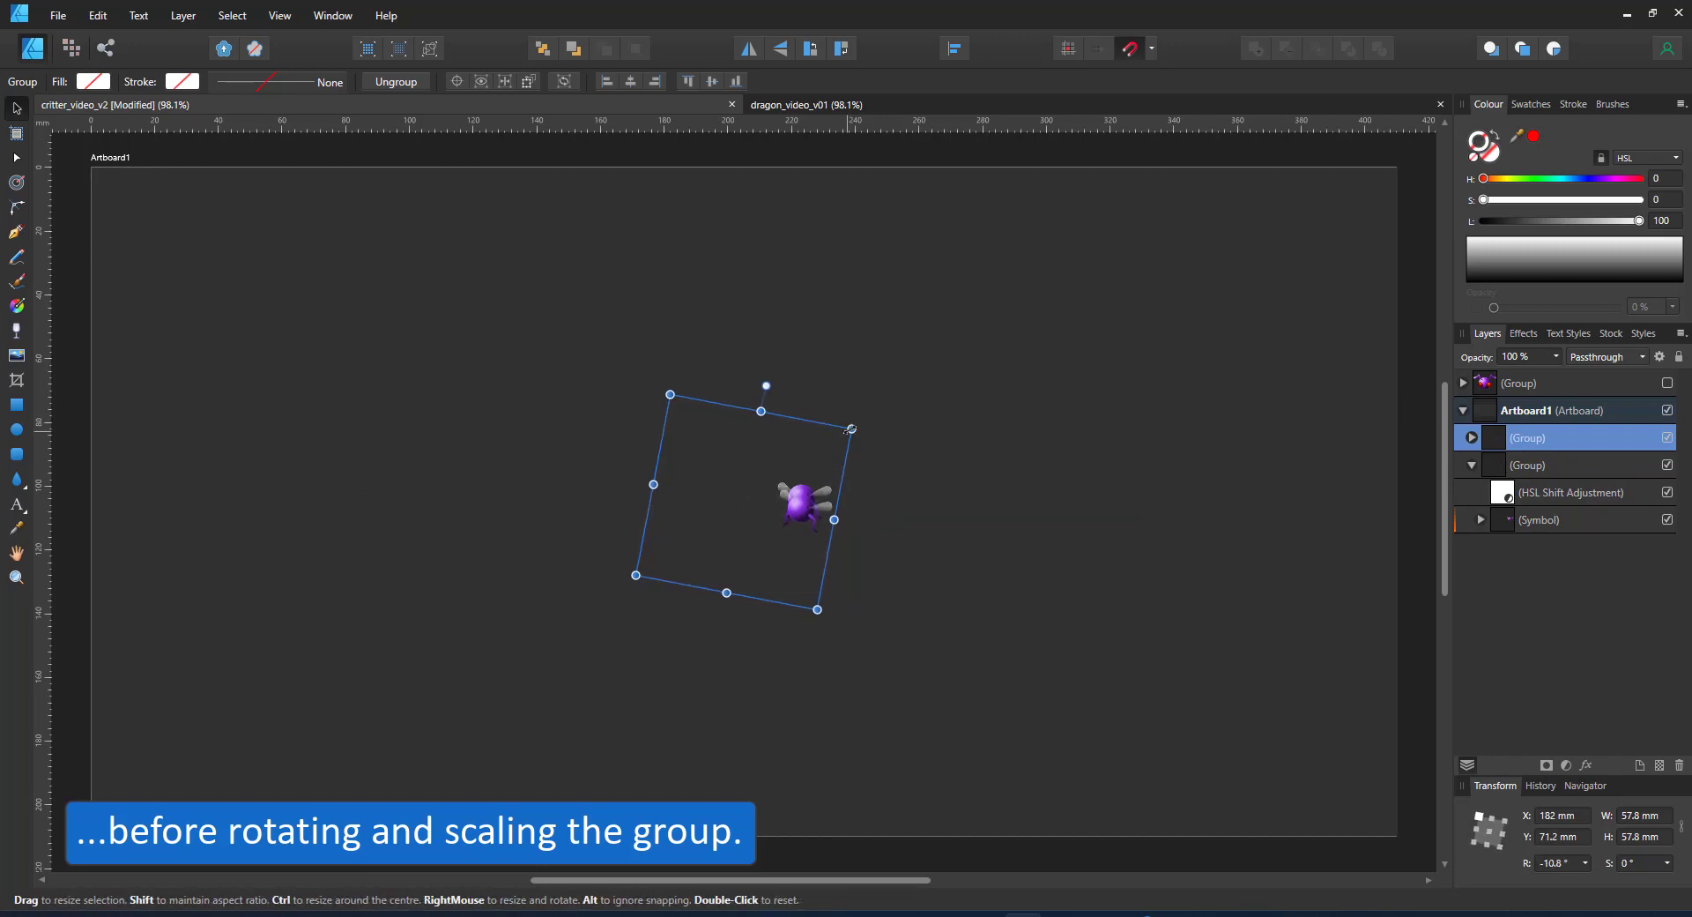
Step: Power-duplicate the rotated and scaled segment repeatedly until 39 groups form a growing spiral body
key("ctrl+j")
key("ctrl+j")
key("ctrl+j")
key("ctrl+j")
key("ctrl+j")
key("ctrl+j")
key("ctrl+j")
key("ctrl+j")
key("ctrl+j")
key("ctrl+j")
key("ctrl+j")
key("ctrl+j")
key("ctrl+j")
key("ctrl+j")
key("ctrl+j")
key("ctrl+j")
key("ctrl+j")
key("ctrl+j")
key("ctrl+j")
key("ctrl+j")
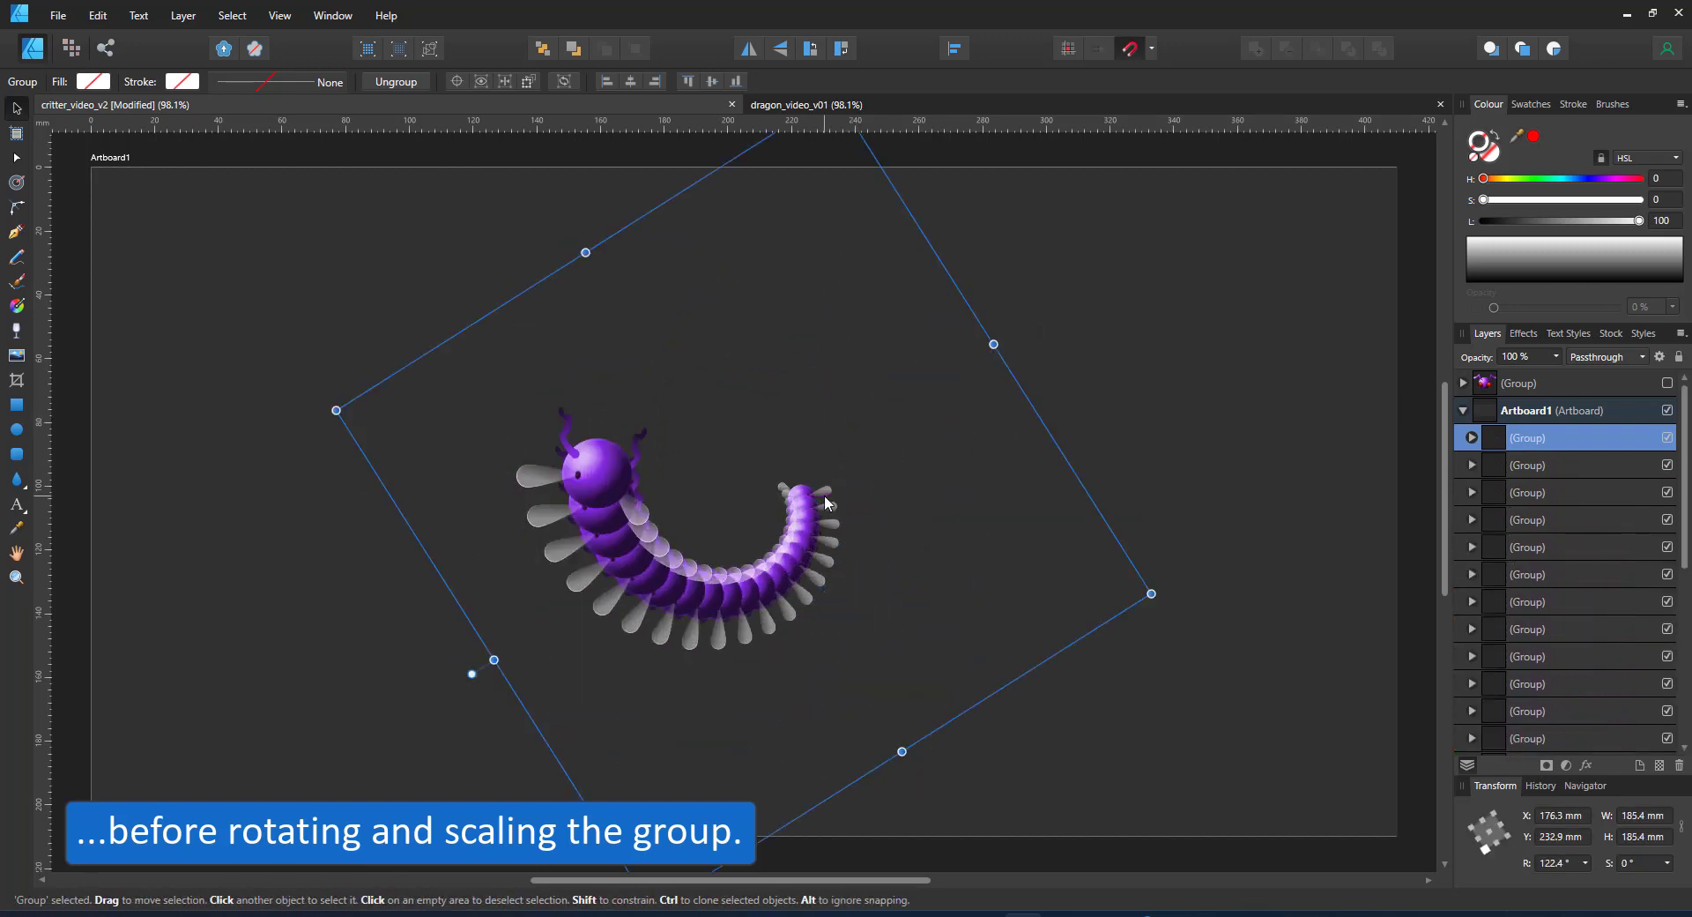
key("ctrl+j")
key("ctrl+j")
key("ctrl+j")
key("ctrl+j")
key("ctrl+j")
key("ctrl+j")
key("ctrl+j")
key("ctrl+j")
key("ctrl+j")
key("ctrl+j")
key("ctrl+j")
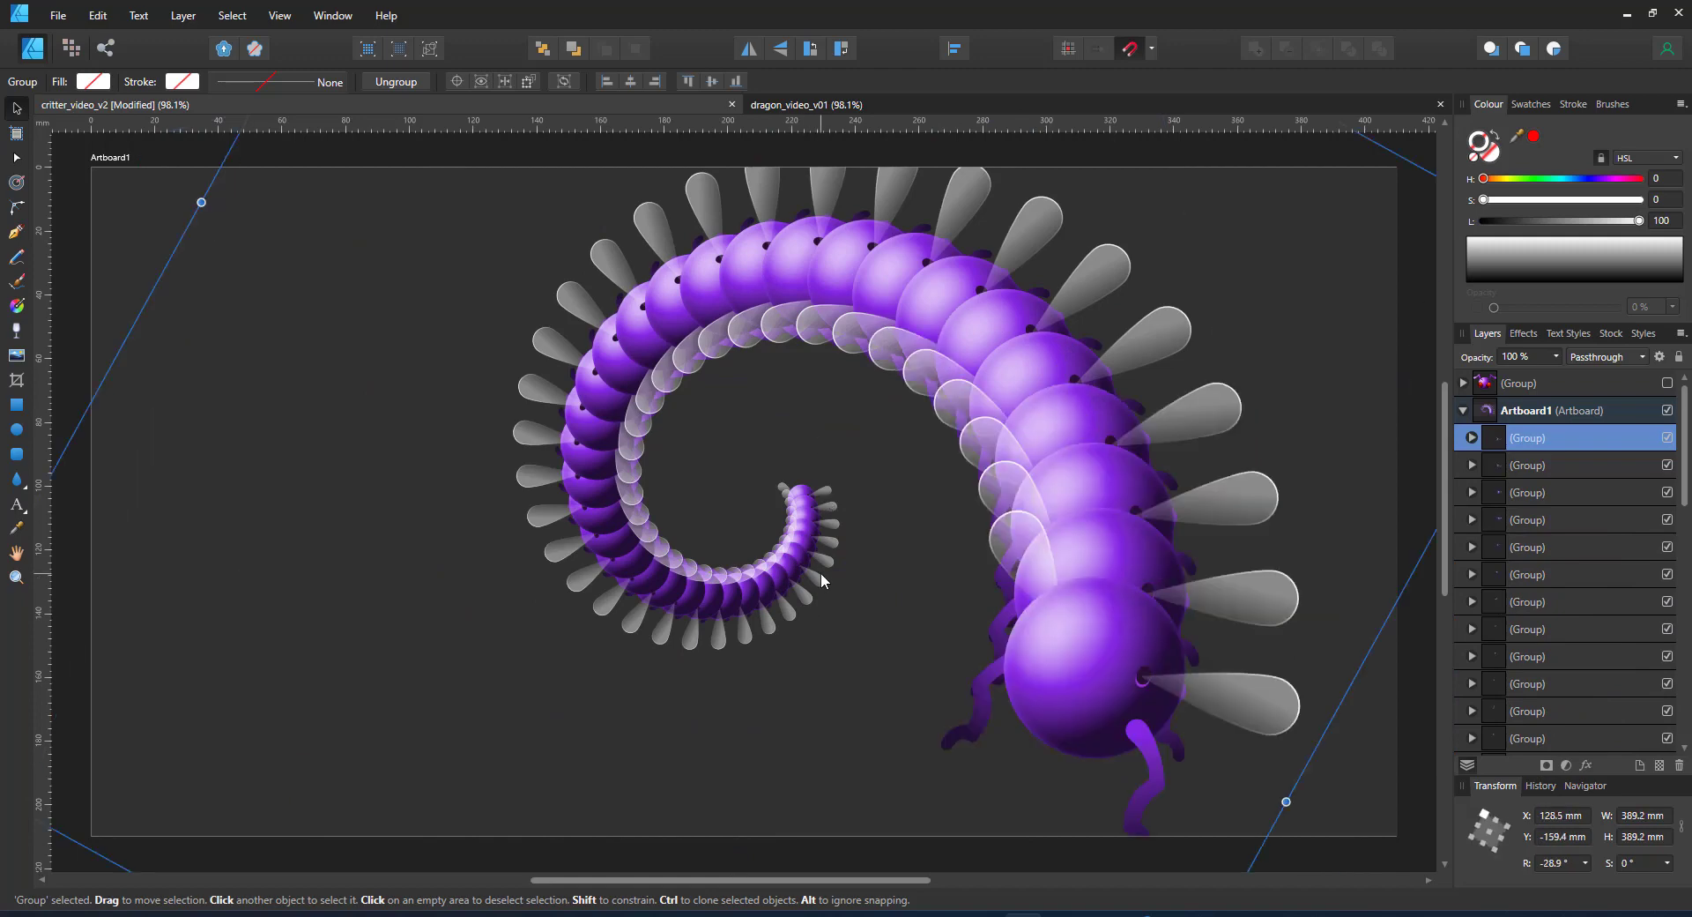
key("ctrl+j")
key("ctrl+j")
Step: Select all 39 segment groups, scale and reposition the spiral so it fits inside the artboard, and deselect
key("ctrl+a")
scroll(1058, 612, "down", 4)
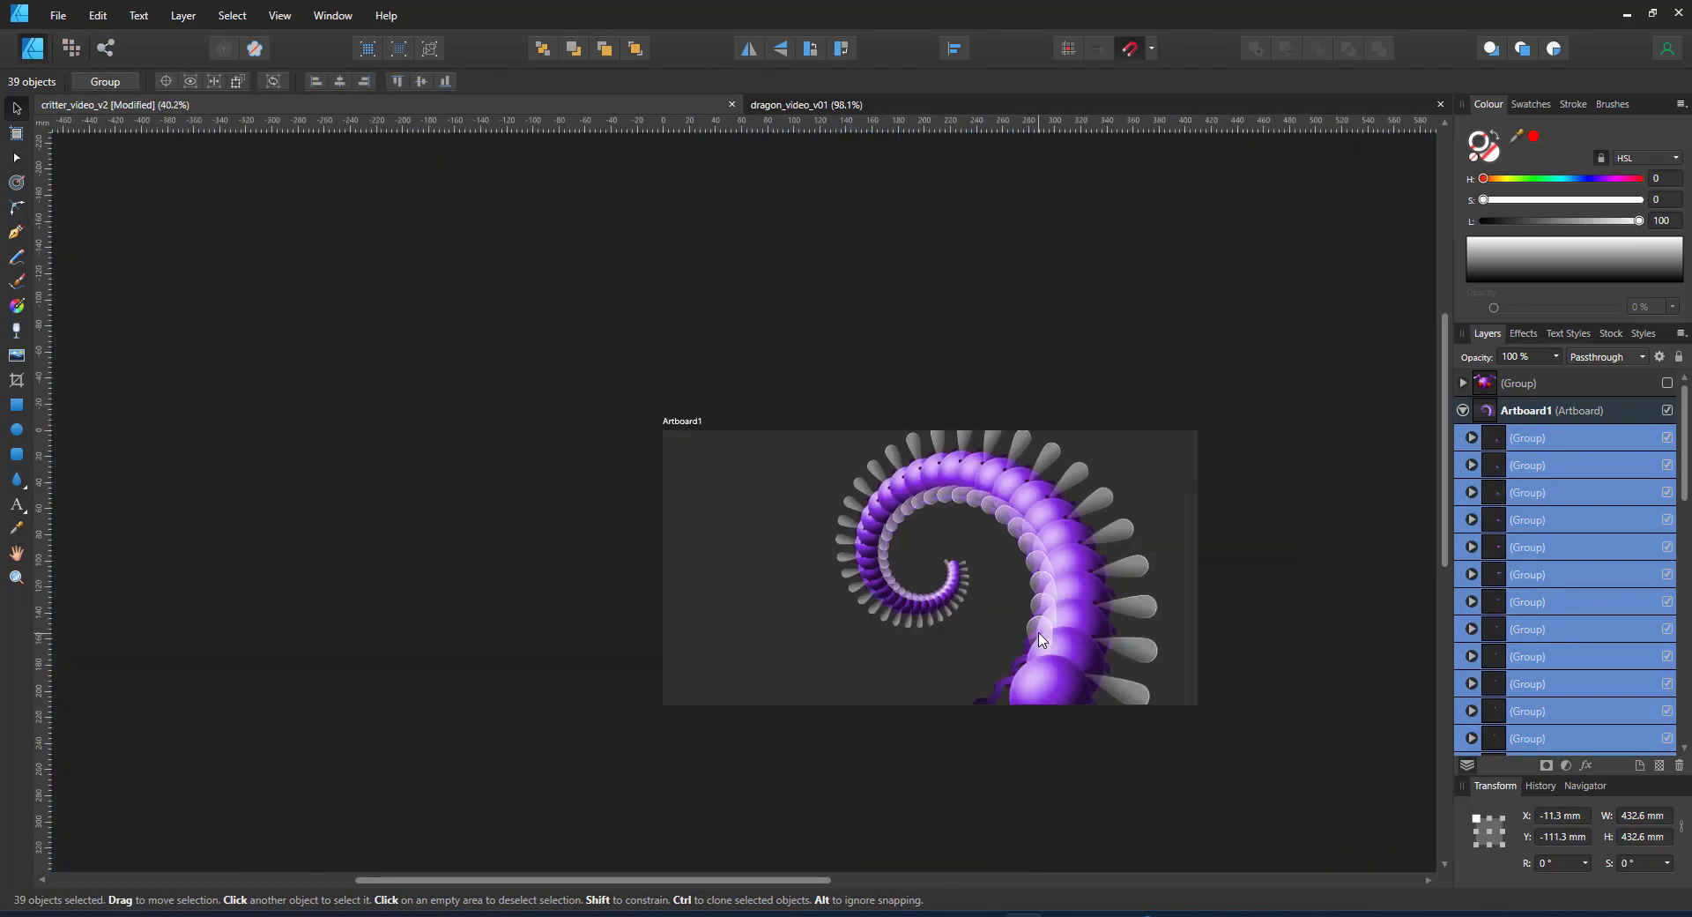
left_click_drag(1221, 275, 1051, 305)
key("ctrl+0")
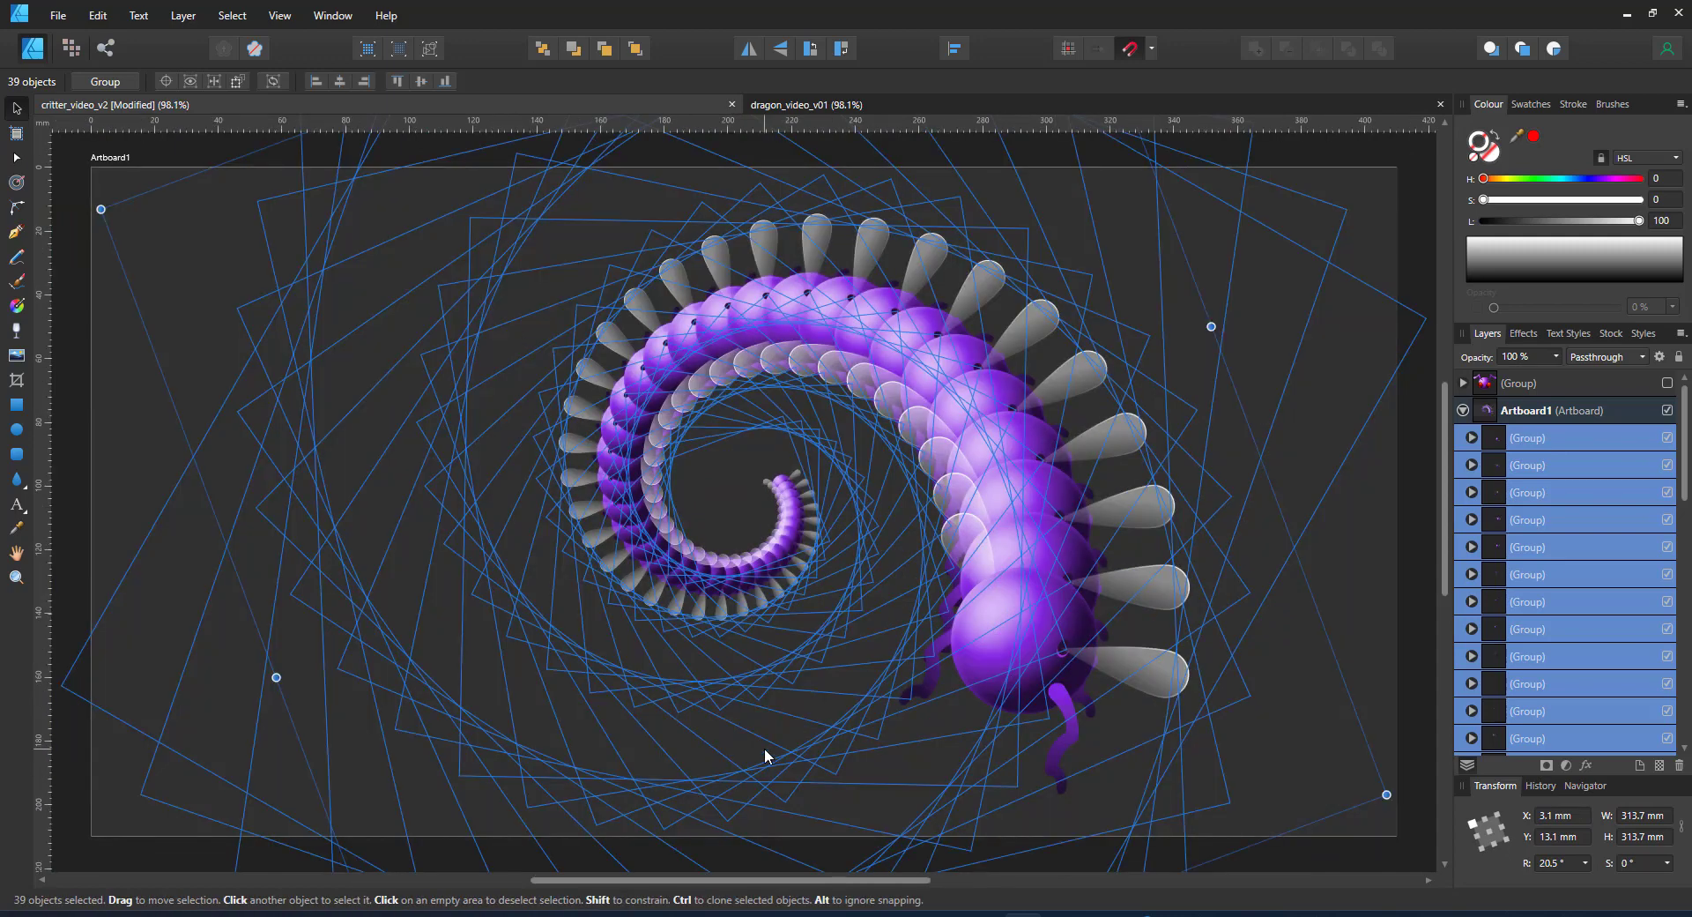
left_click(898, 716)
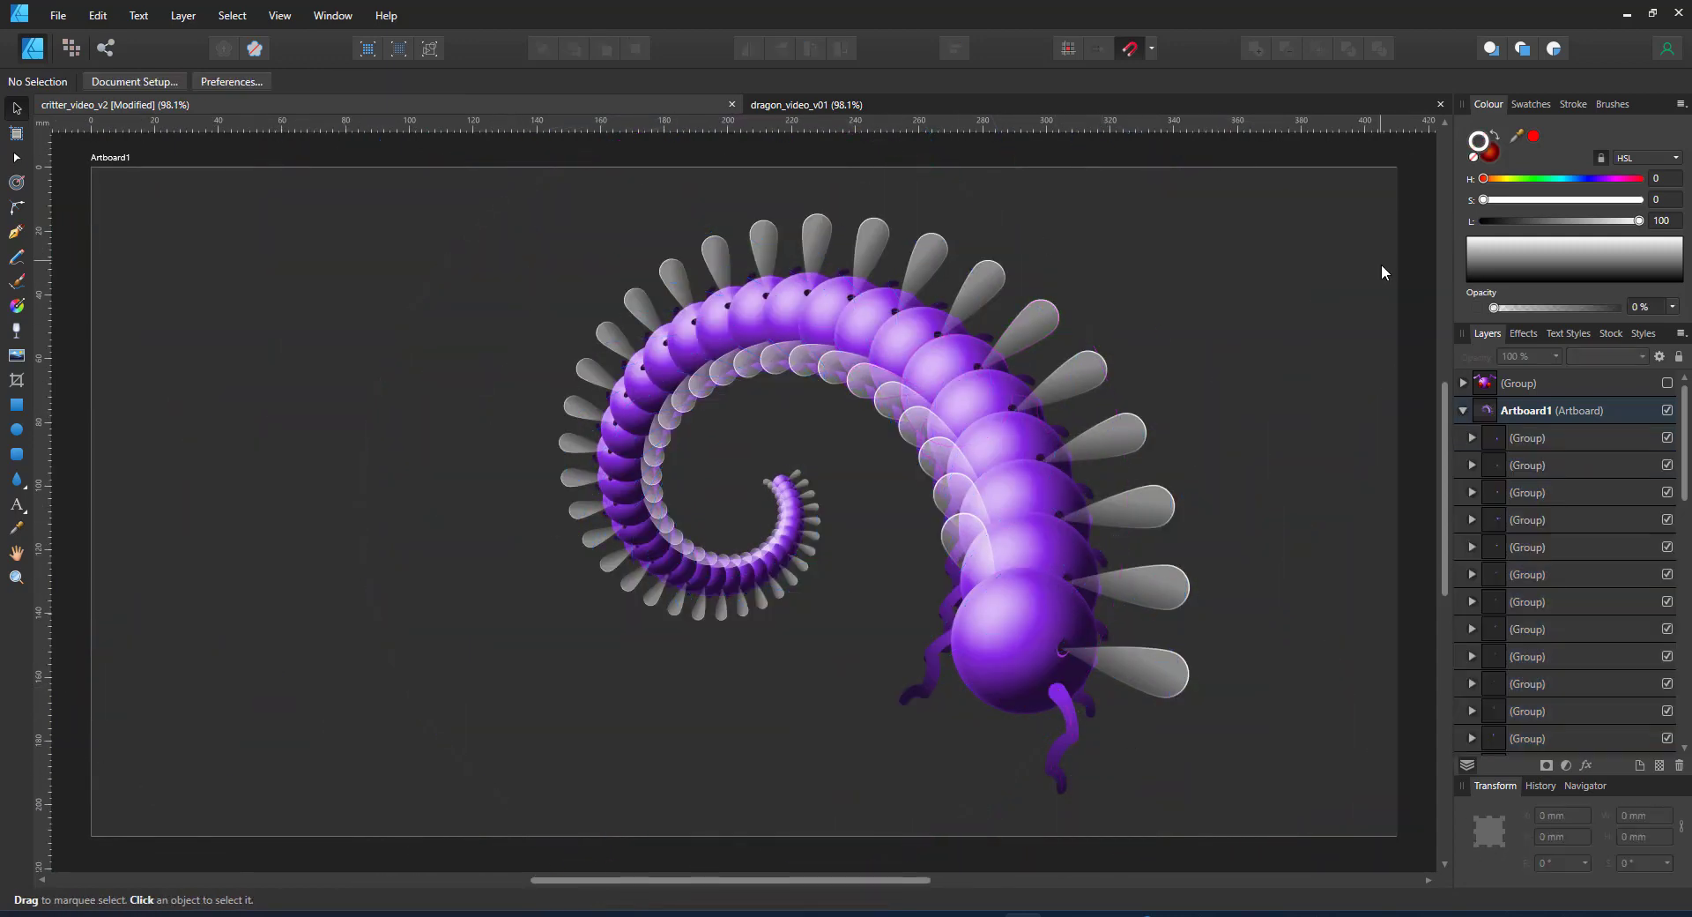
Step: Move the critter's inner-side wing outward and rotate it within the front segment's symbol so every segment's wing changes
left_click(975, 549, "ctrl")
left_click_drag(975, 552, 947, 568)
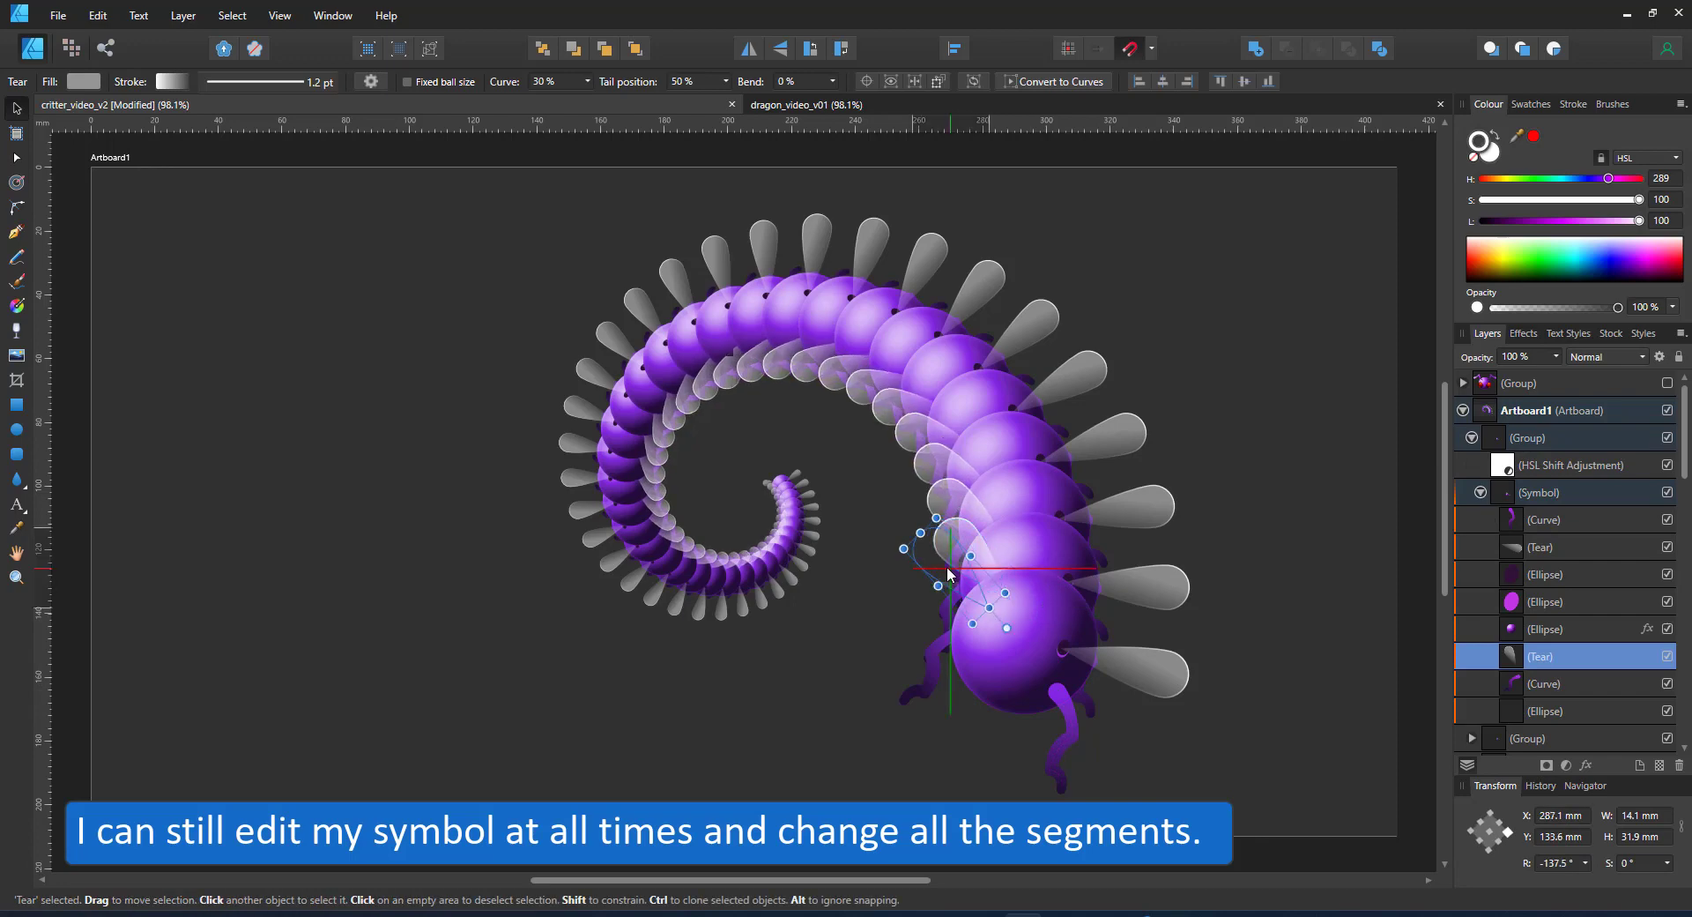
left_click_drag(1007, 627, 1019, 612)
left_click_drag(946, 568, 938, 592)
Step: Reposition the front segment's inner leg, rotate and shift its outer leg, and deselect
left_click_drag(933, 686, 934, 700)
left_click(1068, 737)
left_click_drag(1077, 796, 1104, 781)
left_click_drag(1042, 714, 1070, 702)
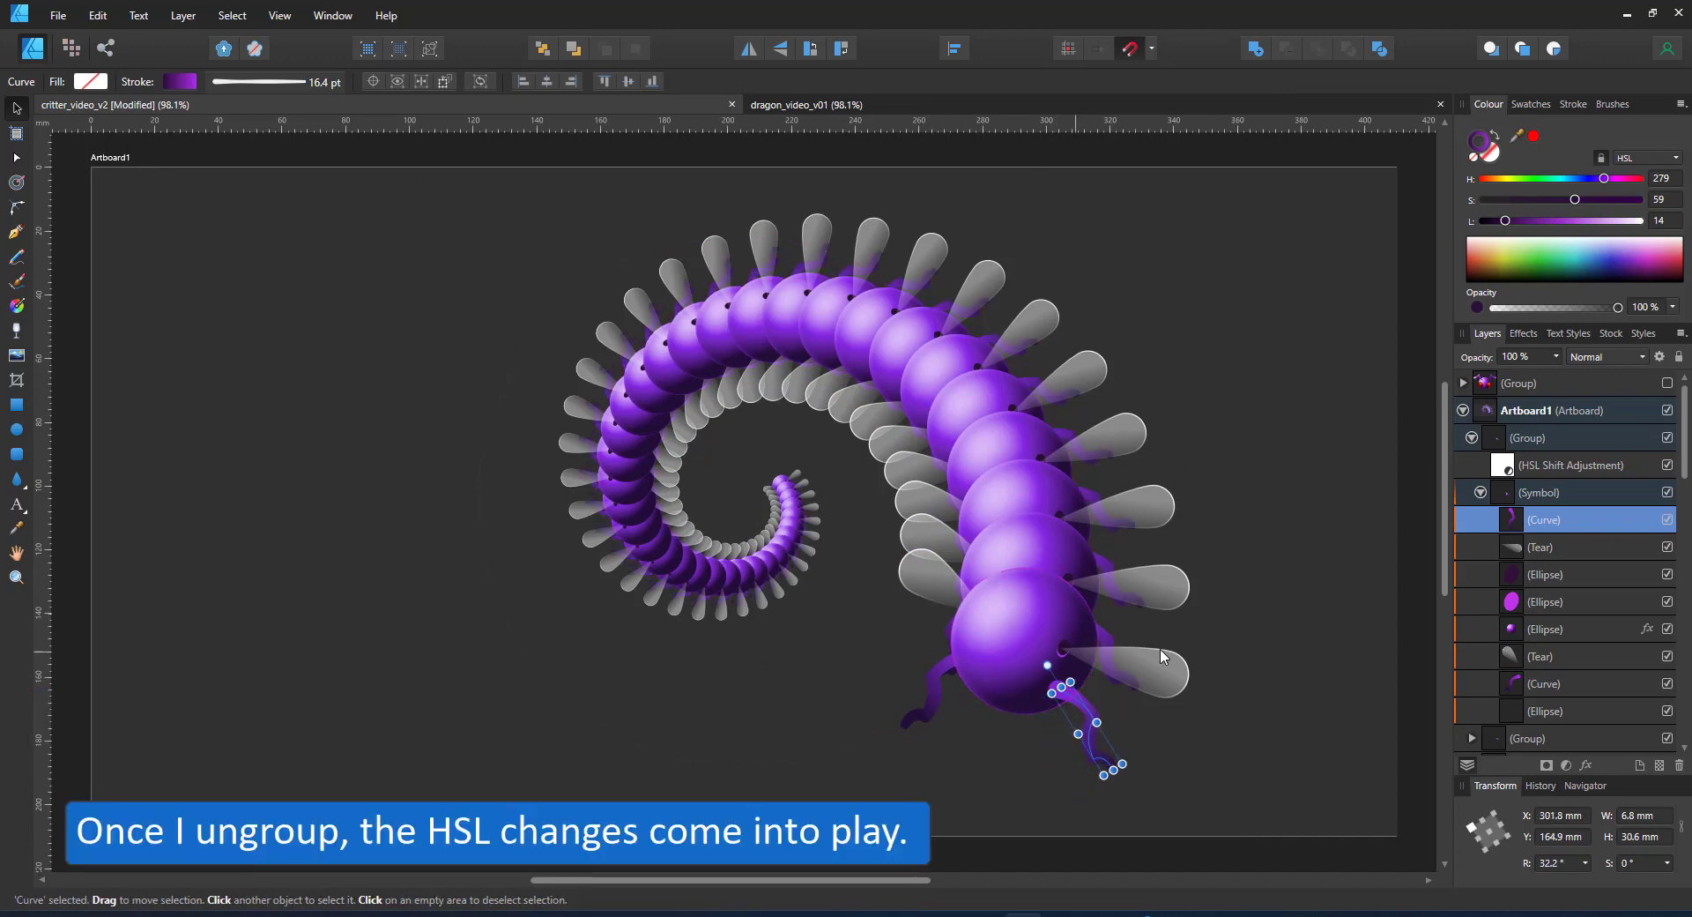
left_click(1132, 684)
left_click(1096, 714)
left_click(1262, 722)
Step: Select all segment groups, ungroup them so the HSL adjustments stack, and deselect
key("ctrl+a")
key("ctrl+shift+g")
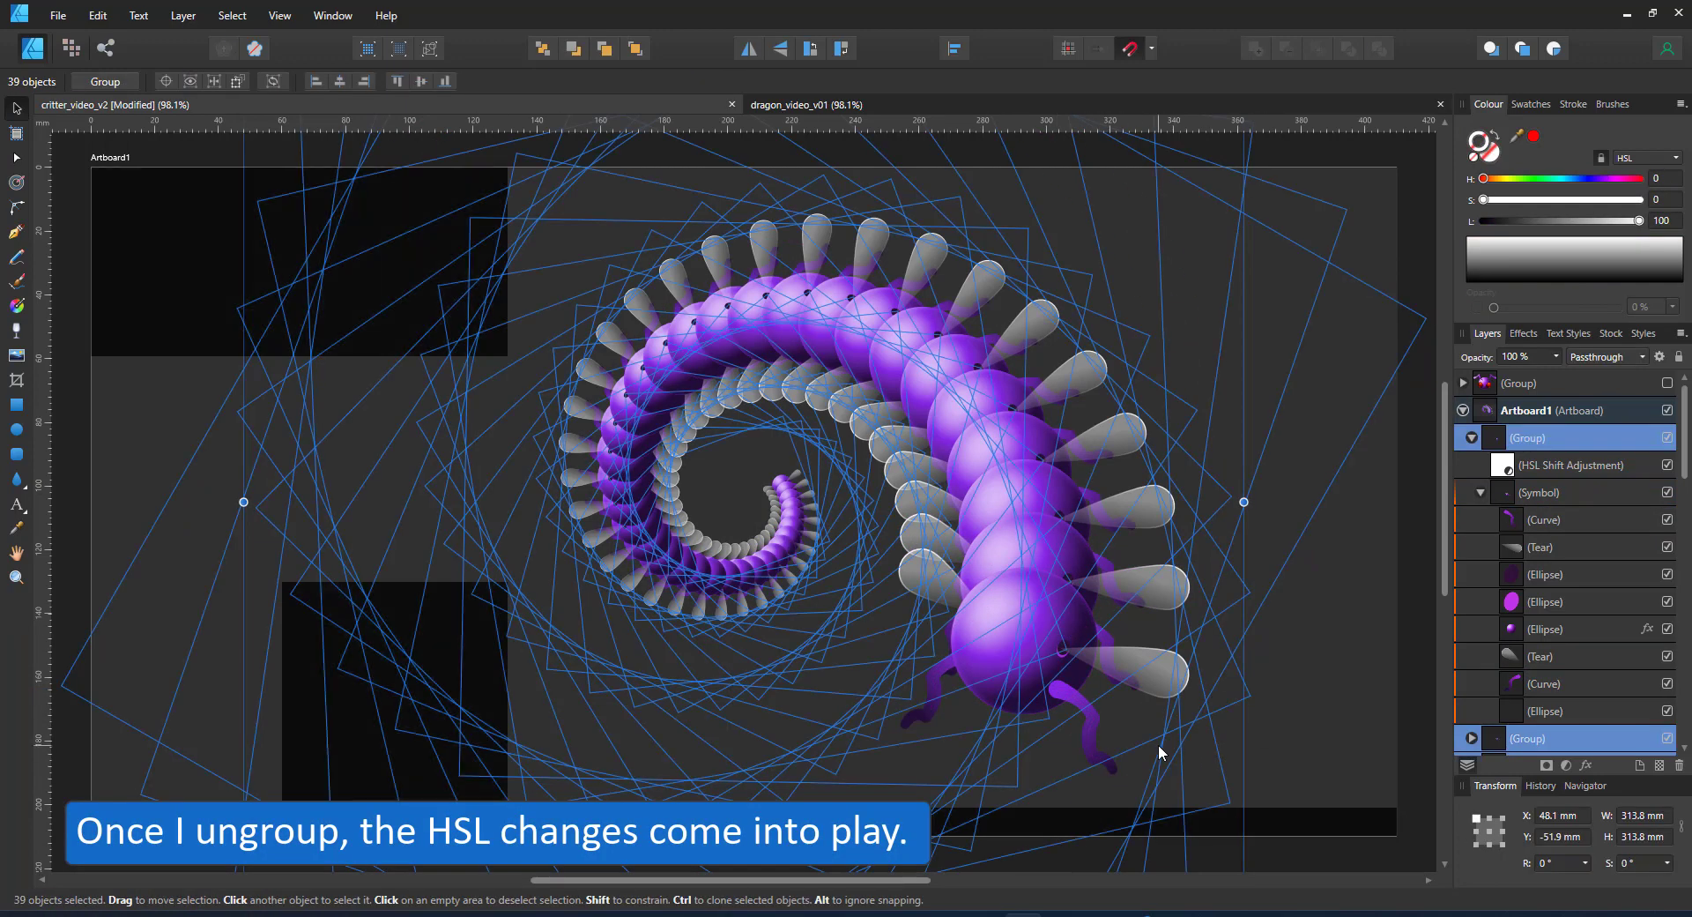
left_click(1379, 624)
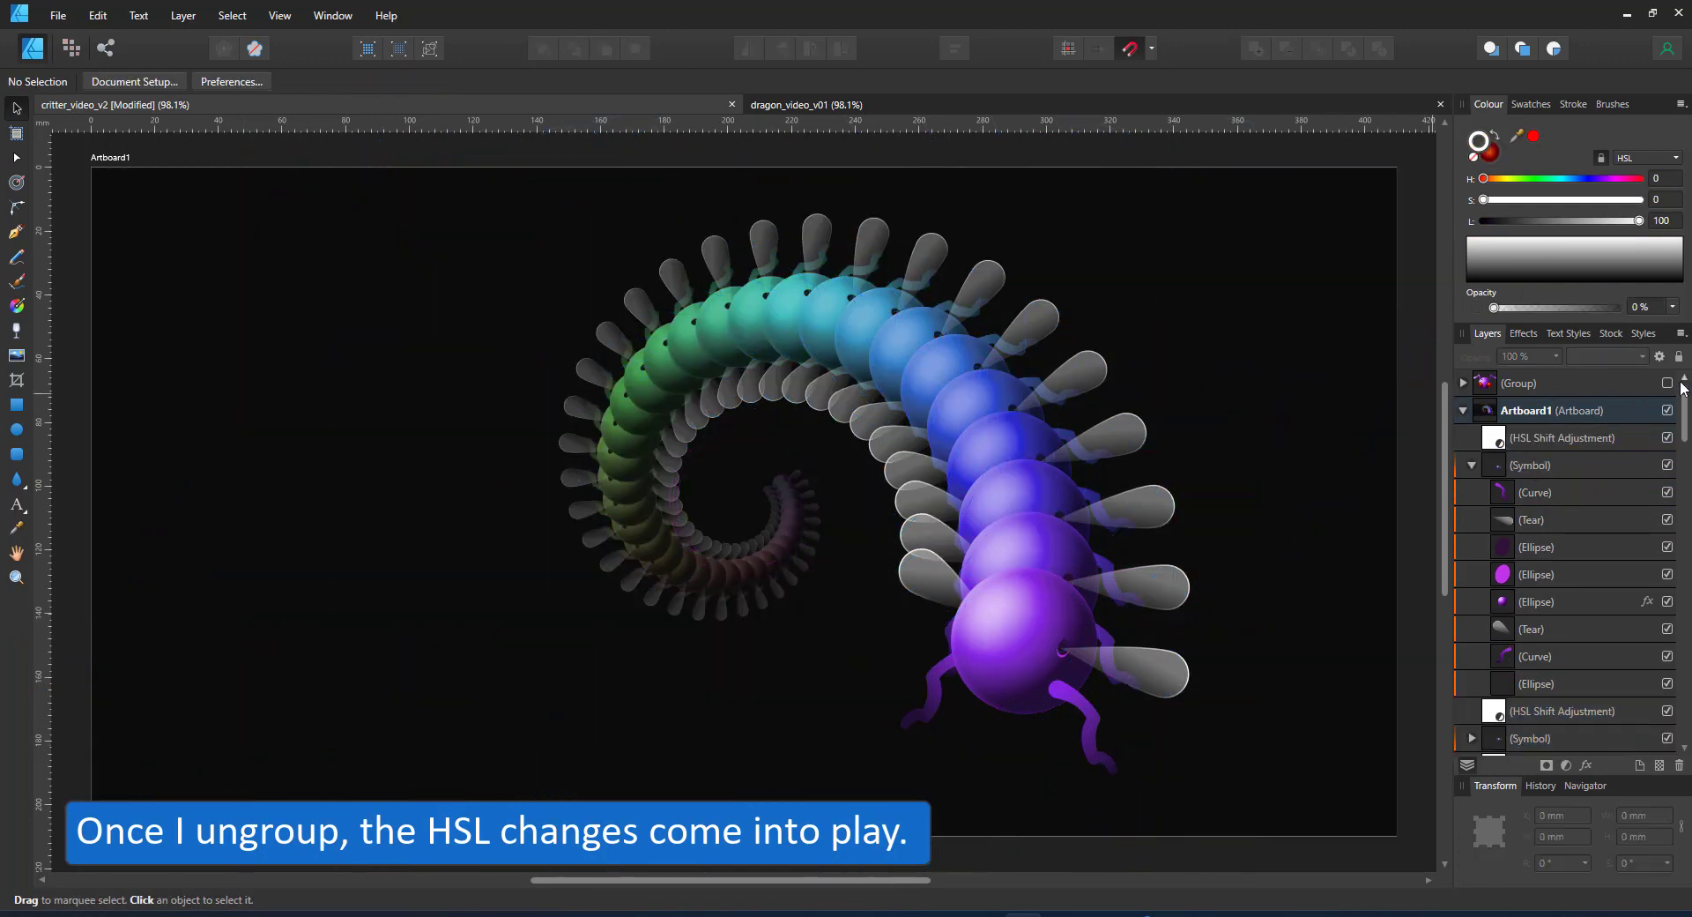
Step: Show the hidden head group, move it over the critter's front segment, and scale it to about 91 × 68 mm
left_click(1548, 382)
left_click_drag(905, 880, 1018, 896)
left_click_drag(1124, 423, 781, 640)
left_click_drag(1015, 501, 991, 518)
left_click_drag(884, 629, 766, 686)
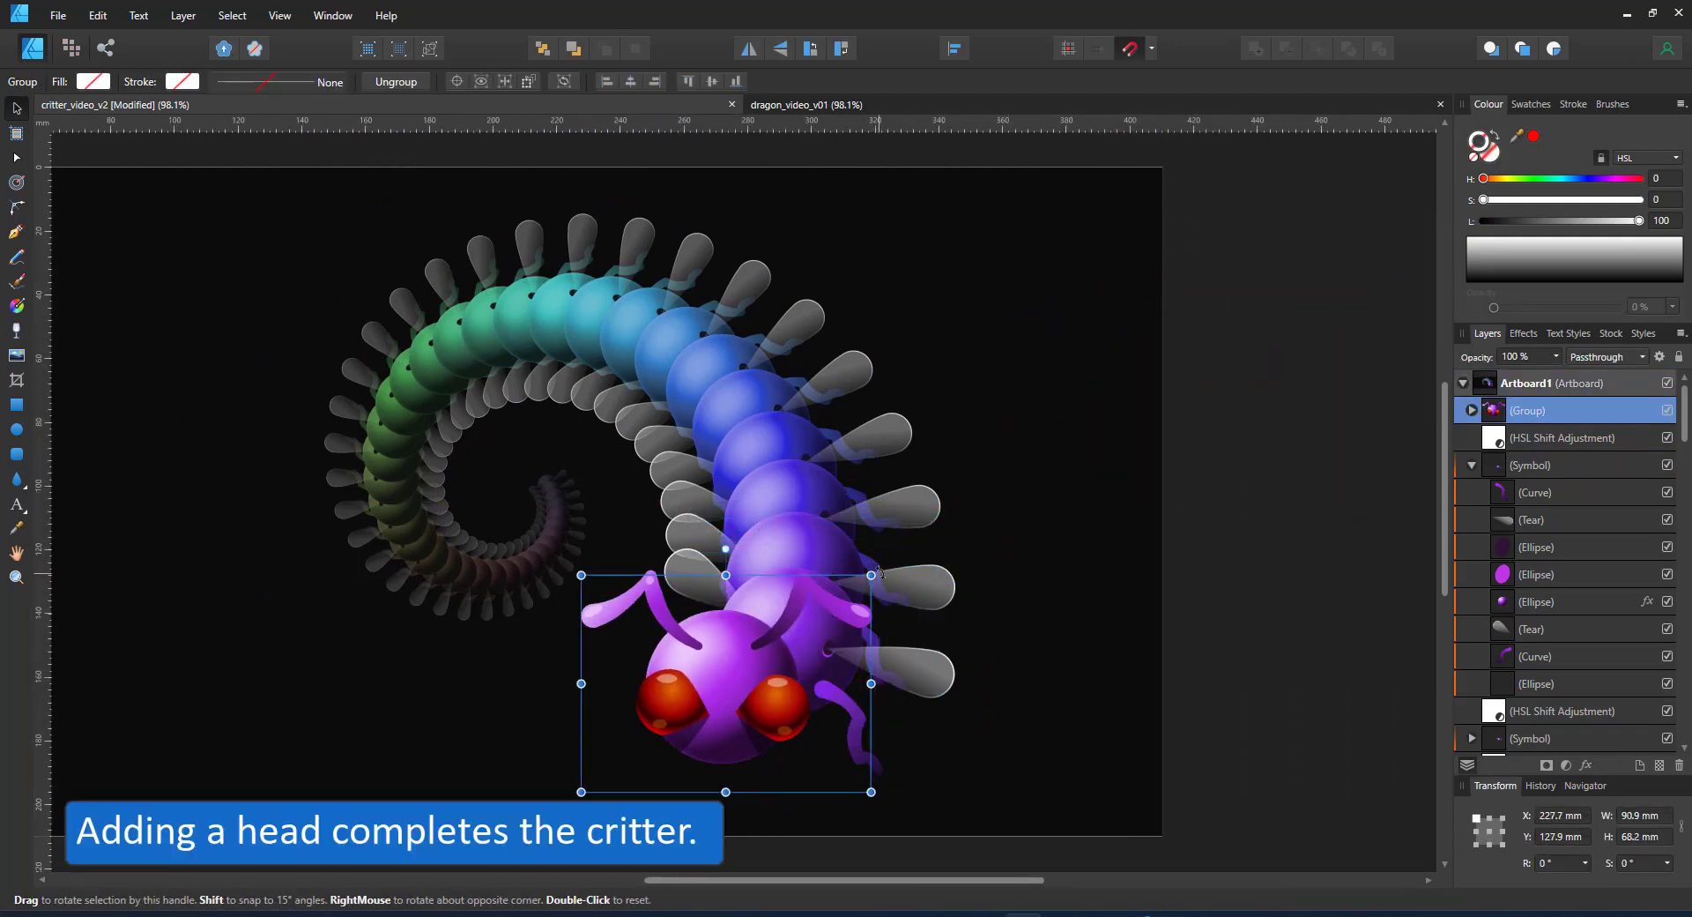
Step: Rotate the head slightly clockwise, nudge it into place on the front segment, and deselect
left_click_drag(878, 574, 892, 601)
left_click_drag(791, 658, 815, 658)
left_click(1187, 574)
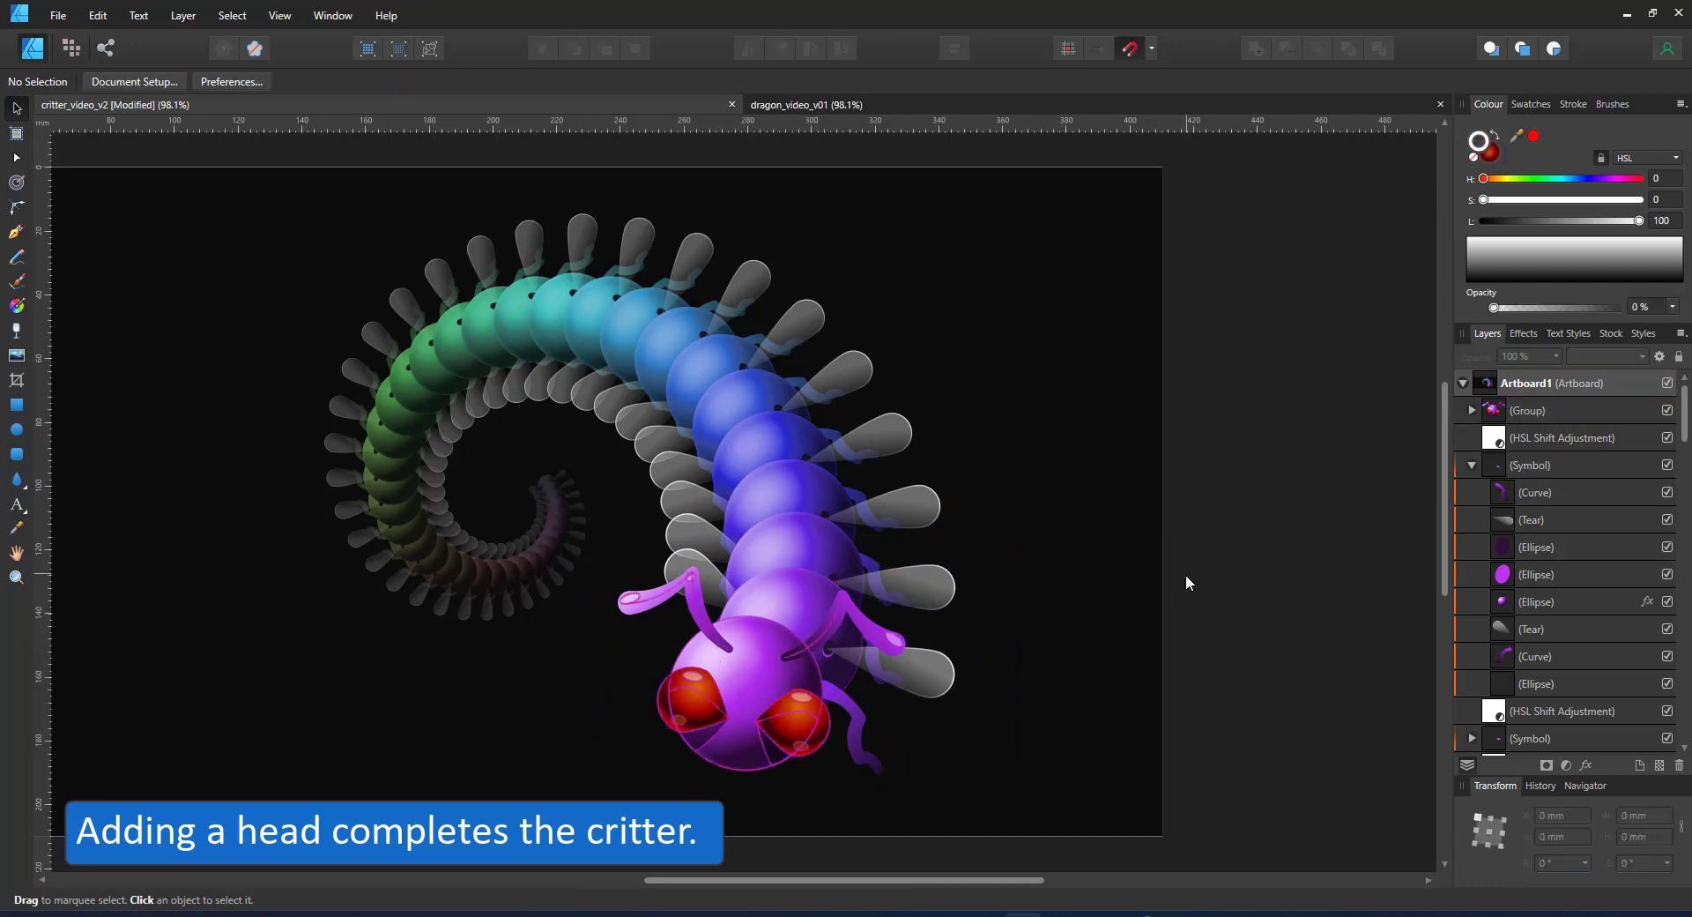
Step: Select the whole critter, rotate it about 20° counterclockwise, move it towards the artboard's middle, and deselect
scroll(1187, 574, "left", 3)
key("ctrl+a")
scroll(1120, 571, "down", 3)
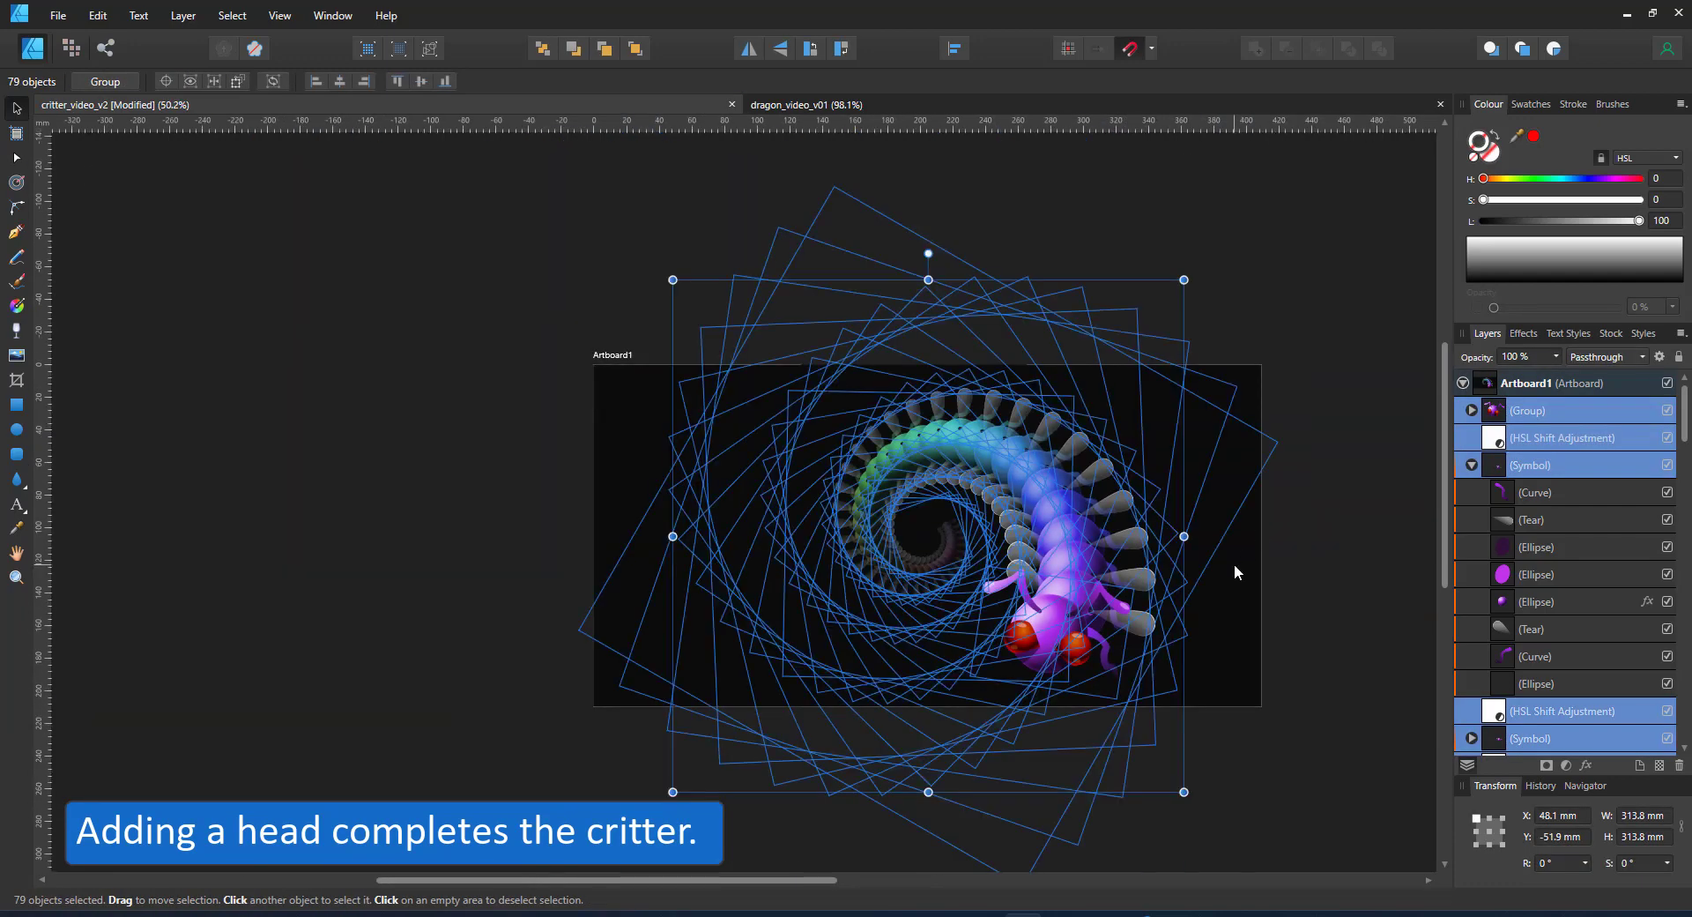
left_click_drag(1197, 802, 1266, 692)
left_click_drag(1129, 577, 1021, 593)
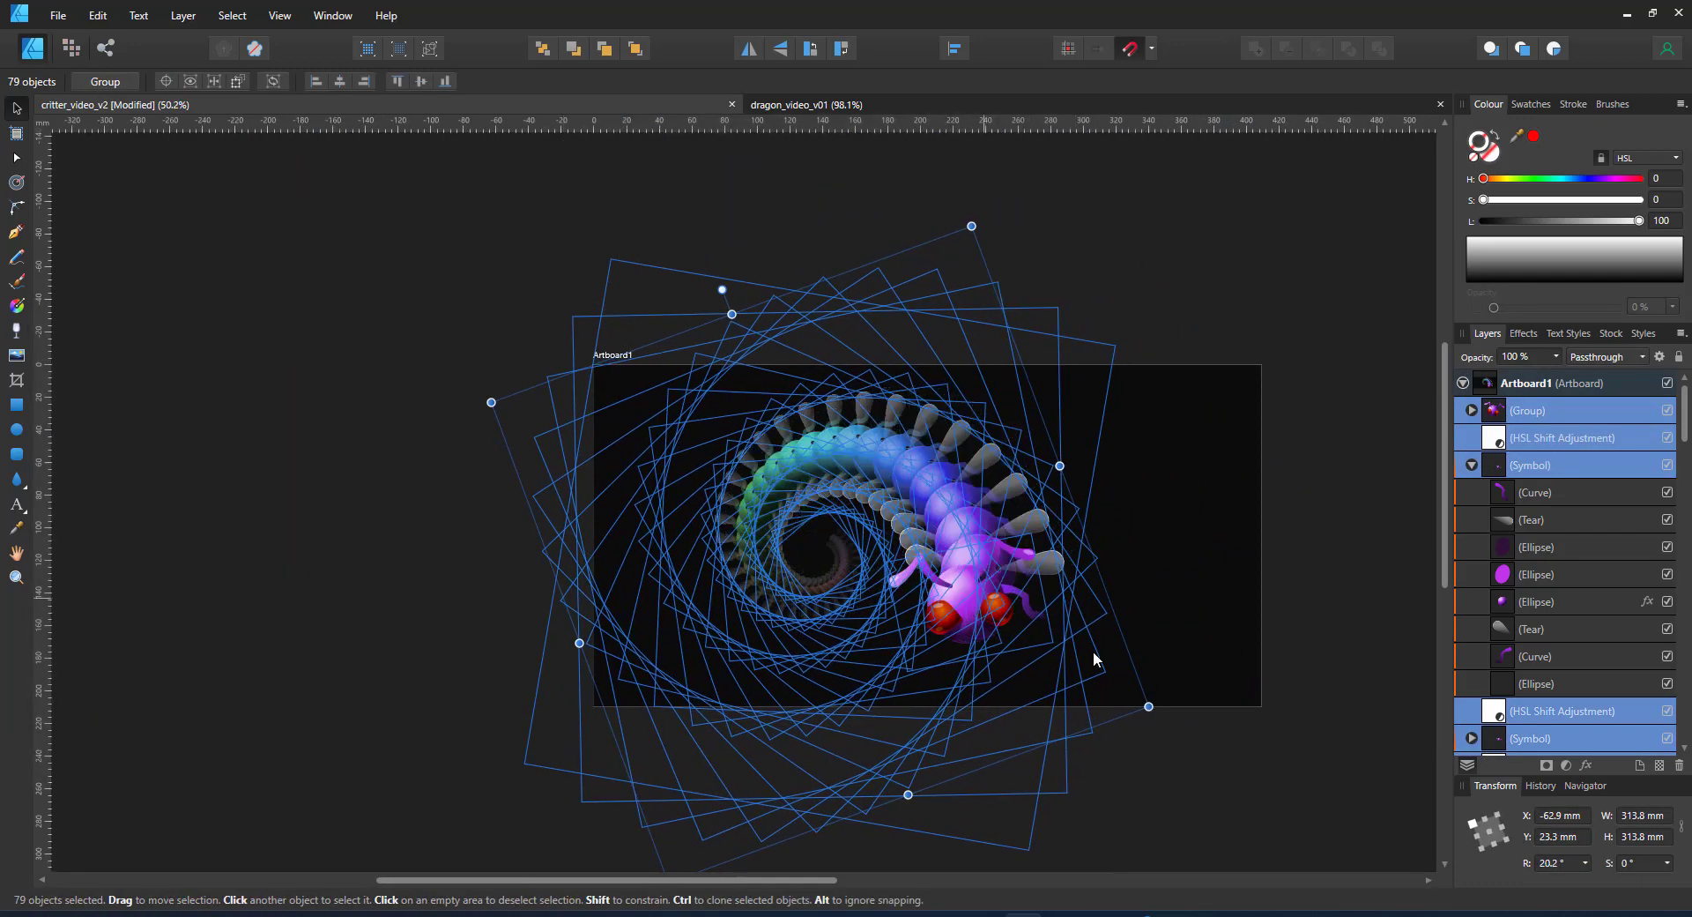
left_click(1093, 654)
key("ctrl+0")
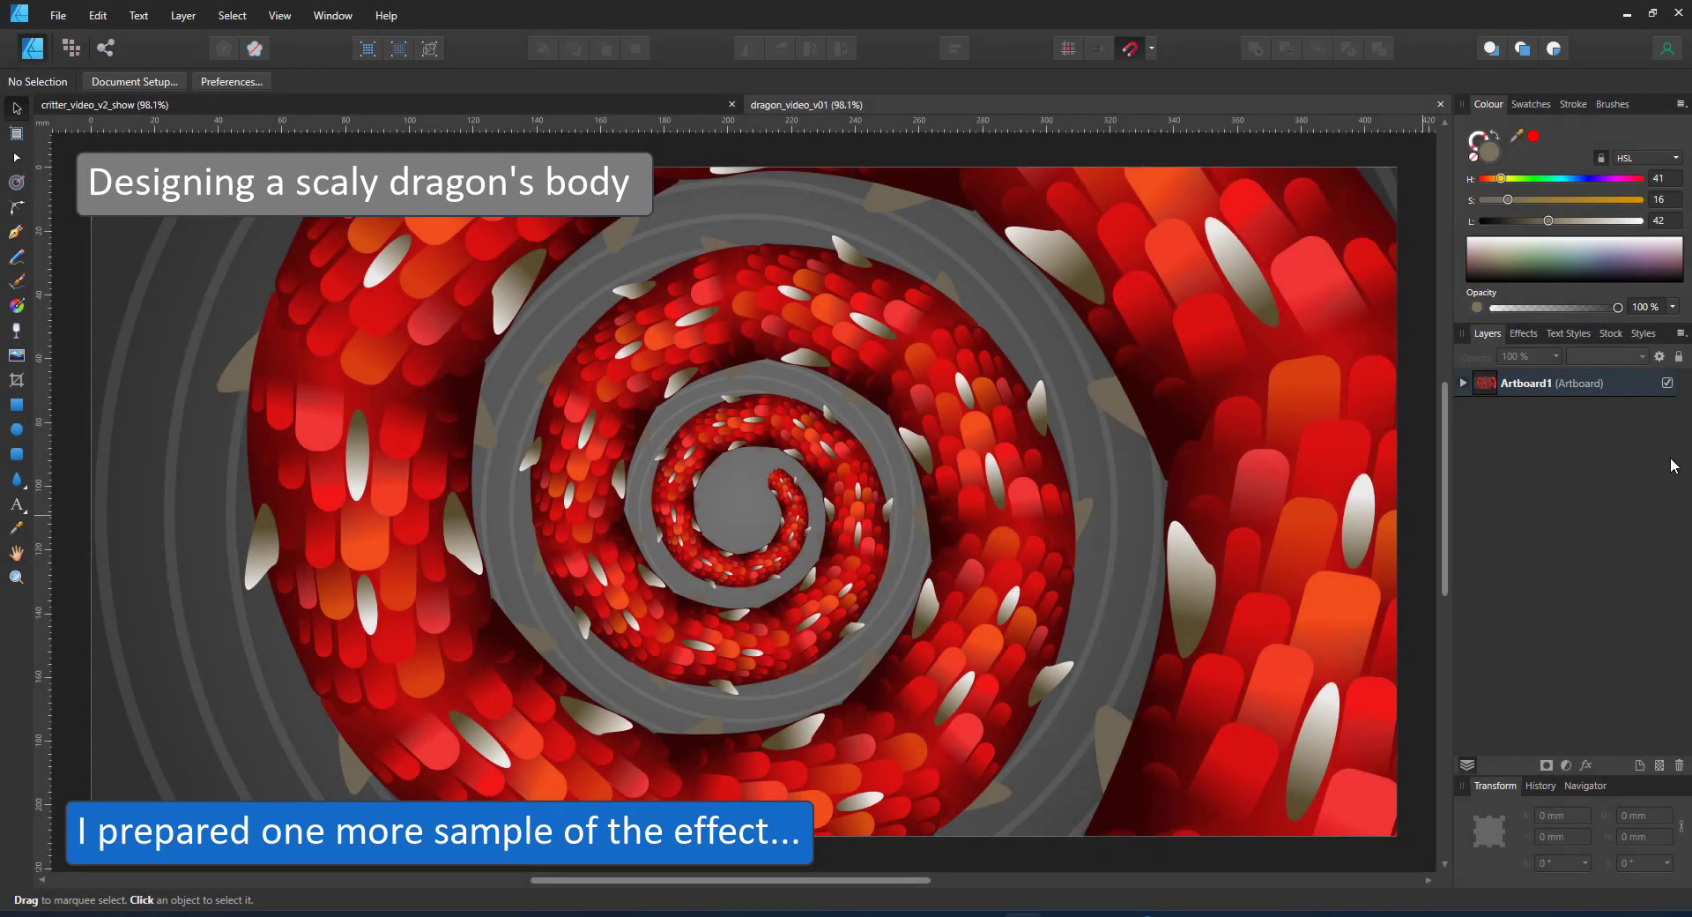
Step: Select every duplicated segment group above the lowest base group in Artboard1 and hide them
left_click(1464, 382)
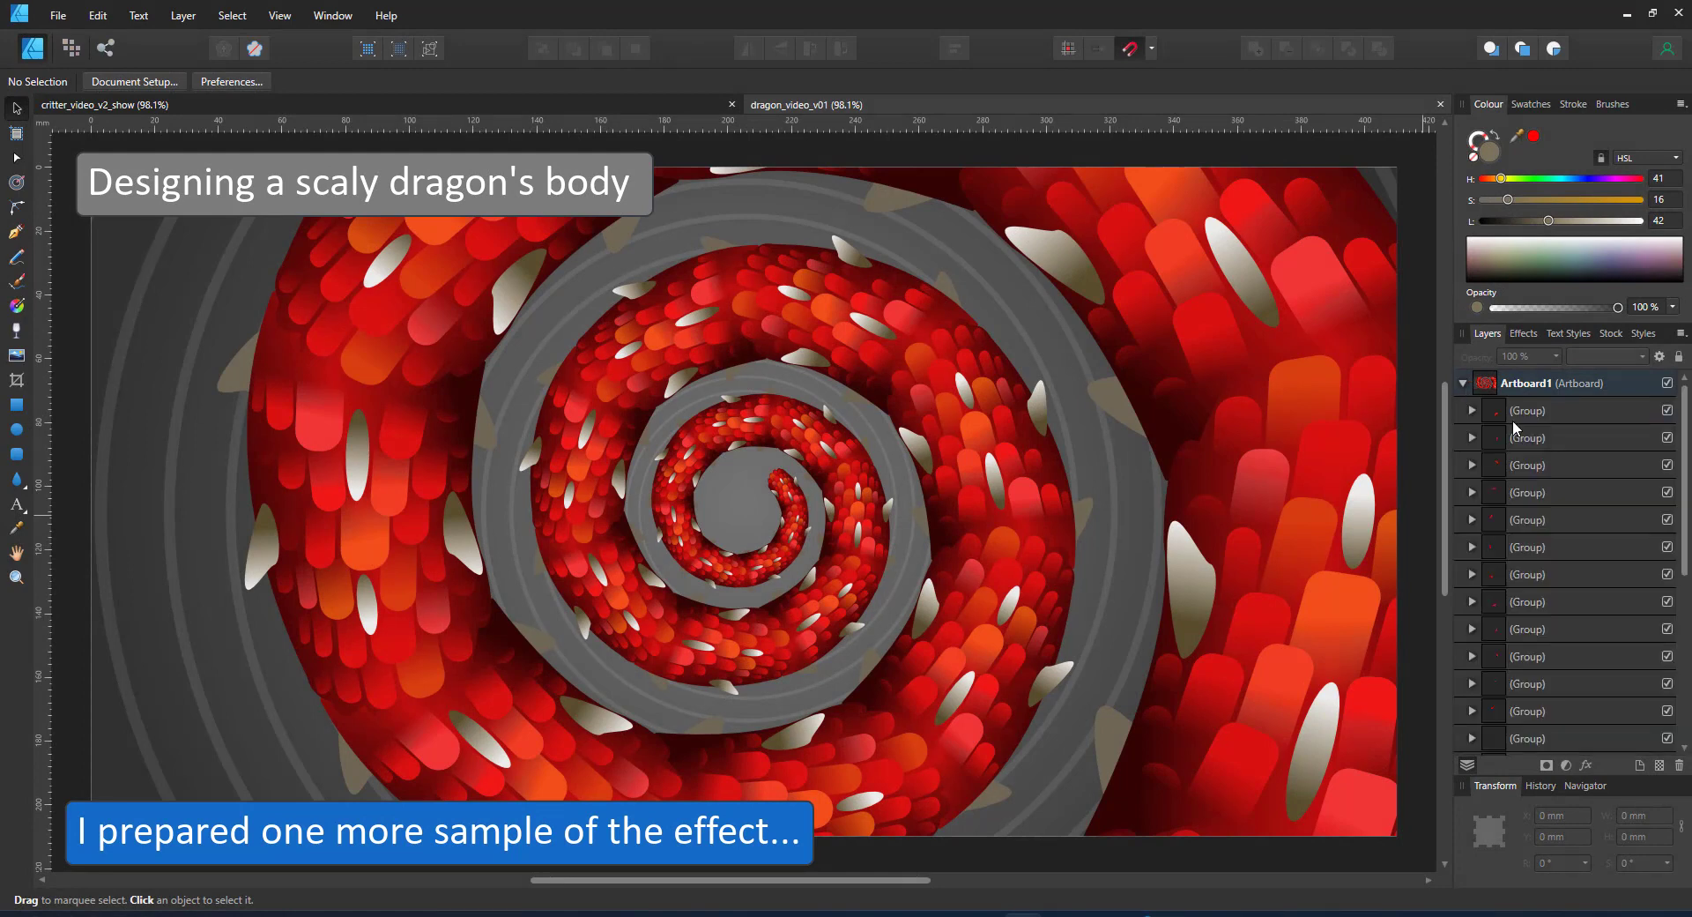
left_click(1584, 411)
scroll(1585, 564, "down", 4)
left_click(1585, 716, "shift")
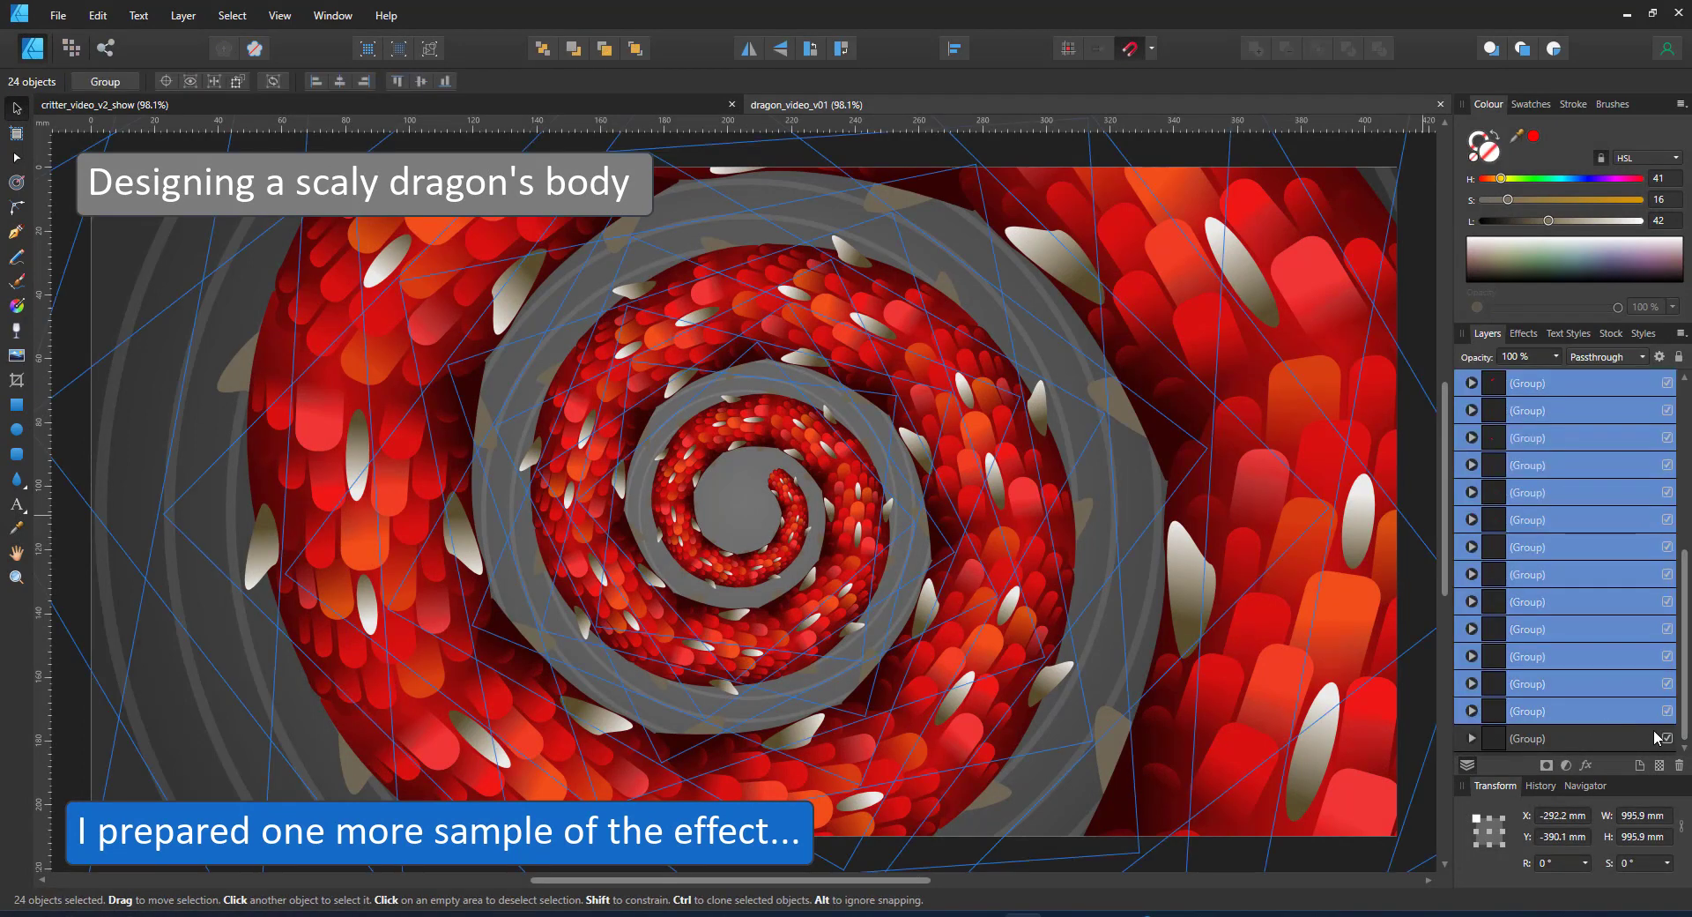
left_click(1666, 712)
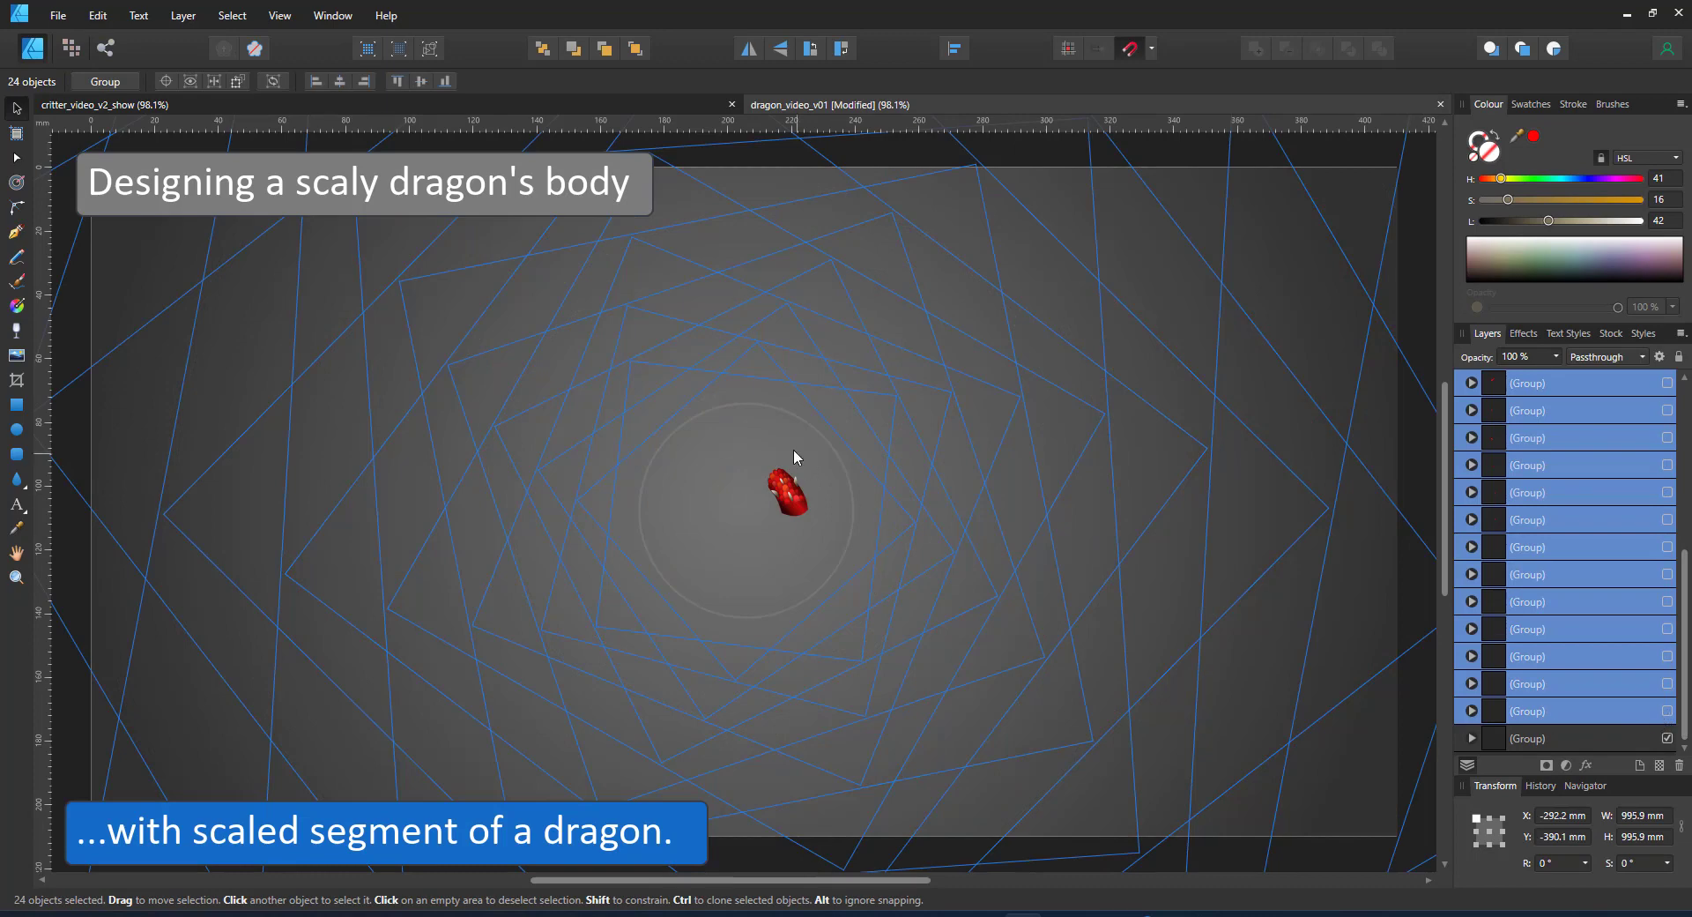
Step: Select the anchor ellipse inside the base group's symbol, set its layer opacity to 100%, and set its stroke opacity to 0%
left_click(1477, 739)
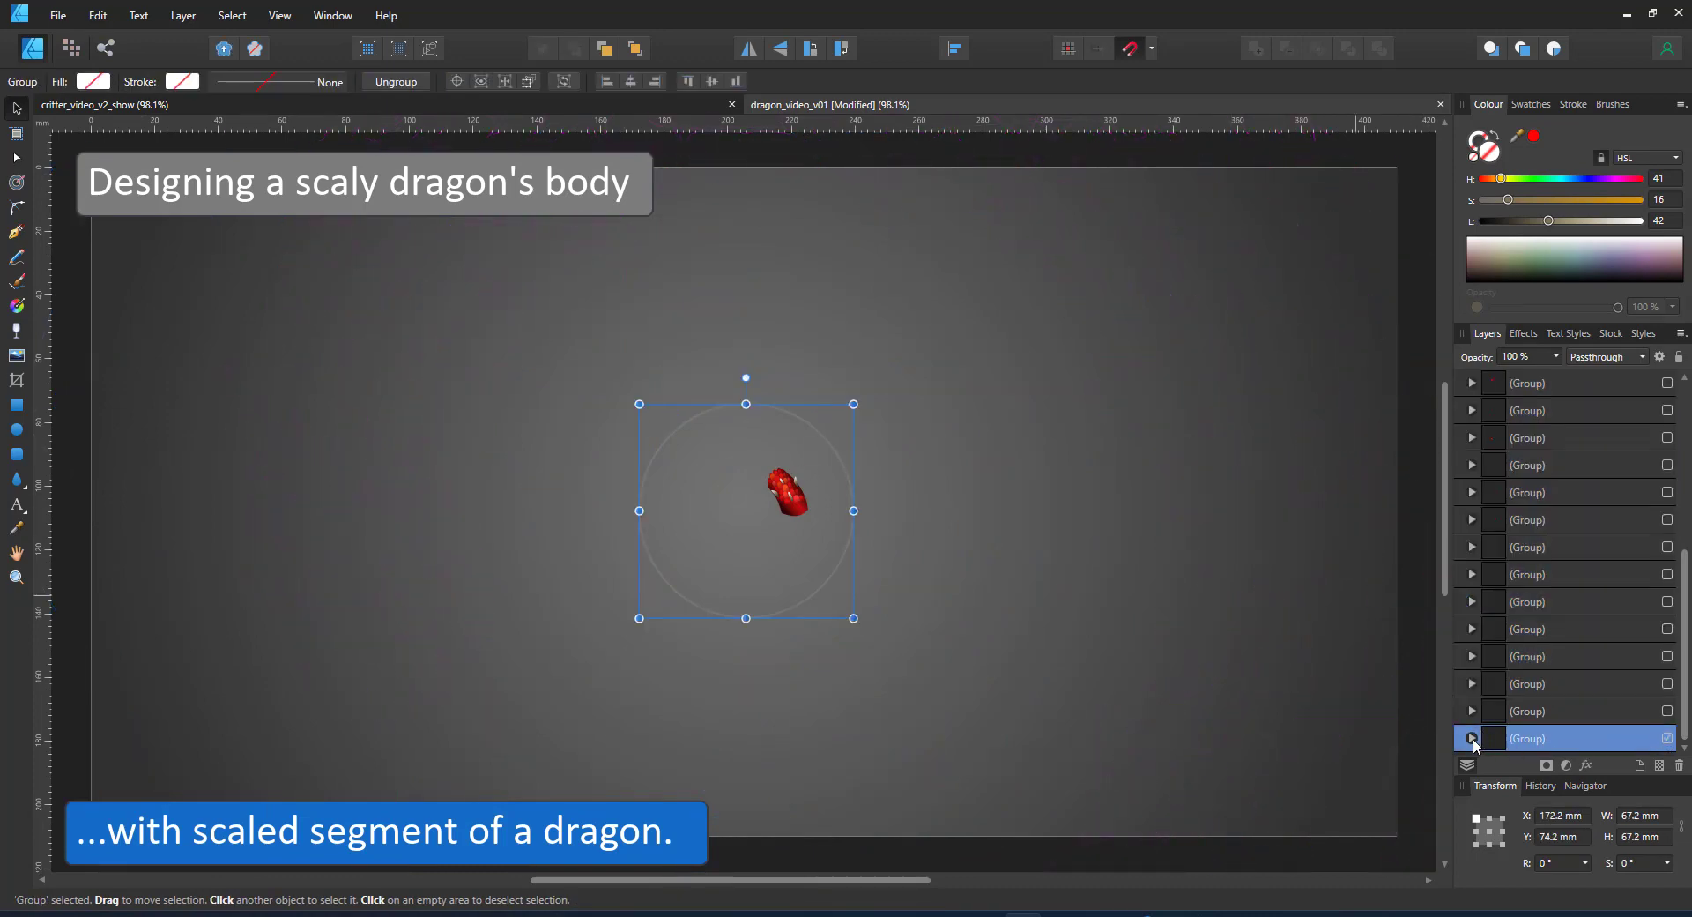
left_click(1472, 738)
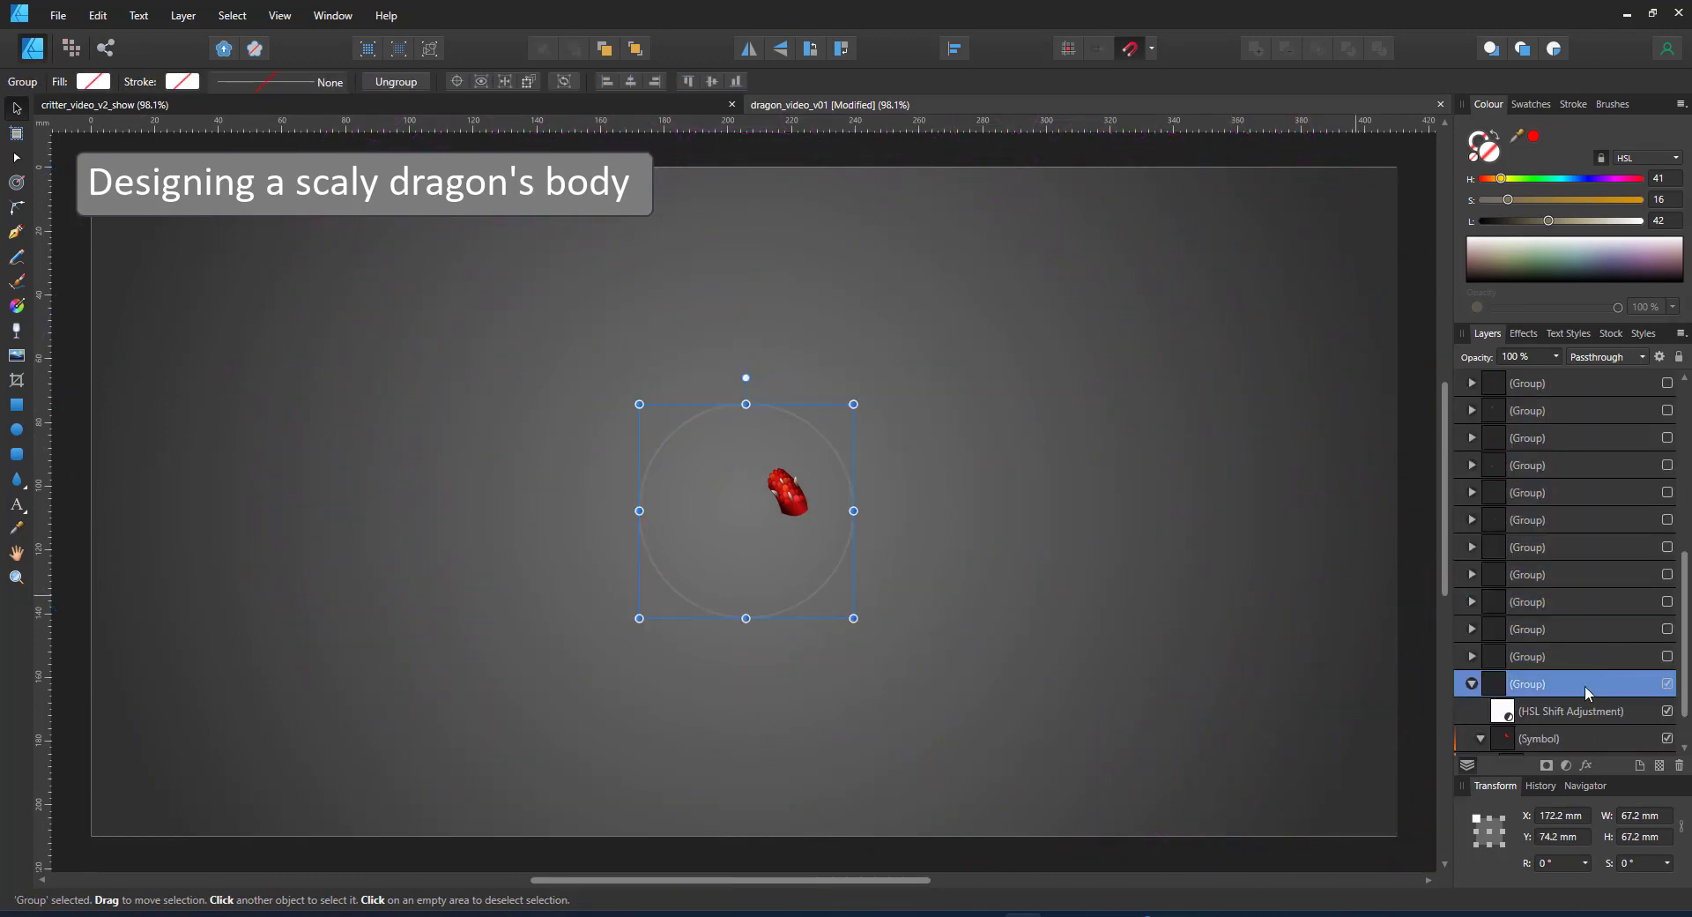
left_click(1481, 738)
left_click(1606, 741)
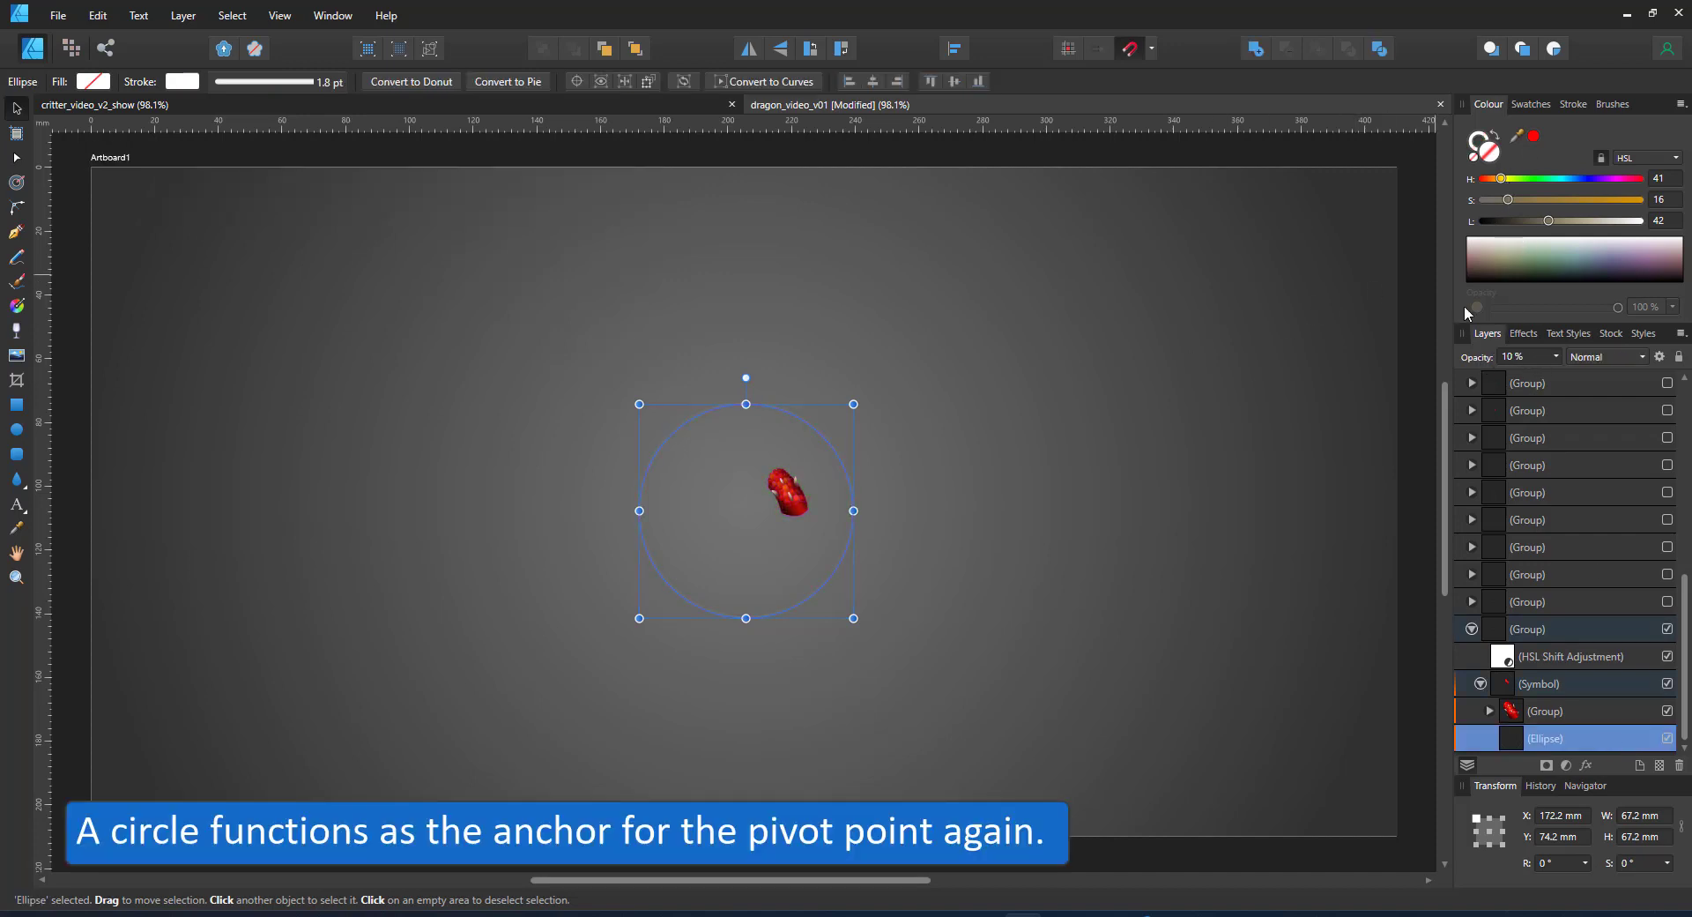
key("0")
left_click(1474, 143)
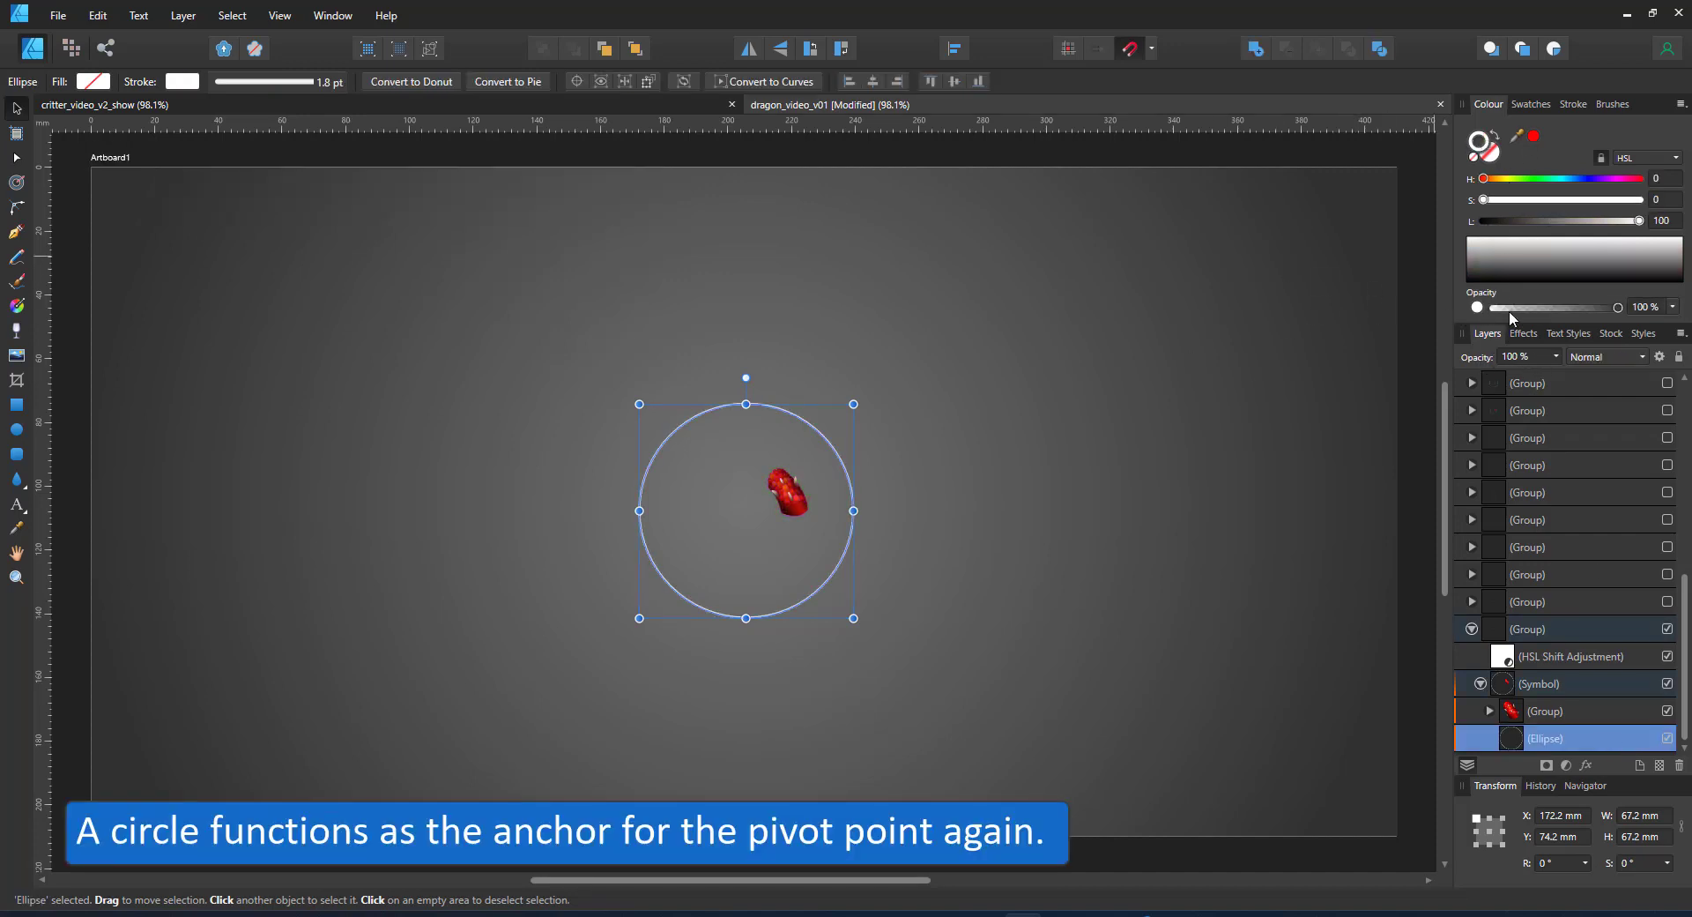
left_click_drag(1513, 309, 1492, 308)
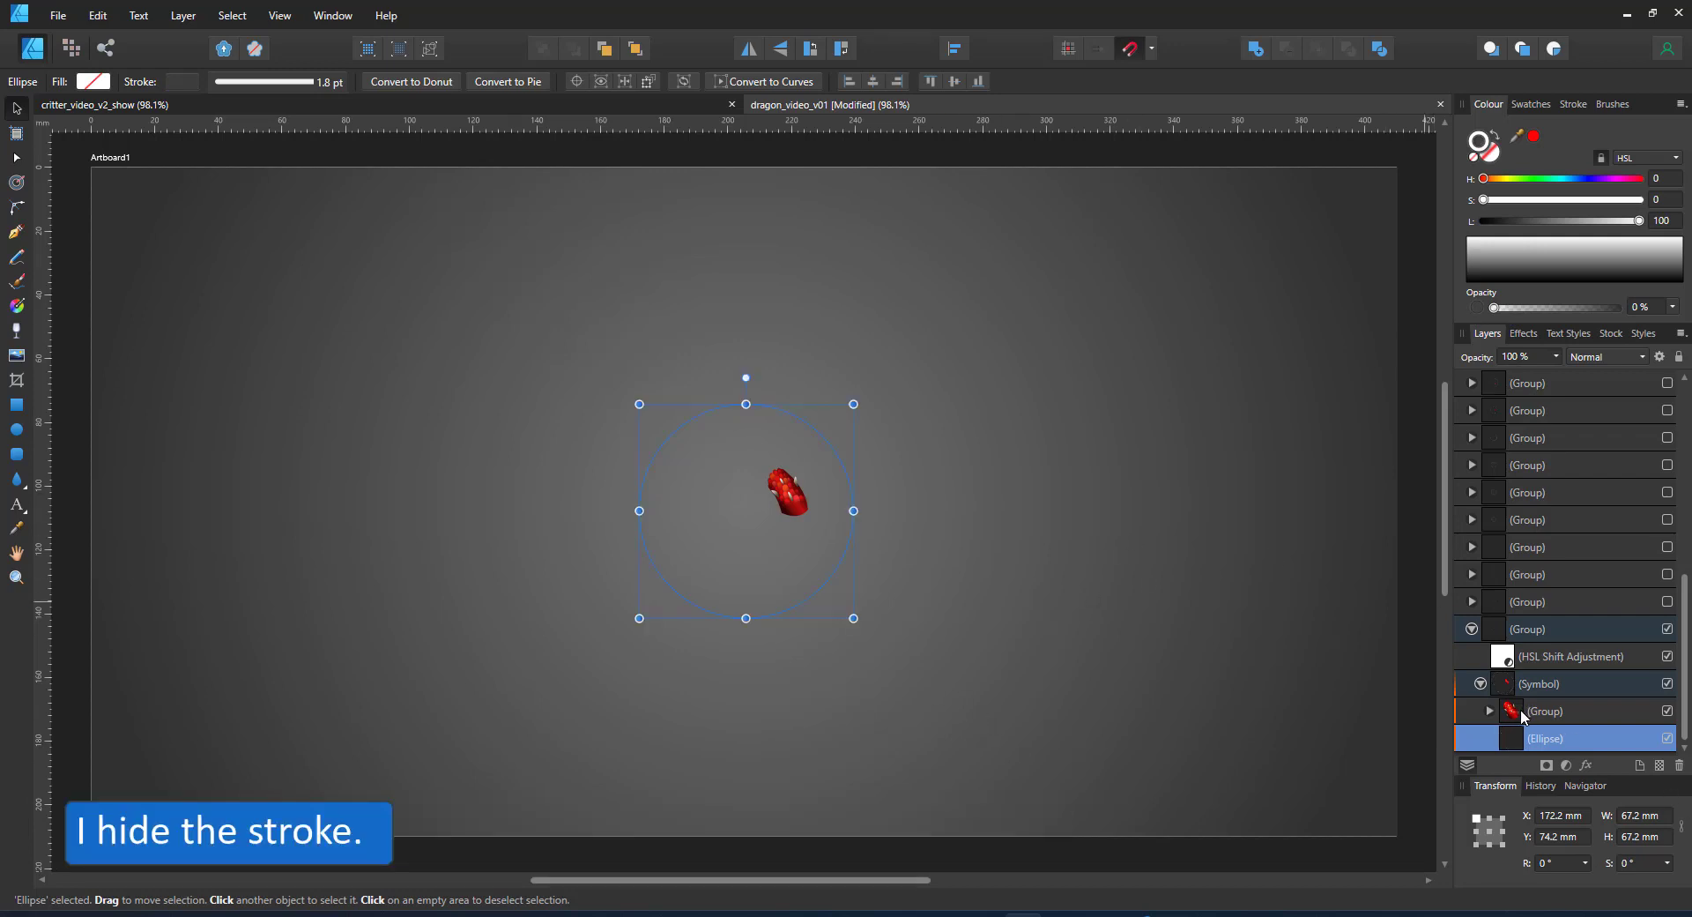
Step: Enlarge the segment group inside the symbol across the artboard's middle and examine its dark red body curve and an orange scale
left_click(1524, 716)
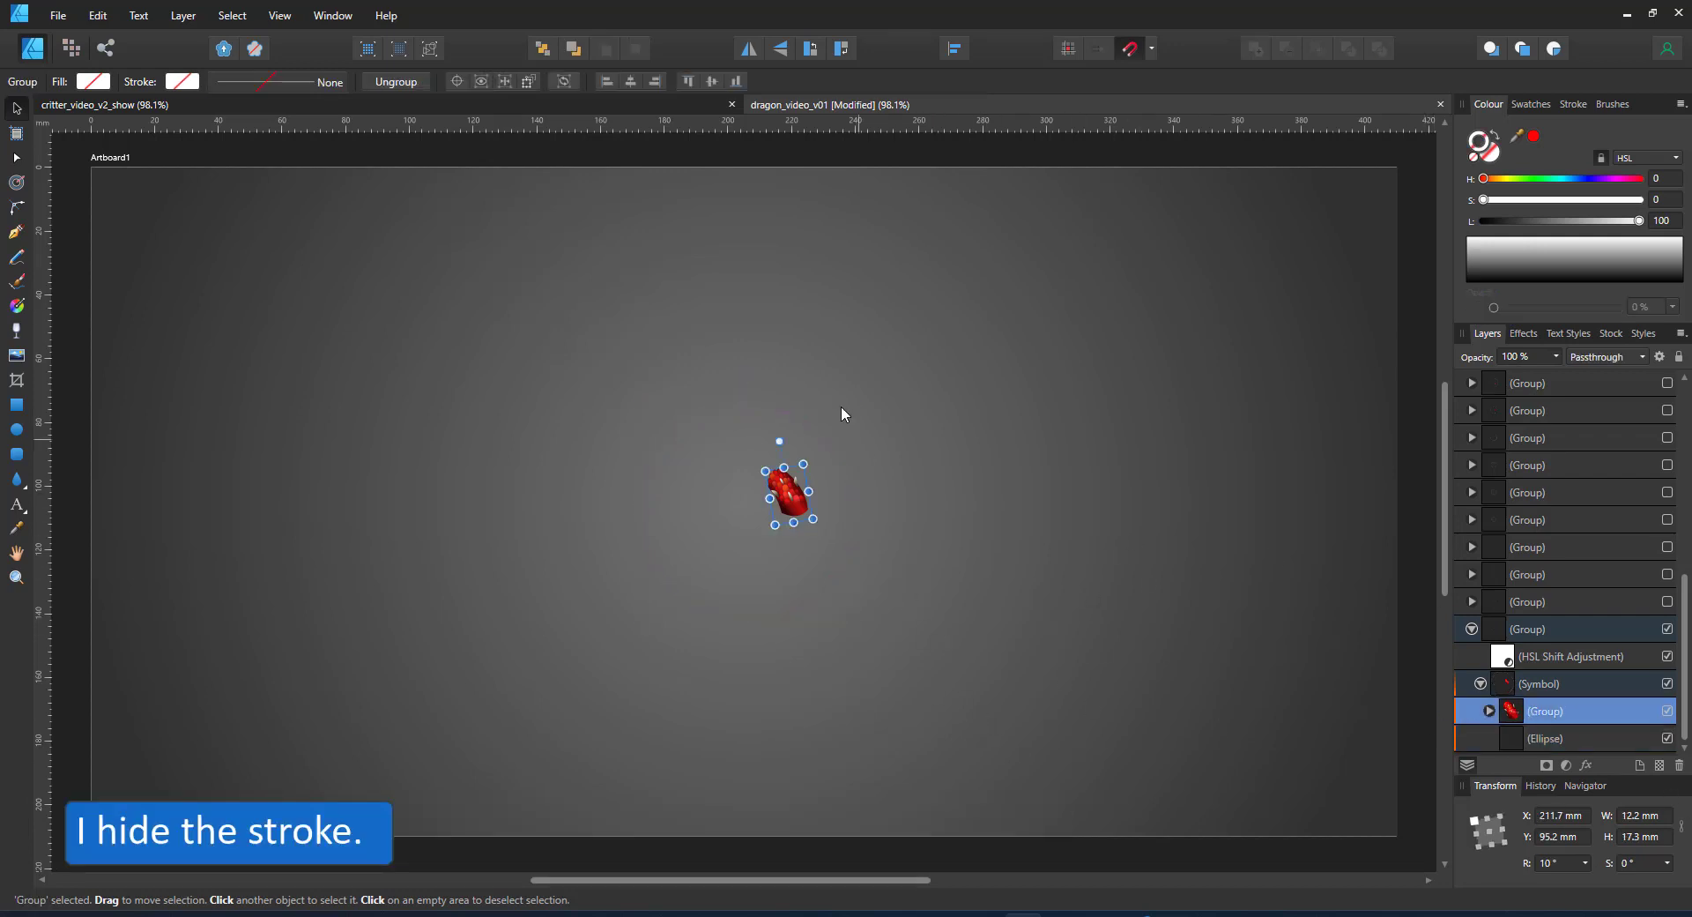
left_click_drag(803, 463, 965, 246)
key("a")
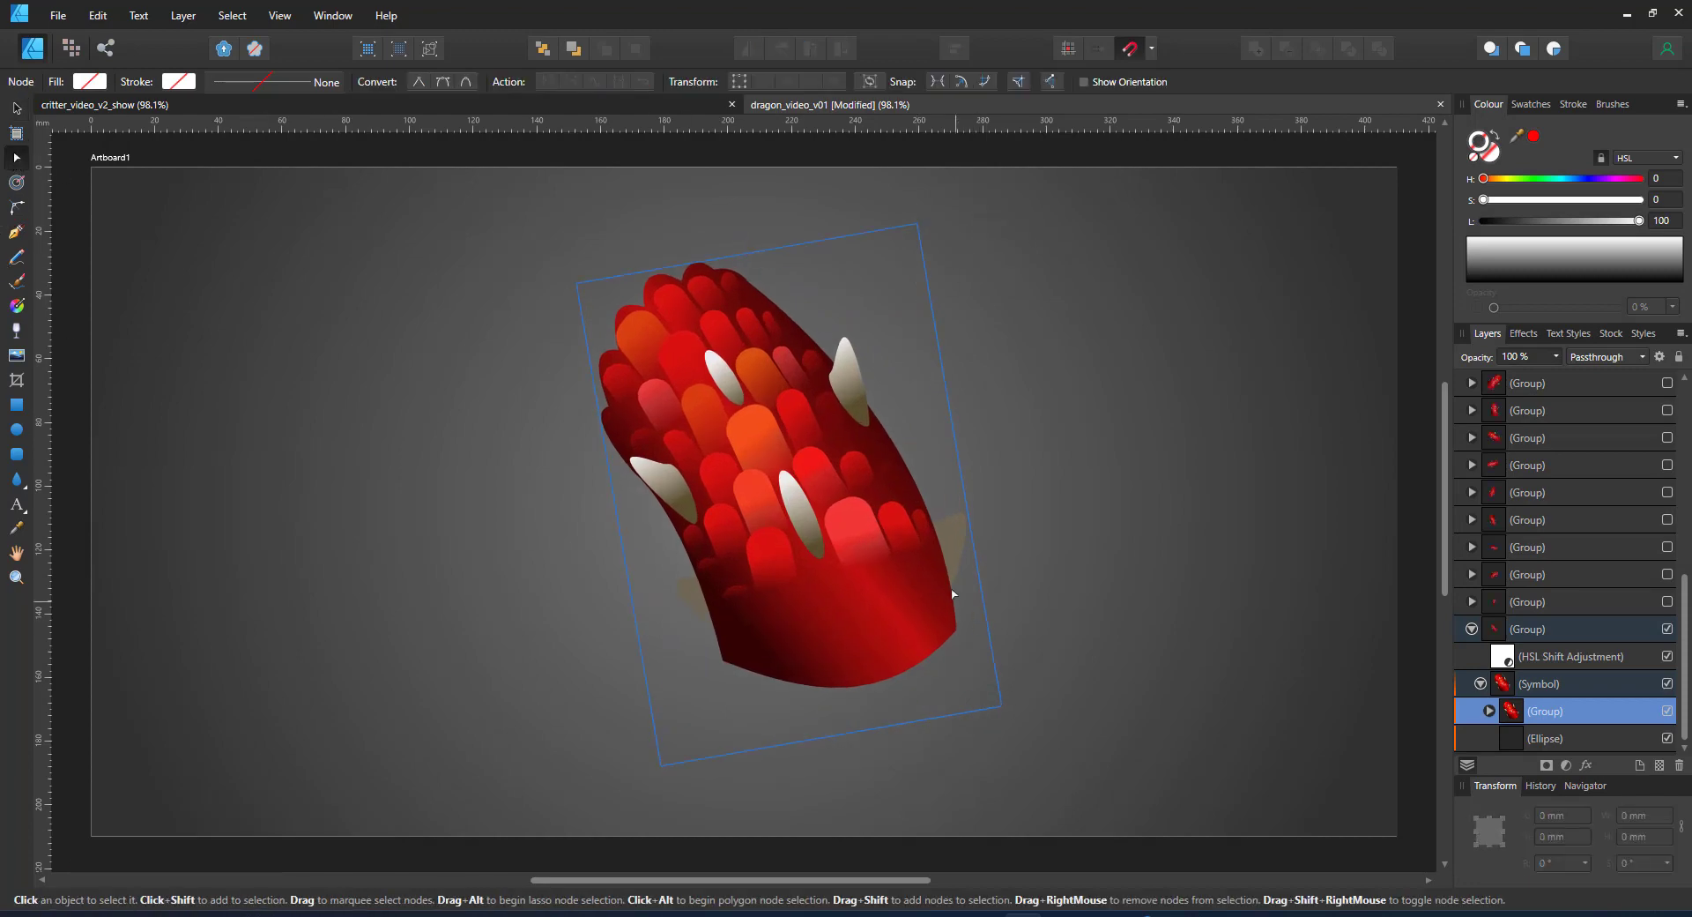
left_click(688, 603)
left_click(731, 616)
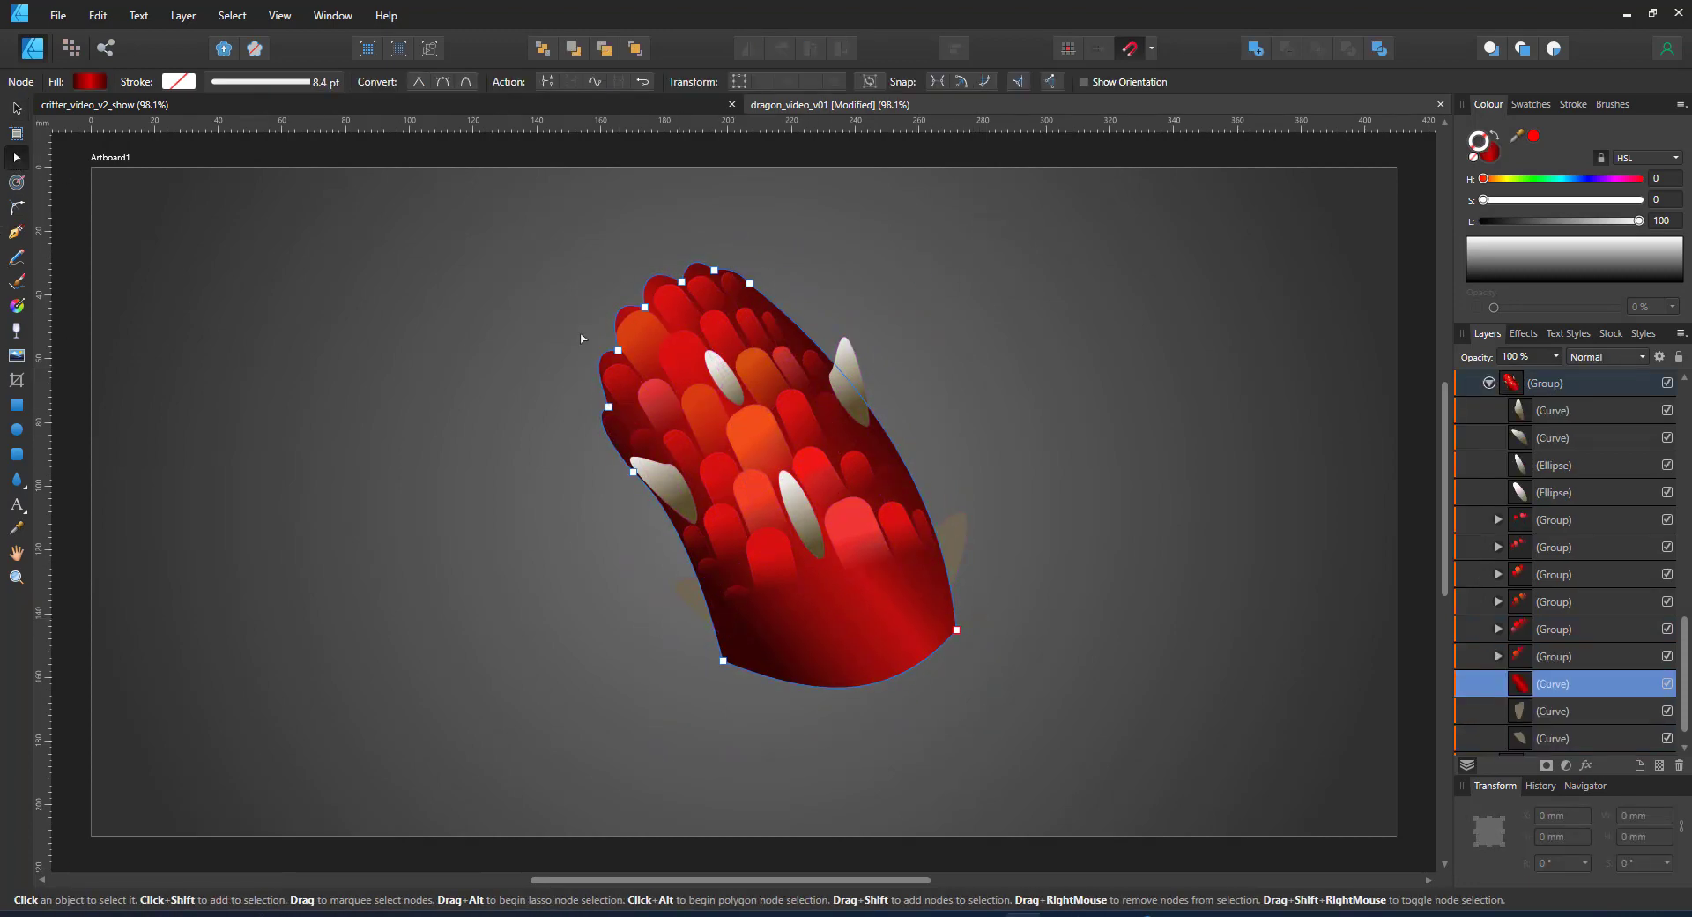
left_click(758, 445)
left_click(758, 445)
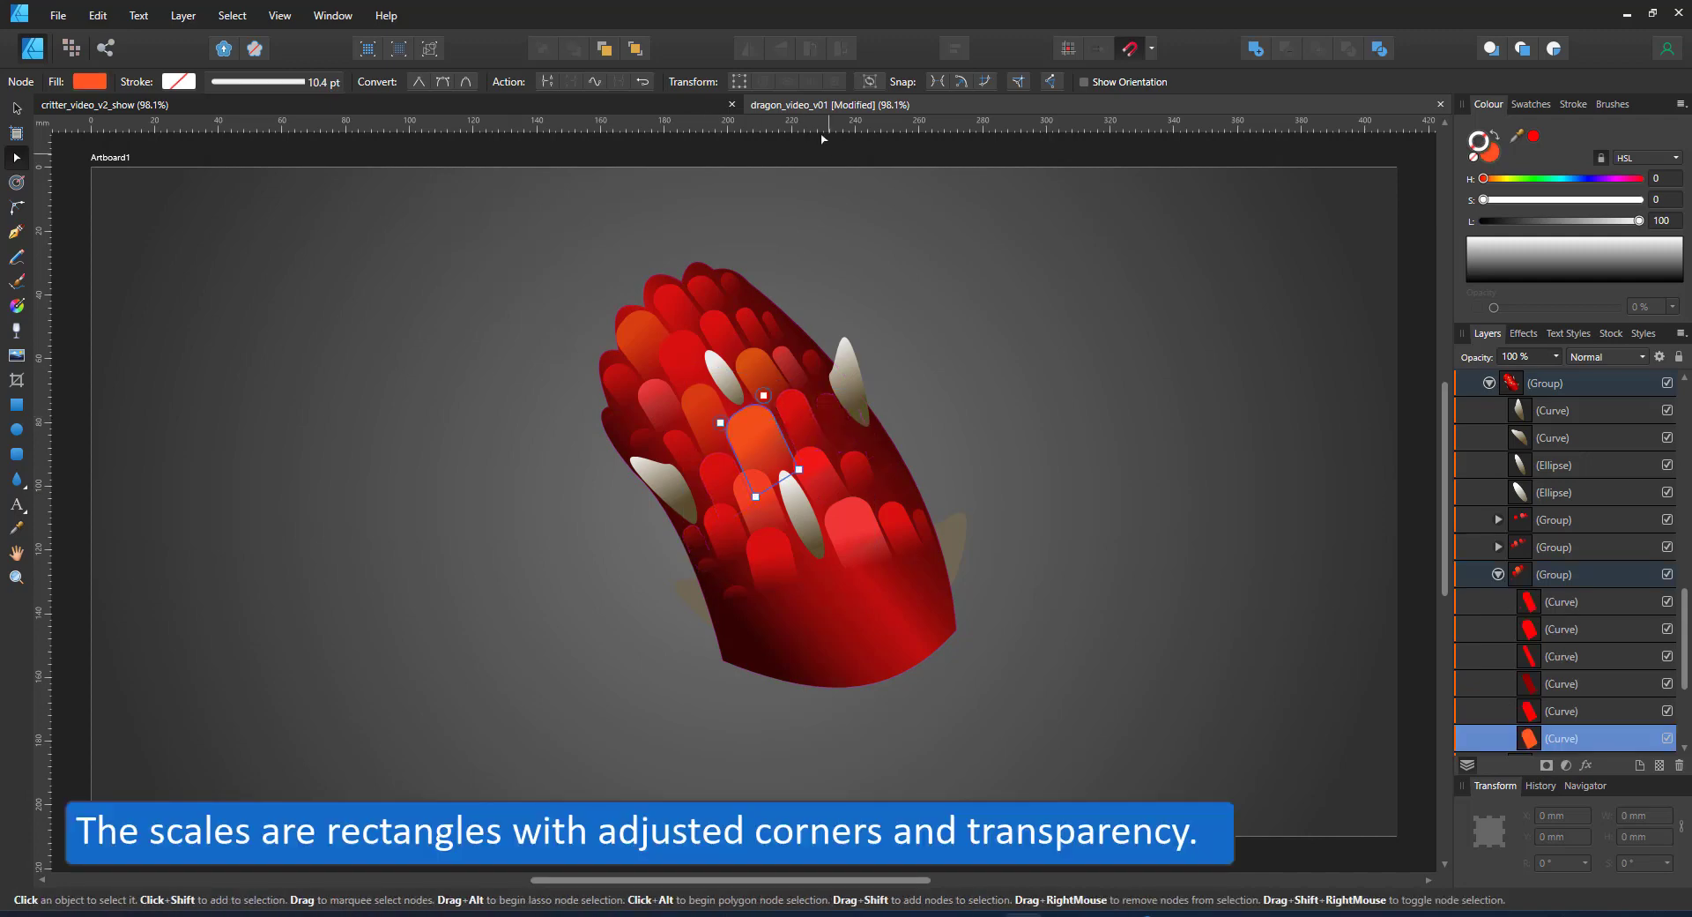
left_click_drag(609, 373, 772, 432)
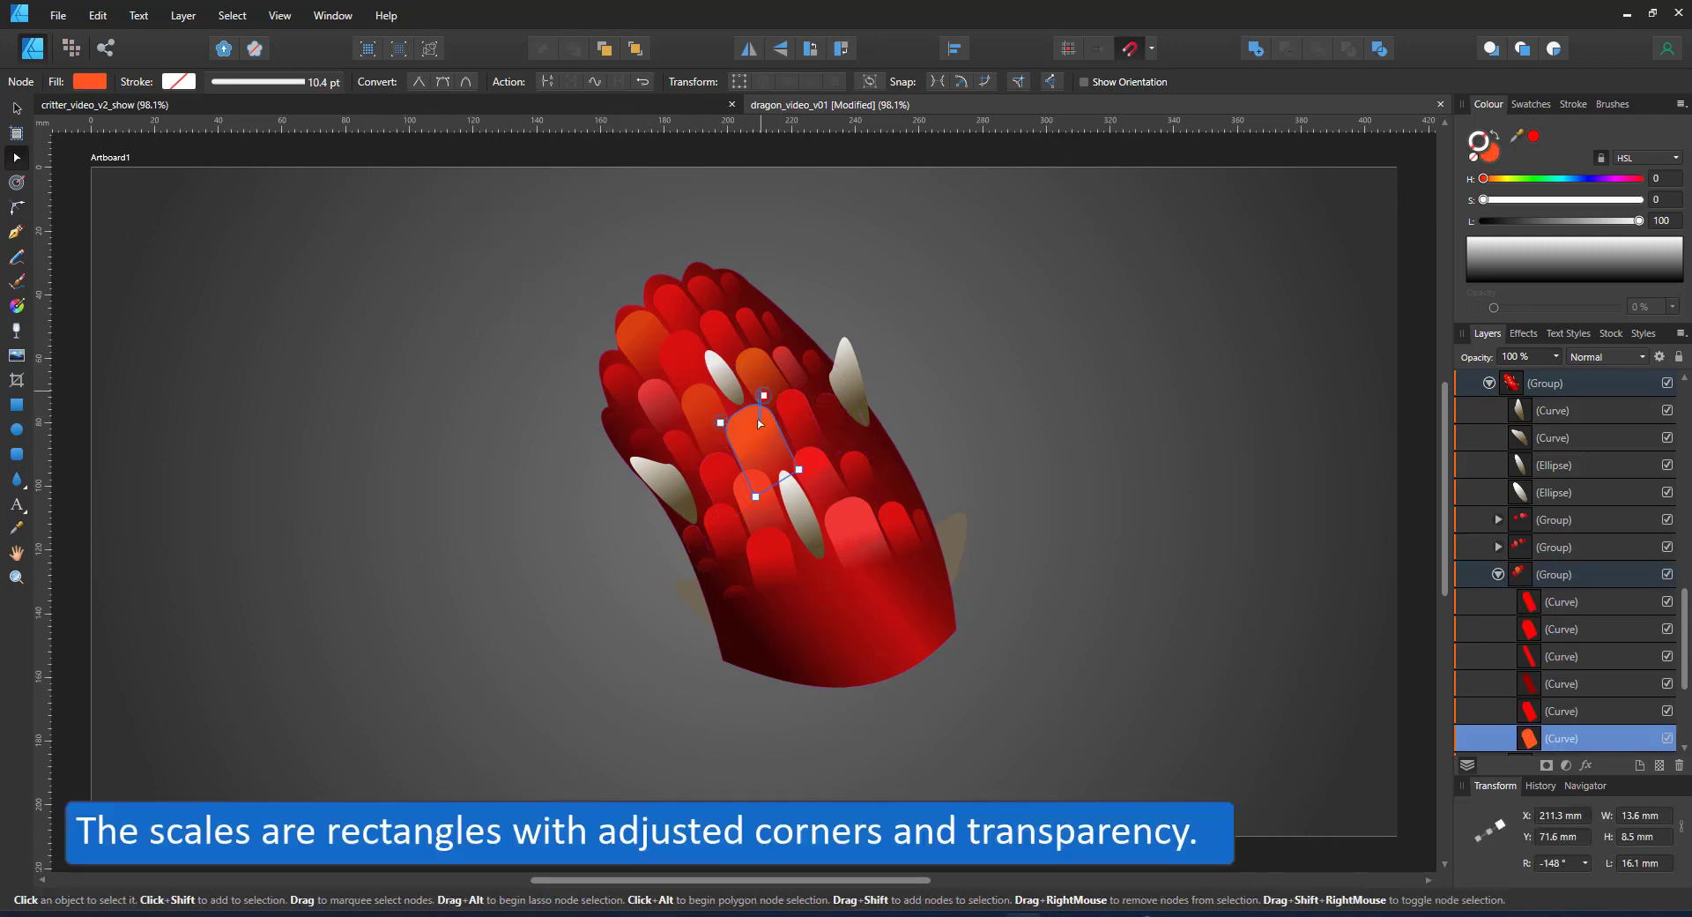
left_click(760, 452)
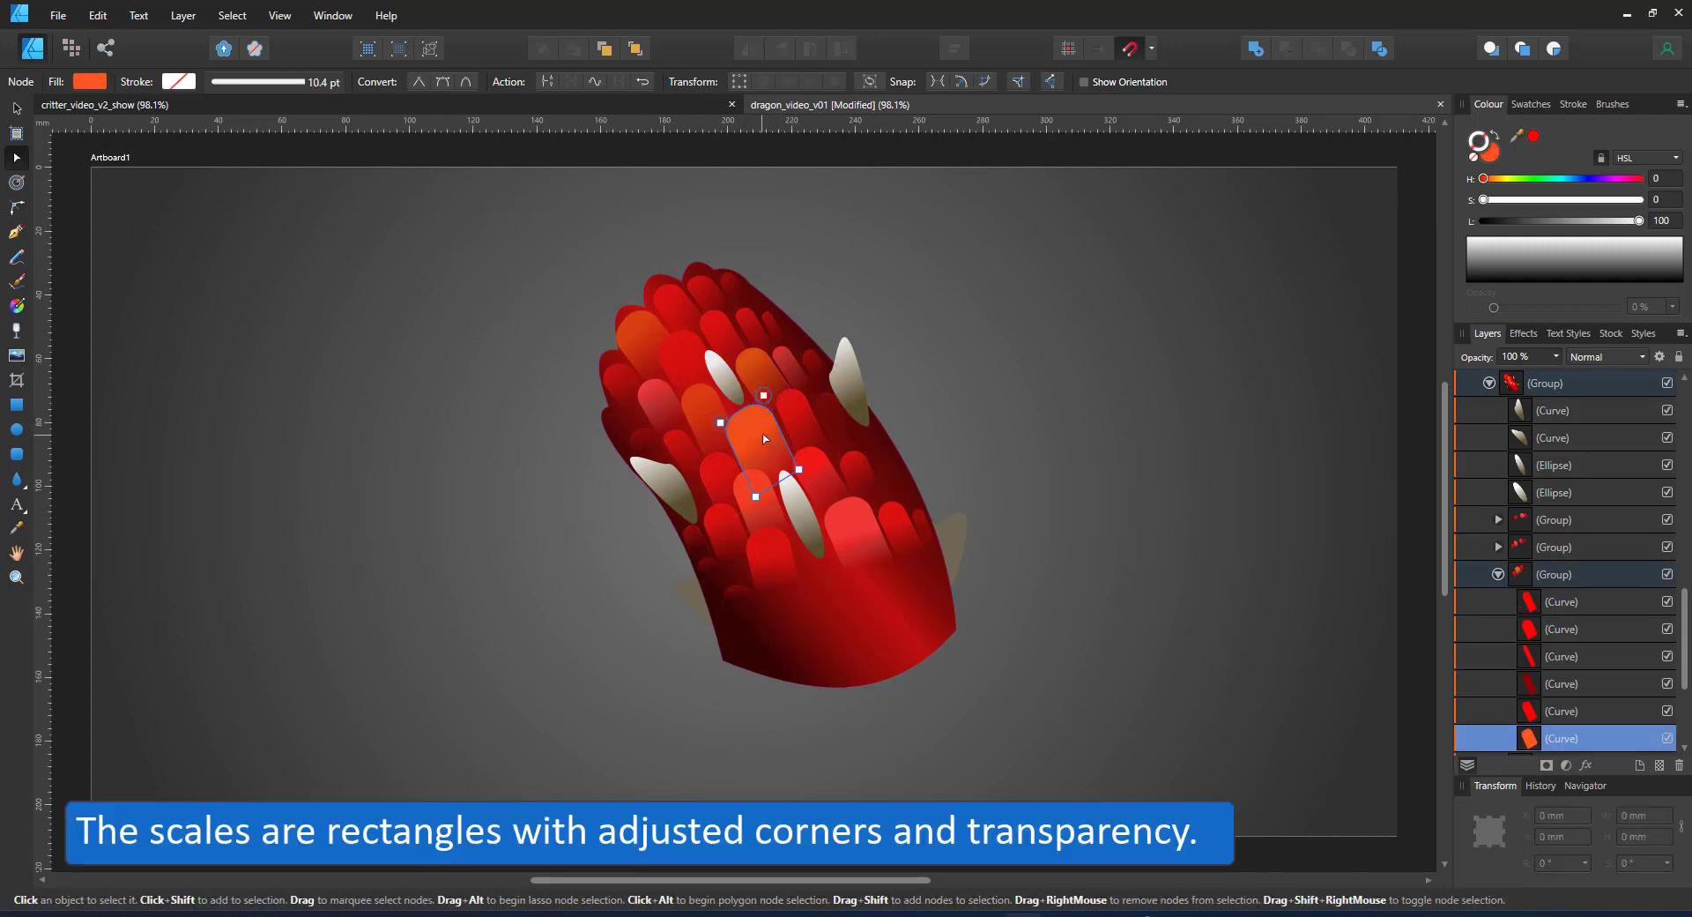
Step: Select the two rounded corners of the orange scale with the Corner tool, bake their appearance, and fit the artboard in view
scroll(767, 440, "up", 6)
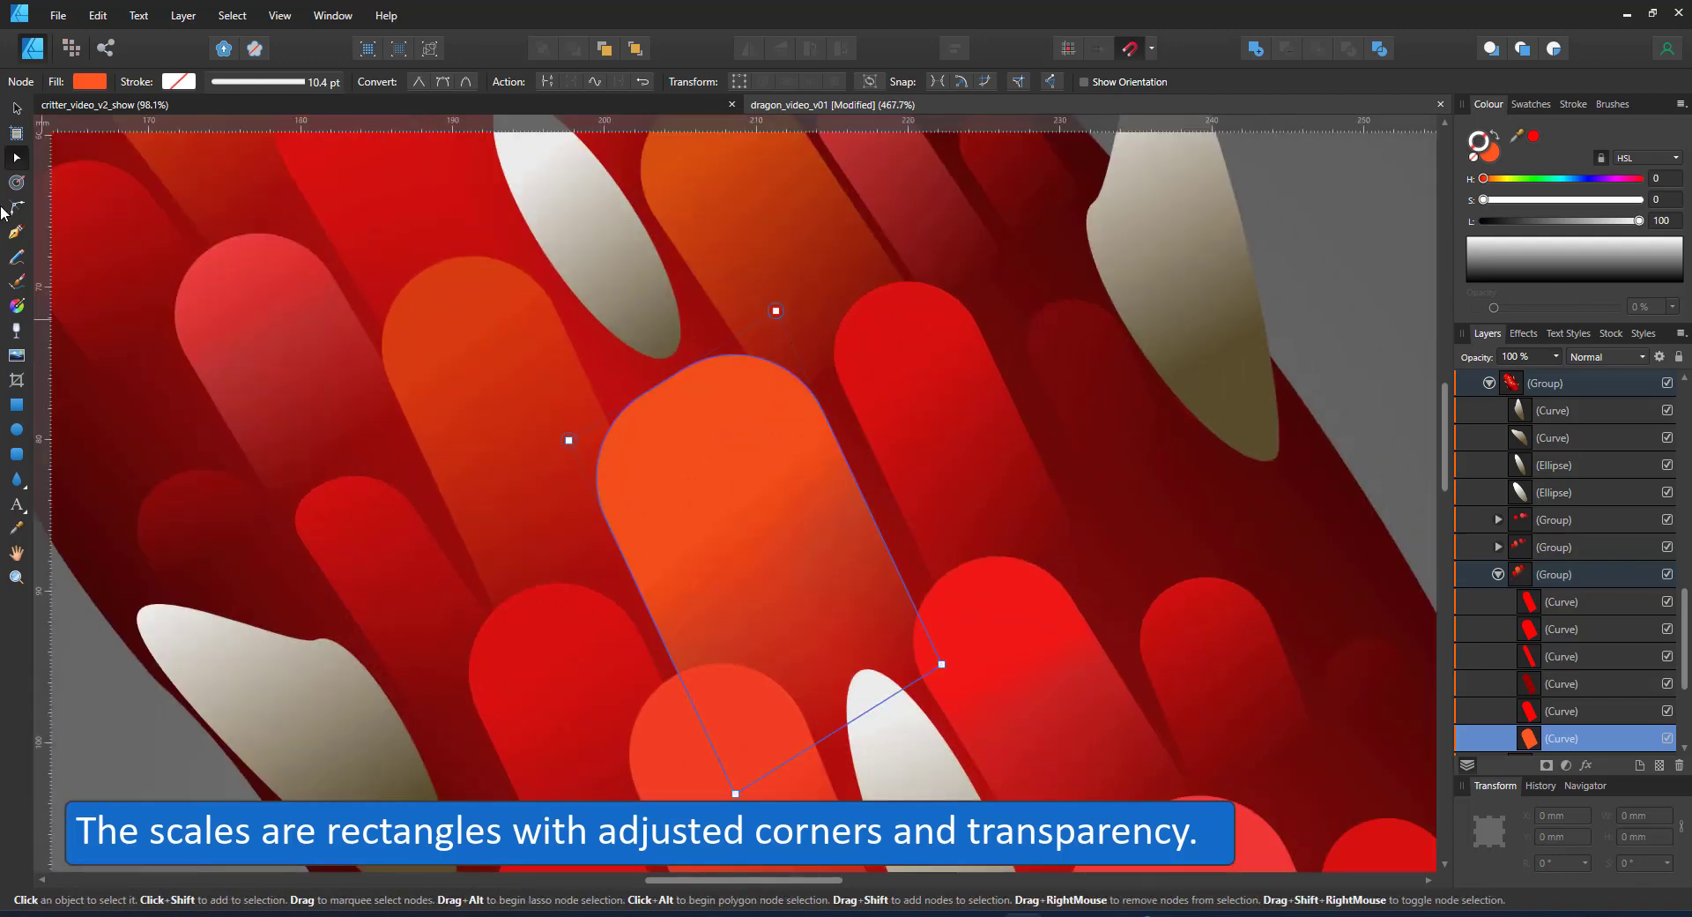
left_click(15, 208)
left_click_drag(529, 291, 720, 496)
left_click(711, 81)
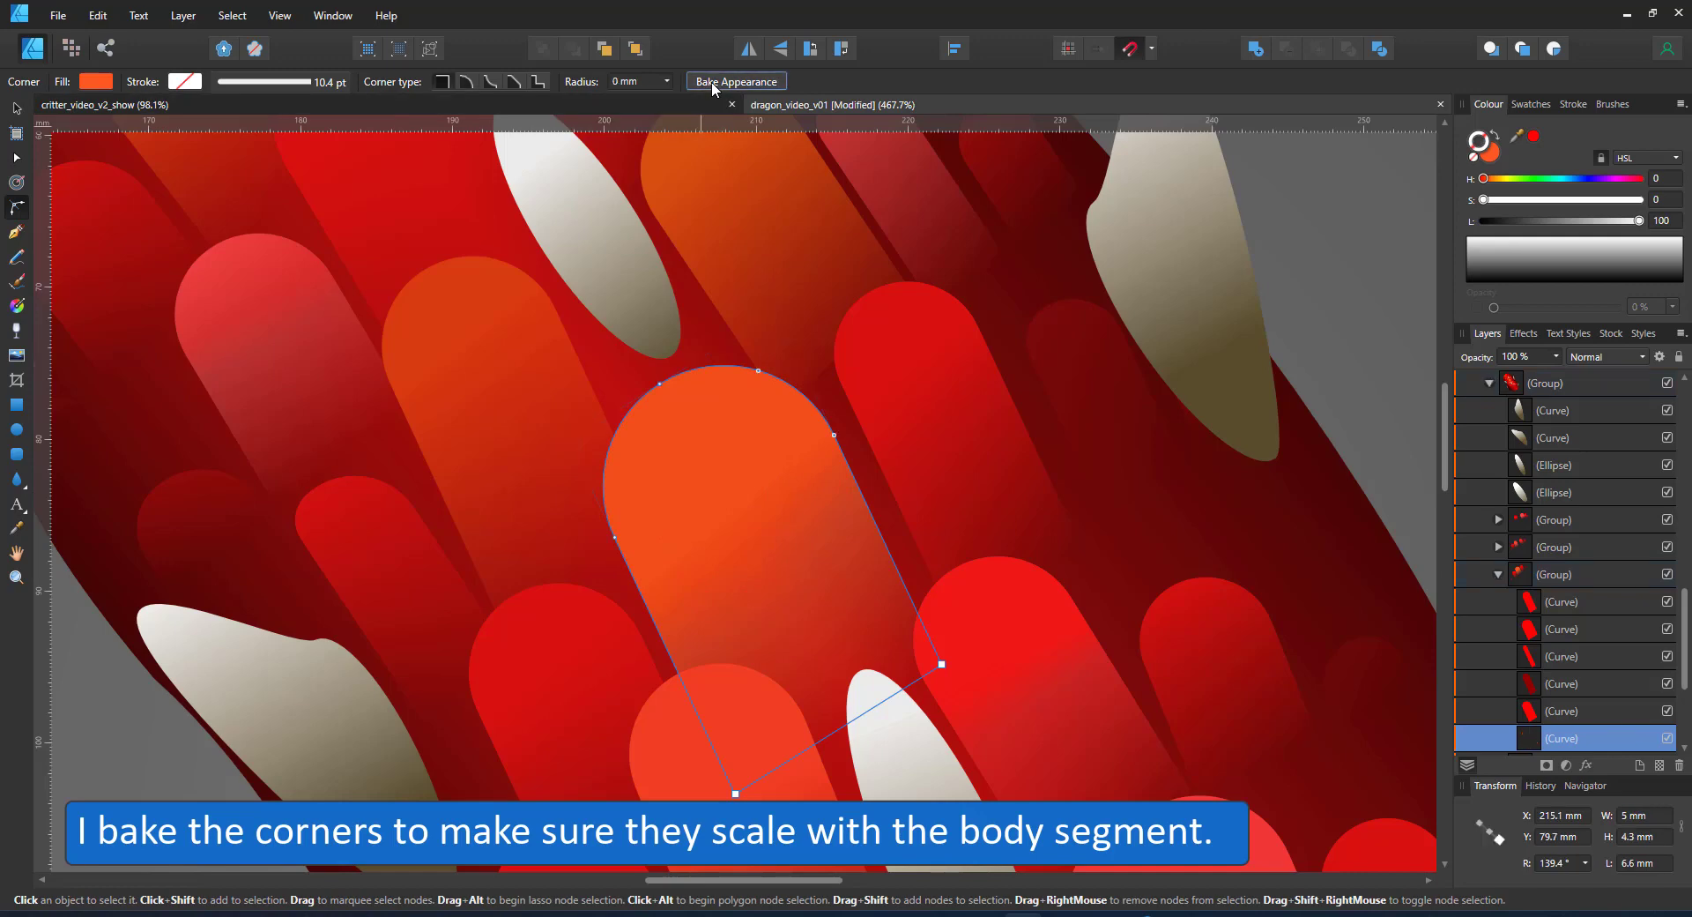
key("ctrl+0")
key("v")
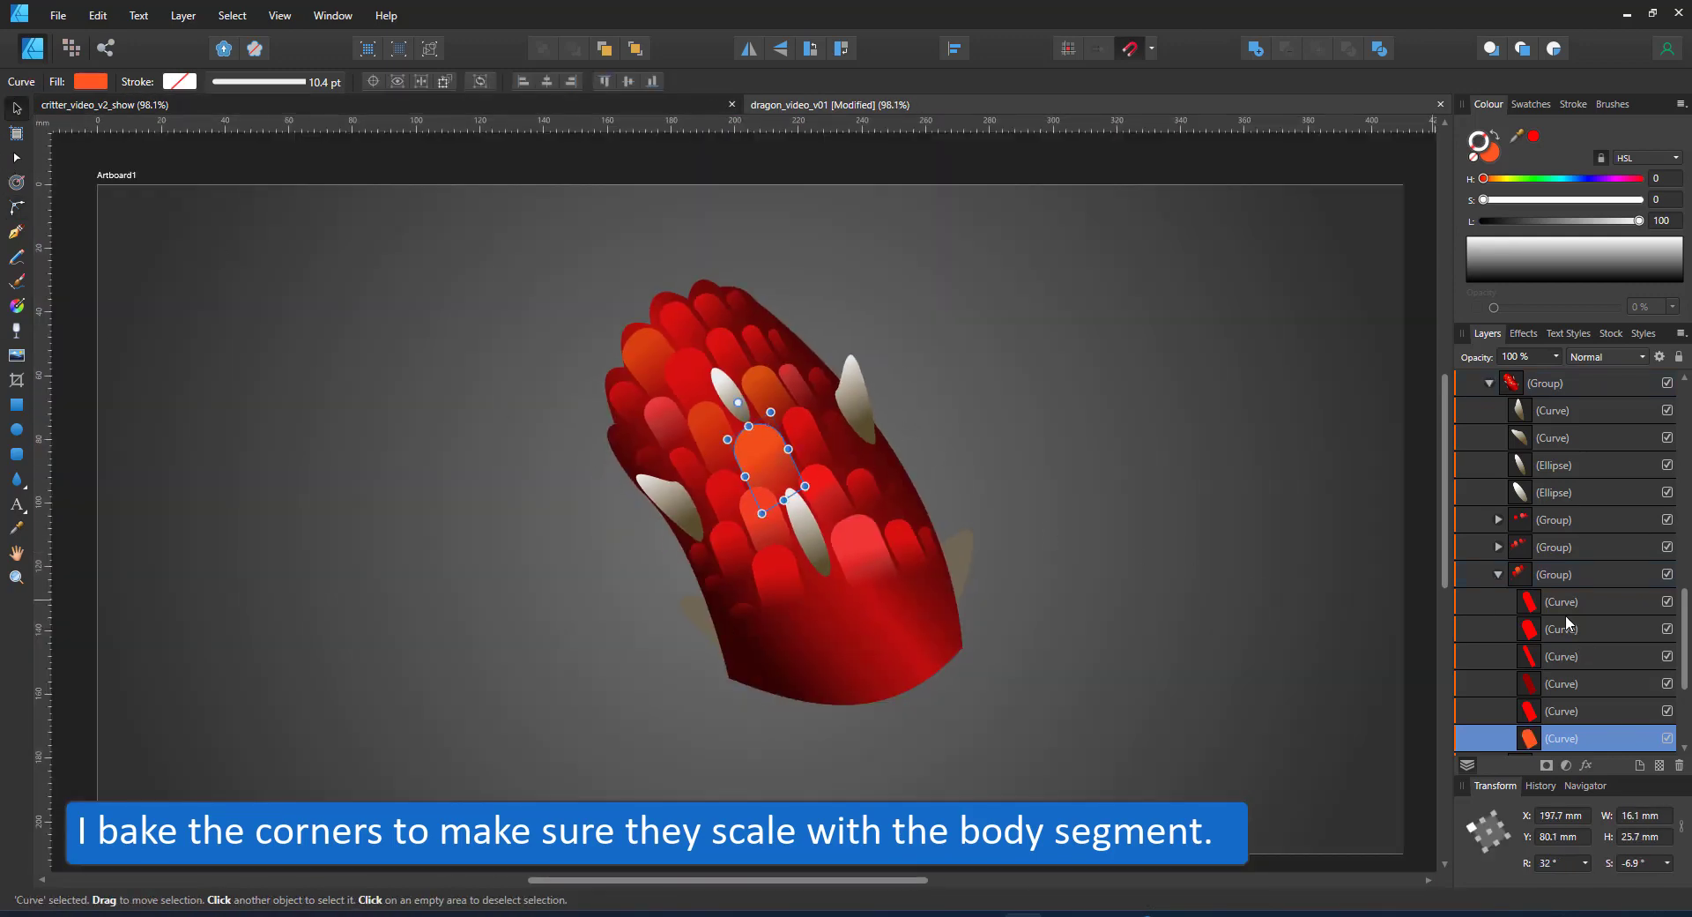
Step: Undo the corner baking and the enlargement of the segment group, and deselect
key("ctrl+z")
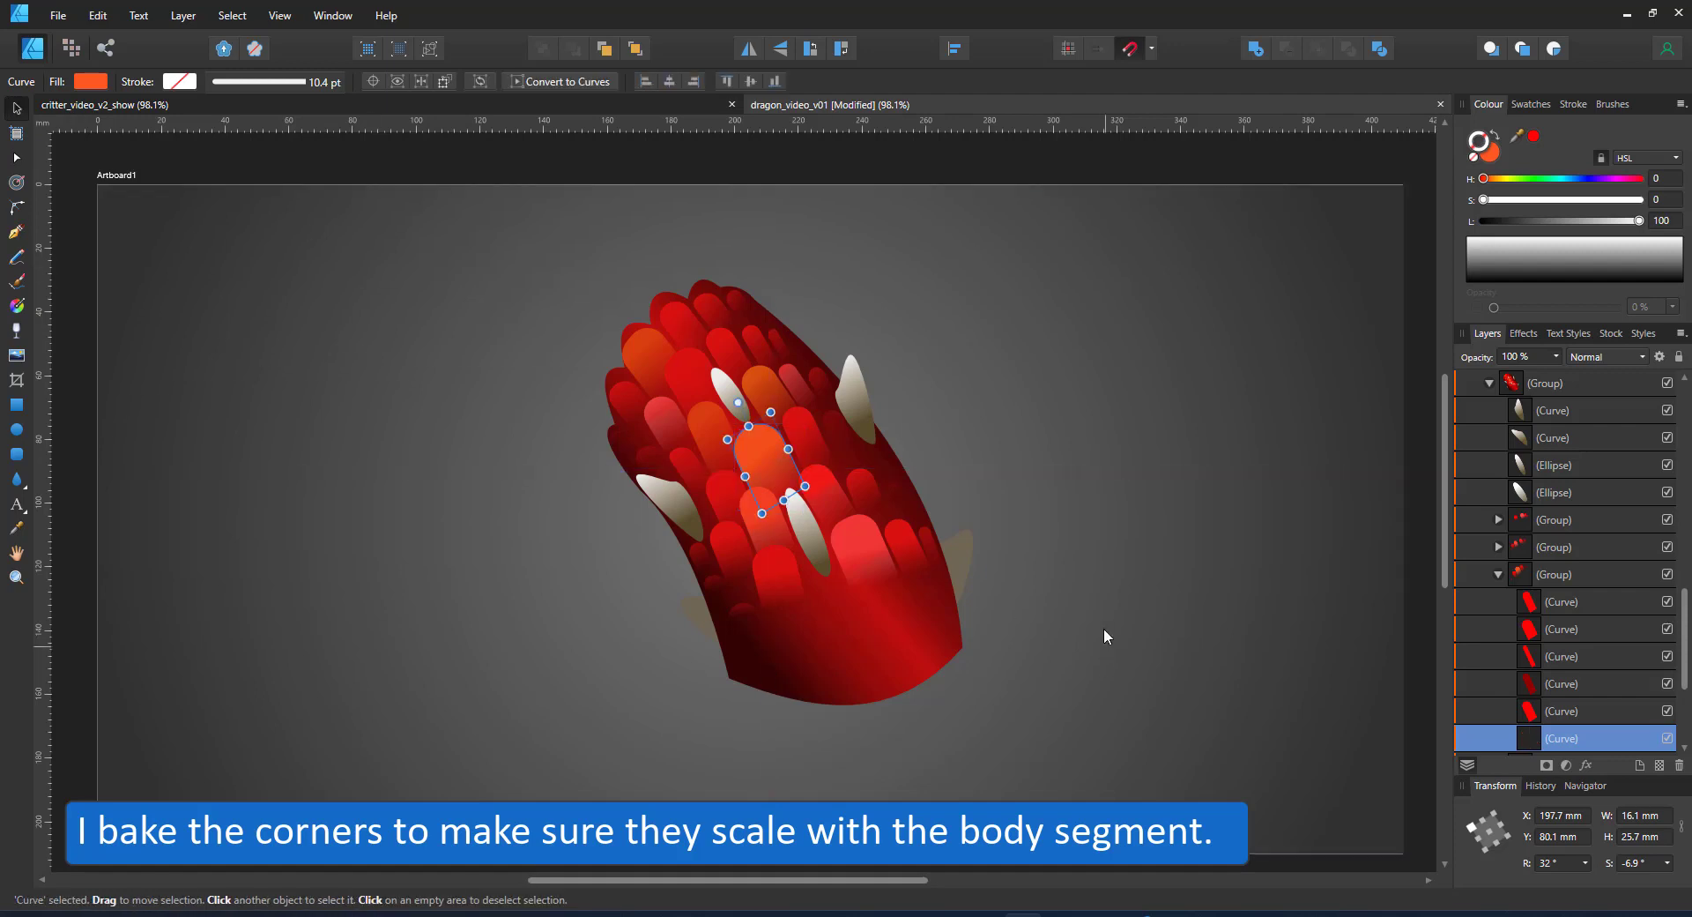
key("ctrl+z")
key("ctrl+z")
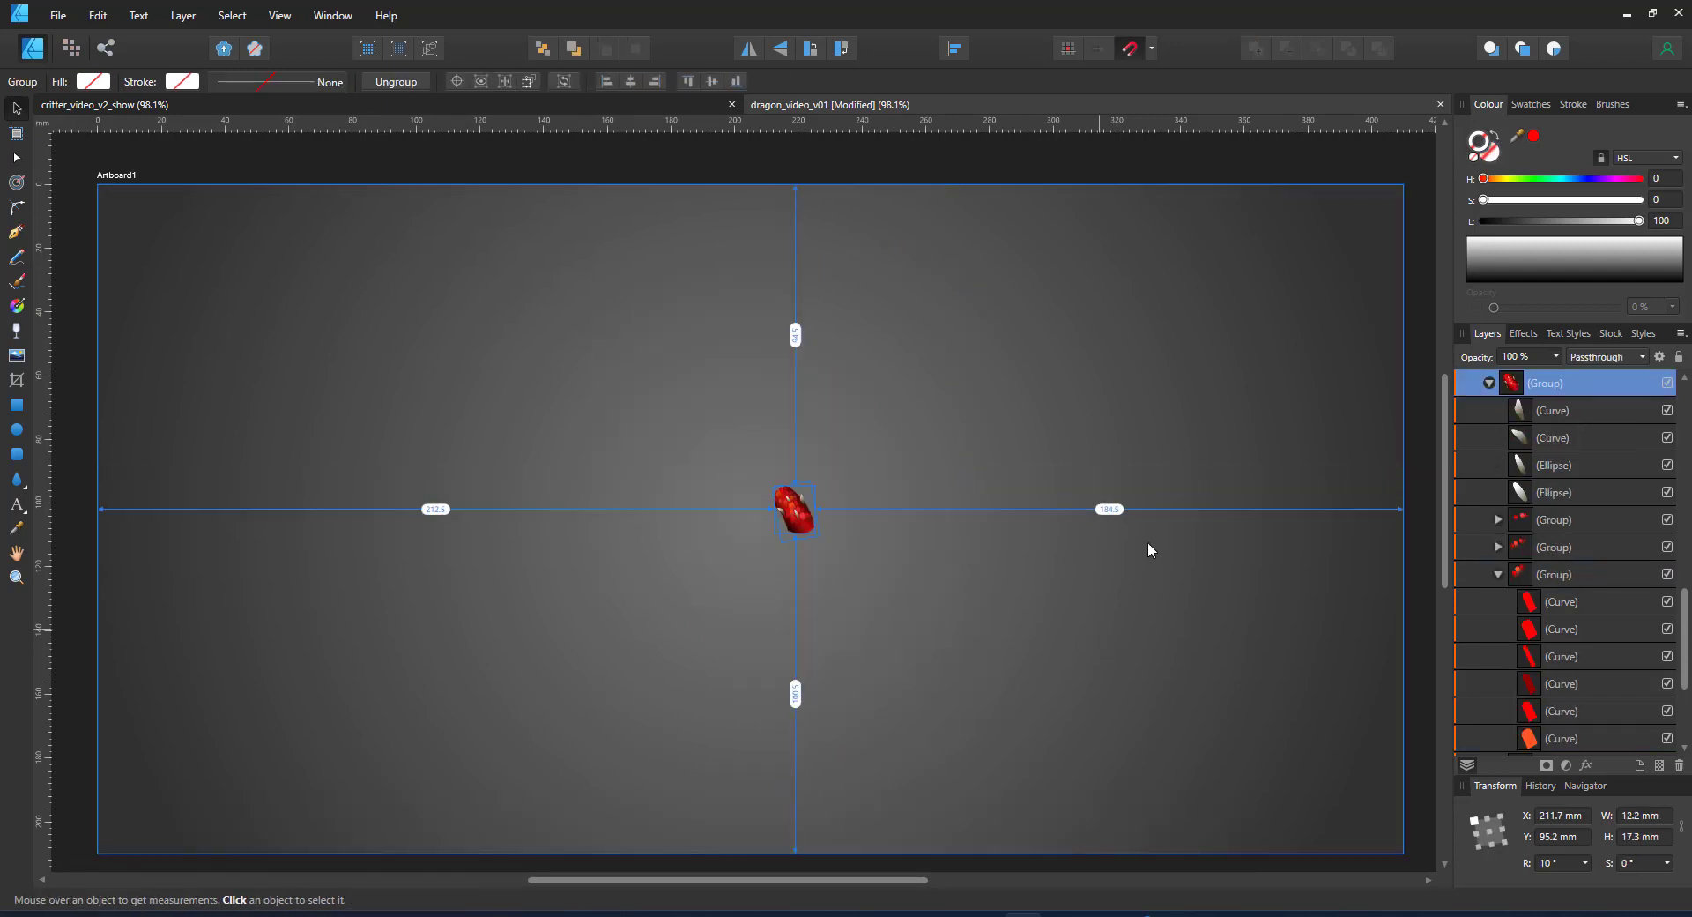
left_click(902, 571)
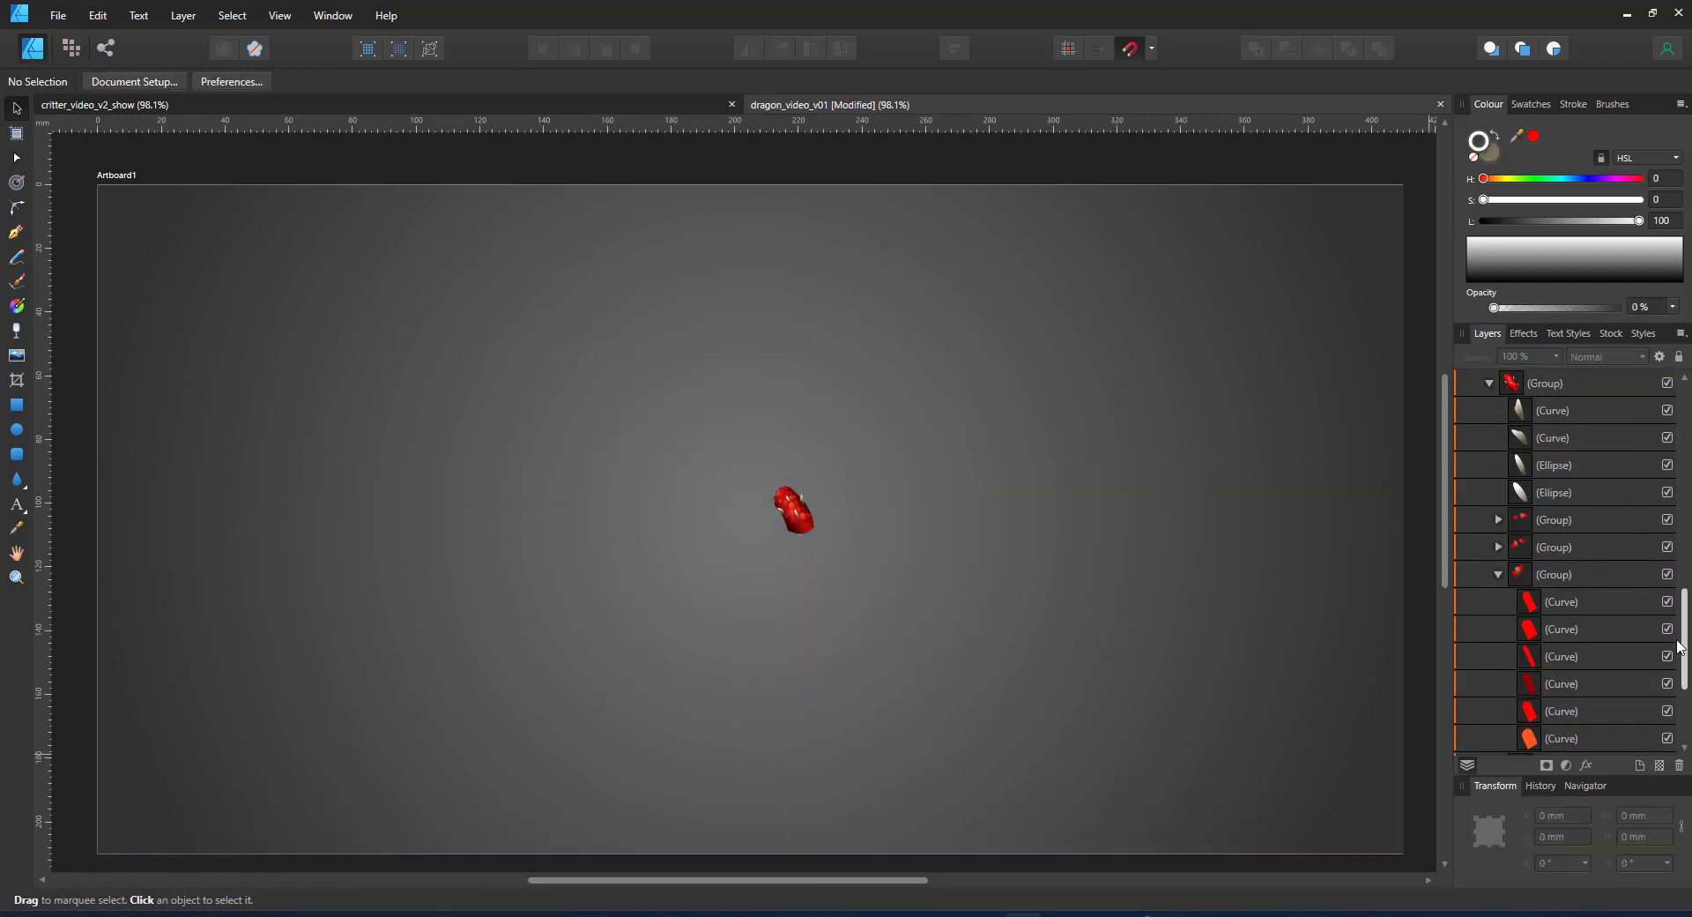
Step: Collapse the base group, select all hidden duplicate groups above it, and show them again
scroll(1680, 646, "up", 5)
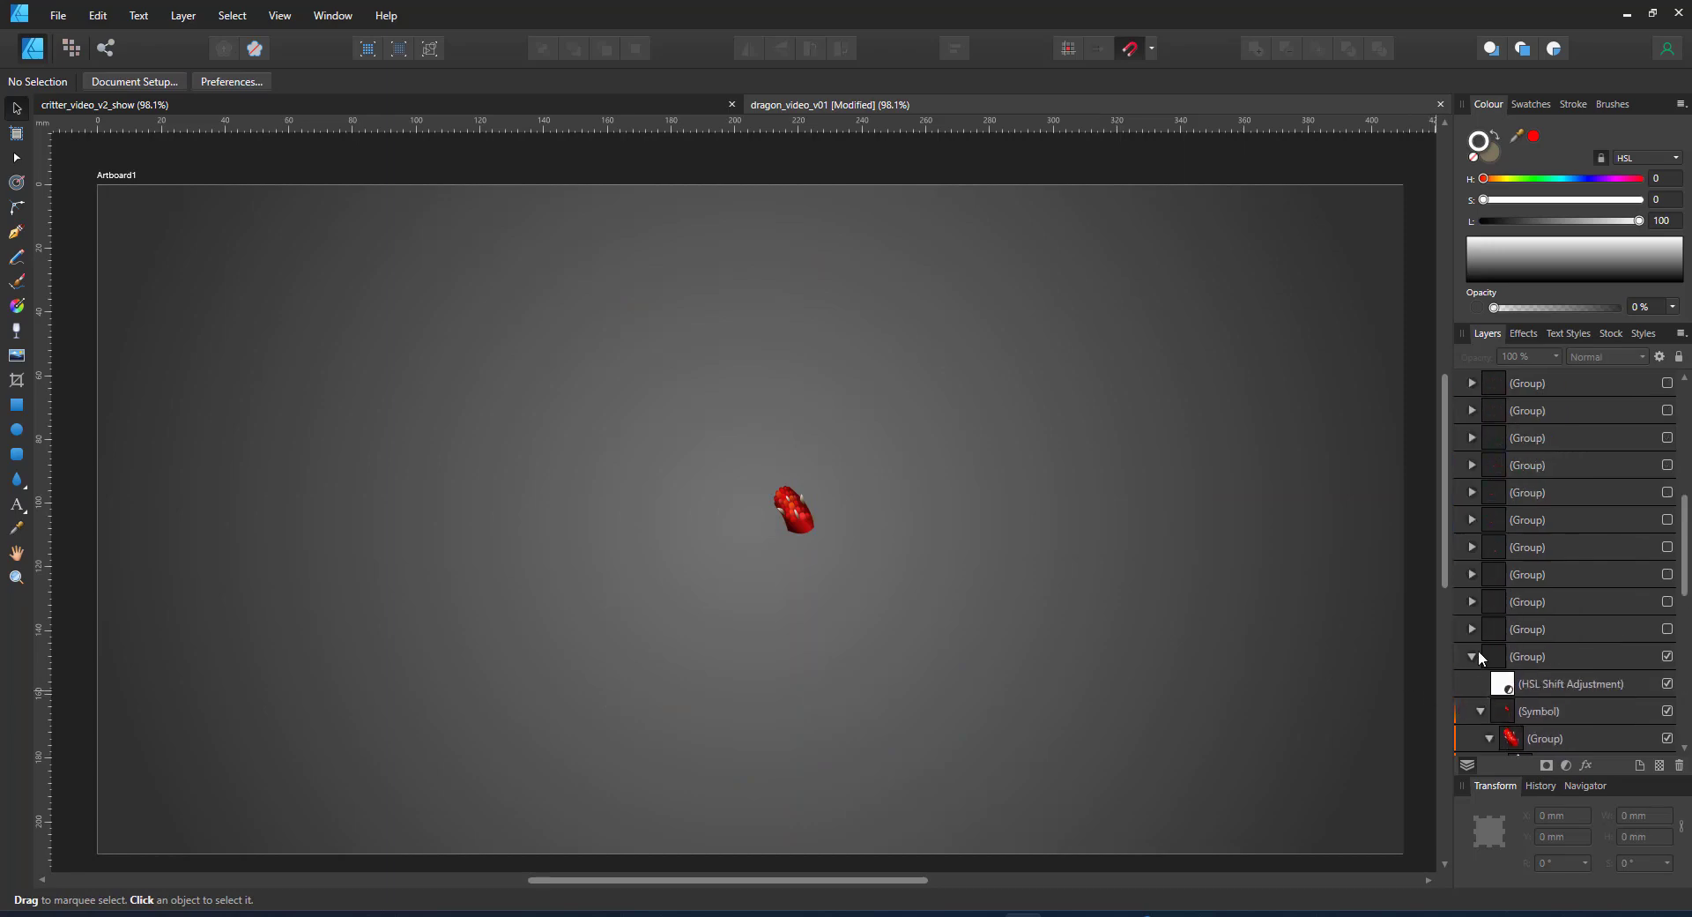
left_click(1474, 656)
left_click(1588, 711)
scroll(1569, 573, "up", 4)
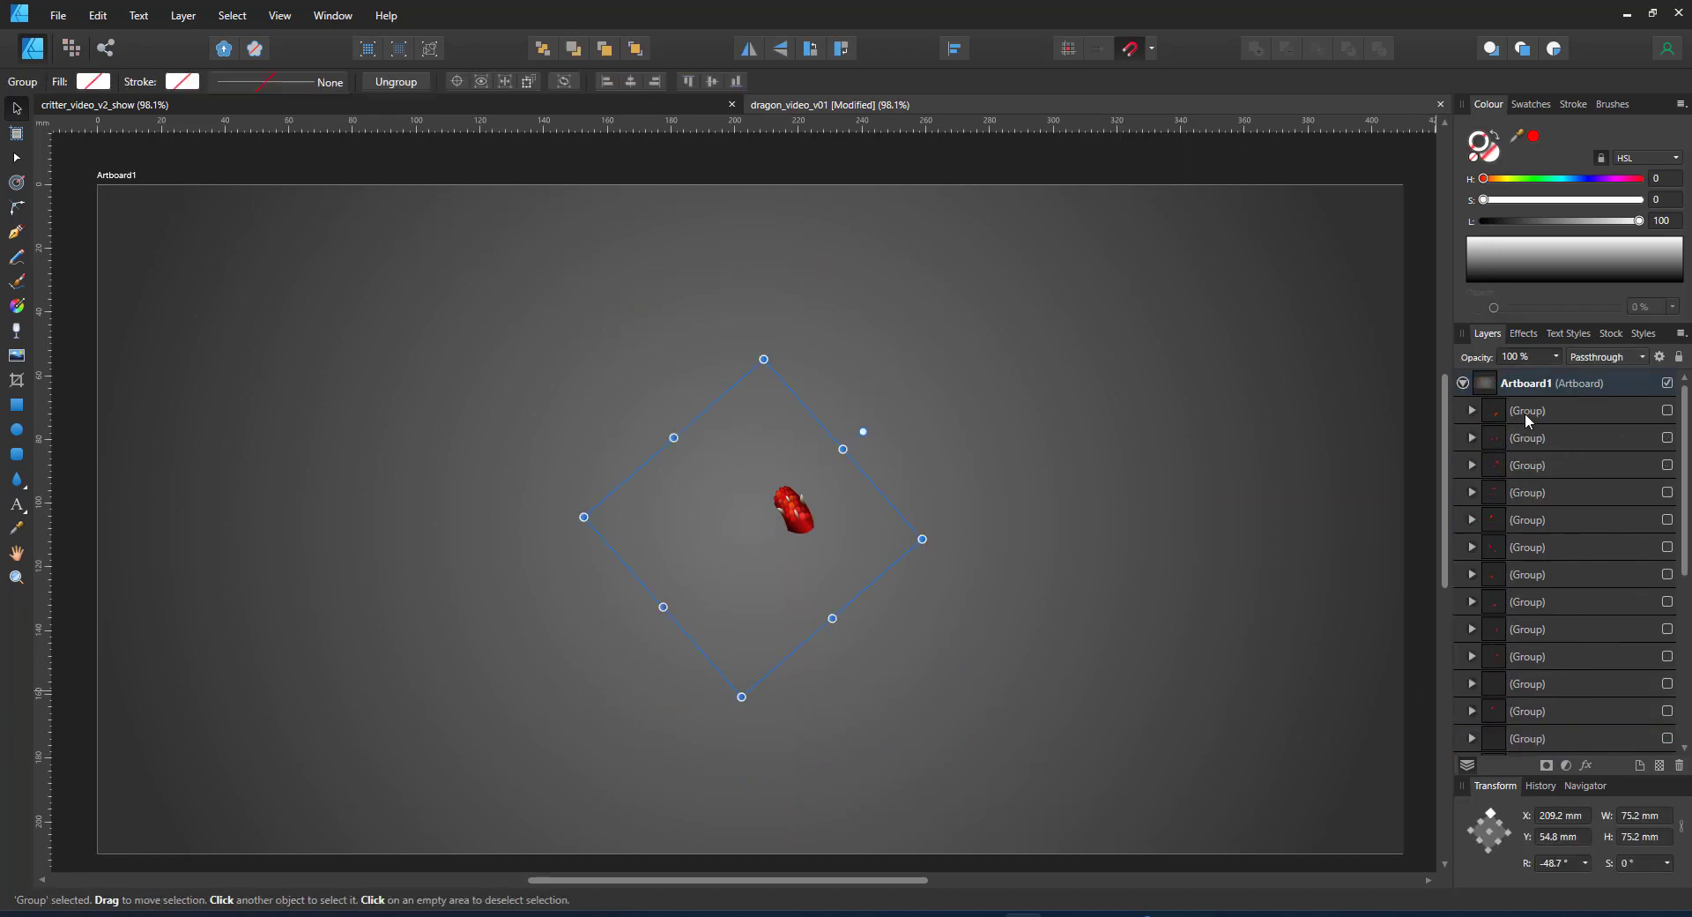
left_click(1513, 411, "shift")
left_click(1667, 411)
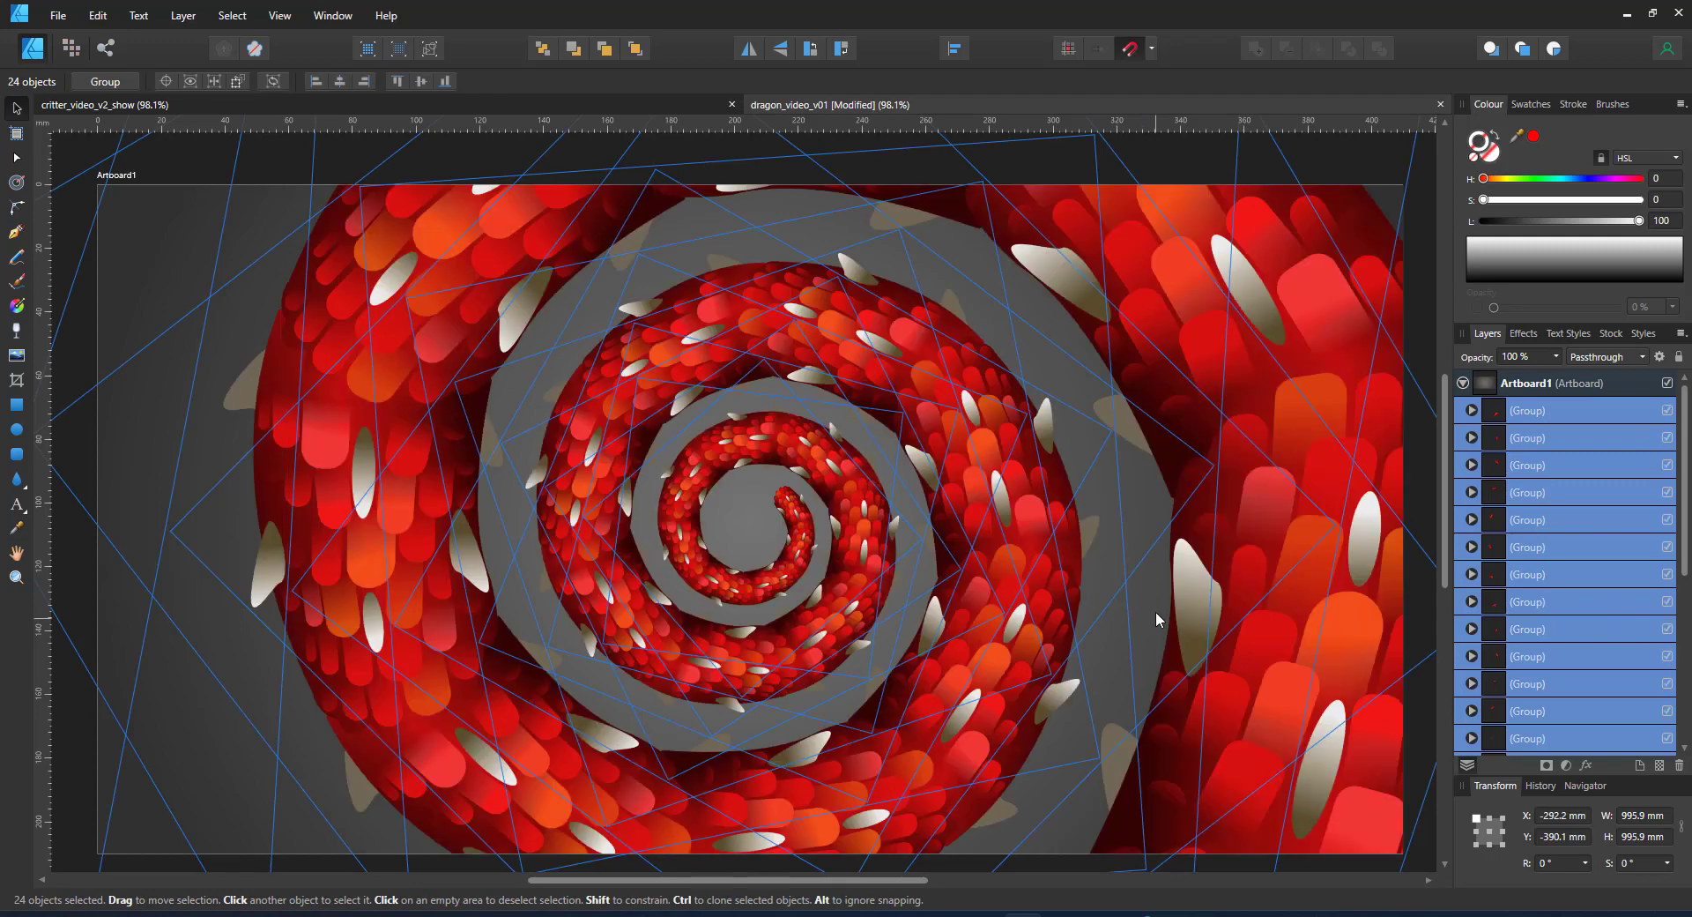
Step: Select all segment groups, move the spiral to X -354.8 mm, Y -451 mm, and ungroup them so the HSL adjustments stack
left_click(72, 782)
key("ctrl+a")
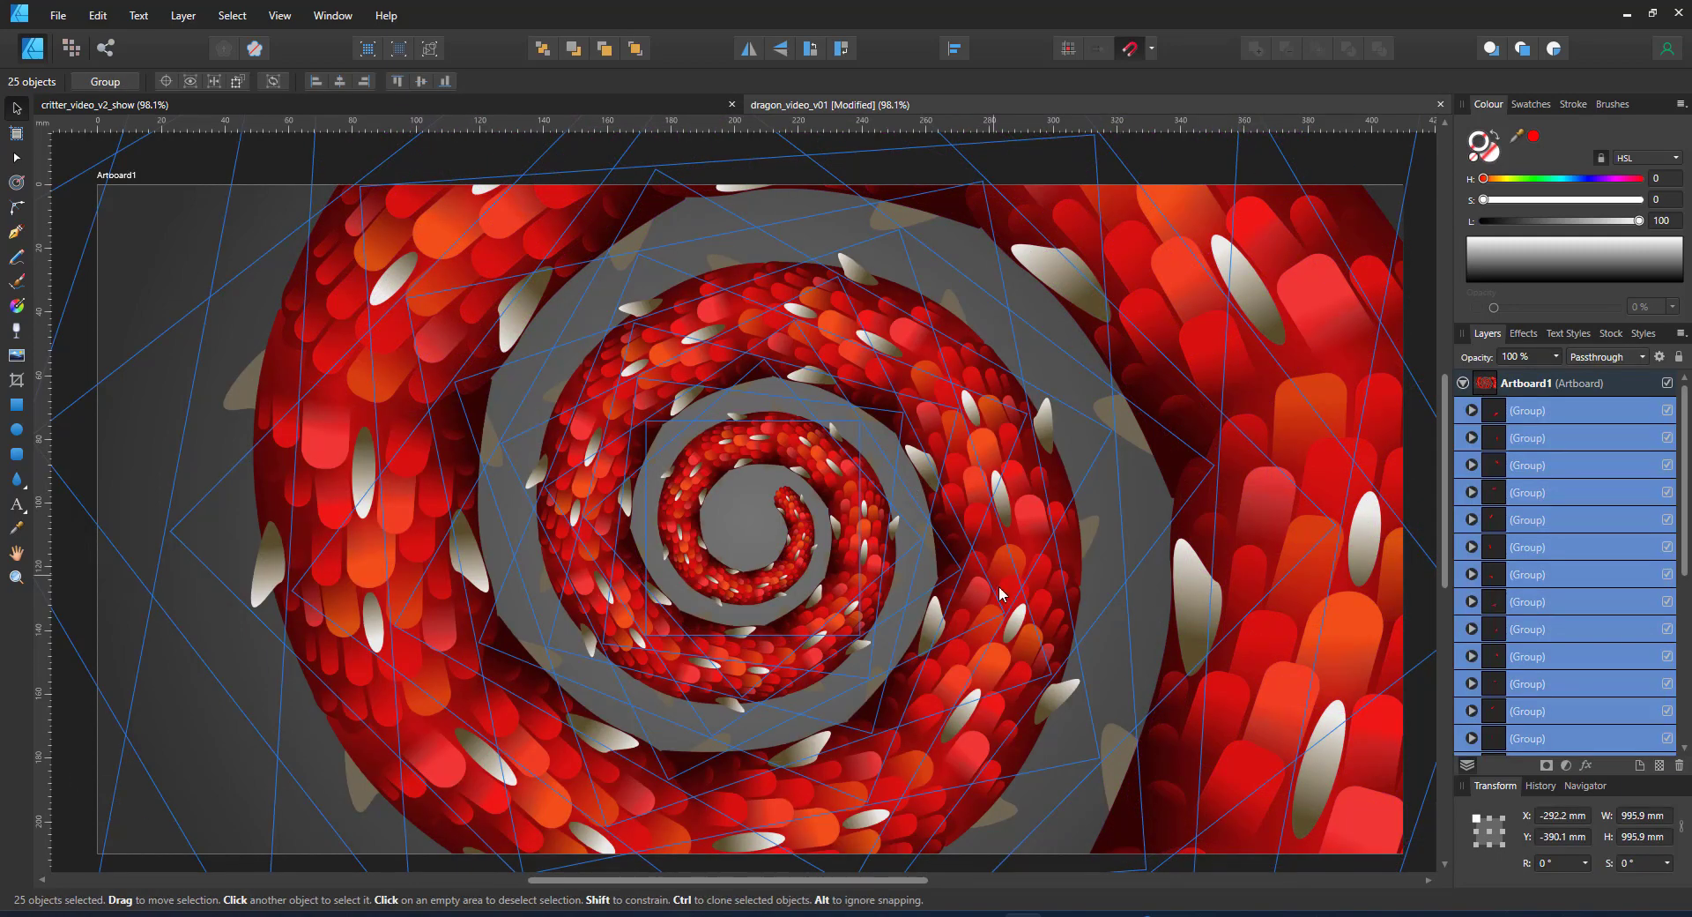
scroll(1013, 629, "down", 1)
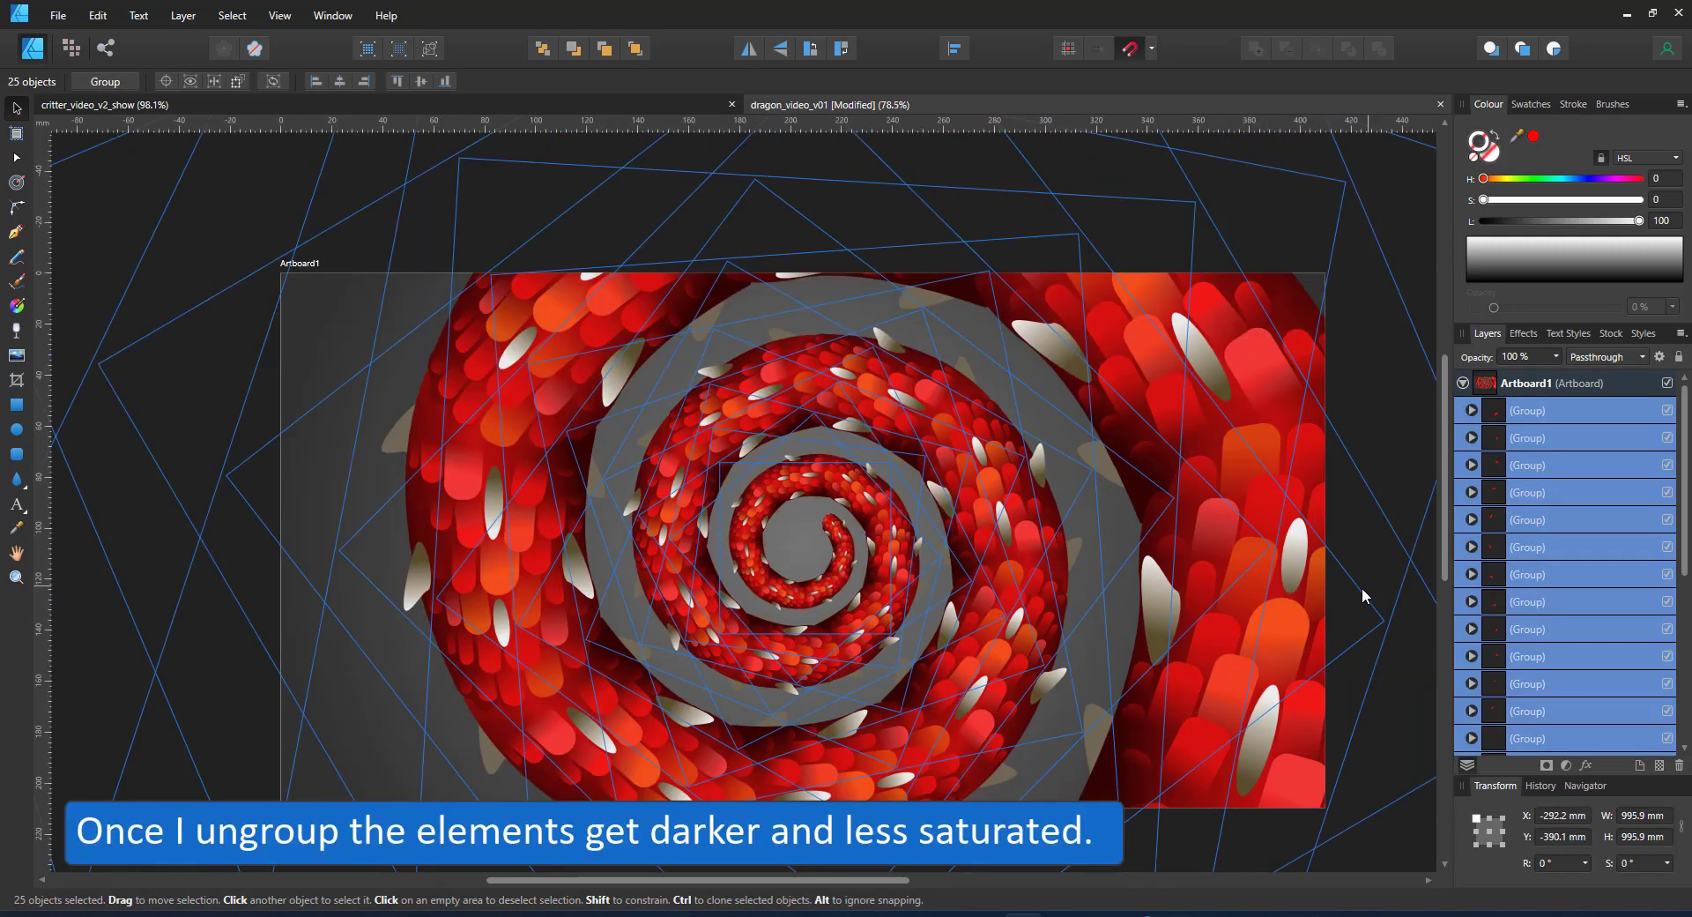
left_click_drag(1148, 596, 1063, 435)
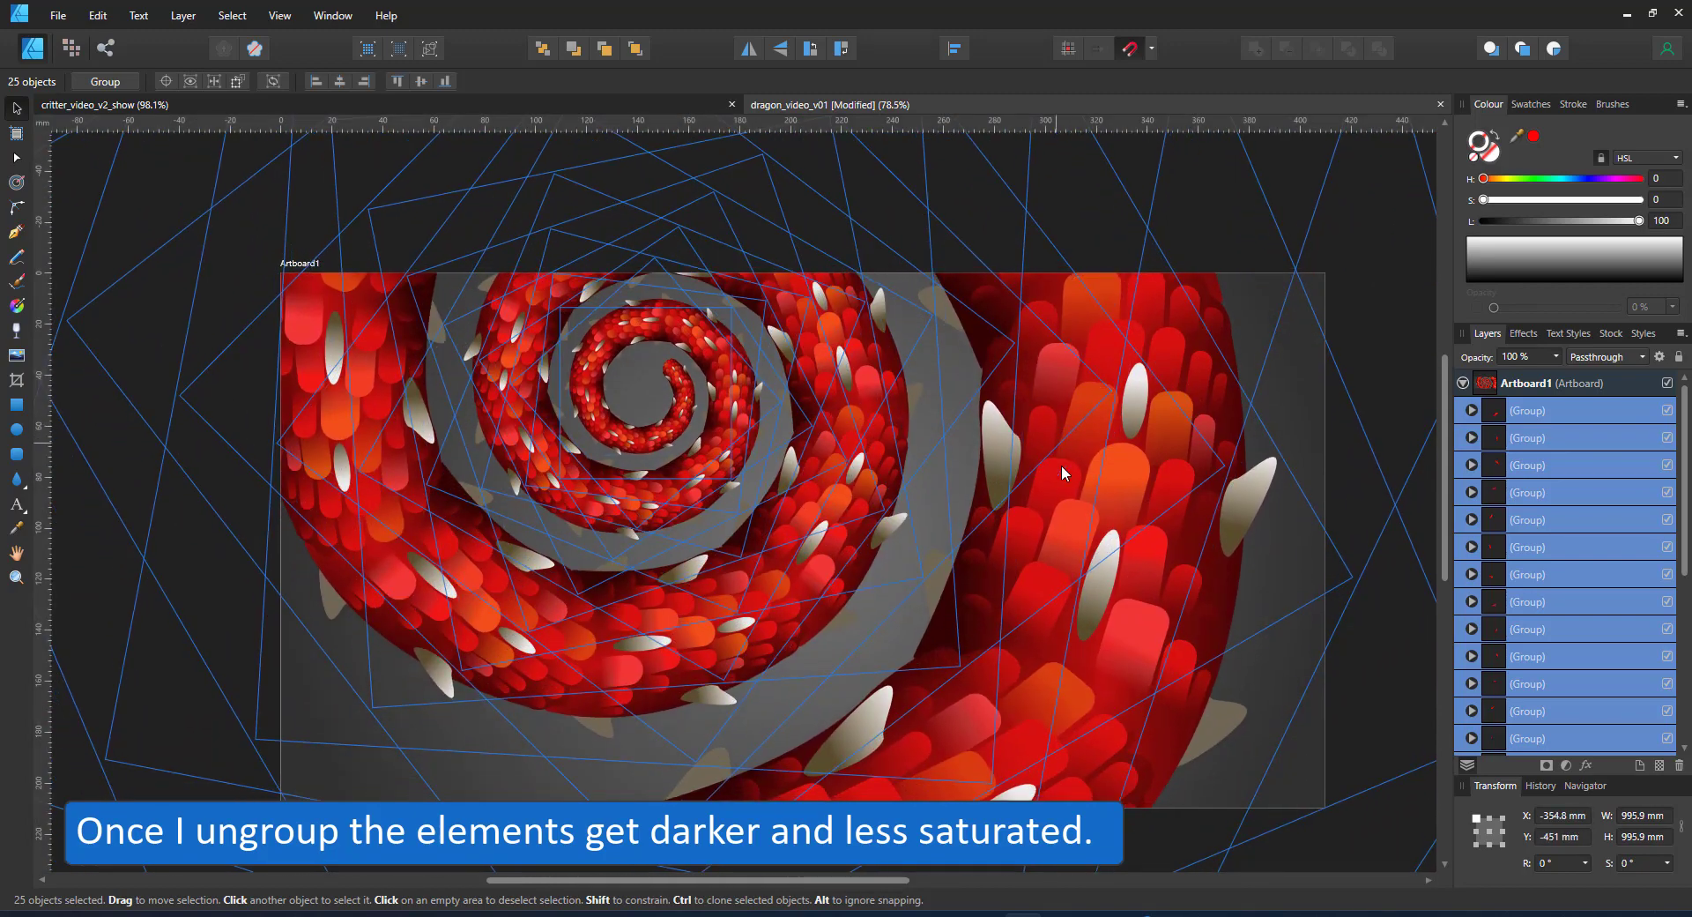
key("ctrl+shift+g")
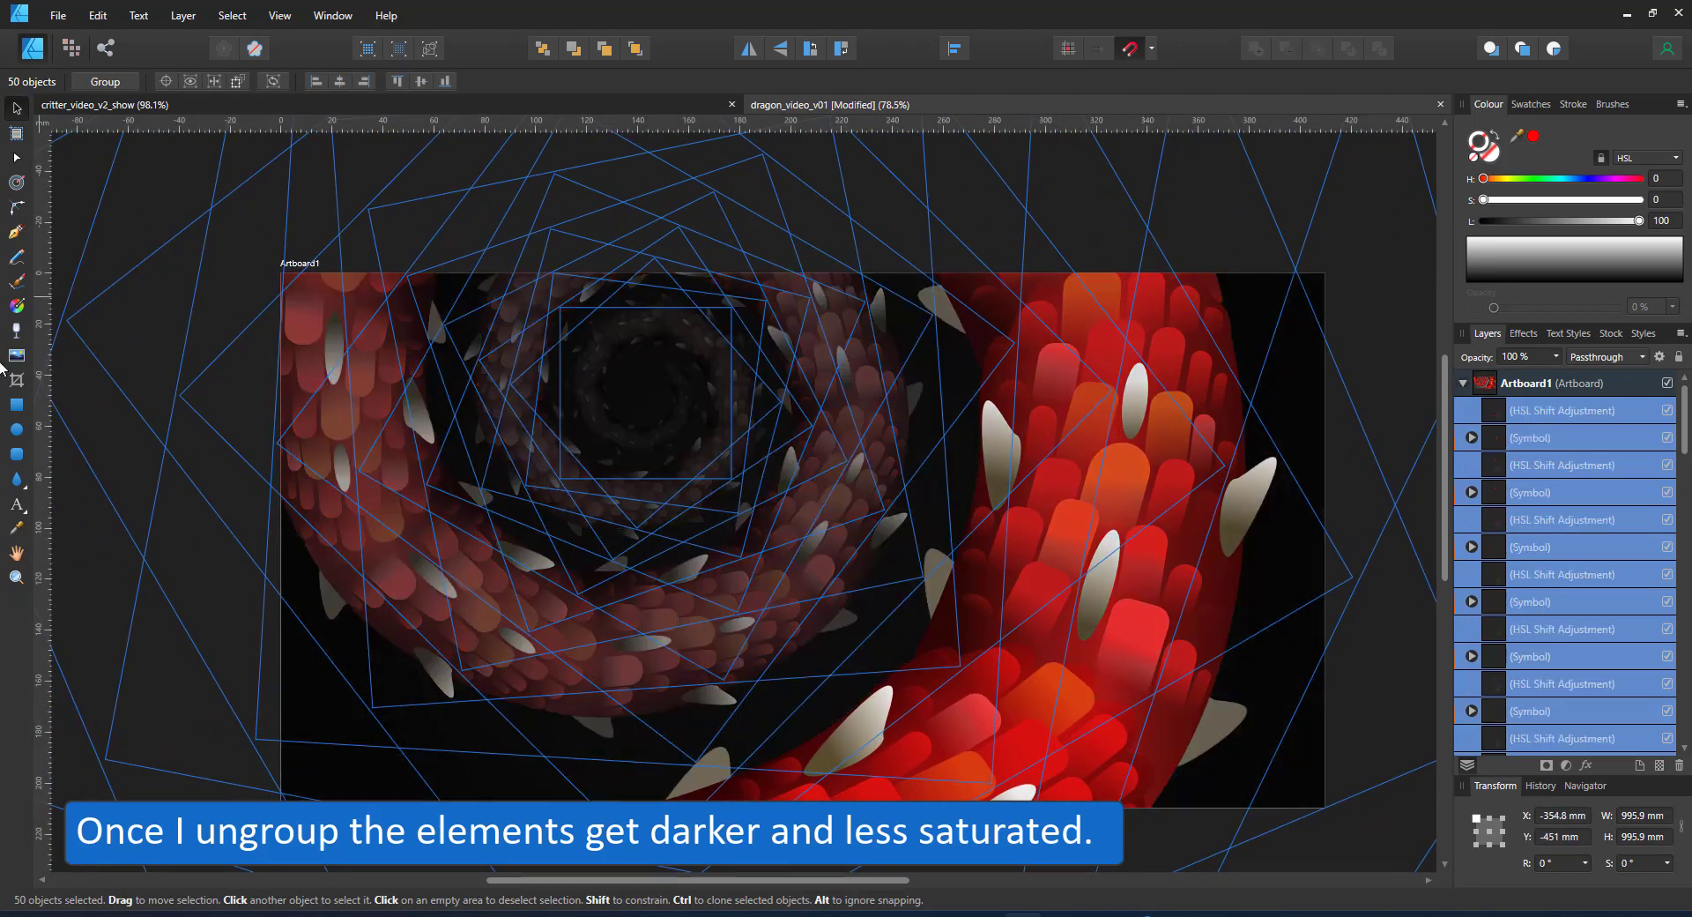
left_click(1335, 486)
key("ctrl+0")
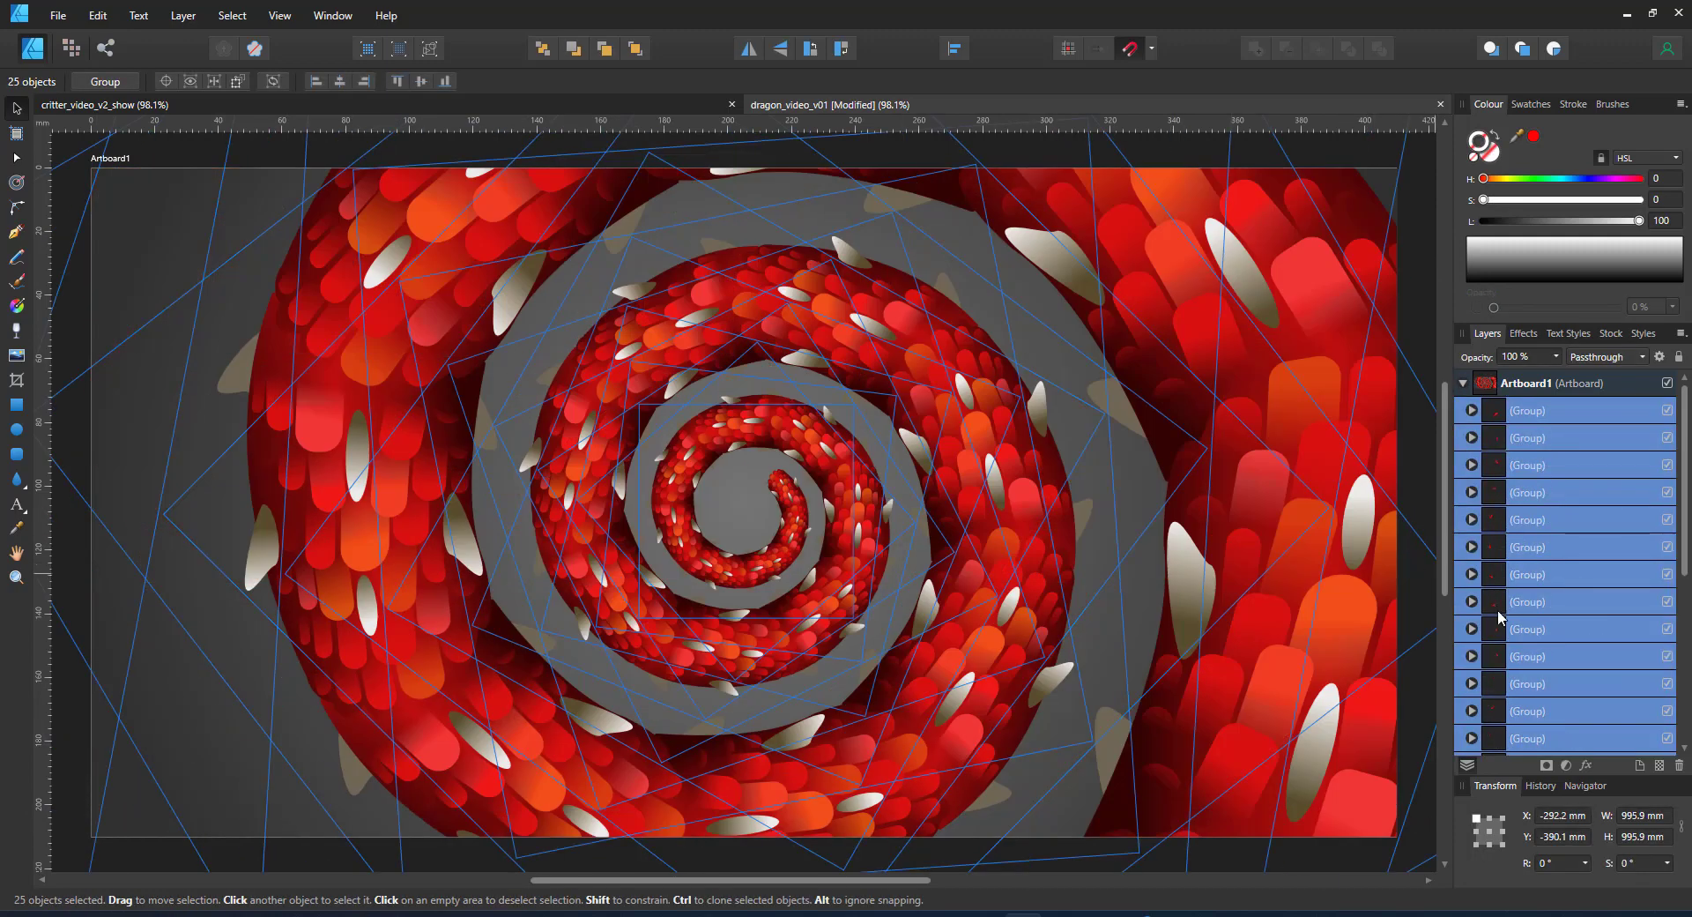
Step: Delete all duplicated segment groups and keep only the base group with its HSL adjustment and symbol
left_click(1574, 410)
scroll(1616, 730, "down", 4)
left_click(1580, 710, "shift")
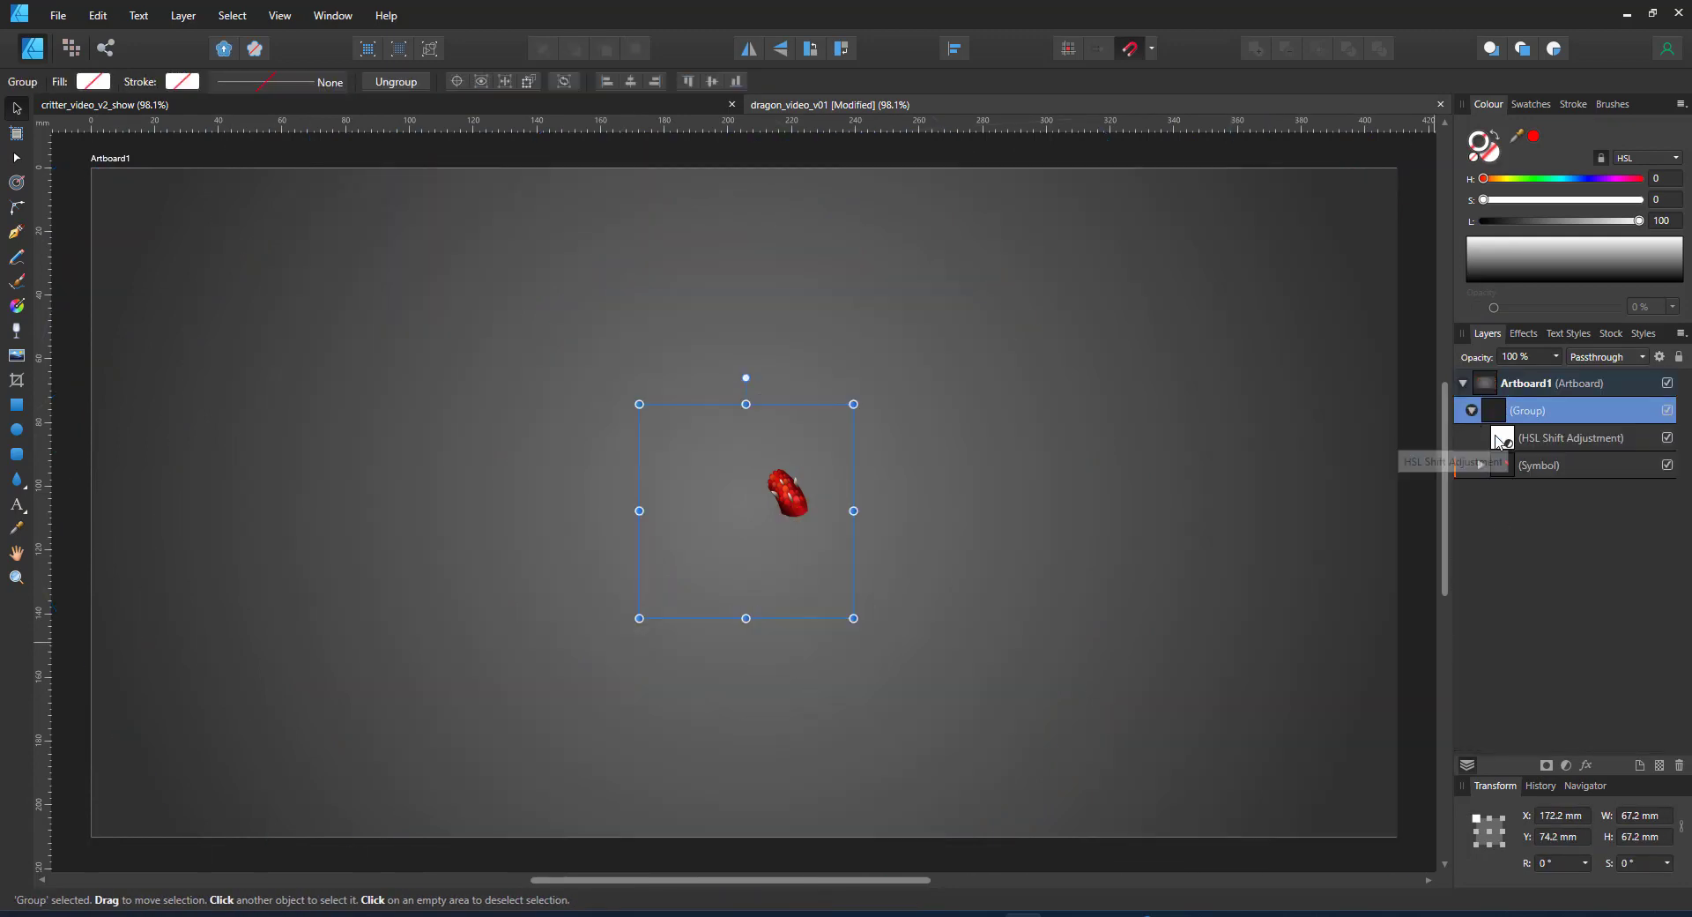
Step: Set the base group's HSL adjustment to a saturation shift of -2% and a hue shift of 10°
double_click(1502, 437)
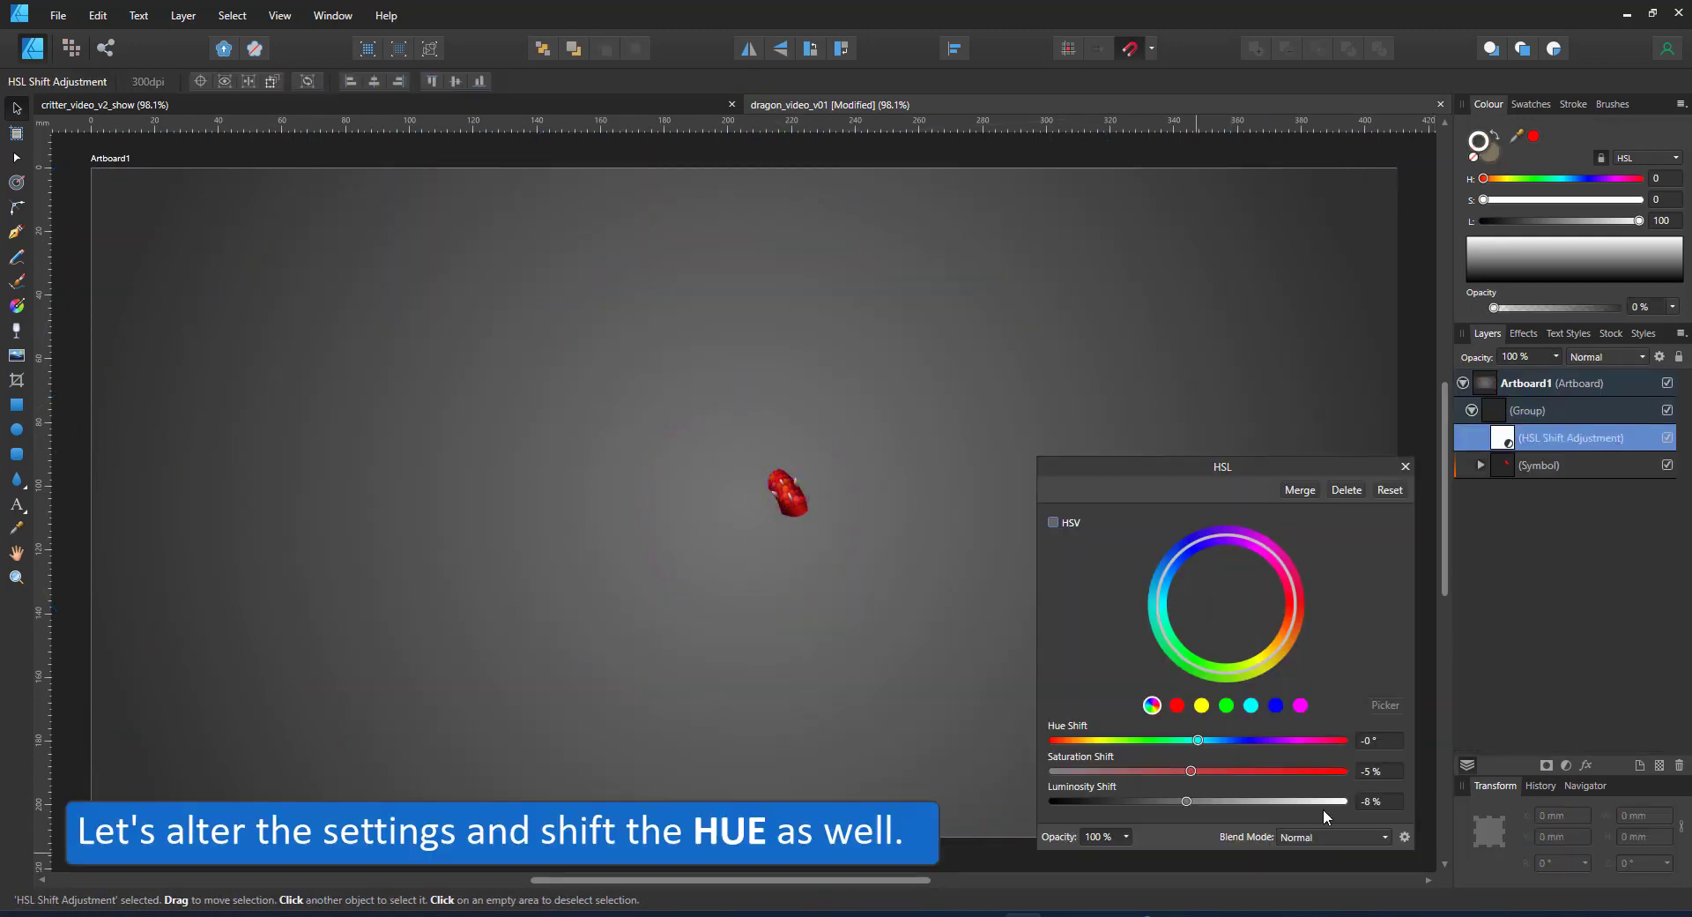
left_click(1377, 771)
type("-2")
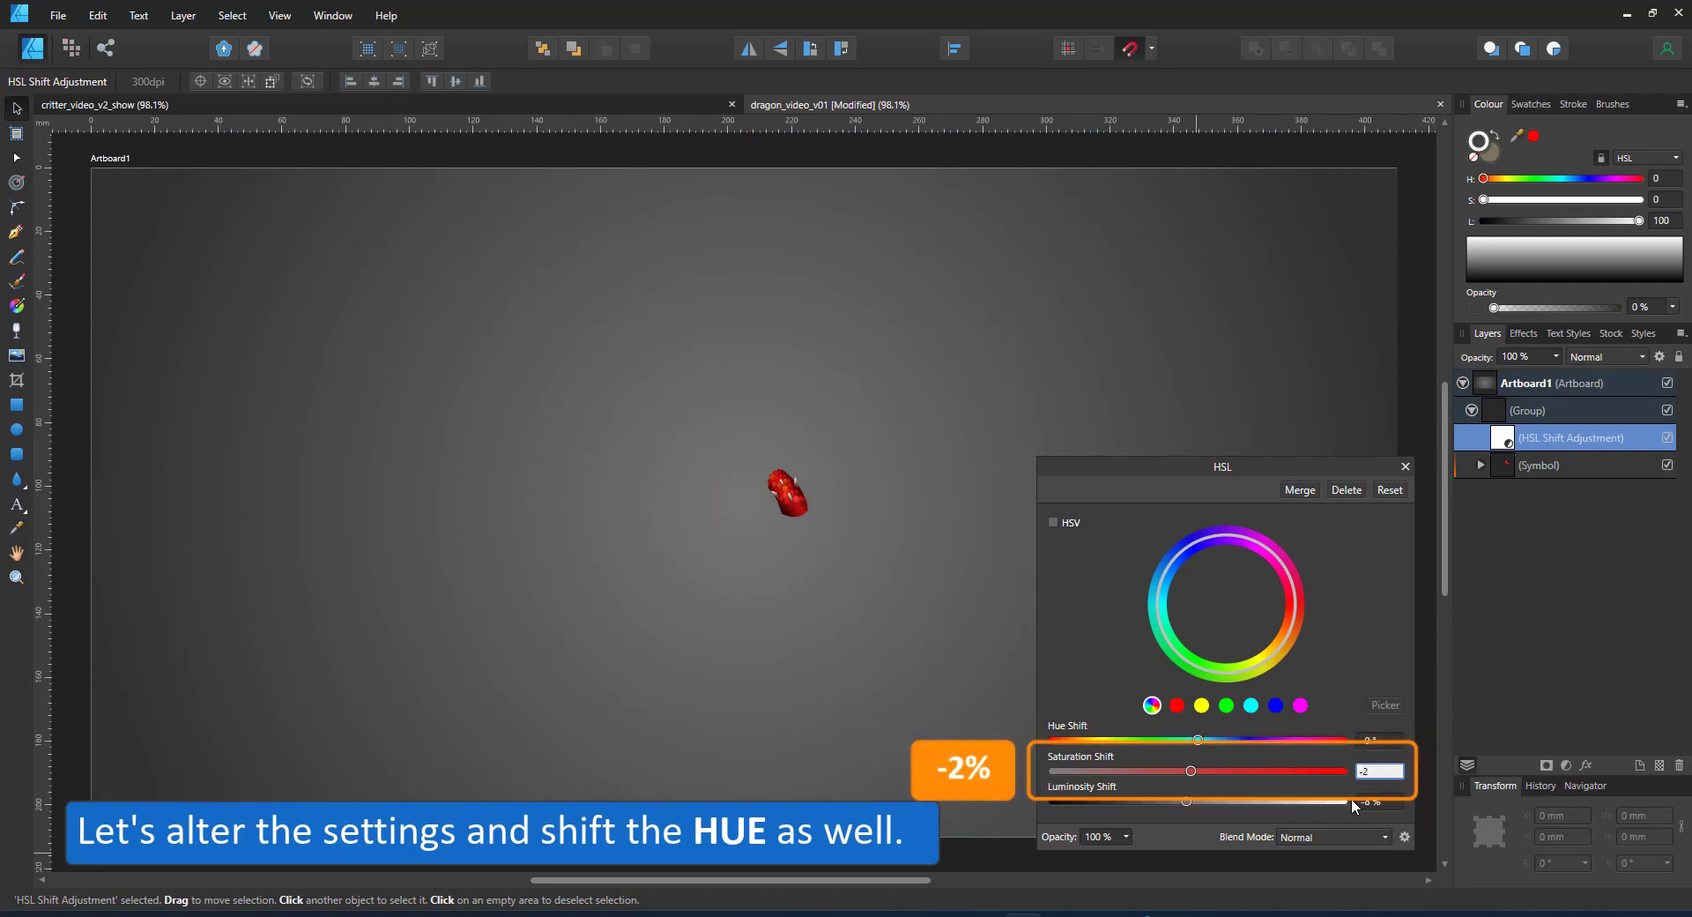
left_click(1379, 741)
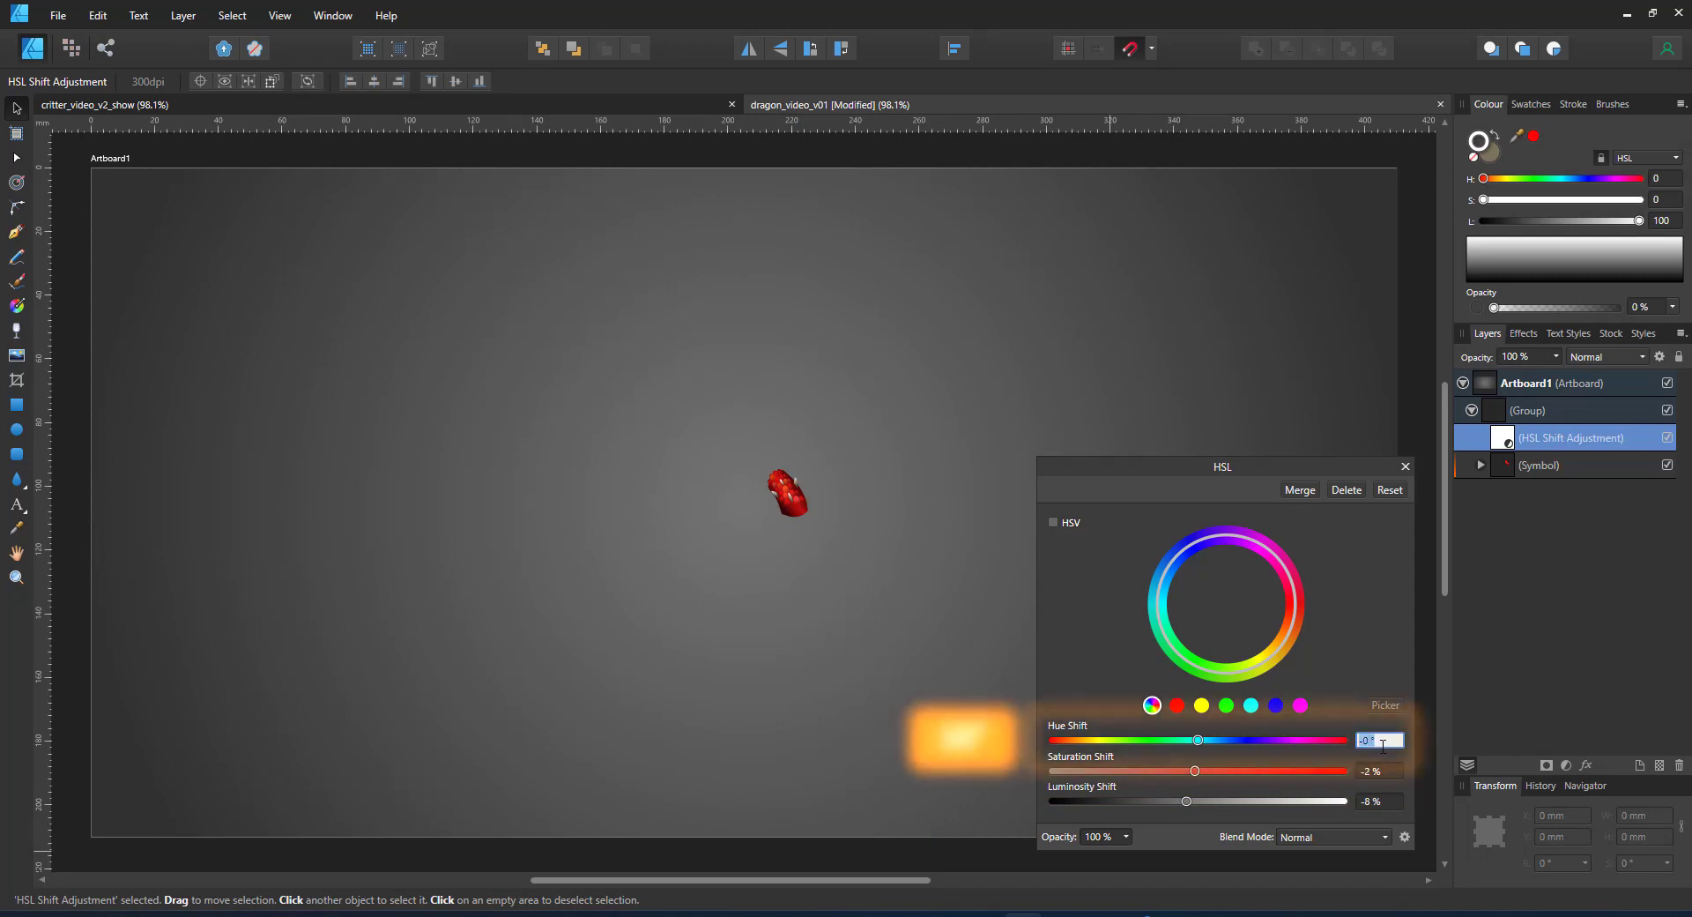
key("Return")
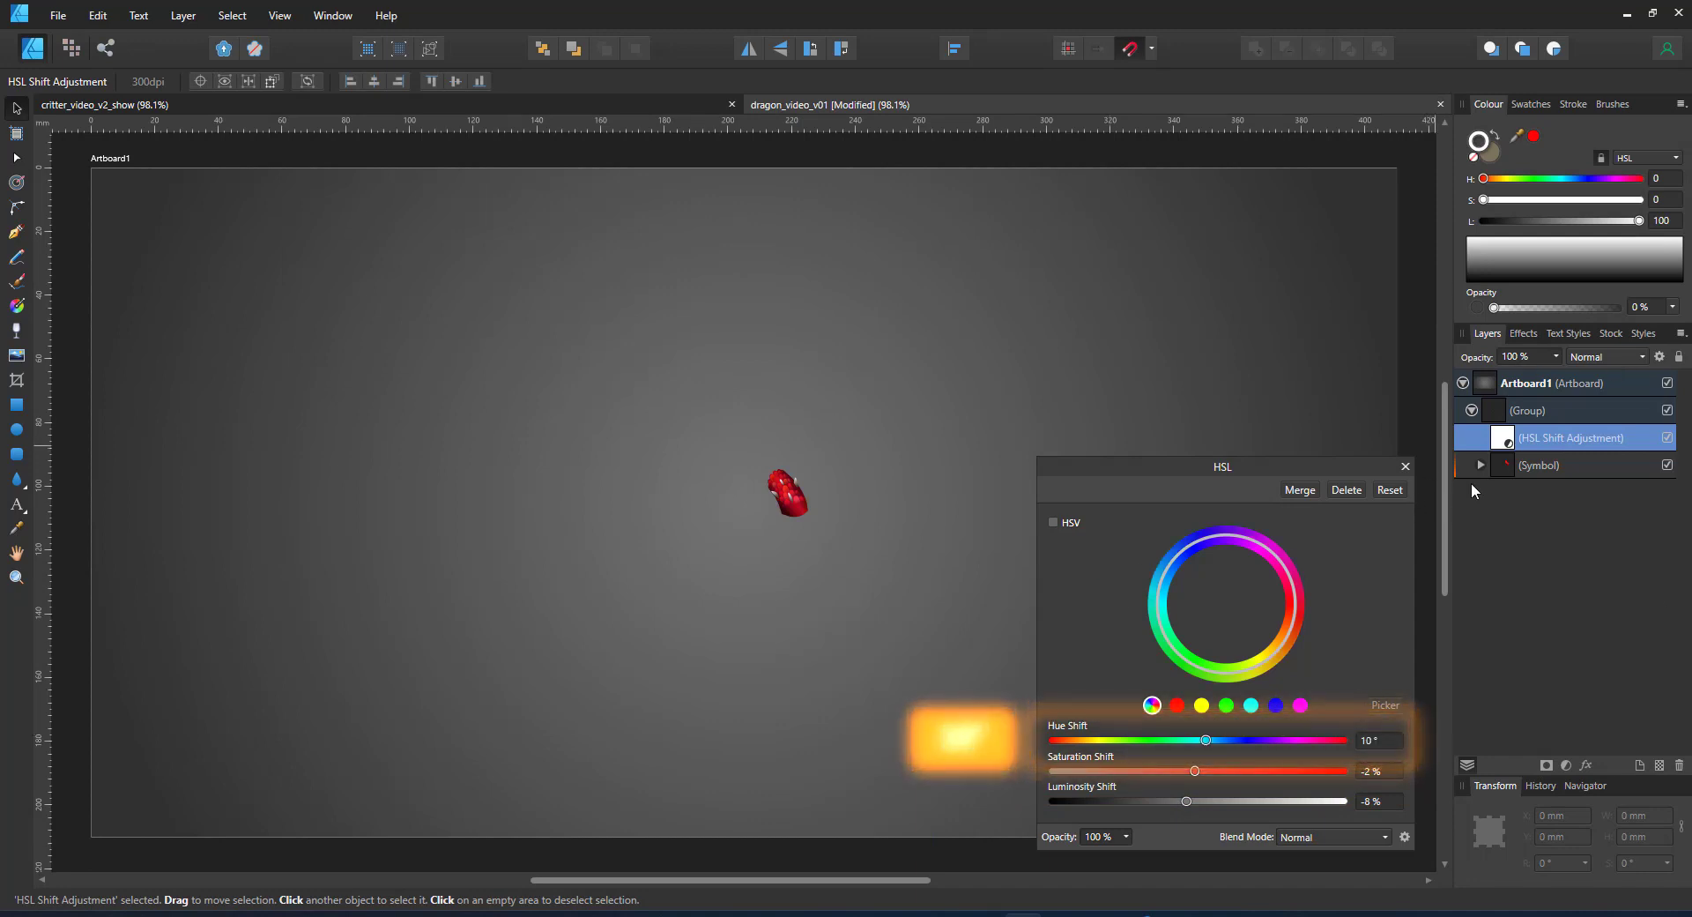
left_click(1406, 467)
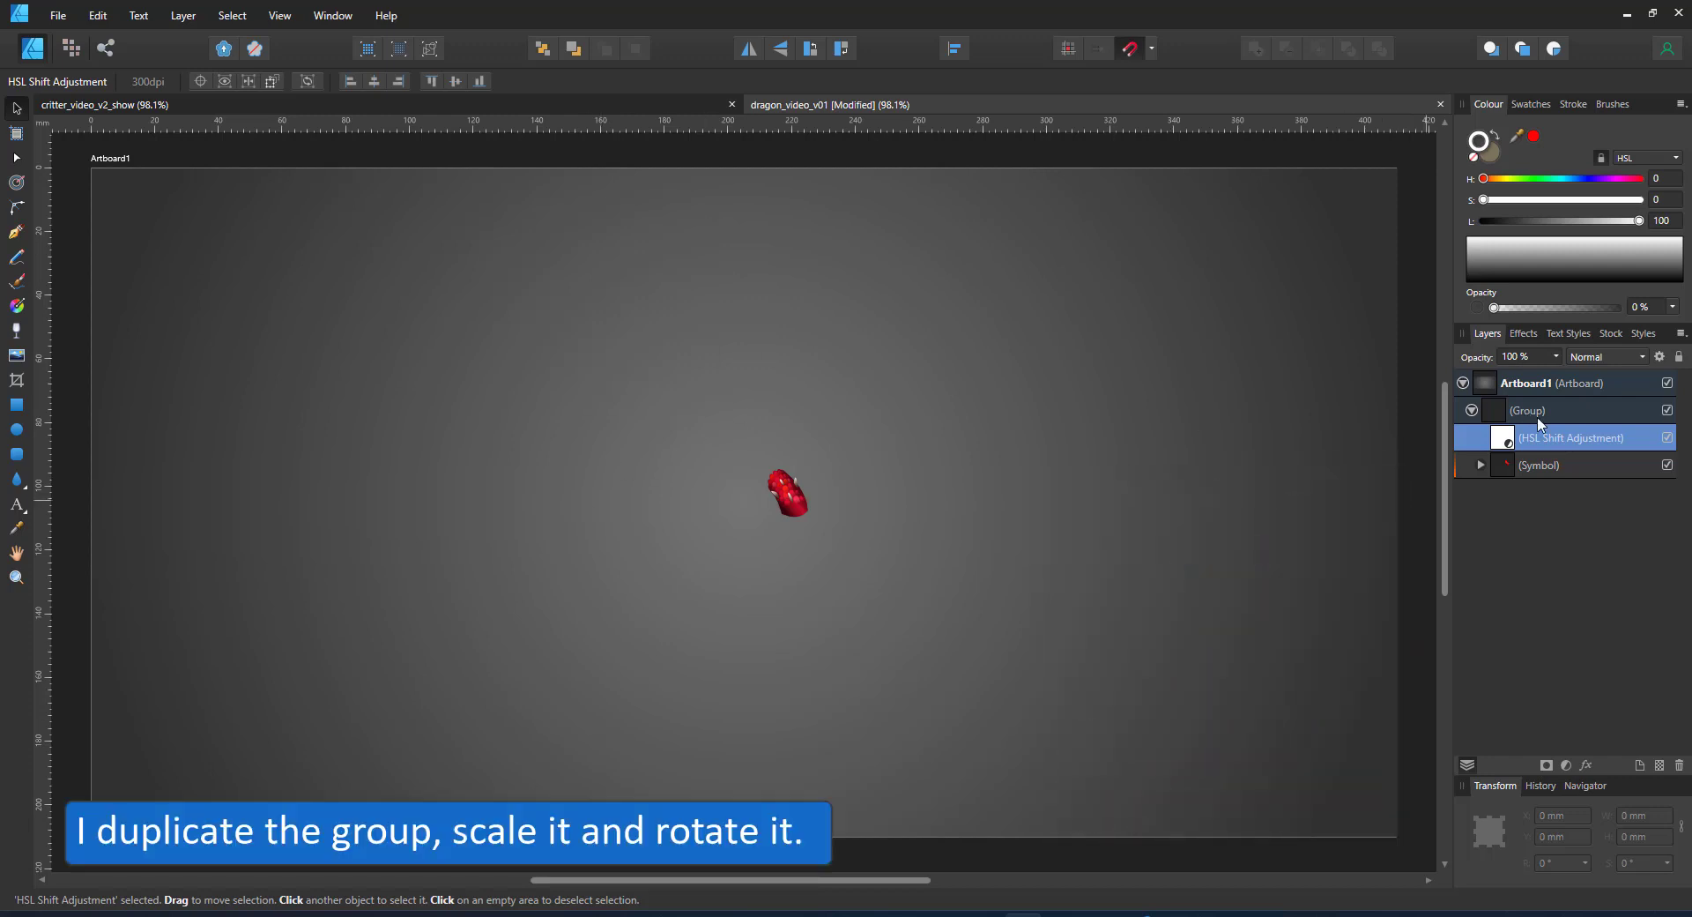
Step: Duplicate the base group, enlarge the copy slightly, and rotate it about 45° clockwise to continue the dragon's body
left_click(787, 494)
key("ctrl+j")
left_click_drag(853, 405, 853, 514)
Step: Power-duplicate the transformed segment group until the spiral fills the artboard, and ungroup all segment groups
key("ctrl+j")
key("ctrl+j")
key("ctrl+j")
key("ctrl+j")
key("ctrl+j")
key("ctrl+j")
key("ctrl+j")
key("ctrl+j")
key("ctrl+j")
key("ctrl+j")
key("ctrl+j")
key("ctrl+j")
key("ctrl+j")
key("ctrl+j")
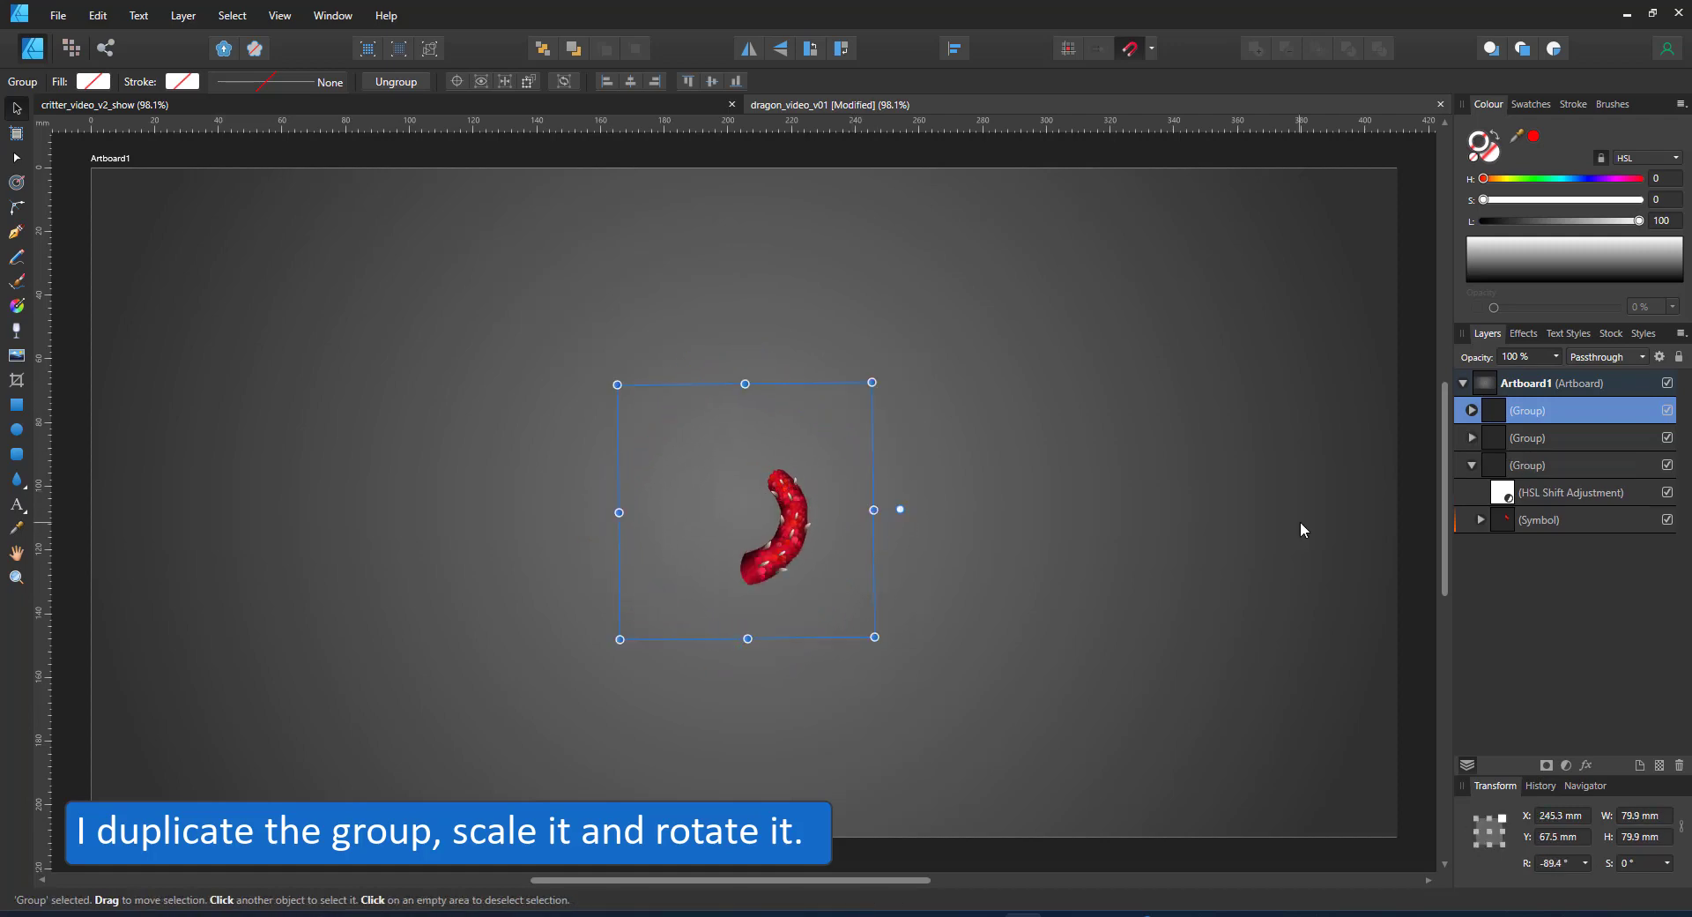
key("ctrl+j")
key("ctrl+j")
key("ctrl+j")
key("ctrl+j")
key("ctrl+j")
key("ctrl+j")
key("ctrl+j")
key("ctrl+j")
key("ctrl+j")
key("ctrl+j")
key("ctrl+j")
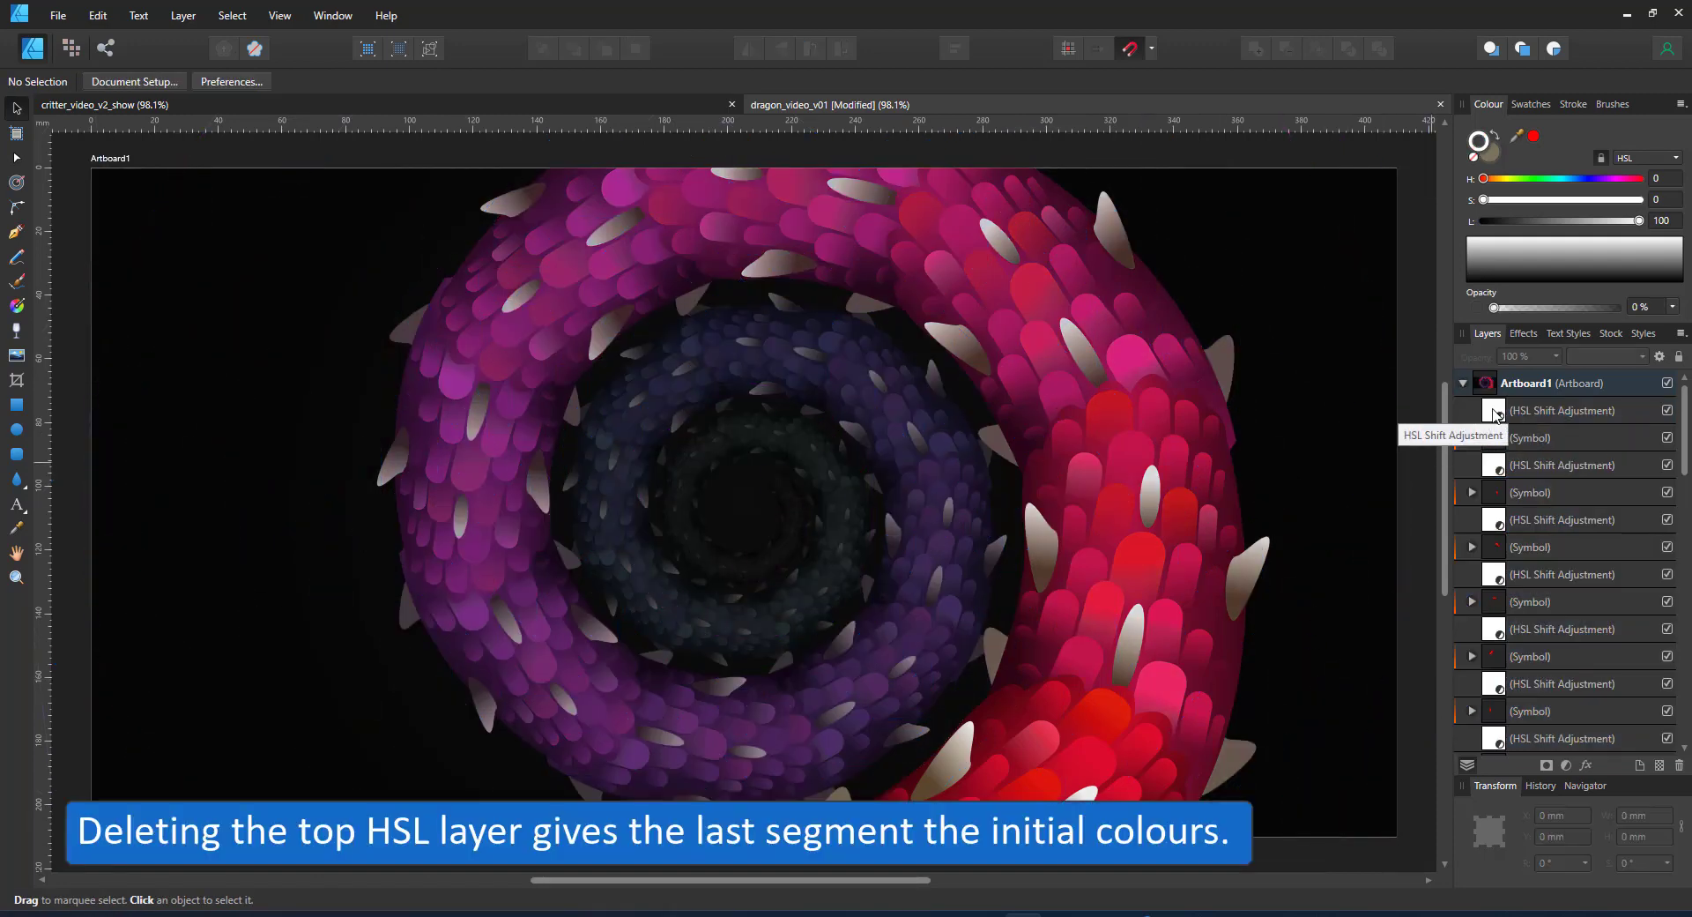
Step: Delete the topmost HSL adjustment layer so the last segment has its initial colours
left_click(1495, 414)
key("Delete")
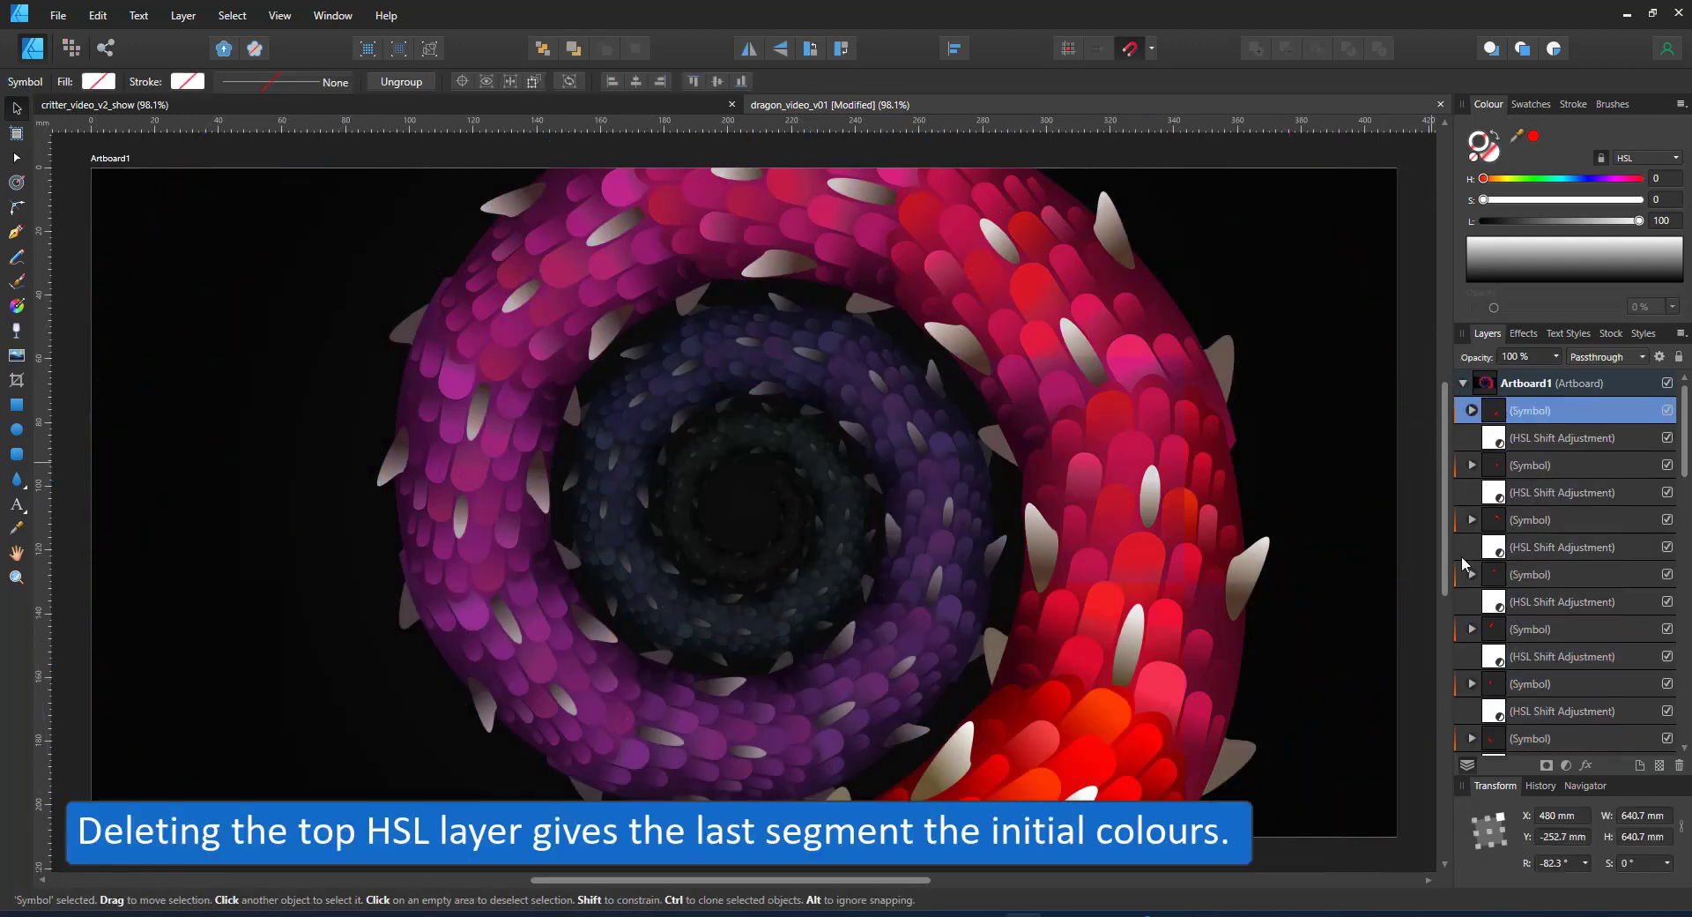